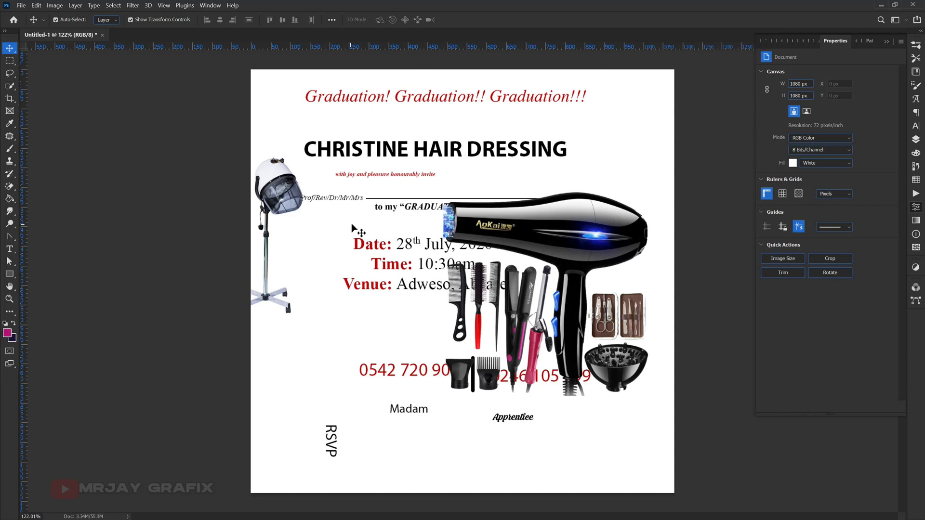
Create a new print document 8.66 inches wide and 4.22 inches high at 300 pixels/inch in RGB Color
{"action": "left_click", "coordinate": [26, 8]}
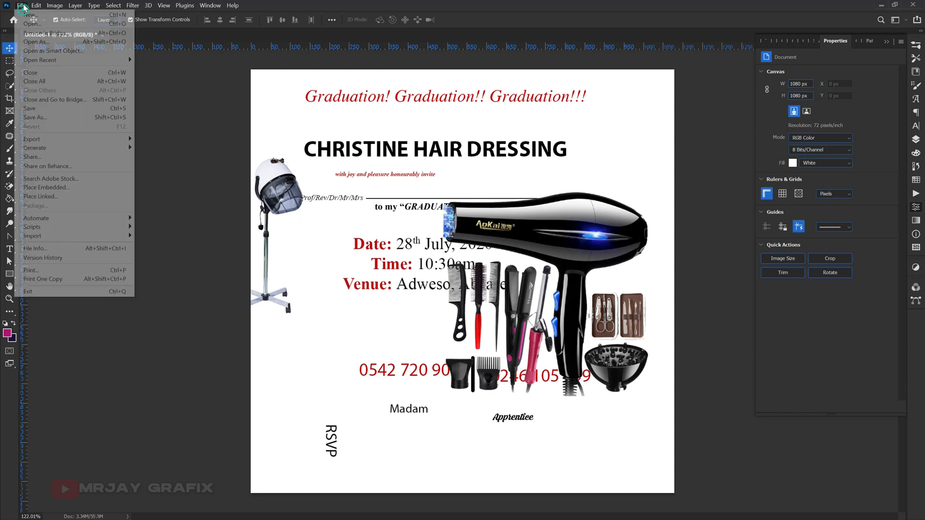
{"action": "left_click", "coordinate": [24, 16]}
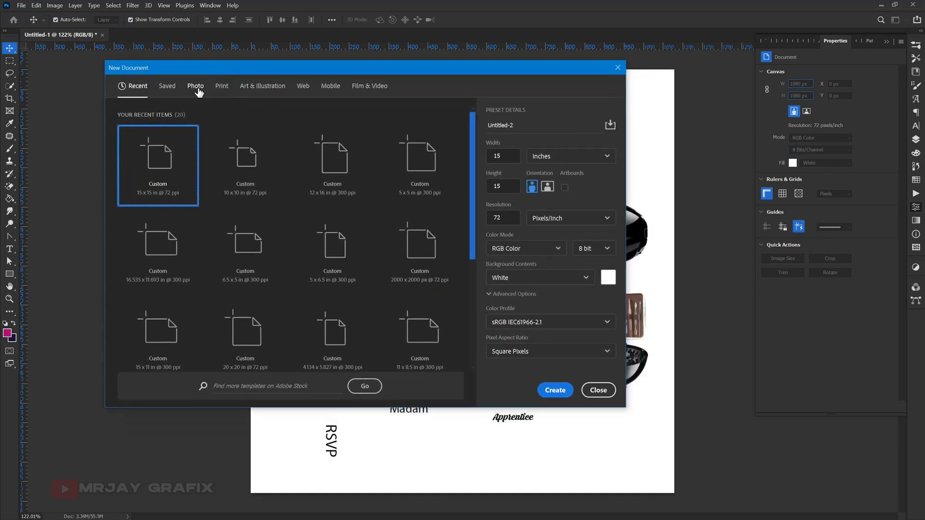
{"action": "left_click", "coordinate": [220, 88]}
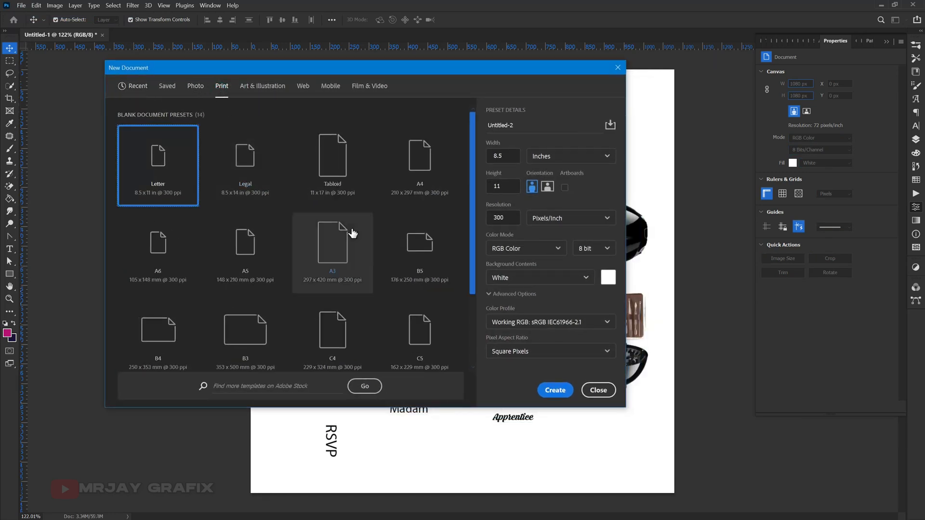
{"action": "left_click", "coordinate": [505, 160]}
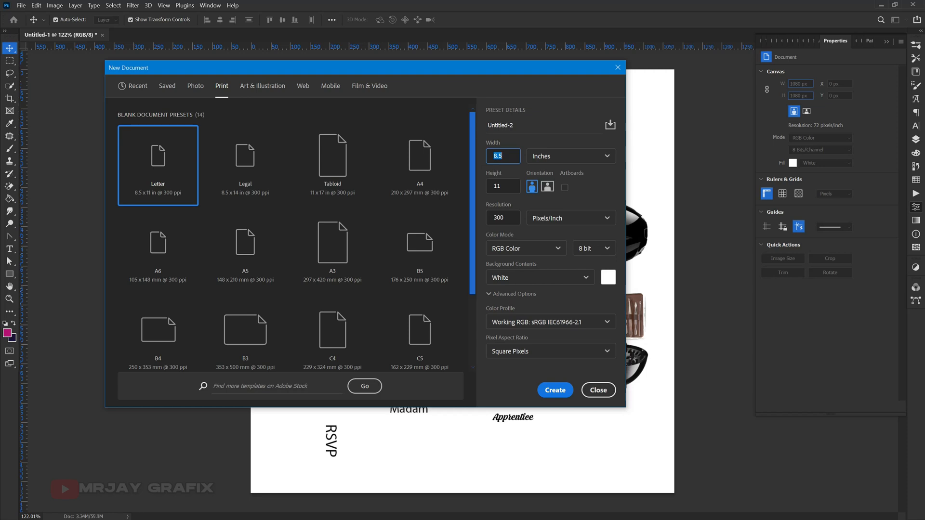
{"action": "type", "text": "8.66"}
{"action": "key", "text": "Tab"}
{"action": "type", "text": "4.22"}
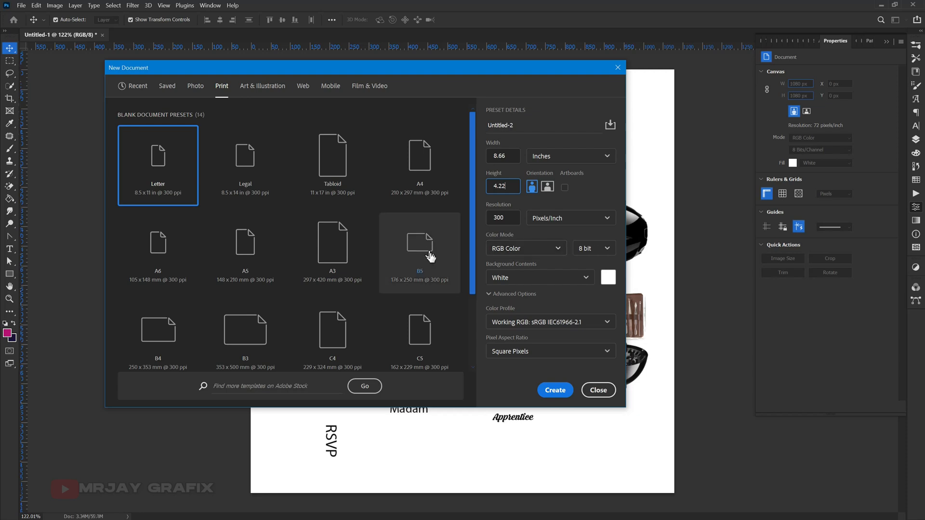
{"action": "scroll", "coordinate": [473, 289], "scroll_direction": "down", "scroll_amount": 3}
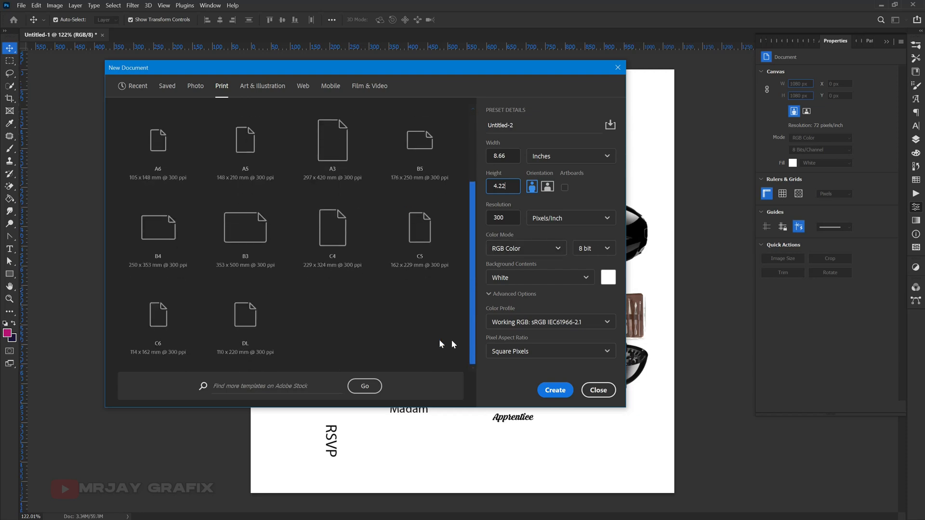
{"action": "left_click", "coordinate": [555, 391]}
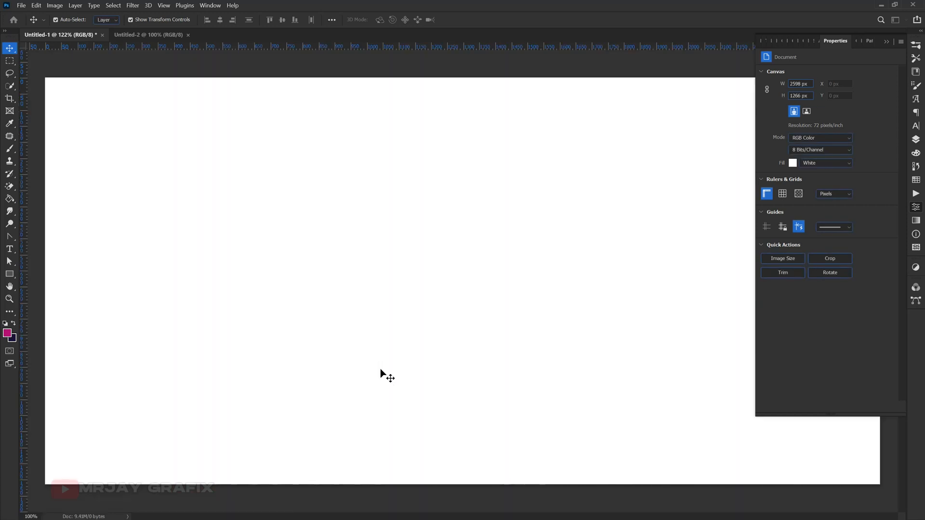
Draw a magenta rectangle about 643 px wide and 1327 px high along the blank canvas's left side, slightly overlapping its edges
{"action": "scroll", "coordinate": [466, 244], "scroll_direction": "down", "scroll_amount": 3}
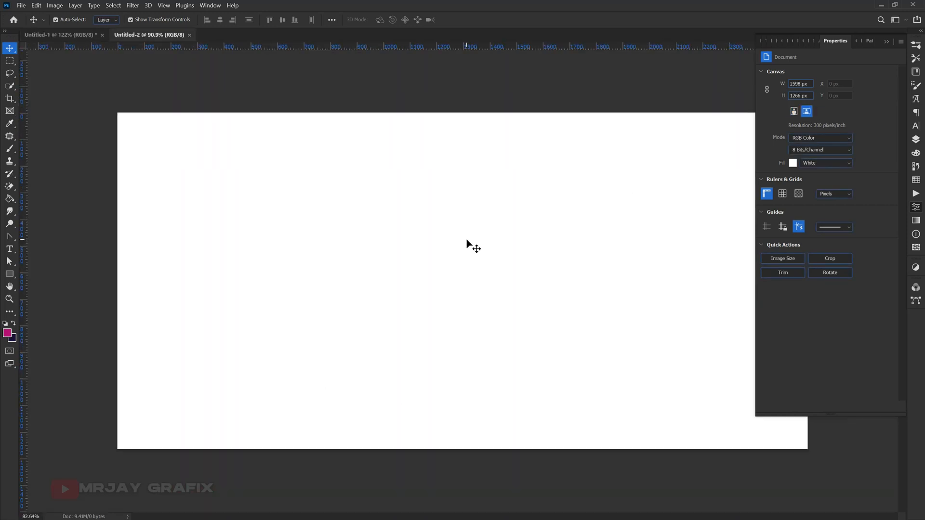
{"action": "scroll", "coordinate": [394, 274], "scroll_direction": "down", "scroll_amount": 1}
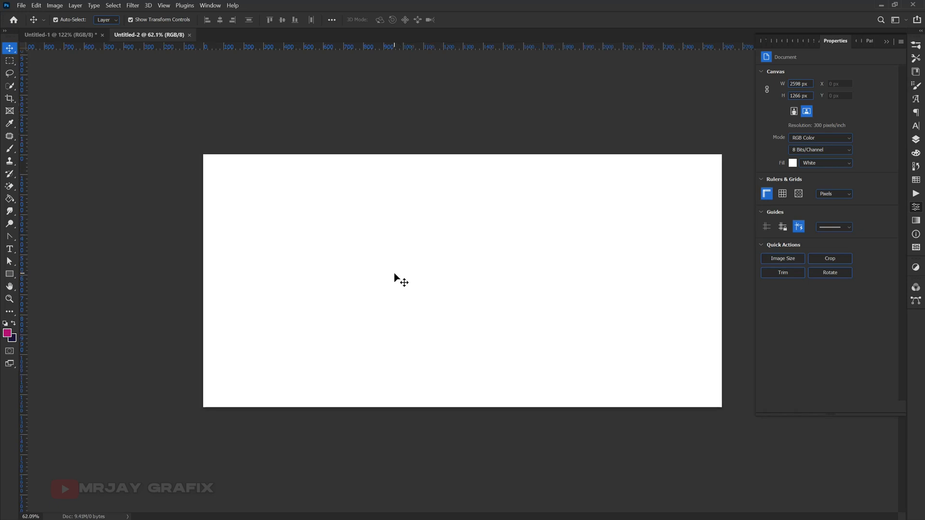
{"action": "scroll", "coordinate": [705, 305], "scroll_direction": "up", "scroll_amount": 1}
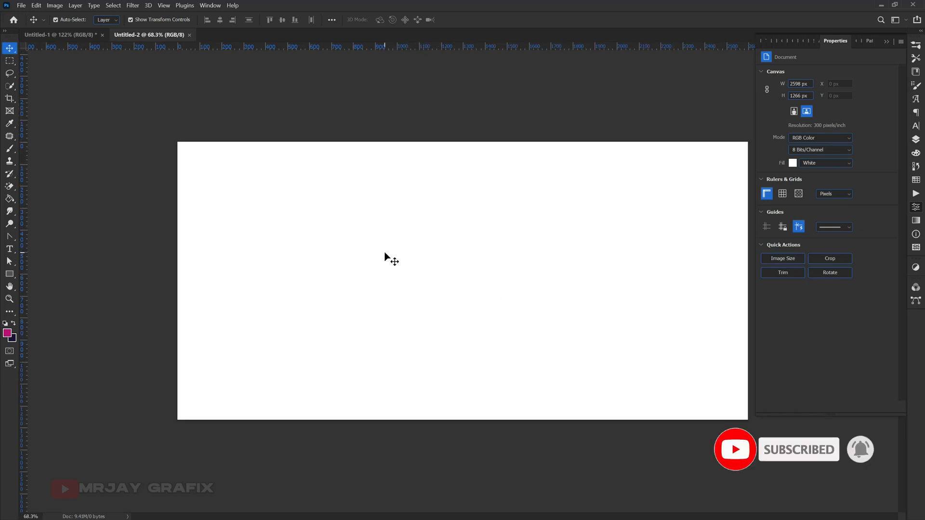
{"action": "left_click", "coordinate": [76, 36]}
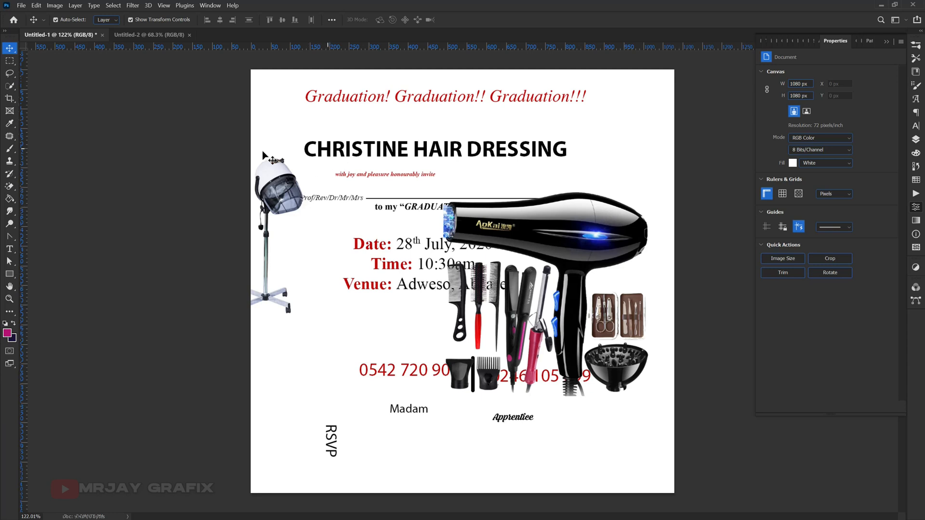
{"action": "left_click", "coordinate": [152, 37]}
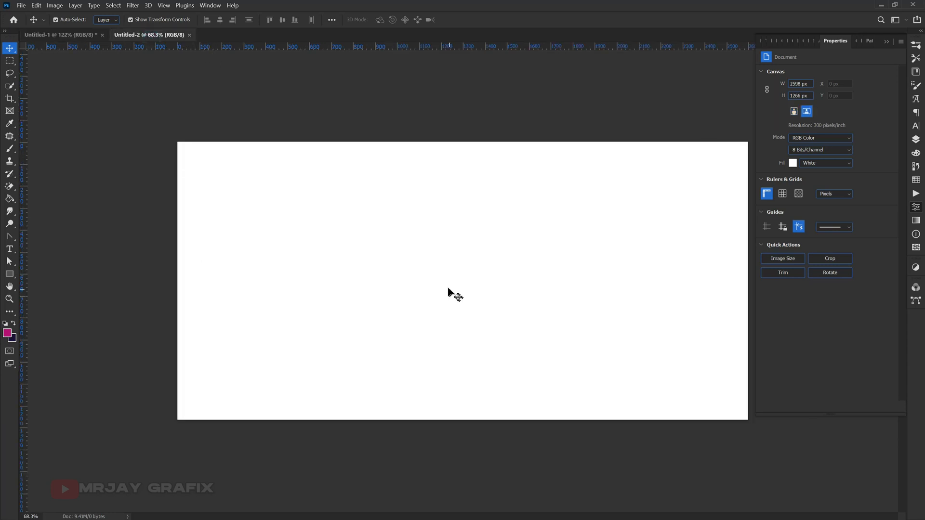
{"action": "left_click", "coordinate": [13, 274]}
{"action": "left_click_drag", "start_coordinate": [172, 135], "coordinate": [312, 426]}
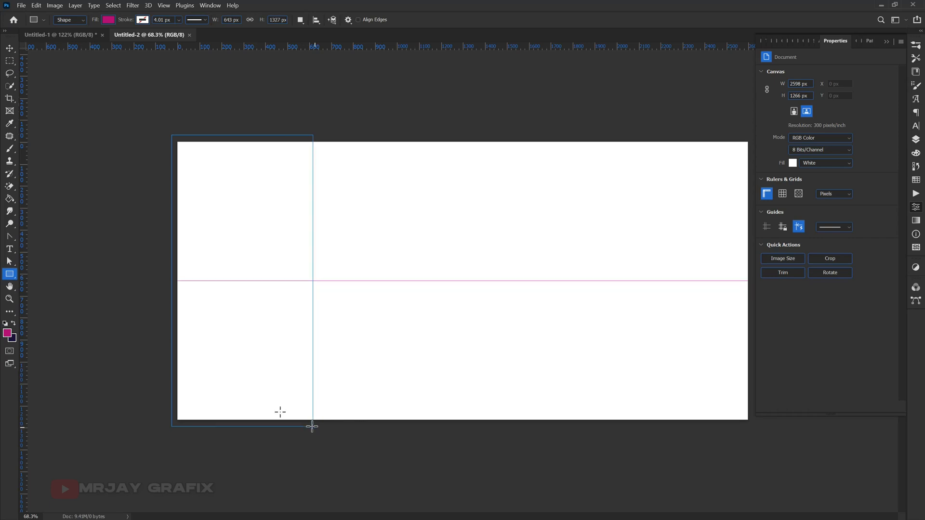
{"action": "left_click", "coordinate": [10, 48]}
{"action": "left_click", "coordinate": [79, 195]}
{"action": "left_click", "coordinate": [230, 263]}
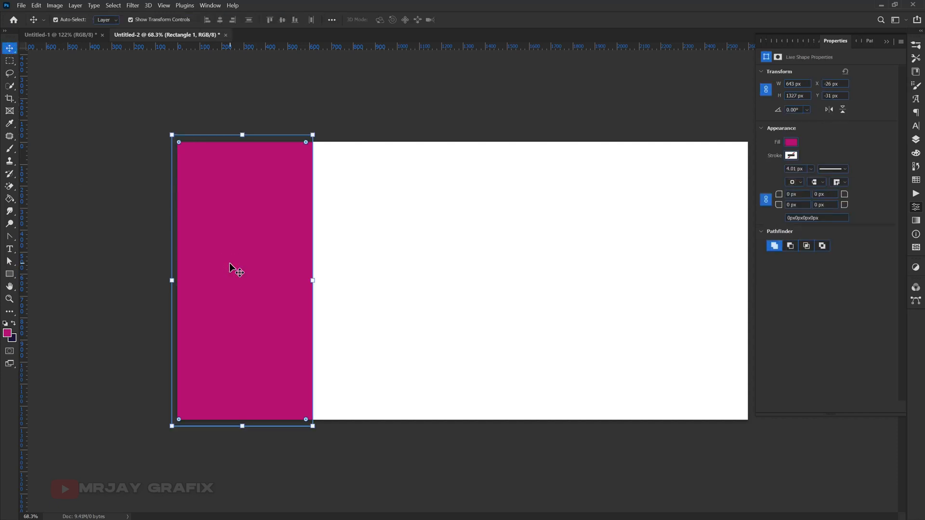
Warp the magenta rectangle's right edge into an S-curve, with the upper part bending inward and the lower part bulging outward
{"action": "left_click", "coordinate": [105, 201]}
{"action": "left_click", "coordinate": [226, 270]}
{"action": "left_click", "coordinate": [416, 265]}
{"action": "left_click", "coordinate": [285, 261]}
{"action": "left_click", "coordinate": [313, 281]}
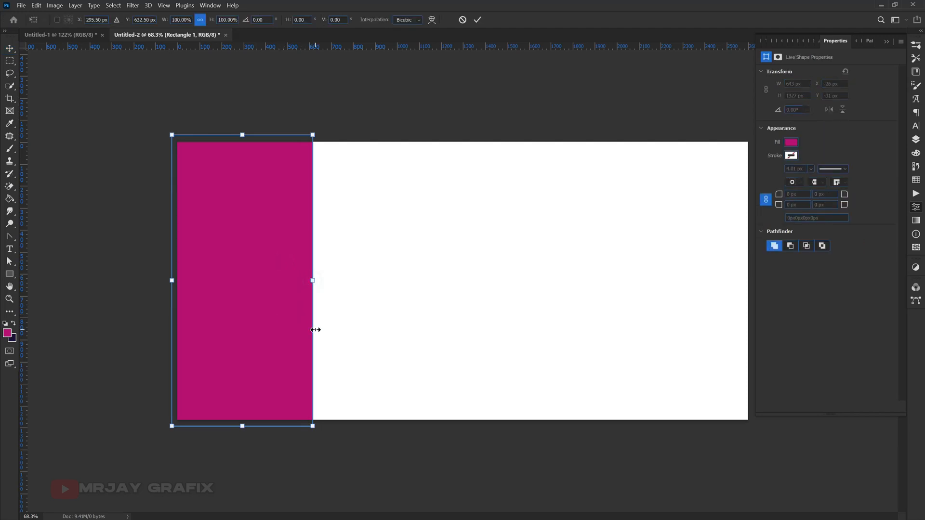
{"action": "left_click", "coordinate": [430, 19]}
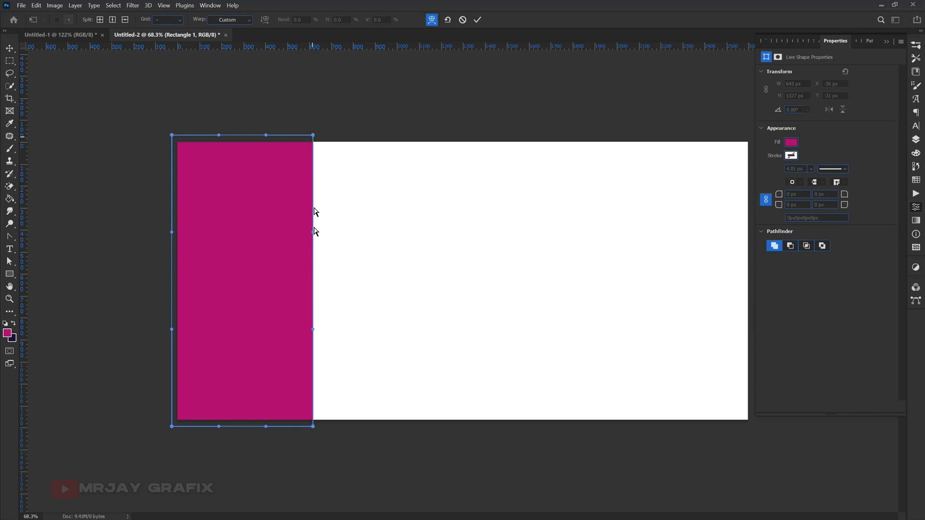
{"action": "left_click_drag", "start_coordinate": [313, 233], "coordinate": [275, 242]}
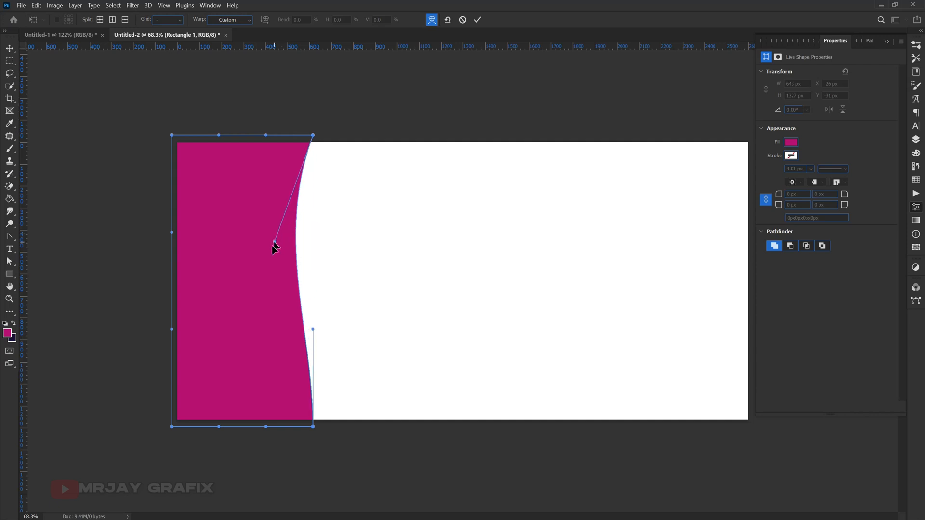
{"action": "left_click", "coordinate": [313, 330]}
{"action": "left_click_drag", "start_coordinate": [313, 330], "coordinate": [374, 300]}
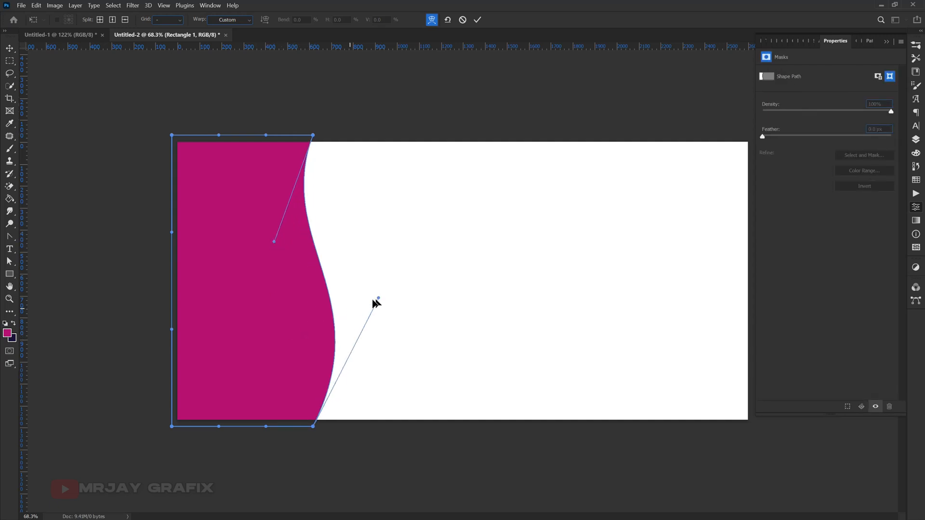
Deepen the inward upper bend and the outward lower bulge of the curved edge, and apply the warp
{"action": "left_click", "coordinate": [273, 244]}
{"action": "left_click_drag", "start_coordinate": [272, 243], "coordinate": [230, 261]}
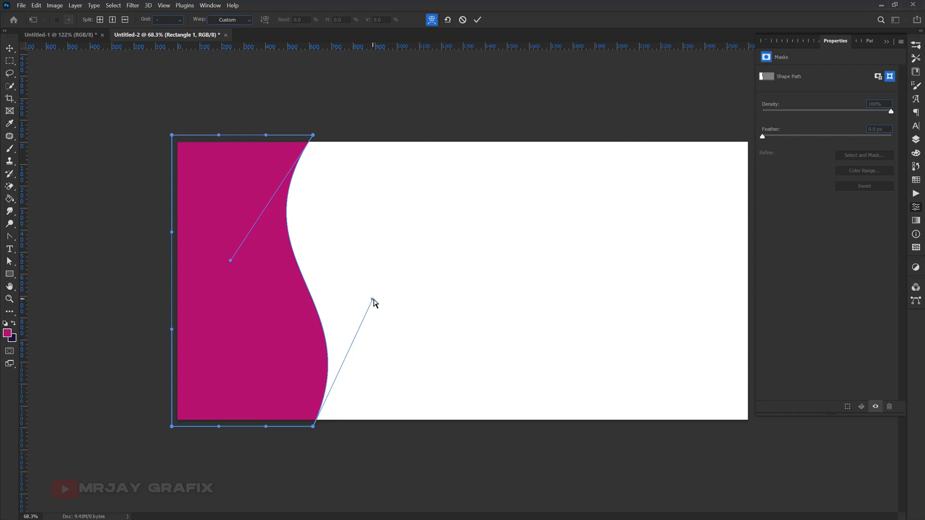
{"action": "left_click_drag", "start_coordinate": [374, 301], "coordinate": [399, 296]}
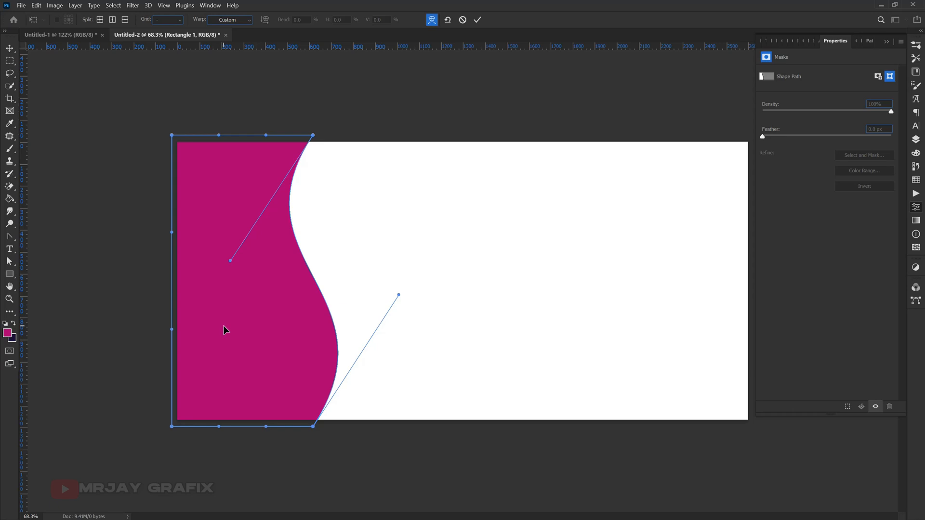
{"action": "key", "text": "Return"}
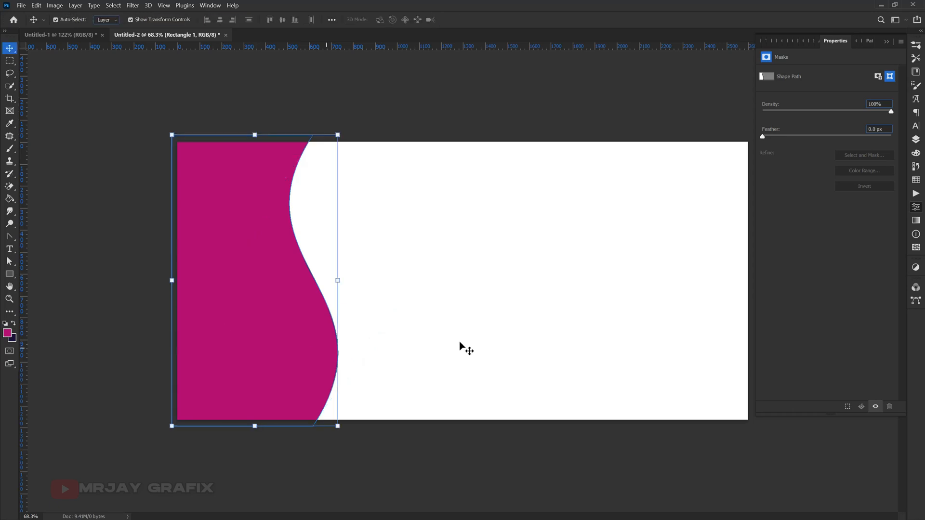
Recolor the curved shape with the dark navy background color 1d113f
{"action": "left_click", "coordinate": [459, 342]}
{"action": "left_click", "coordinate": [260, 357]}
{"action": "left_click", "coordinate": [915, 139]}
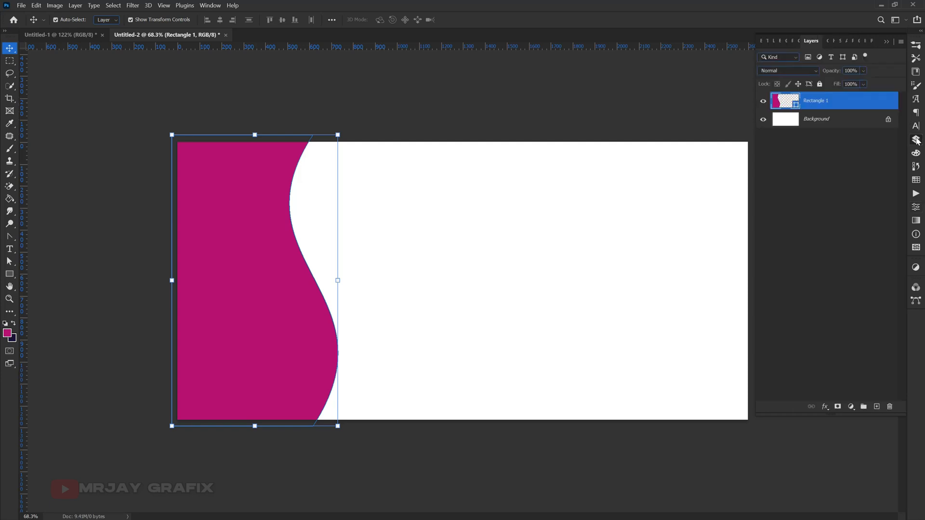
{"action": "left_click", "coordinate": [915, 127]}
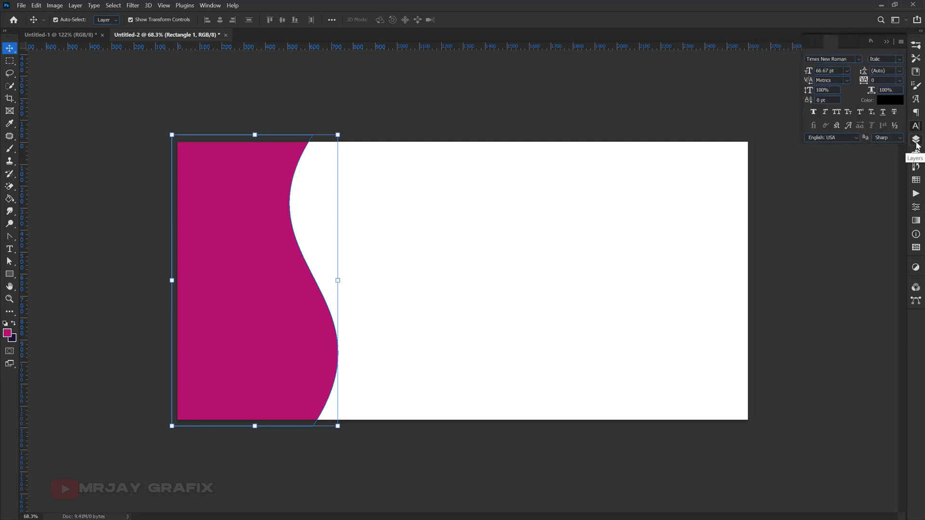
{"action": "left_click", "coordinate": [883, 113]}
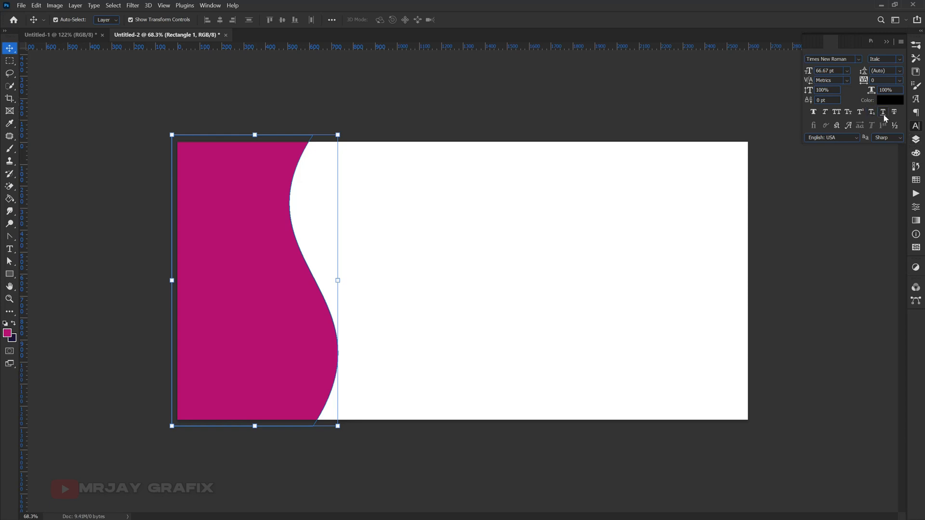
{"action": "left_click", "coordinate": [915, 141]}
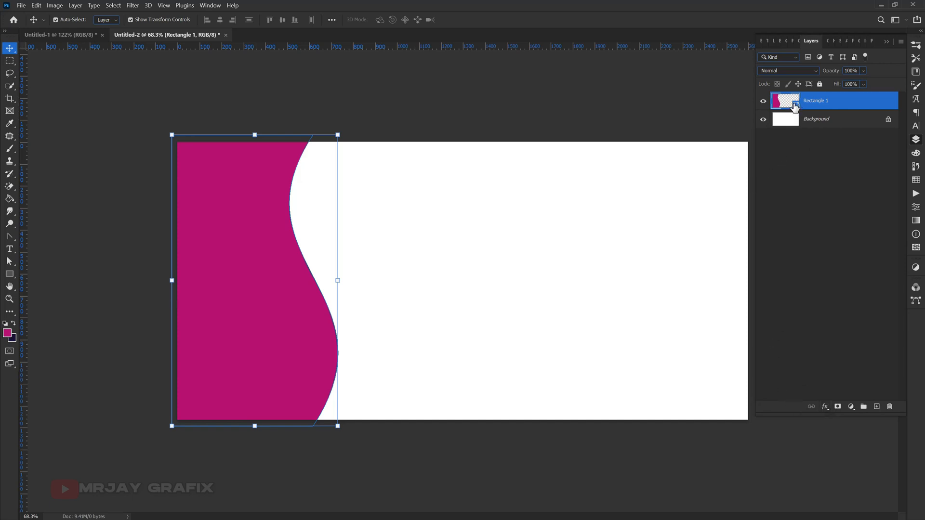
{"action": "key", "text": "i"}
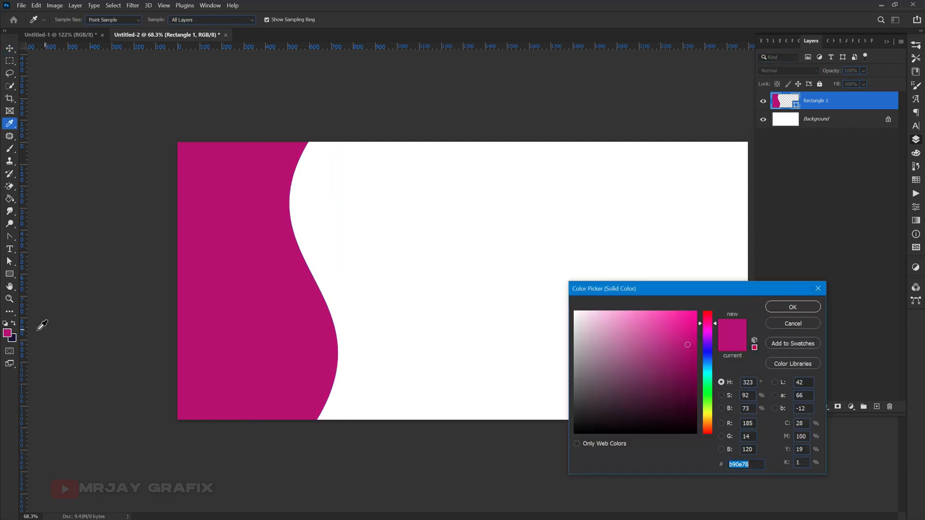
{"action": "left_click", "coordinate": [14, 337]}
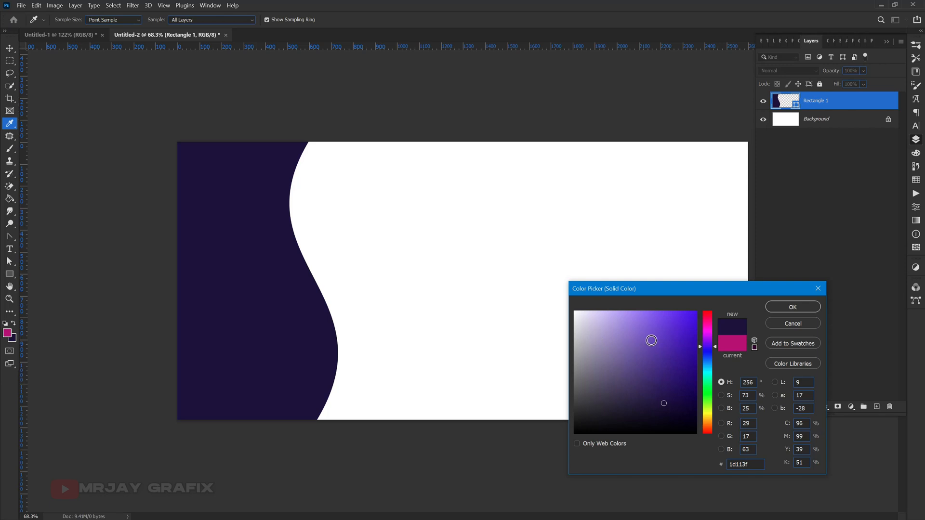
{"action": "left_click", "coordinate": [793, 307]}
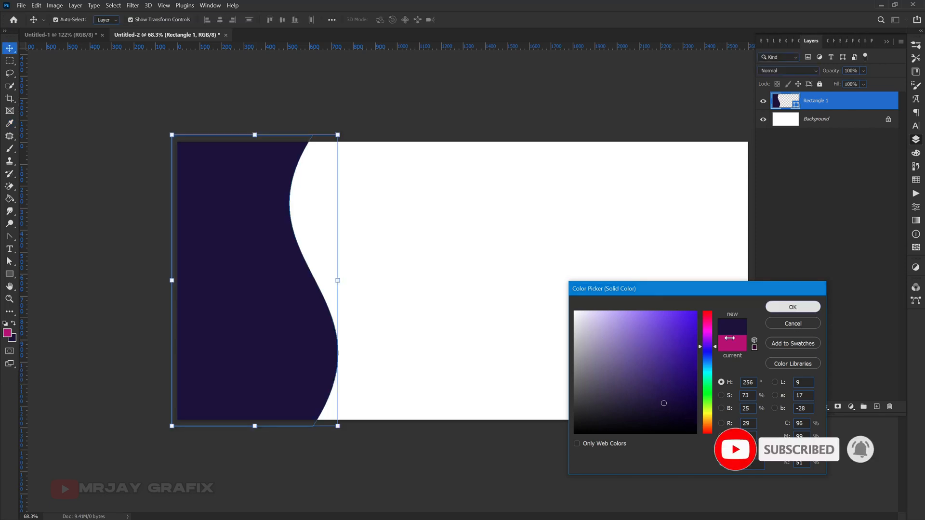
{"action": "left_click", "coordinate": [49, 171]}
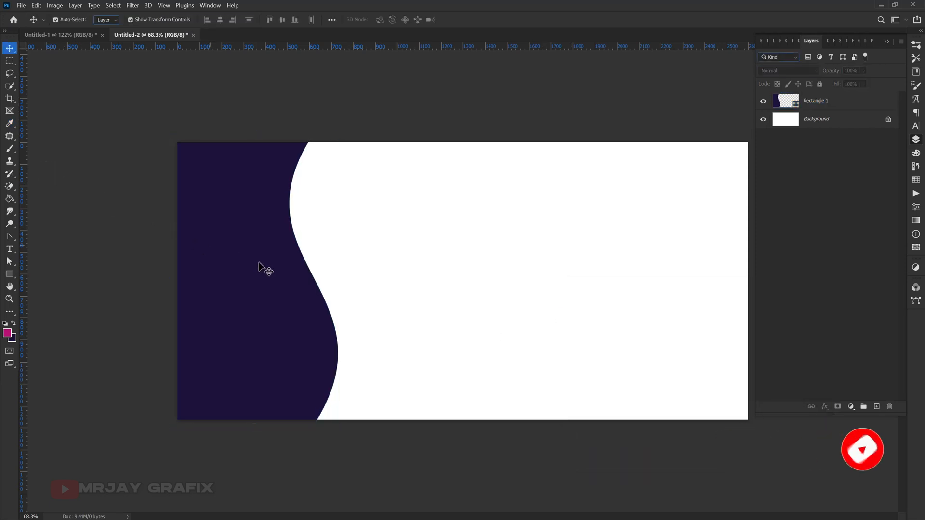
Duplicate the navy curved shape's layer and shift the lower original, Rectangle 1, slightly to the right
{"action": "left_click", "coordinate": [257, 318]}
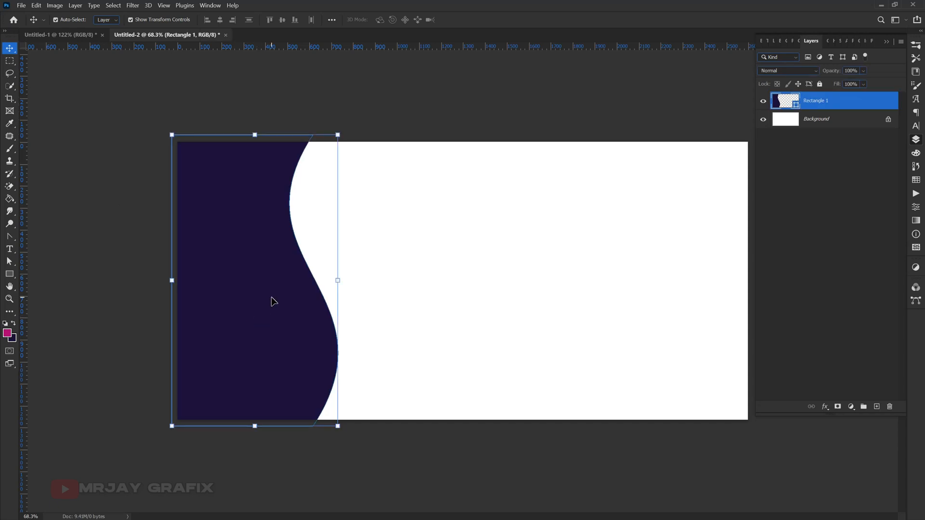
{"action": "key", "text": "ctrl"}
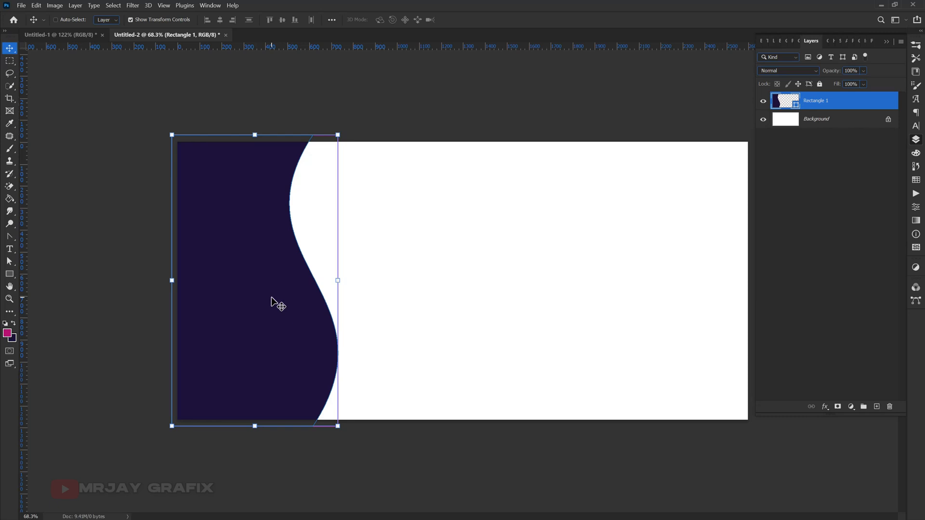
{"action": "key", "text": "ctrl+j"}
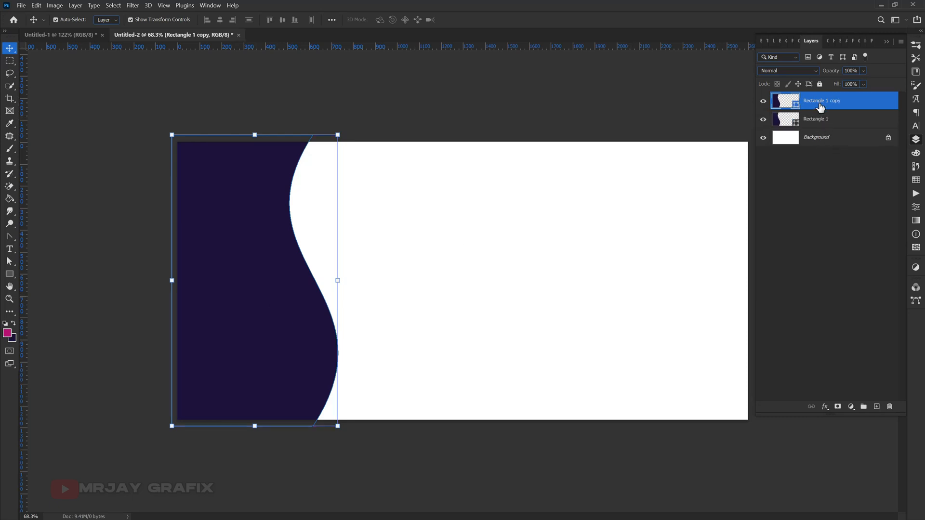
{"action": "left_click", "coordinate": [818, 120]}
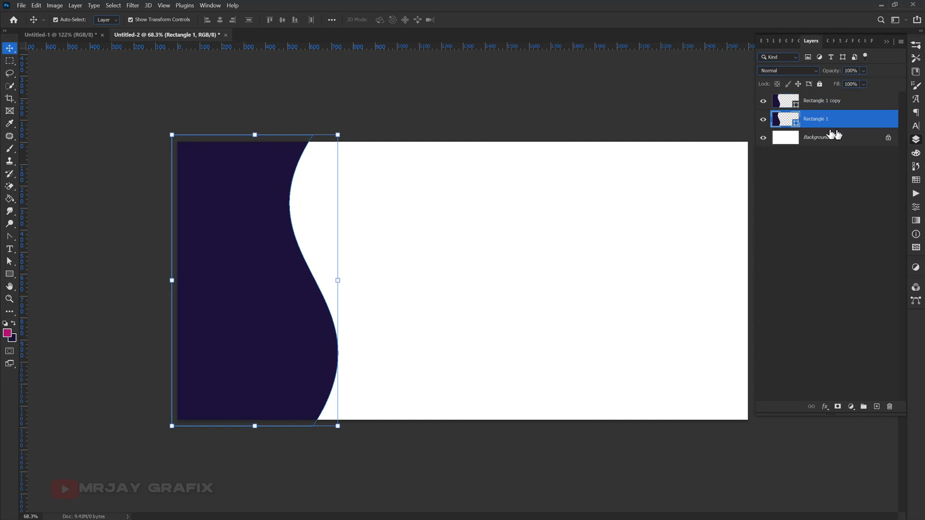
{"action": "left_click", "coordinate": [337, 280]}
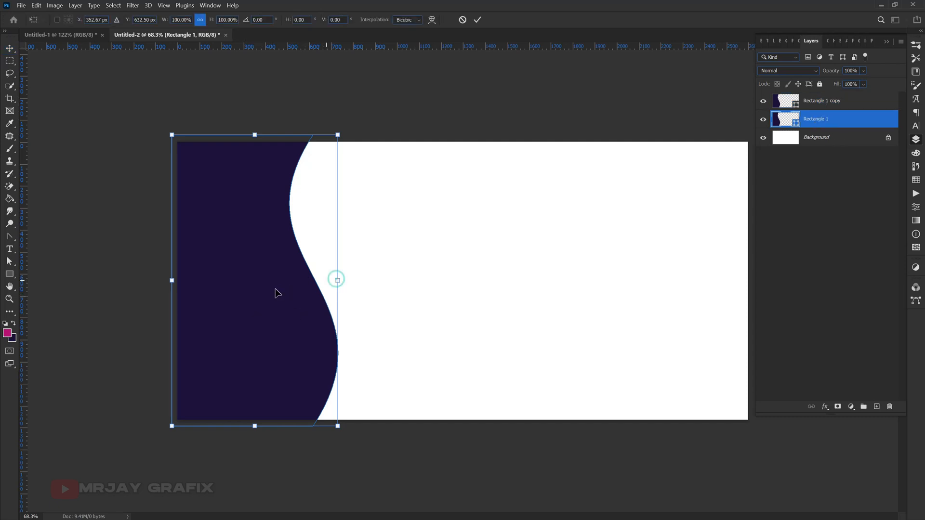
{"action": "left_click_drag", "start_coordinate": [277, 291], "coordinate": [281, 292]}
{"action": "key", "text": "Return"}
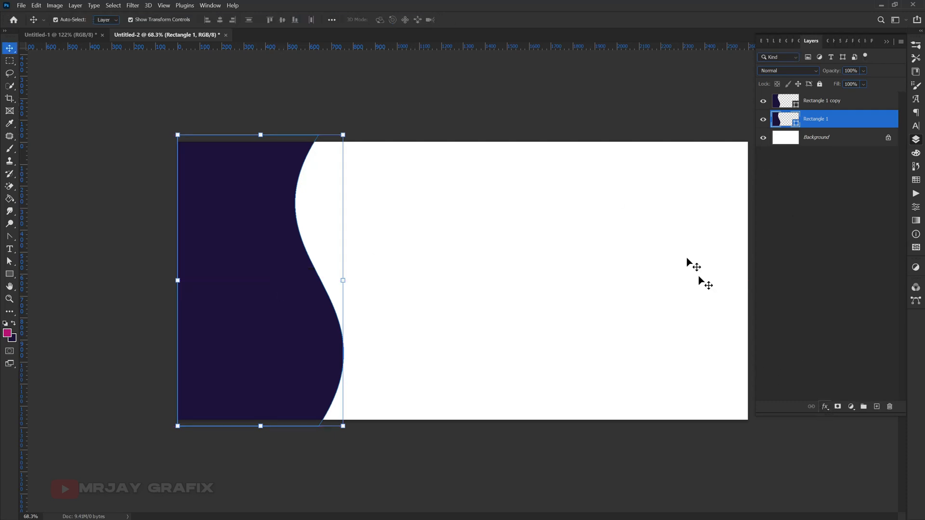
Recolor the lower curved shape, Rectangle 1, with white ffffff sampled from the canvas
{"action": "double_click", "coordinate": [796, 126]}
{"action": "left_click", "coordinate": [461, 304]}
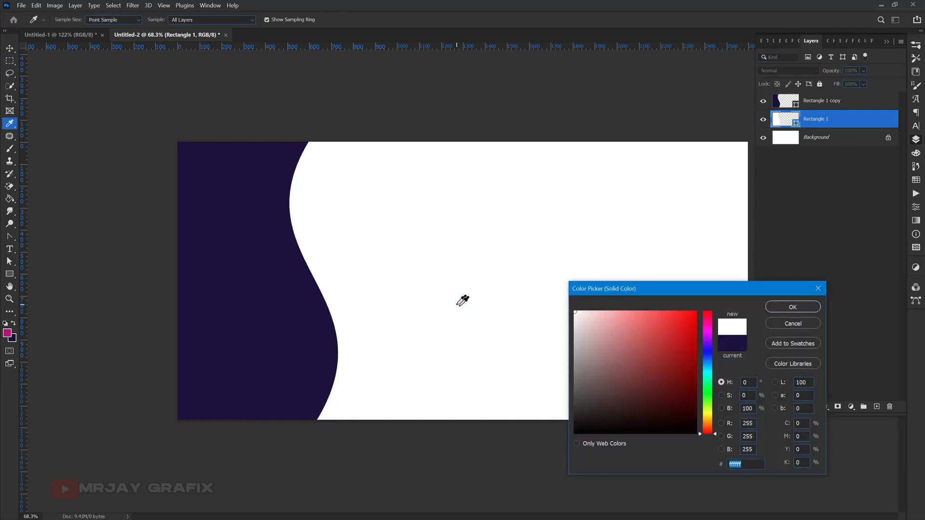
{"action": "key", "text": "Return"}
{"action": "key", "text": "v"}
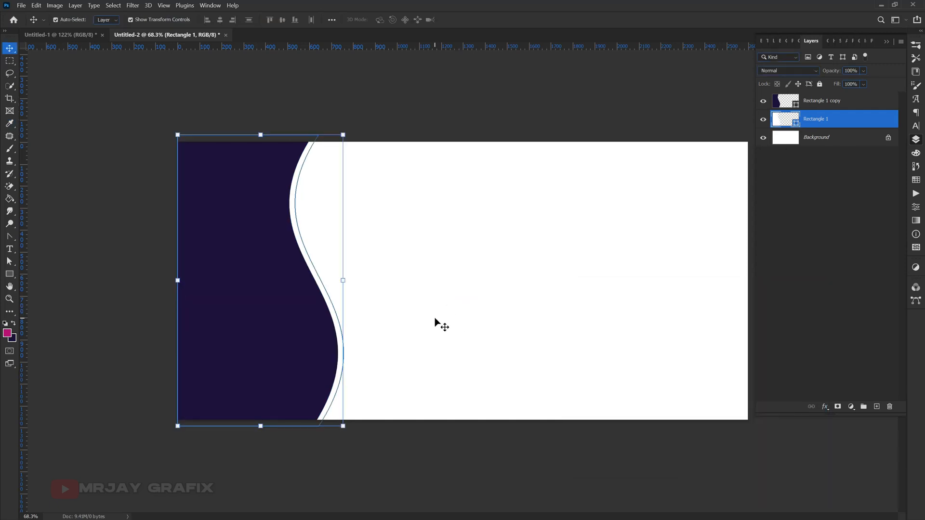
Nudge the white curved shape leftward until only a thin white sliver extends past the navy shape's edge
{"action": "key", "text": "Left"}
{"action": "key", "text": "Left"}
{"action": "key", "text": "Left"}
{"action": "key", "text": "Left"}
{"action": "key", "text": "Left"}
{"action": "key", "text": "Left"}
{"action": "key", "text": "Left"}
{"action": "key", "text": "Left"}
{"action": "key", "text": "Left"}
{"action": "key", "text": "Left"}
{"action": "key", "text": "Left"}
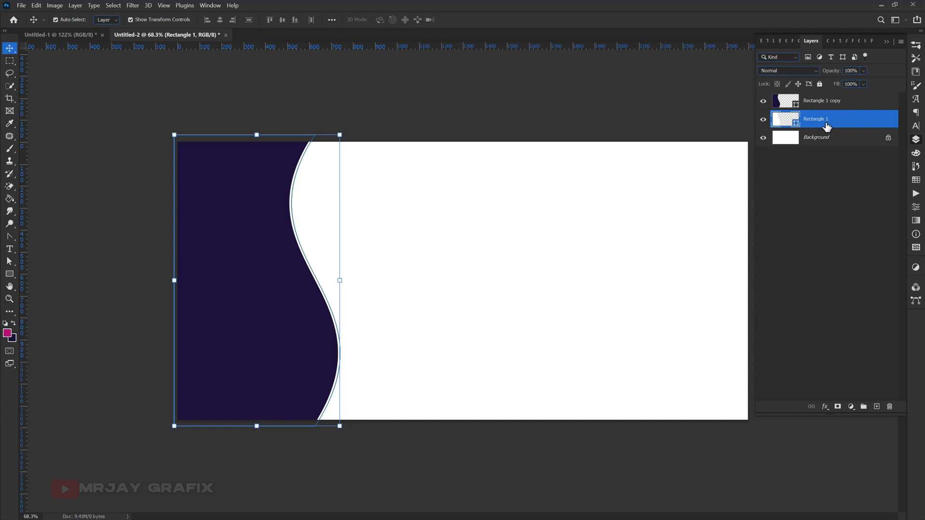
Duplicate the white curved shape's layer and stretch the lower original, Rectangle 1, rightward to 102.64% width
{"action": "key", "text": "ctrl+j"}
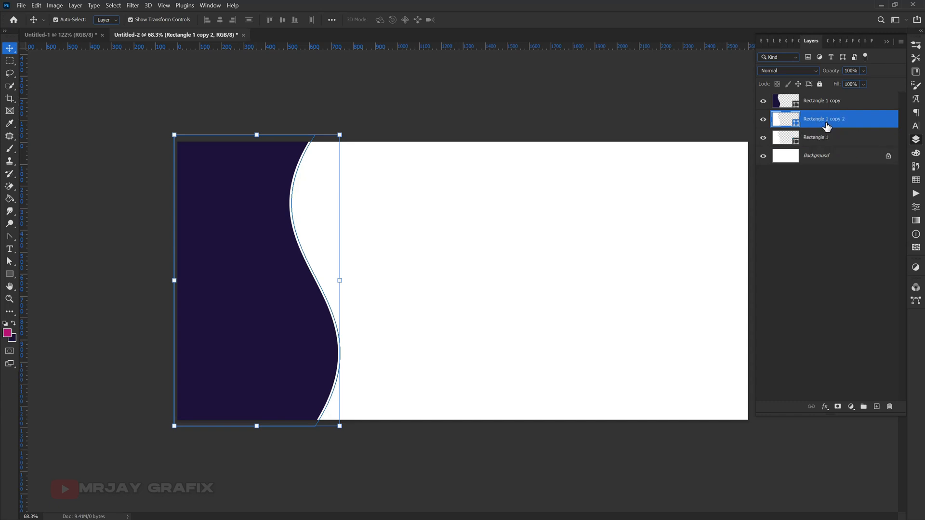
{"action": "left_click", "coordinate": [818, 140]}
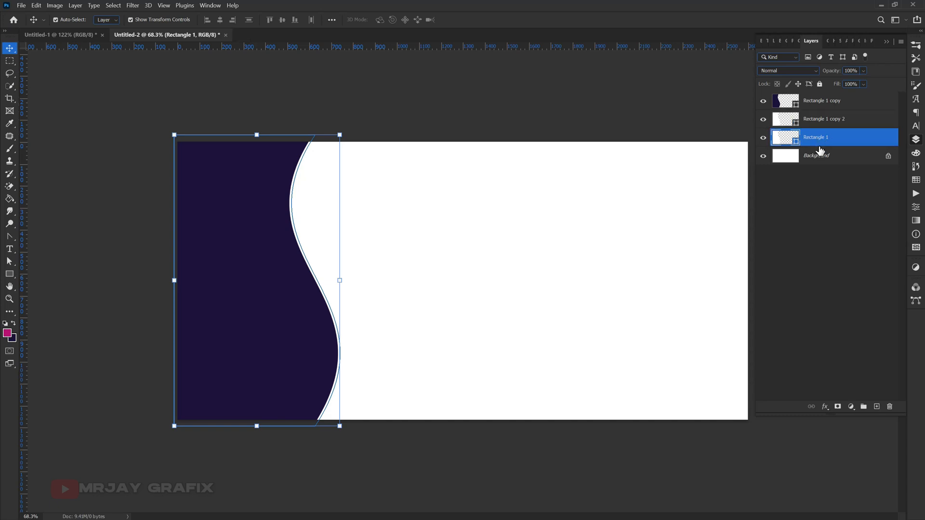
{"action": "left_click", "coordinate": [339, 284]}
{"action": "left_click_drag", "start_coordinate": [302, 304], "coordinate": [307, 308]}
{"action": "key", "text": "ctrl+z"}
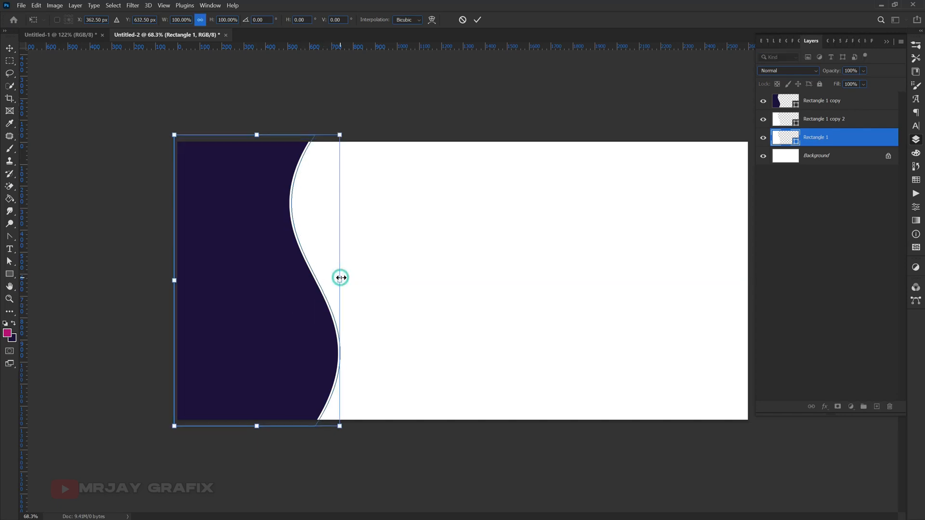
{"action": "left_click_drag", "start_coordinate": [345, 278], "coordinate": [349, 278]}
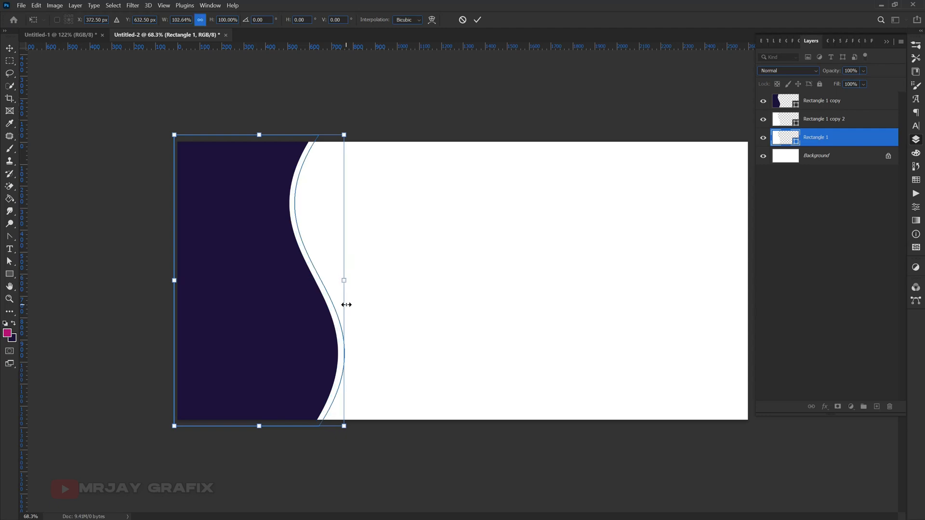
{"action": "key", "text": "Return"}
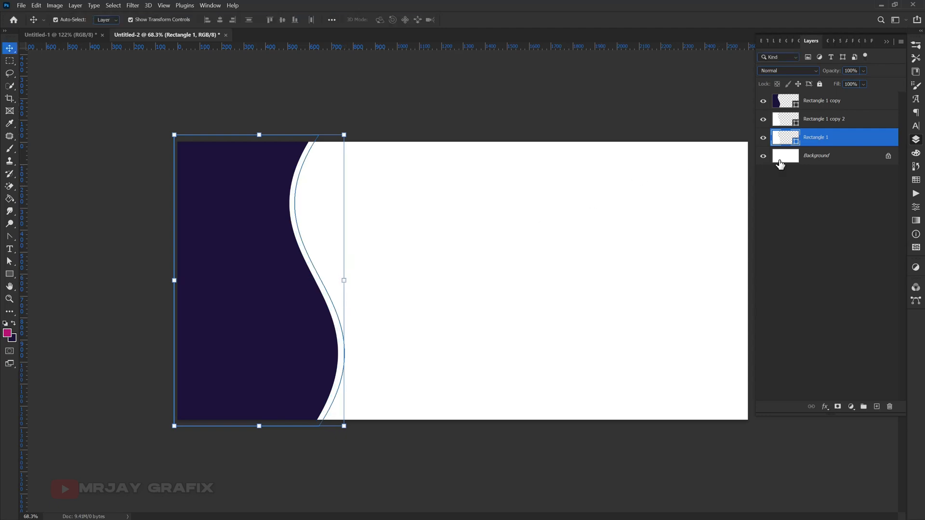
Add a Gradient Overlay effect to the widened Rectangle 1 layer and reset its settings to default
{"action": "left_click", "coordinate": [825, 407]}
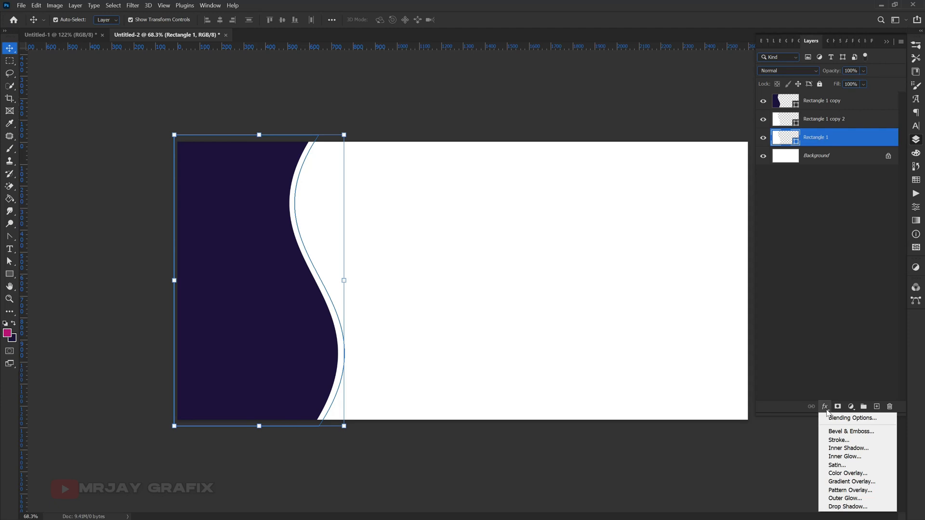
{"action": "left_click", "coordinate": [834, 482]}
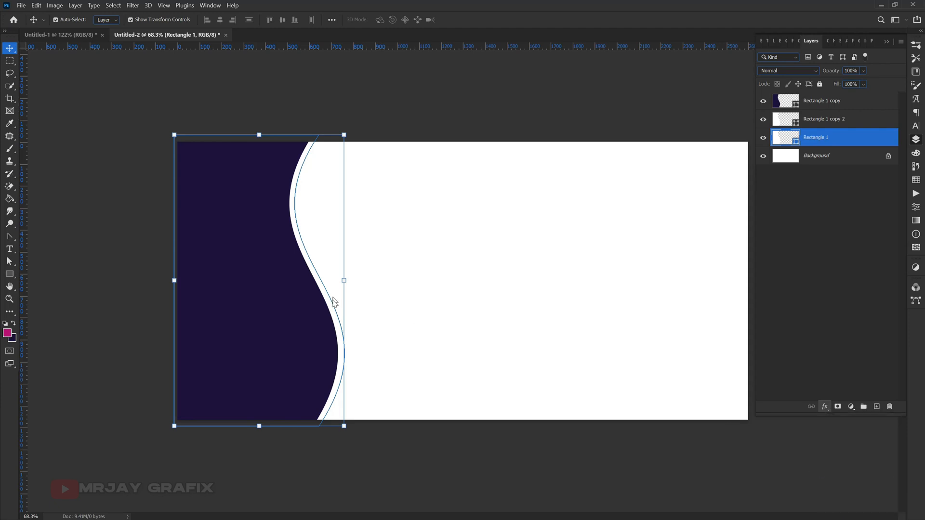
{"action": "left_click_drag", "start_coordinate": [663, 69], "coordinate": [490, 80]}
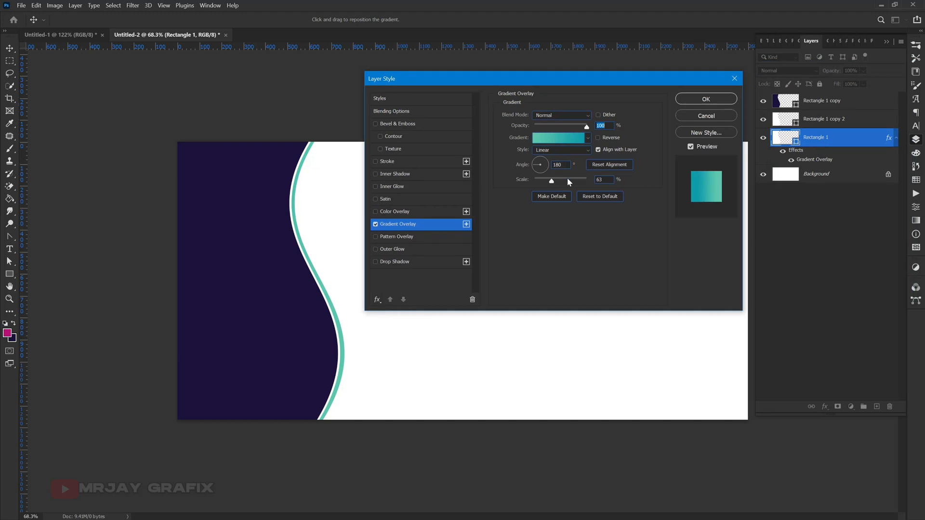
{"action": "left_click", "coordinate": [584, 196]}
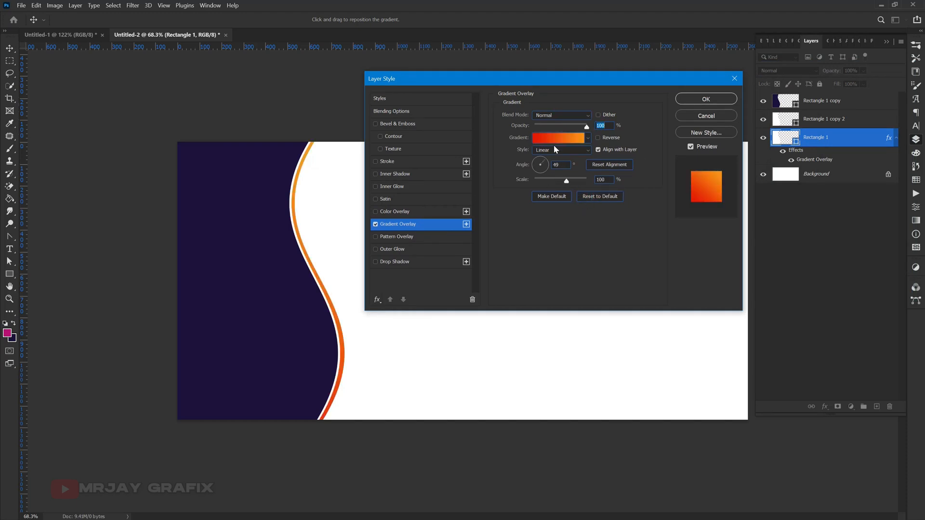
Set the overlay's gradient to run from the shape's navy to the magenta foreground color, and apply the effect
{"action": "left_click", "coordinate": [562, 138]}
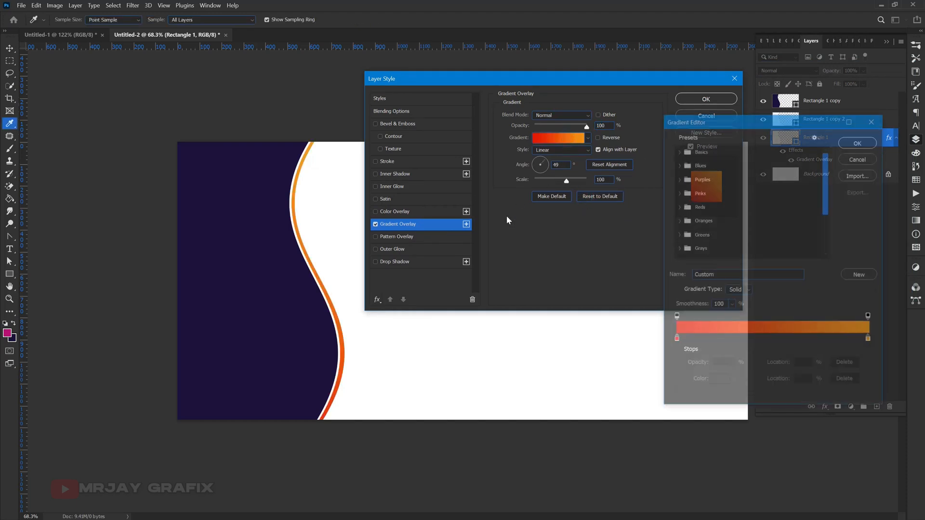
{"action": "left_click", "coordinate": [675, 341]}
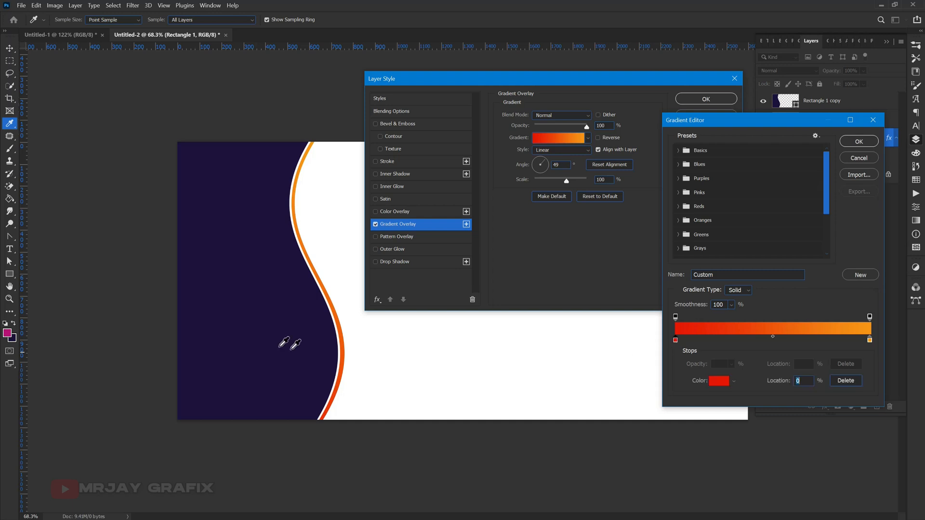
{"action": "left_click", "coordinate": [266, 337]}
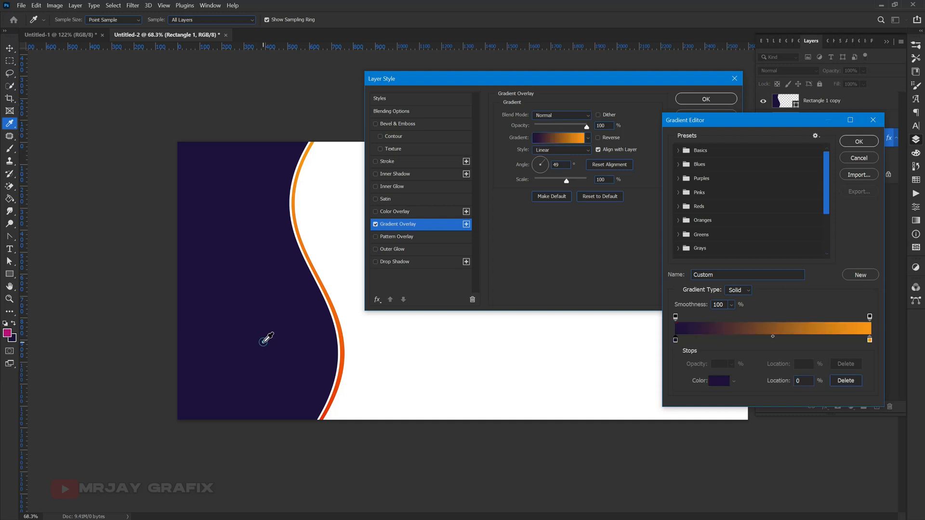
{"action": "left_click", "coordinate": [870, 340]}
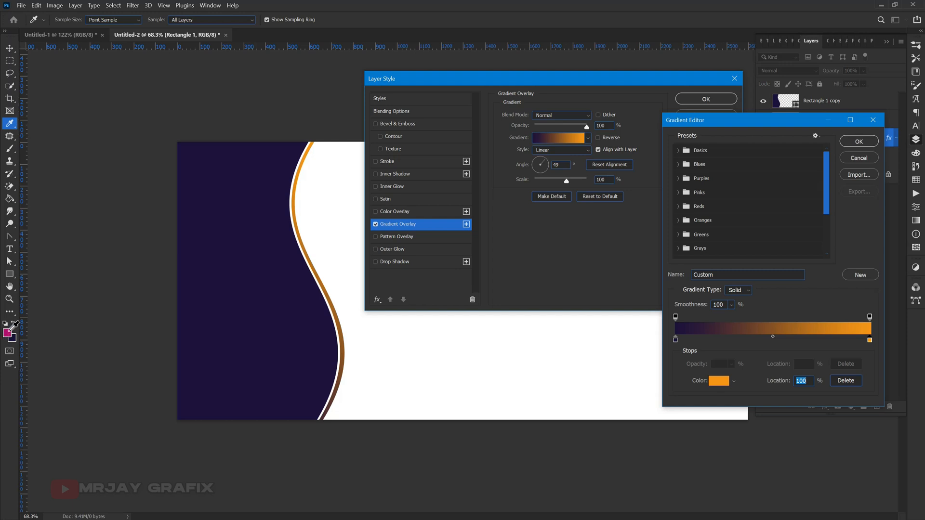
{"action": "left_click", "coordinate": [7, 332]}
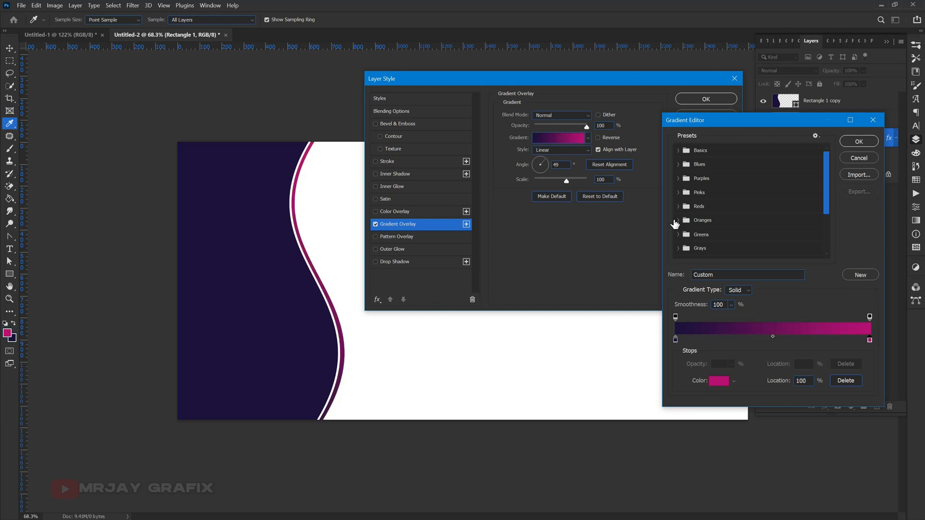
{"action": "left_click", "coordinate": [852, 144]}
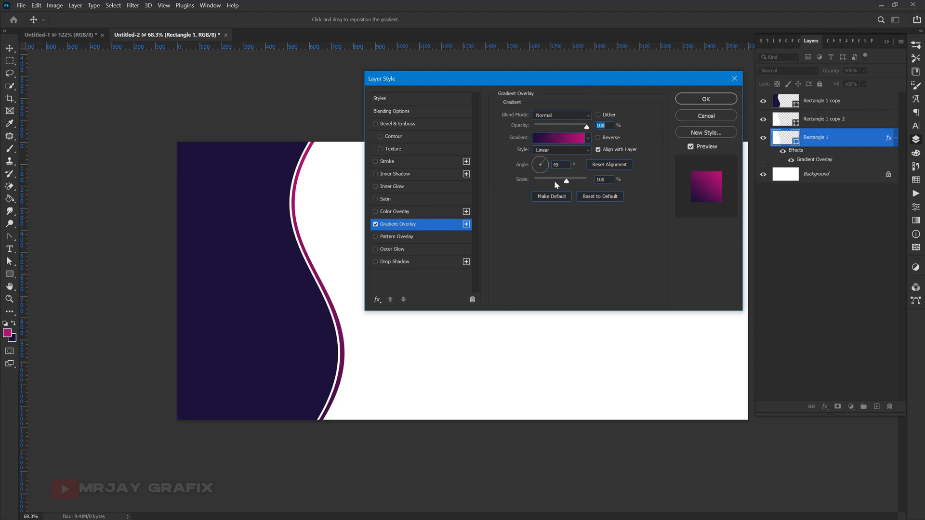
{"action": "left_click", "coordinate": [695, 100]}
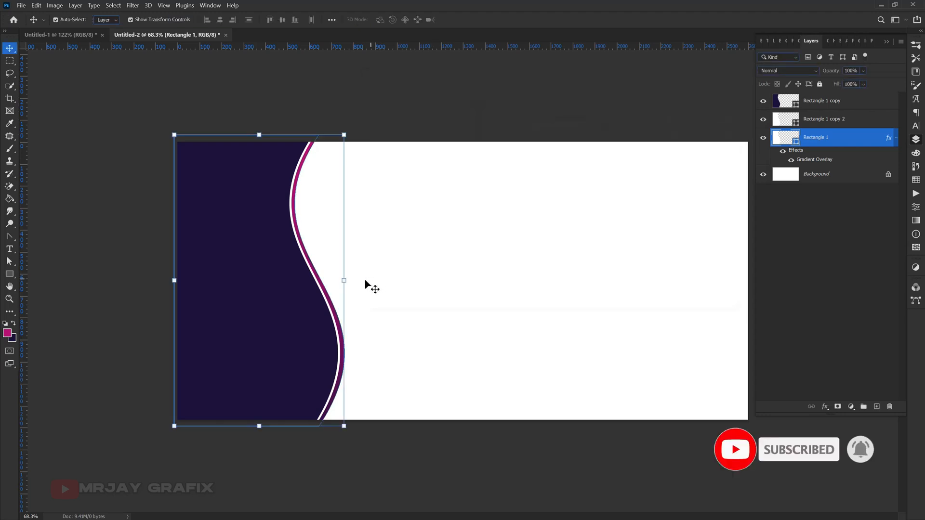
{"action": "left_click", "coordinate": [356, 284]}
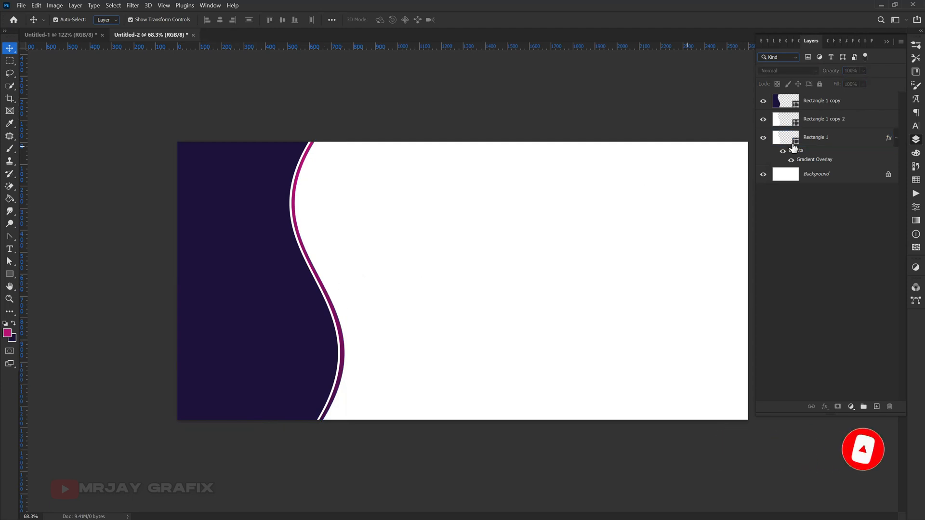
Shift the gradient Rectangle 1 shape slightly right, to X 388.50 px, to thicken the visible magenta band
{"action": "left_click", "coordinate": [819, 141]}
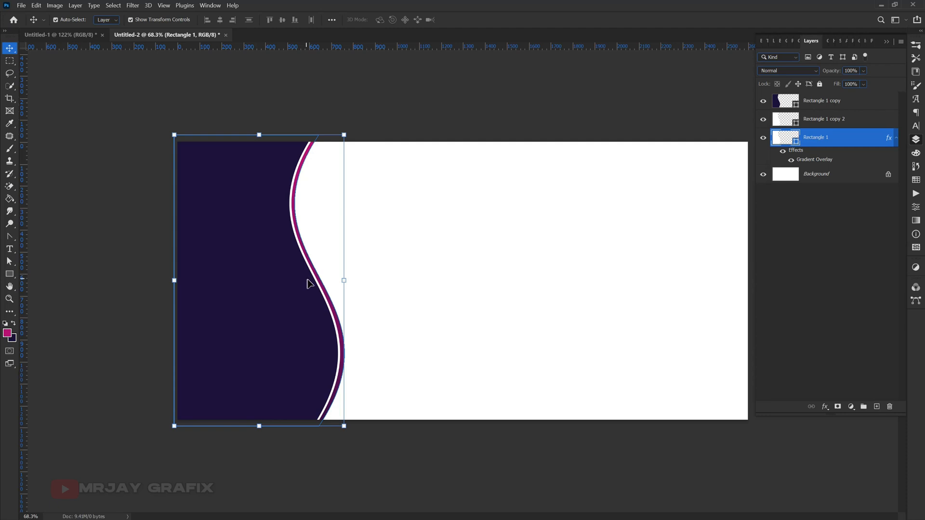
{"action": "left_click", "coordinate": [342, 279]}
{"action": "left_click_drag", "start_coordinate": [306, 308], "coordinate": [311, 311]}
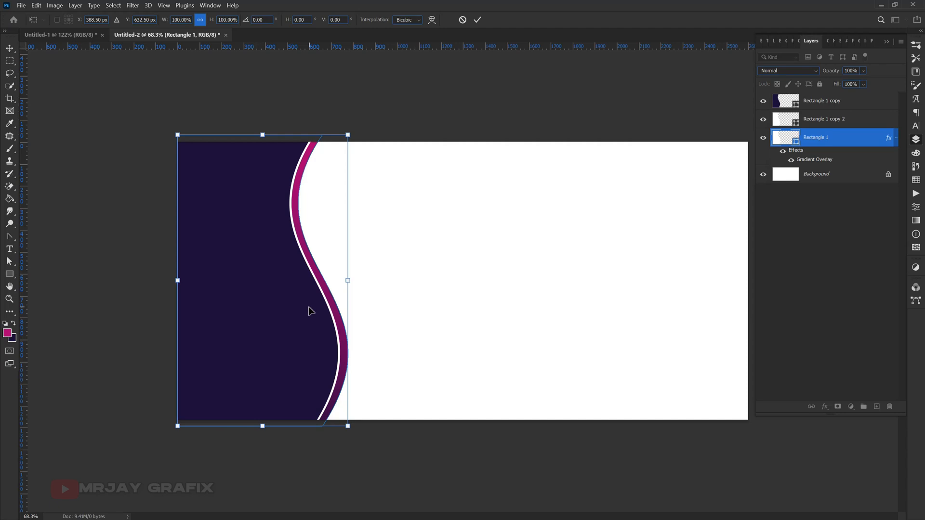
{"action": "key", "text": "Return"}
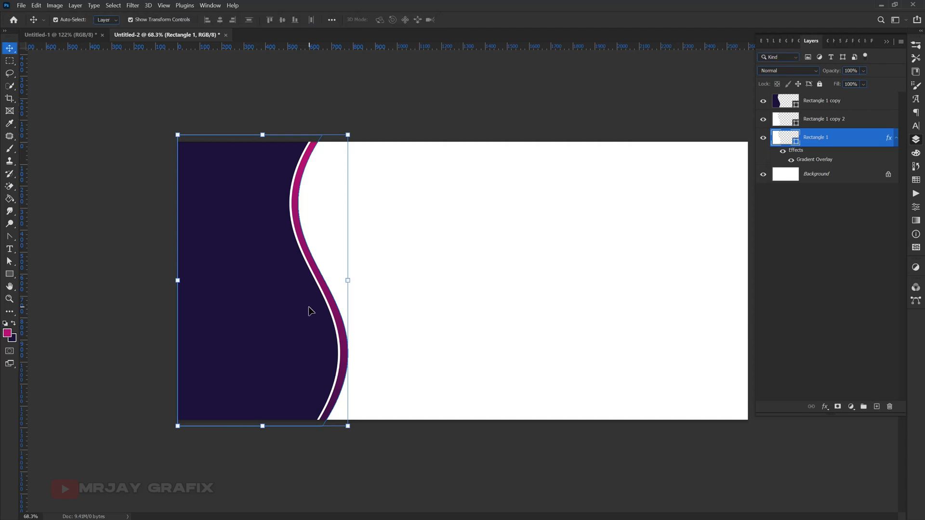
{"action": "left_click", "coordinate": [349, 285]}
{"action": "key", "text": "Return"}
With the Convert Point tool, pull the upper curve handle of Rectangle 1 to deepen the band's inward bend
{"action": "left_click", "coordinate": [9, 236]}
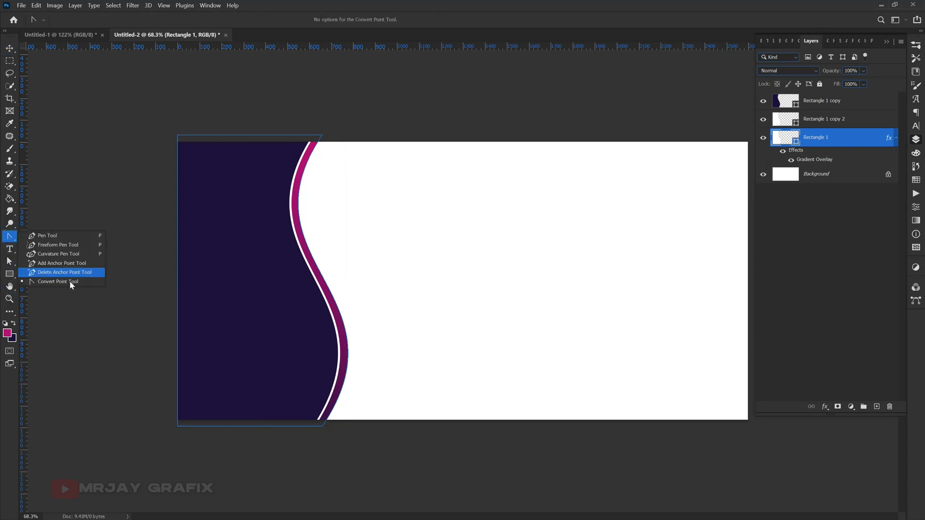
{"action": "left_click", "coordinate": [69, 282]}
{"action": "left_click", "coordinate": [307, 213]}
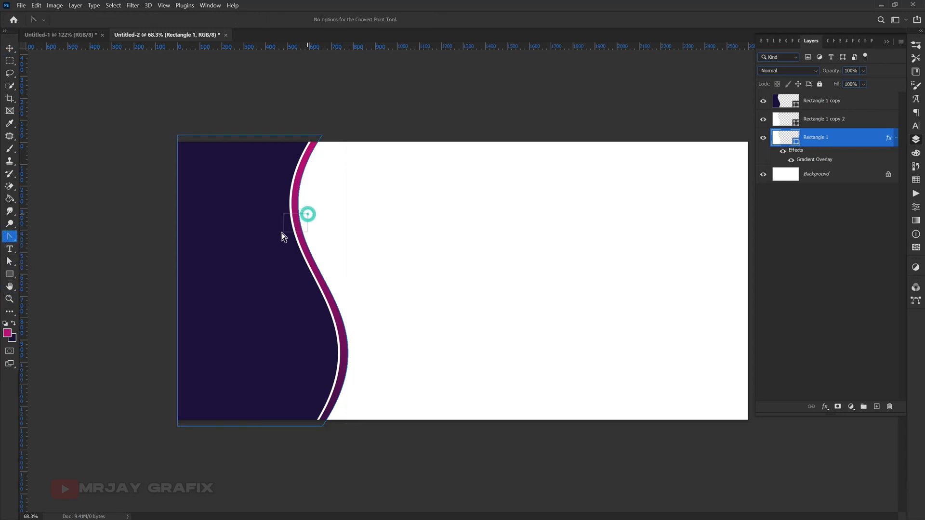
{"action": "left_click_drag", "start_coordinate": [237, 261], "coordinate": [227, 259]}
Select the upper-right anchor point of Rectangle 1 and nudge it right to widen the band's upper end
{"action": "left_click_drag", "start_coordinate": [317, 111], "coordinate": [345, 167]}
{"action": "left_click_drag", "start_coordinate": [315, 114], "coordinate": [350, 171]}
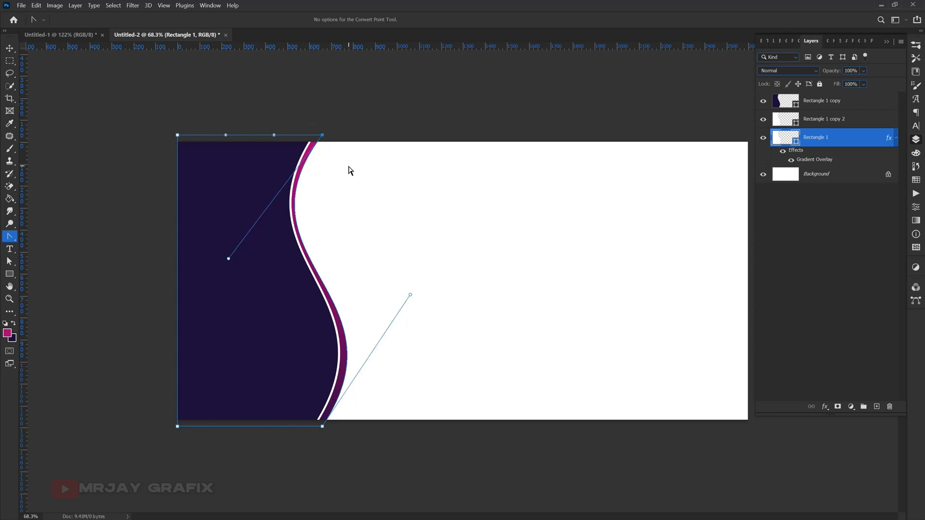
{"action": "key", "text": "Right"}
{"action": "key", "text": "Right"}
{"action": "key", "text": "Right"}
{"action": "key", "text": "Right"}
{"action": "key", "text": "Right"}
{"action": "key", "text": "Right"}
{"action": "key", "text": "Right"}
{"action": "key", "text": "Right"}
{"action": "key", "text": "Right"}
{"action": "key", "text": "Right"}
{"action": "key", "text": "Right"}
{"action": "key", "text": "Right"}
{"action": "key", "text": "Right"}
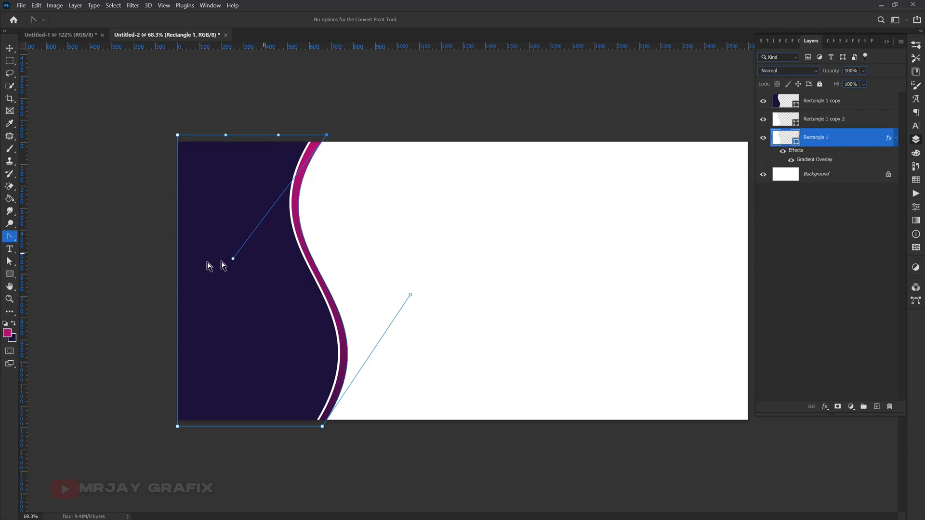
Pull the upper curve handle slightly up and left, and nudge the upper-right anchor further right
{"action": "left_click_drag", "start_coordinate": [233, 258], "coordinate": [226, 253]}
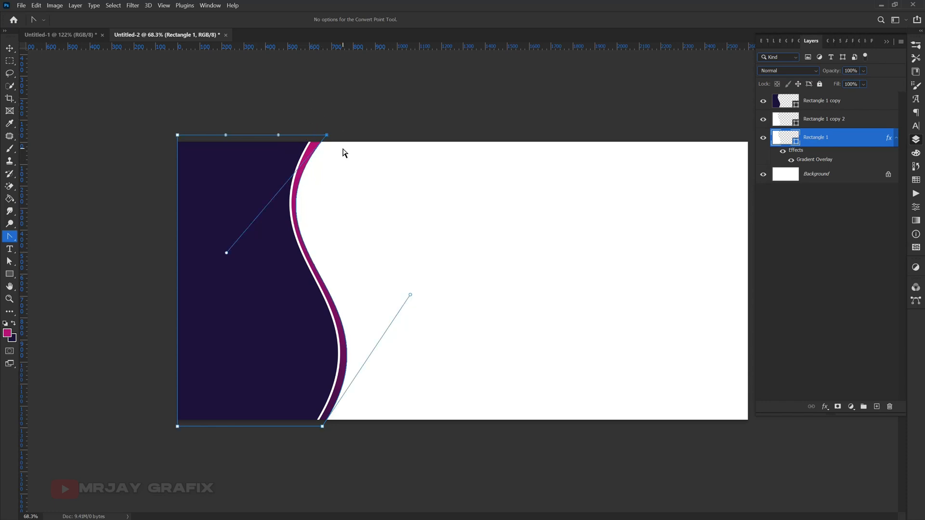
{"action": "key", "text": "shift+Right"}
{"action": "key", "text": "shift+Right"}
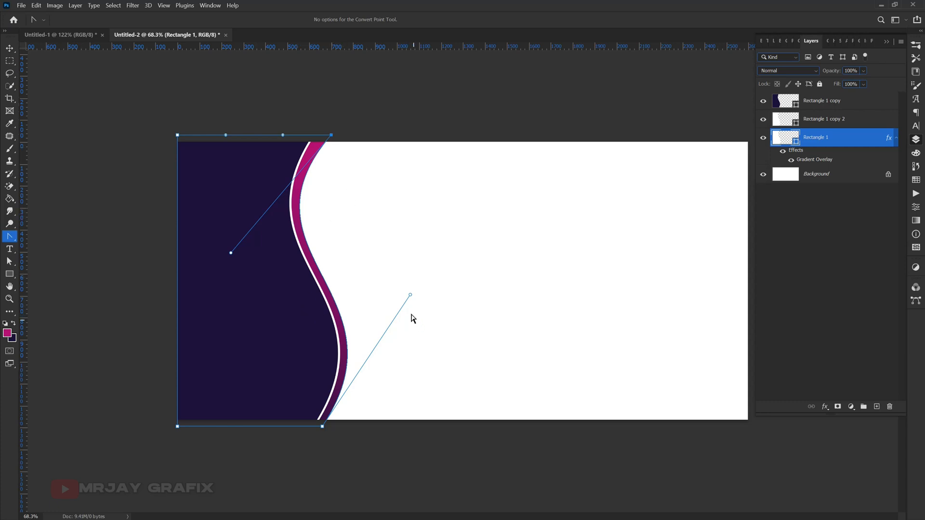
Extend the lower curve handle of Rectangle 1 outward to widen the band's lower bulge, easing it slightly back
{"action": "left_click_drag", "start_coordinate": [410, 295], "coordinate": [435, 298]}
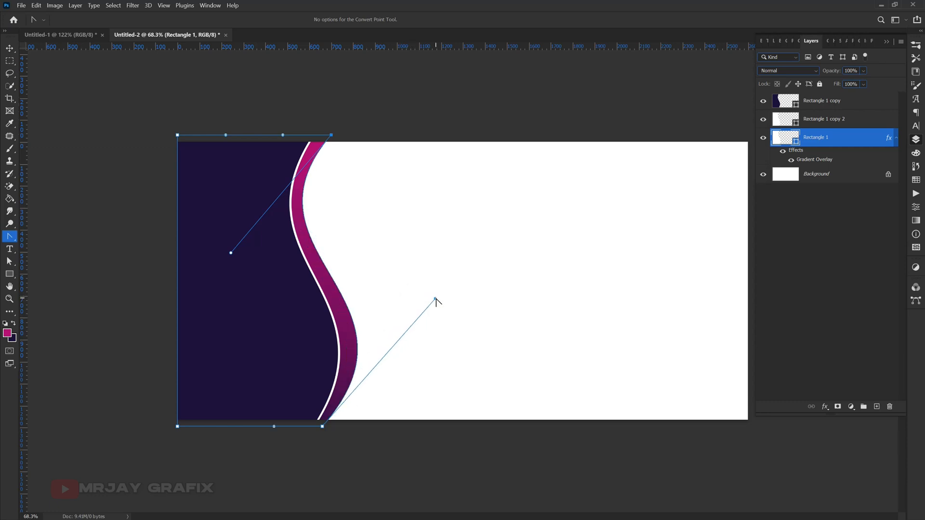
{"action": "left_click", "coordinate": [285, 451]}
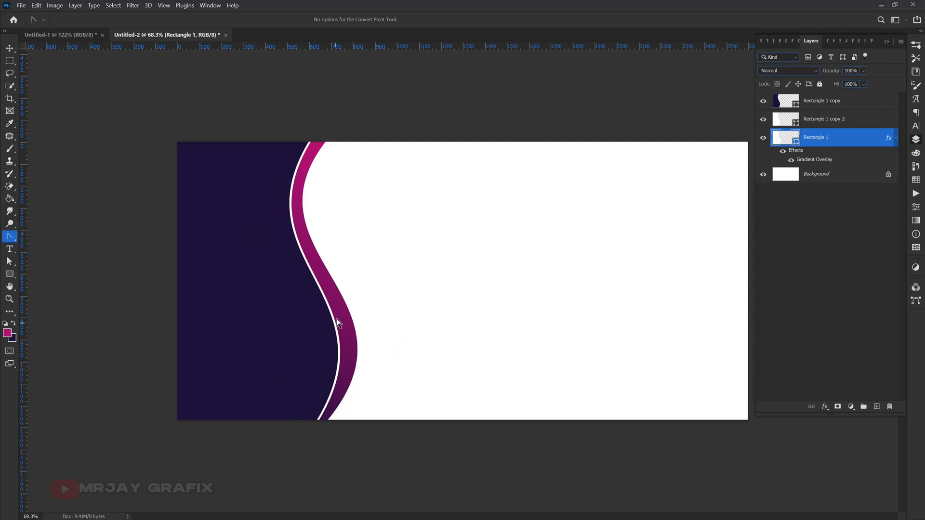
{"action": "left_click", "coordinate": [352, 330]}
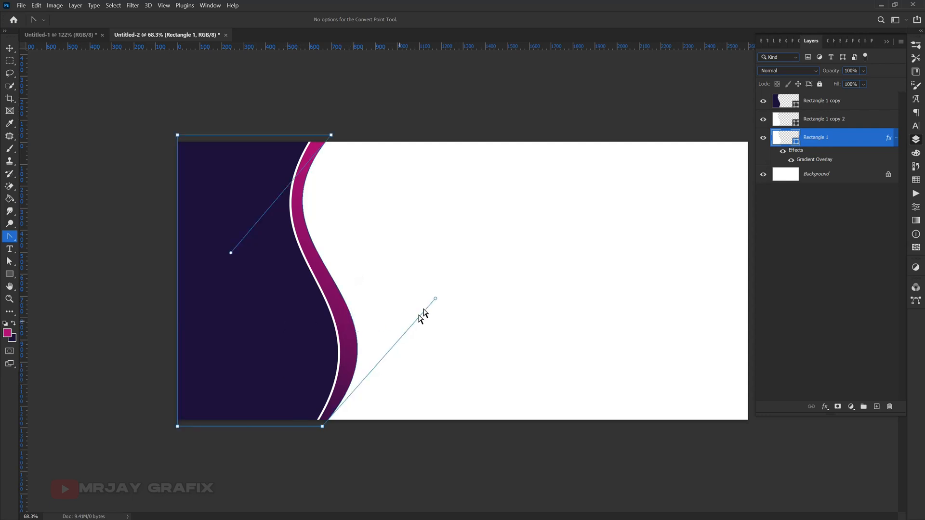
{"action": "left_click_drag", "start_coordinate": [435, 299], "coordinate": [425, 300]}
{"action": "left_click", "coordinate": [368, 442]}
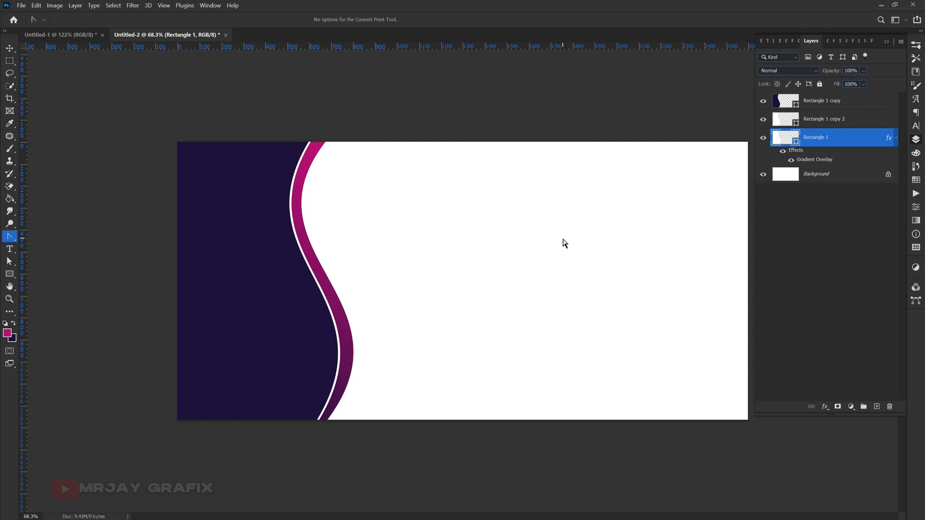
{"action": "left_click_drag", "start_coordinate": [545, 238], "coordinate": [448, 275]}
{"action": "scroll", "coordinate": [546, 250], "scroll_direction": "up", "scroll_amount": 2}
{"action": "scroll", "coordinate": [509, 265], "scroll_direction": "up", "scroll_amount": 1}
{"action": "scroll", "coordinate": [458, 277], "scroll_direction": "up", "scroll_amount": 2}
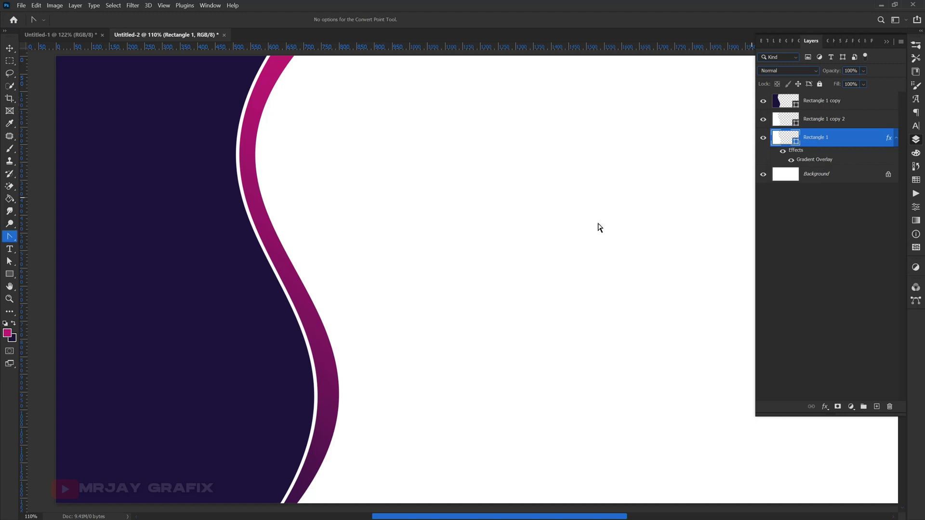
{"action": "key", "text": "ctrl+minus"}
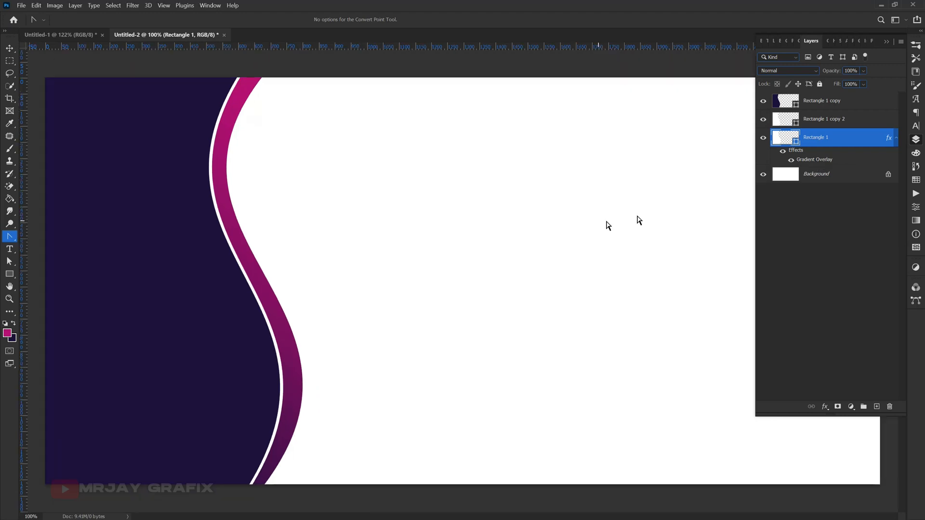
Change Rectangle 1's gradient overlay to the Reflected style, reverse it, and set its angle to 90°
{"action": "double_click", "coordinate": [817, 159]}
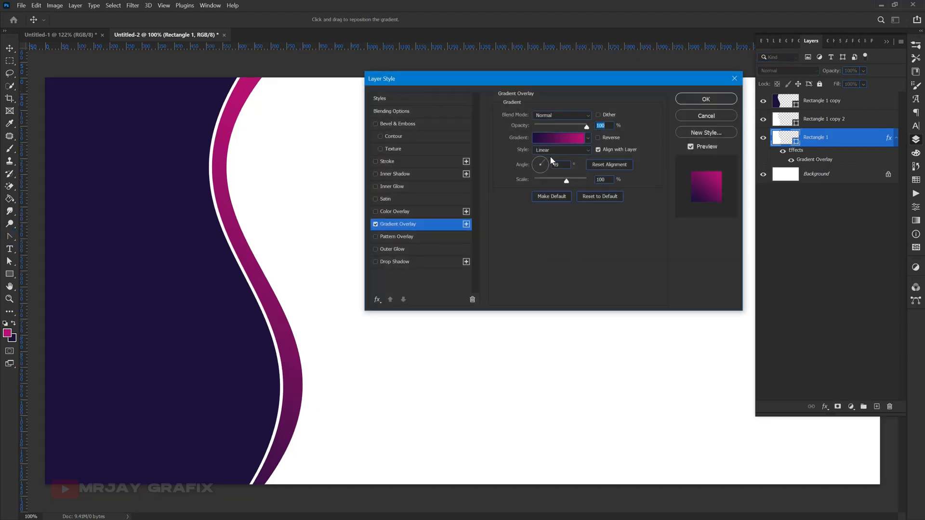
{"action": "left_click", "coordinate": [553, 152]}
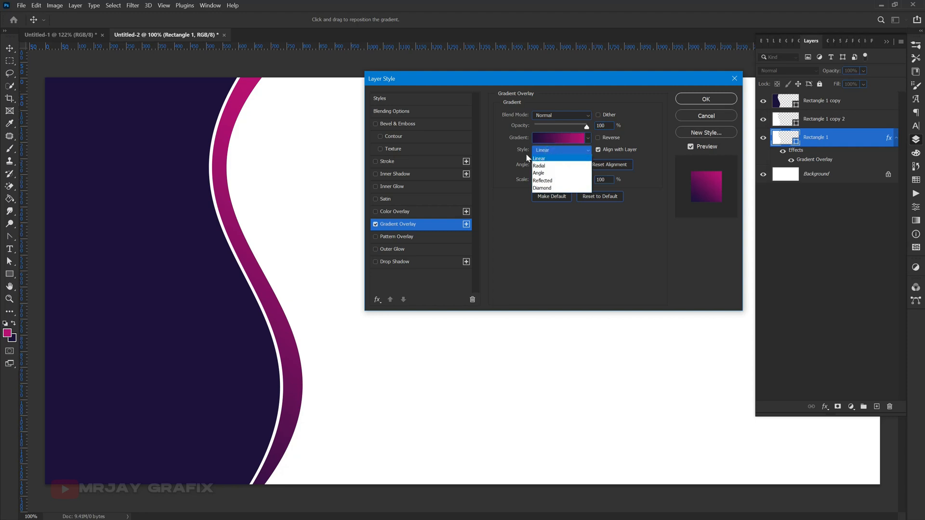
{"action": "left_click", "coordinate": [542, 181]}
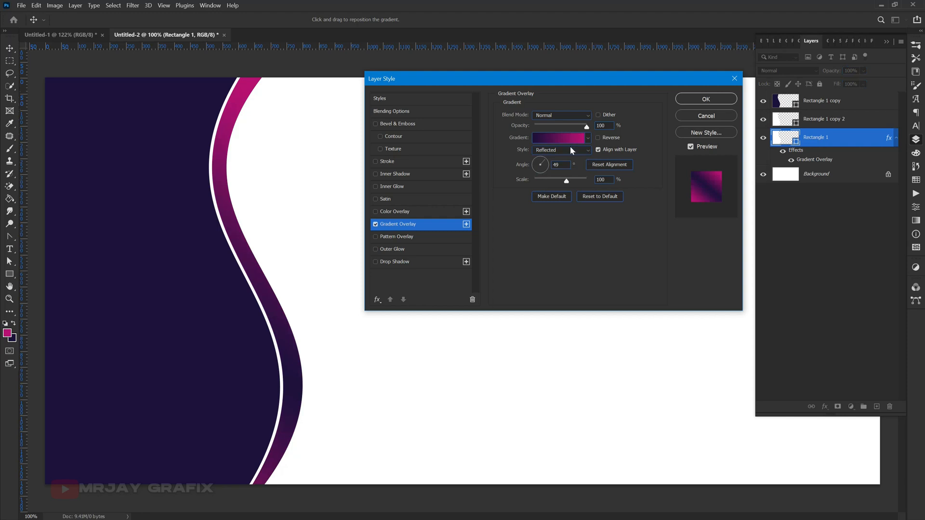
{"action": "left_click", "coordinate": [550, 167]}
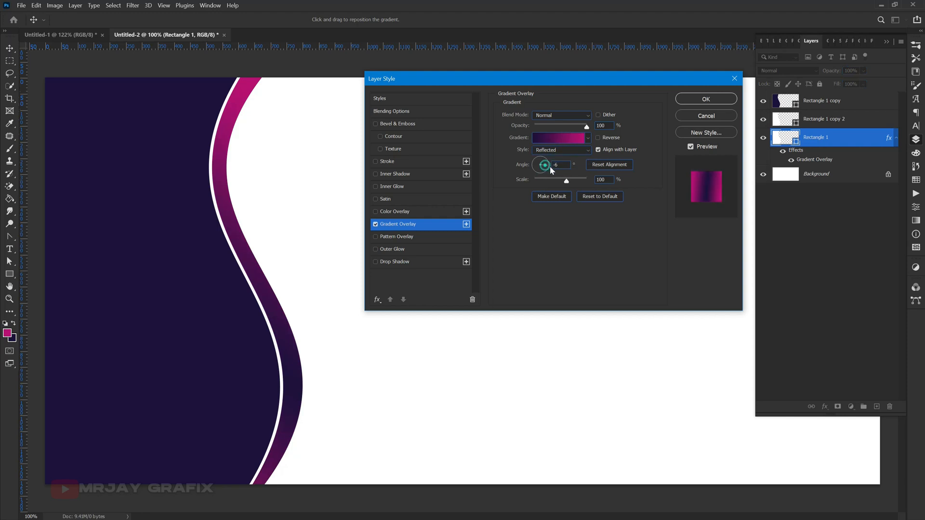
{"action": "left_click_drag", "start_coordinate": [544, 155], "coordinate": [545, 147]}
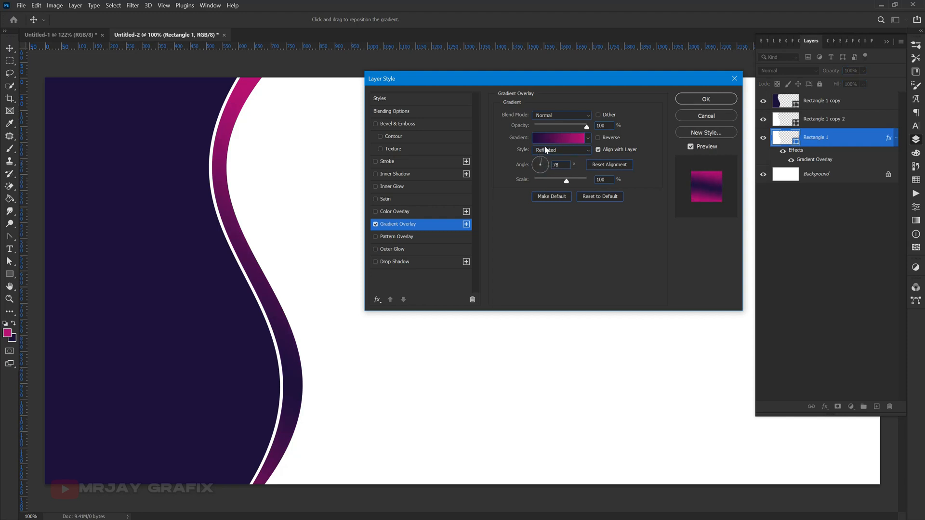
{"action": "left_click", "coordinate": [601, 137]}
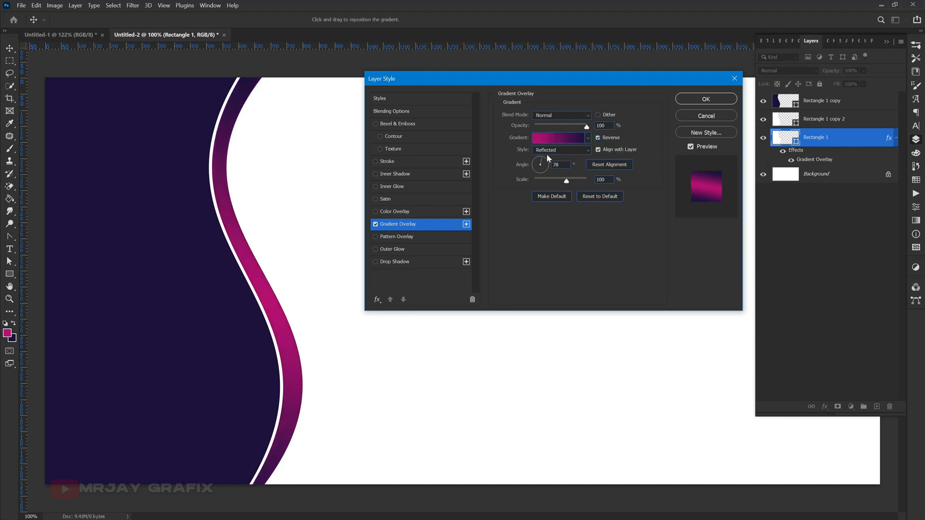
{"action": "left_click_drag", "start_coordinate": [540, 165], "coordinate": [542, 161]}
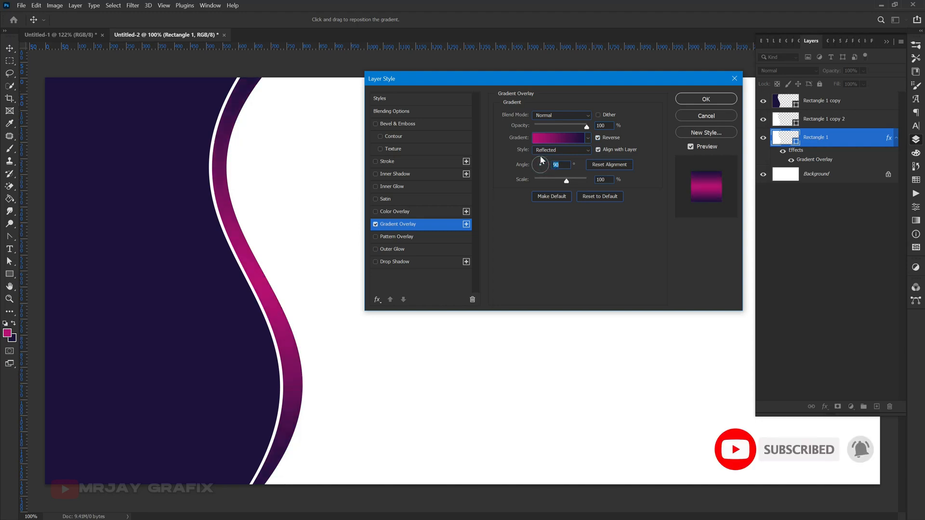
Add a magenta stop near the start of the overlay's gradient and a navy stop at 38%
{"action": "left_click", "coordinate": [551, 138]}
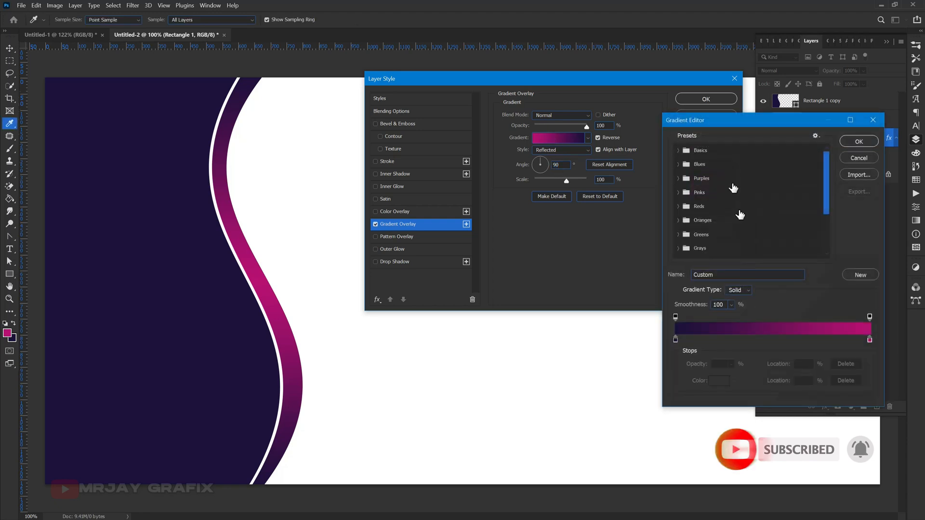
{"action": "left_click_drag", "start_coordinate": [456, 106], "coordinate": [474, 90]}
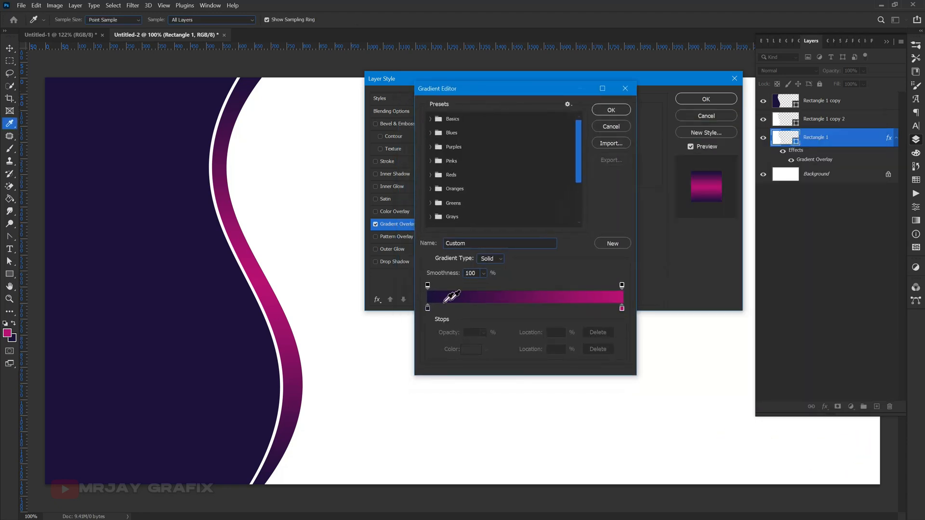
{"action": "left_click", "coordinate": [427, 308]}
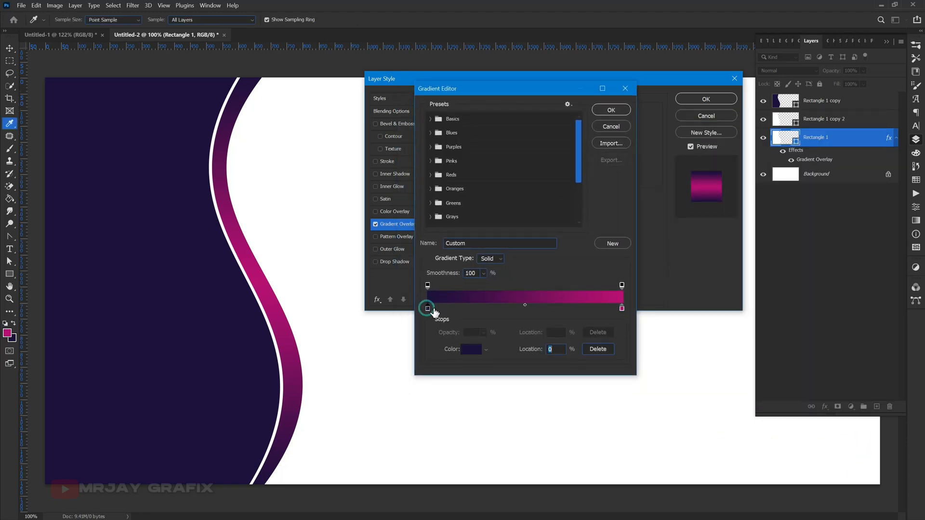
{"action": "left_click", "coordinate": [622, 310]}
{"action": "left_click", "coordinate": [454, 309]}
{"action": "left_click", "coordinate": [427, 308]}
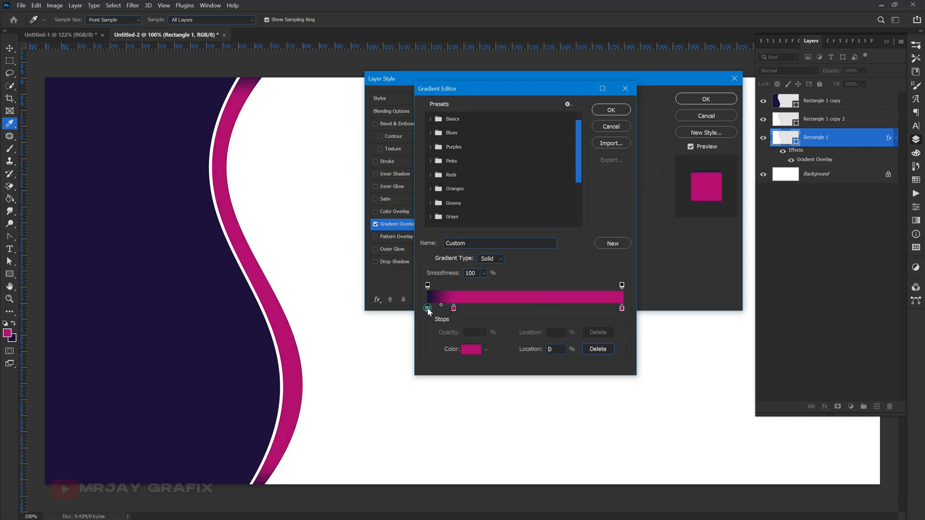
{"action": "left_click", "coordinate": [501, 310]}
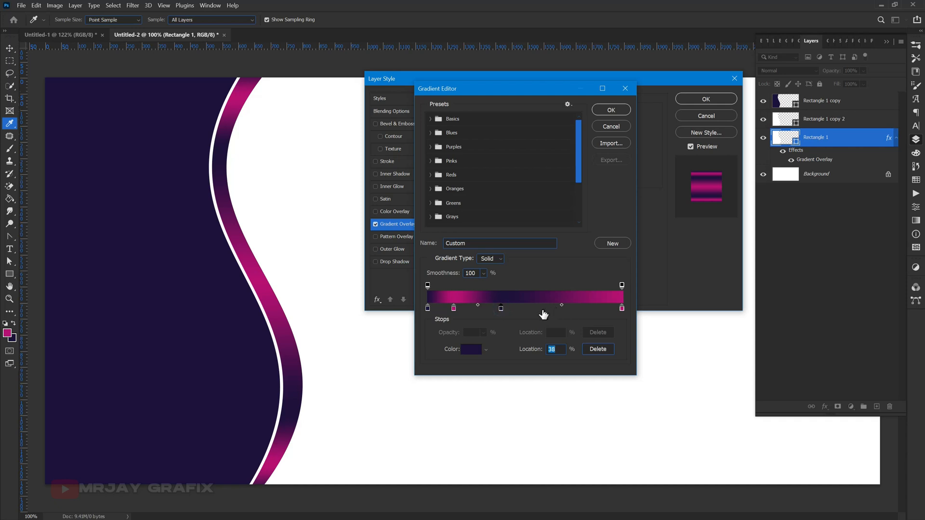
Add another magenta stop at 59% and recolour the gradient's end stop with the navy of the middle stop
{"action": "left_click", "coordinate": [454, 309]}
{"action": "left_click", "coordinate": [543, 310]}
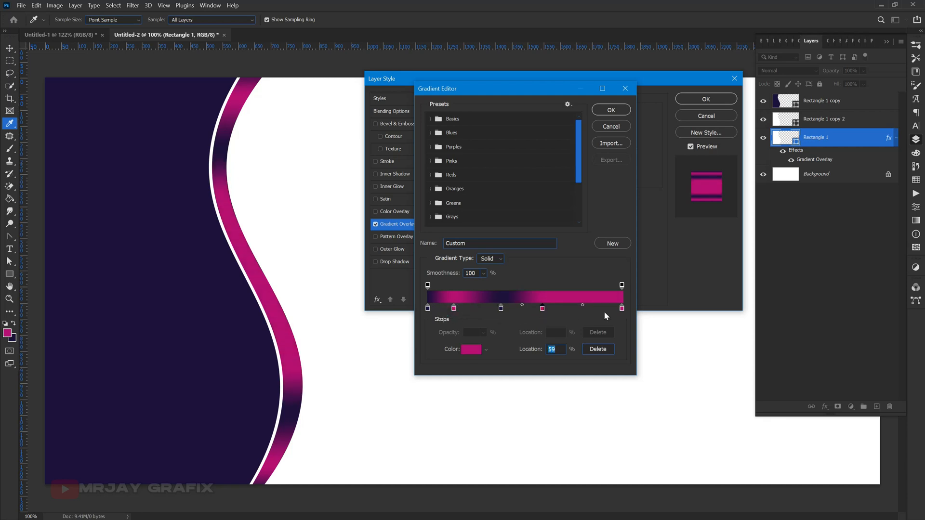
{"action": "left_click", "coordinate": [622, 309]}
{"action": "left_click", "coordinate": [501, 294]}
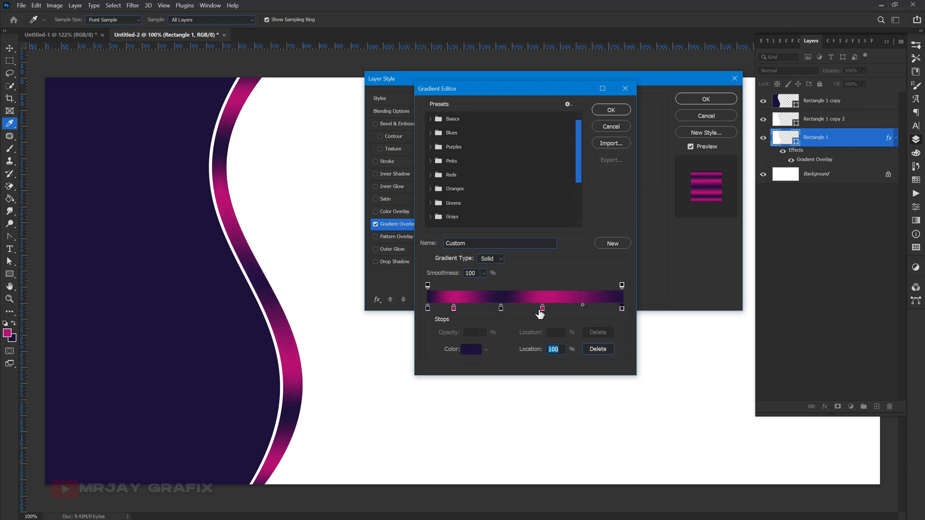
Space the inner gradient stops evenly, with magenta at 69%, navy at 44% and magenta at 19%, and accept the gradient
{"action": "left_click_drag", "start_coordinate": [543, 309], "coordinate": [560, 310]}
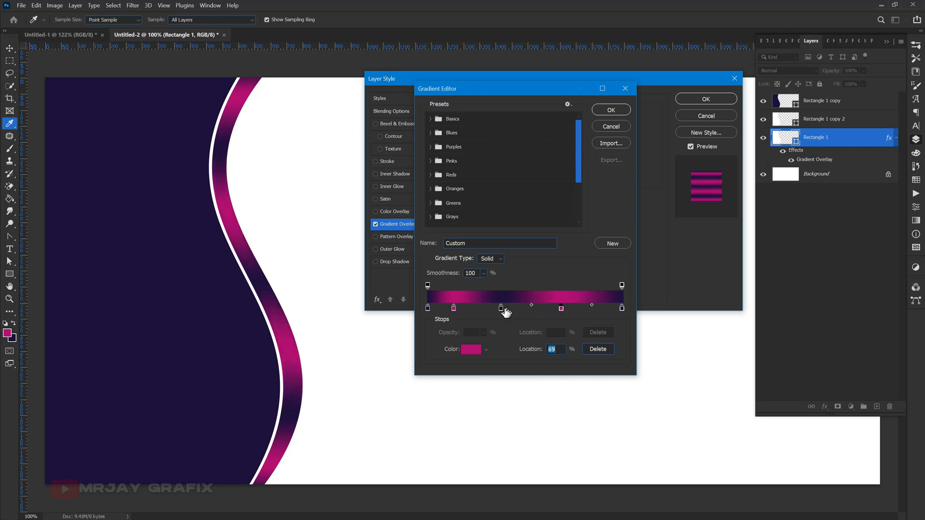
{"action": "left_click_drag", "start_coordinate": [502, 309], "coordinate": [513, 310]}
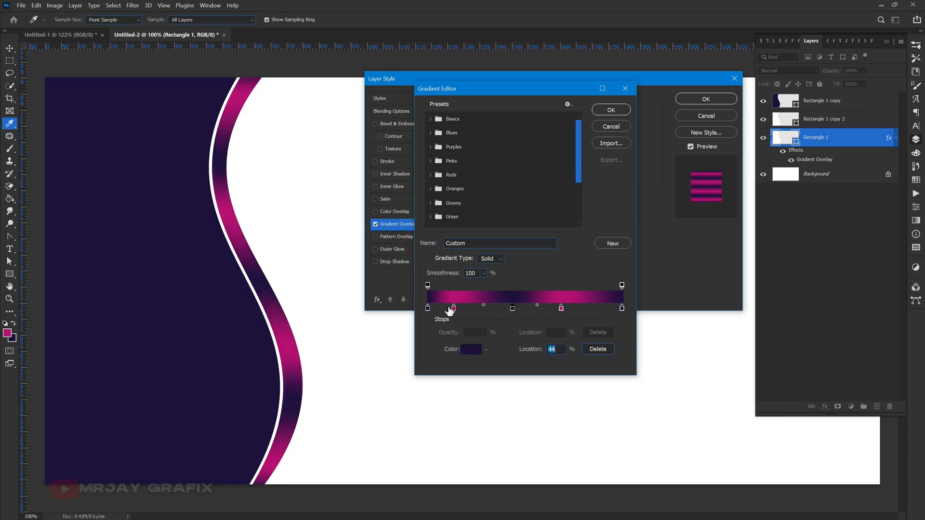
{"action": "left_click_drag", "start_coordinate": [455, 310], "coordinate": [466, 315]}
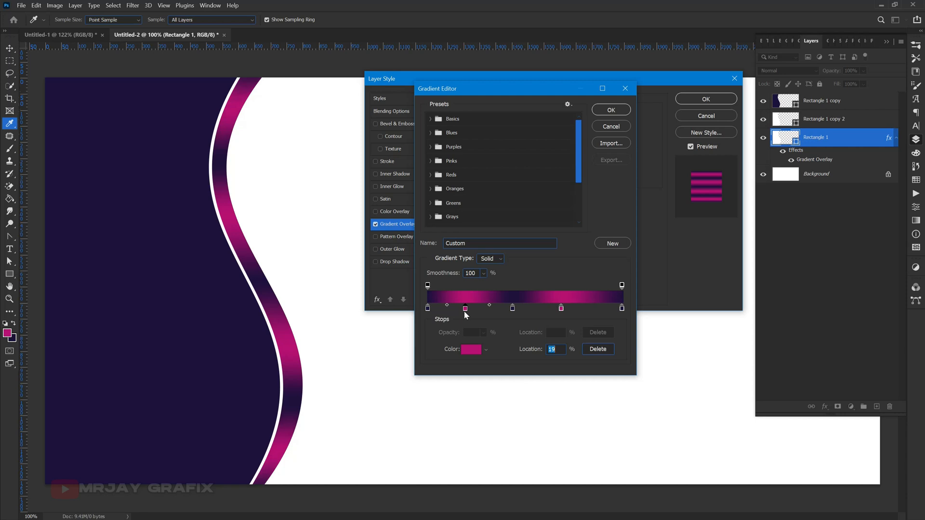
{"action": "left_click", "coordinate": [608, 111]}
Set the gradient overlay's angle to 89° and its scale to 125%
{"action": "left_click_drag", "start_coordinate": [546, 167], "coordinate": [551, 167]}
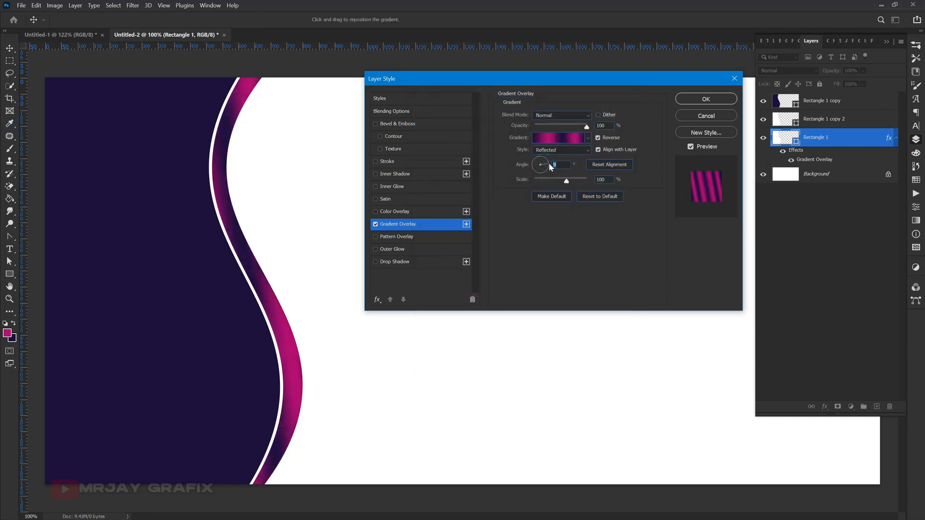
{"action": "left_click_drag", "start_coordinate": [548, 167], "coordinate": [542, 154]}
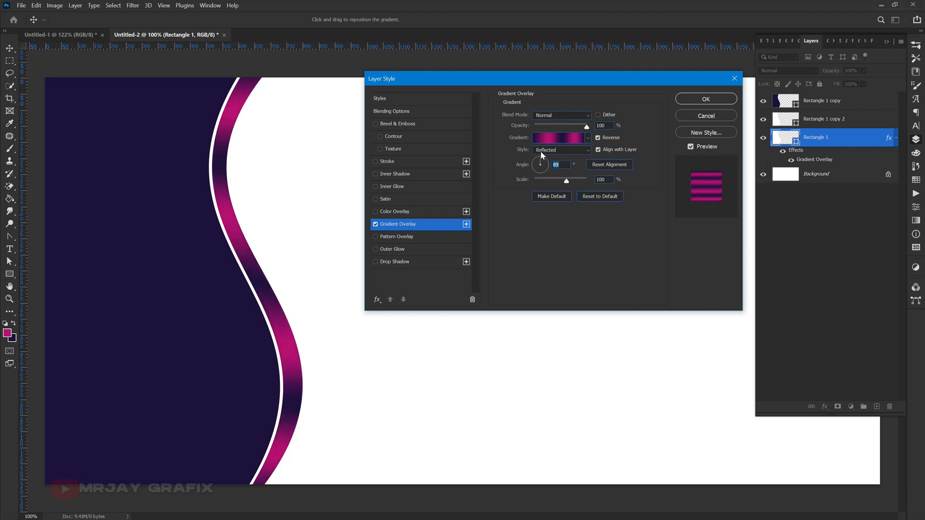
{"action": "left_click", "coordinate": [575, 181]}
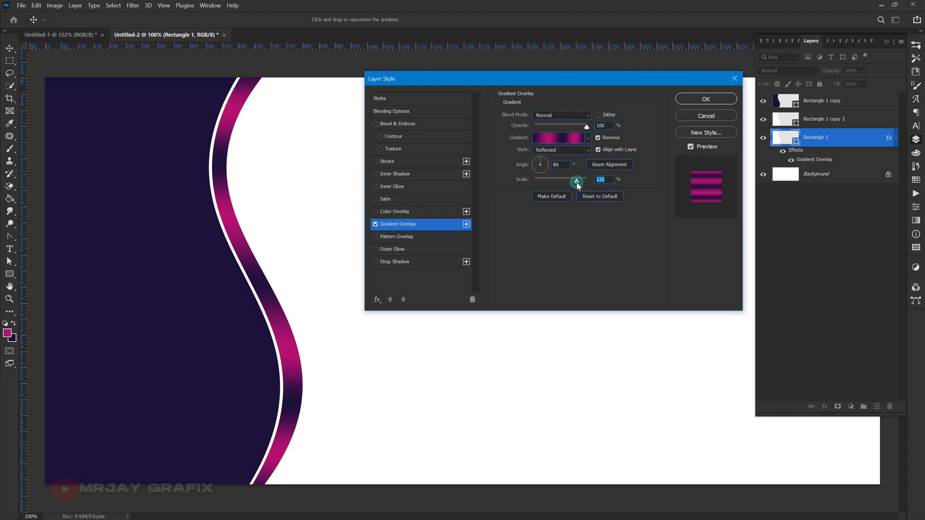
{"action": "left_click", "coordinate": [580, 181]}
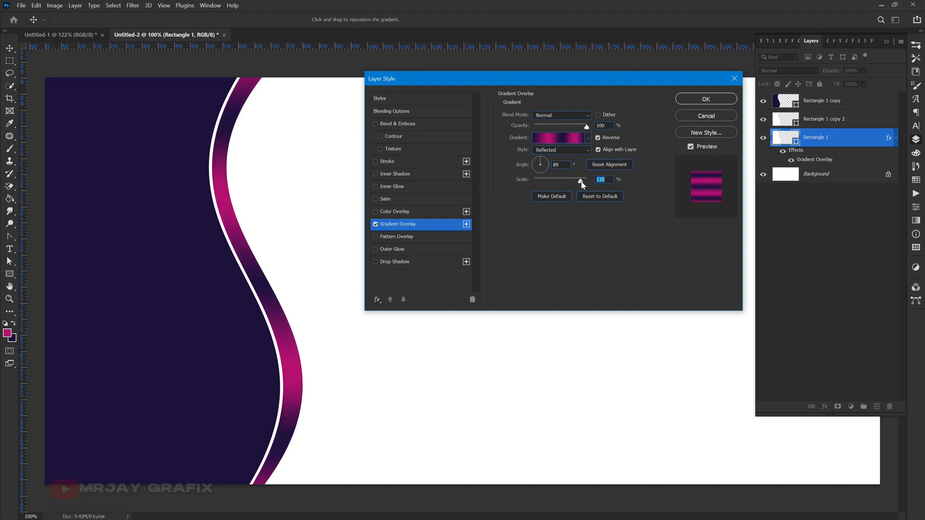
{"action": "left_click", "coordinate": [564, 180]}
{"action": "left_click", "coordinate": [546, 180]}
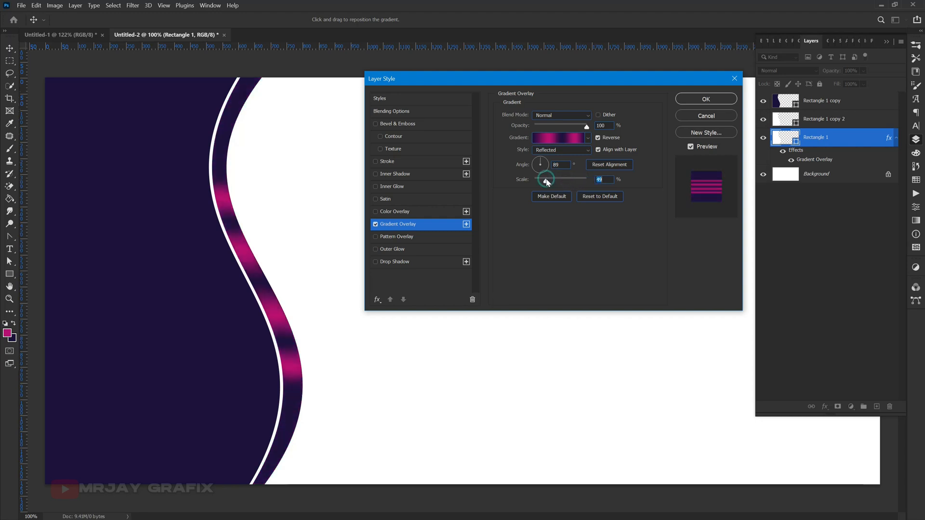
{"action": "left_click_drag", "start_coordinate": [557, 183], "coordinate": [576, 191]}
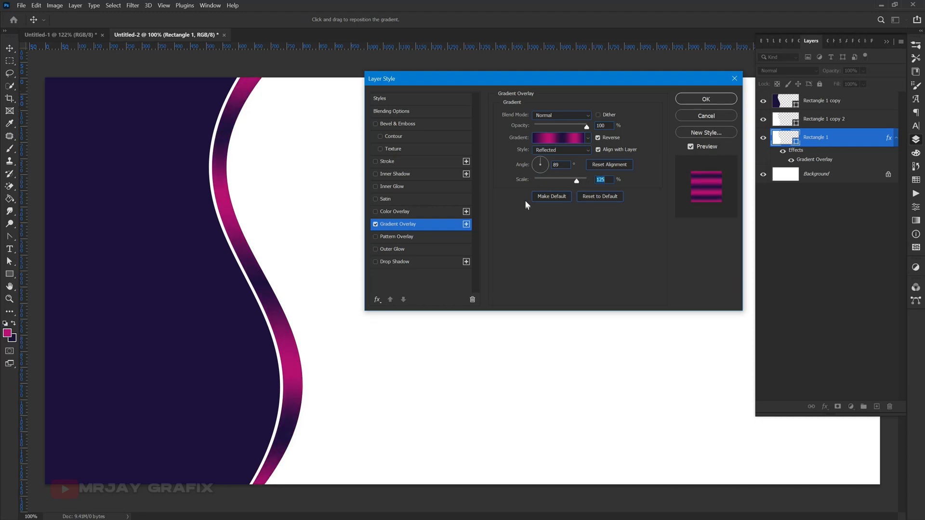
Recolour the gradient's start stop to dark purple 480044
{"action": "left_click", "coordinate": [560, 138]}
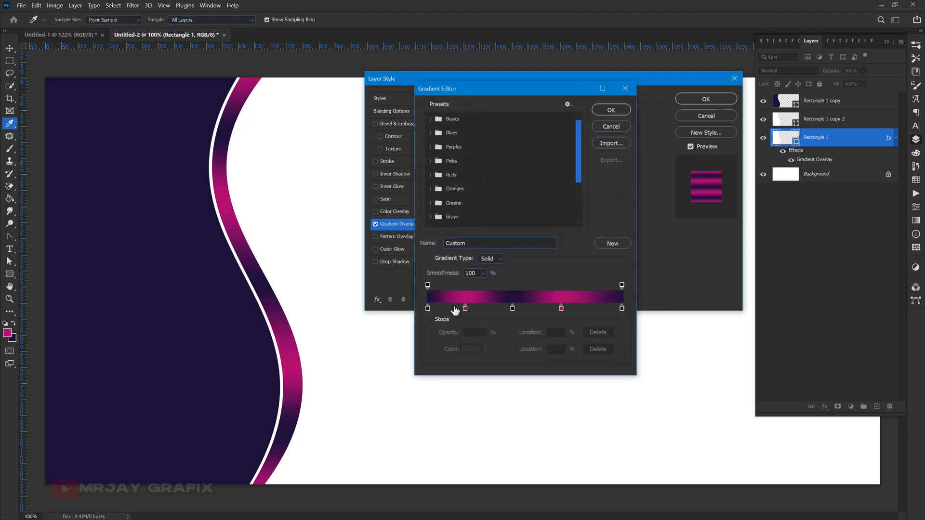
{"action": "left_click", "coordinate": [427, 309]}
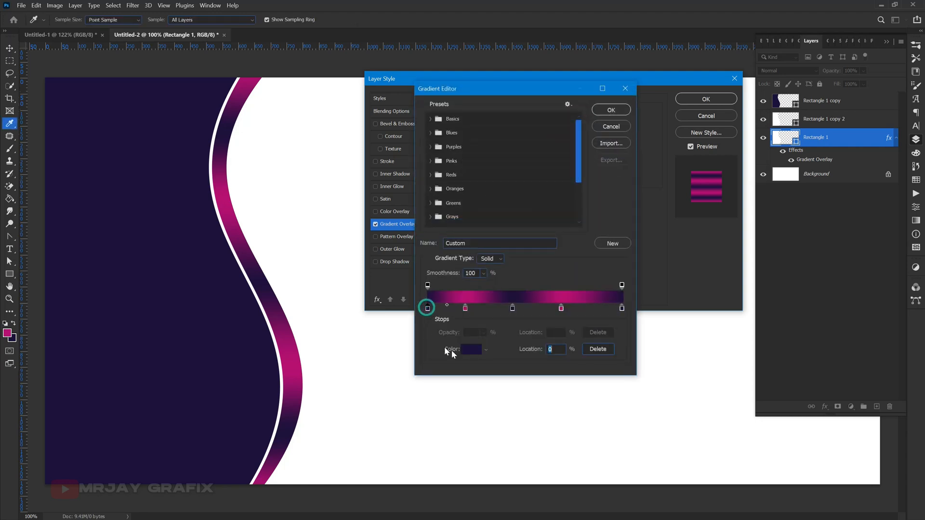
{"action": "left_click", "coordinate": [466, 349]}
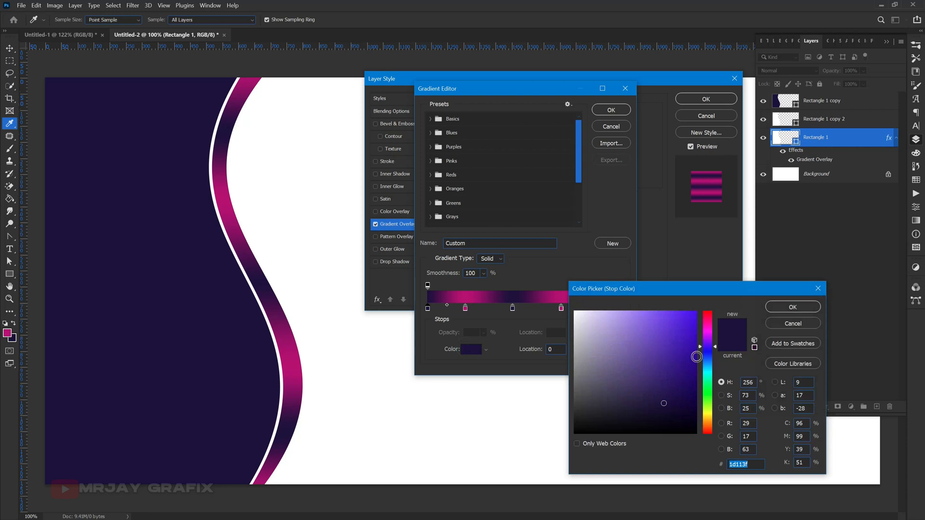
{"action": "left_click", "coordinate": [707, 331]}
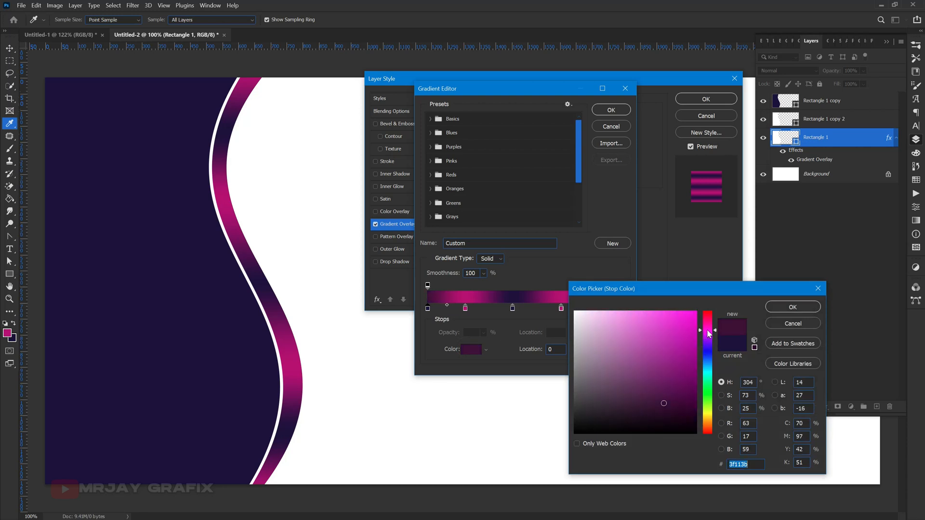
{"action": "left_click_drag", "start_coordinate": [692, 398], "coordinate": [696, 384]}
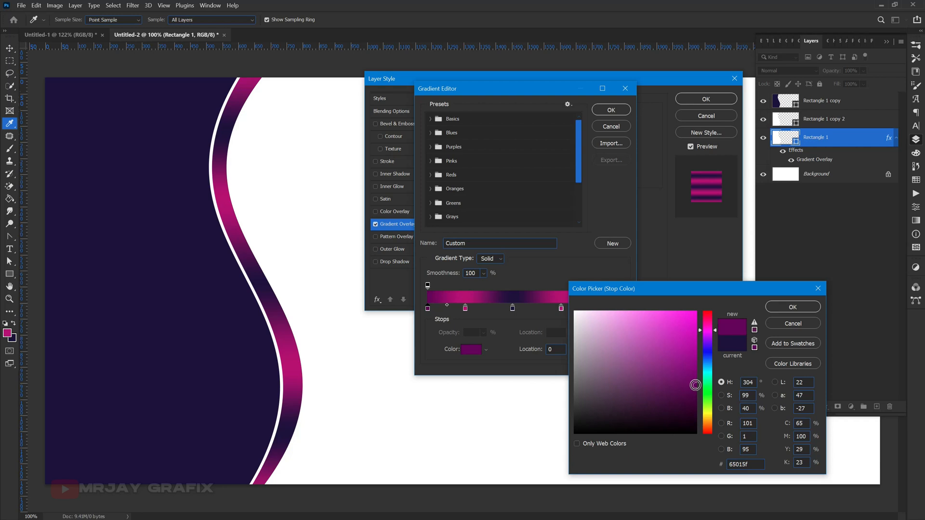
{"action": "mouse_move", "coordinate": [686, 401]}
{"action": "left_mouse_down"}
{"action": "mouse_move", "coordinate": [696, 404]}
{"action": "mouse_move", "coordinate": [666, 404]}
{"action": "mouse_move", "coordinate": [701, 399]}
{"action": "left_mouse_up"}
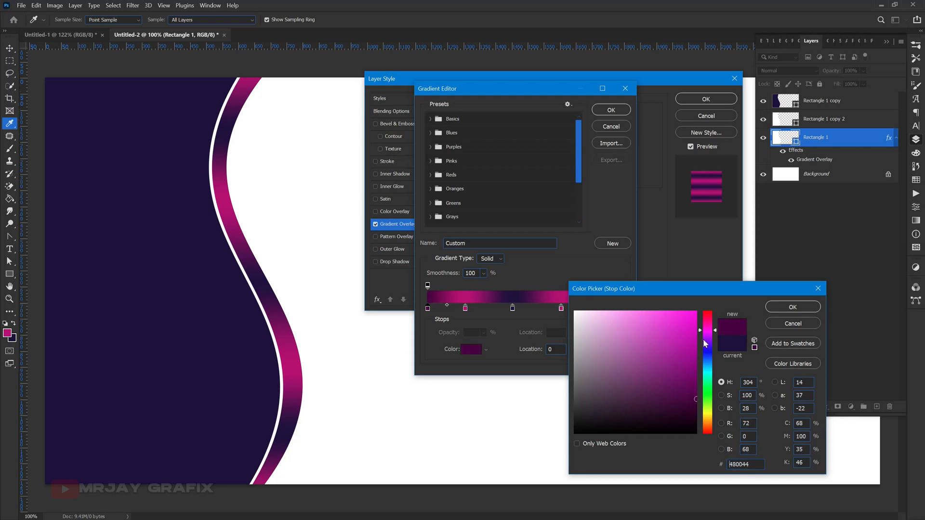
{"action": "left_click", "coordinate": [783, 305]}
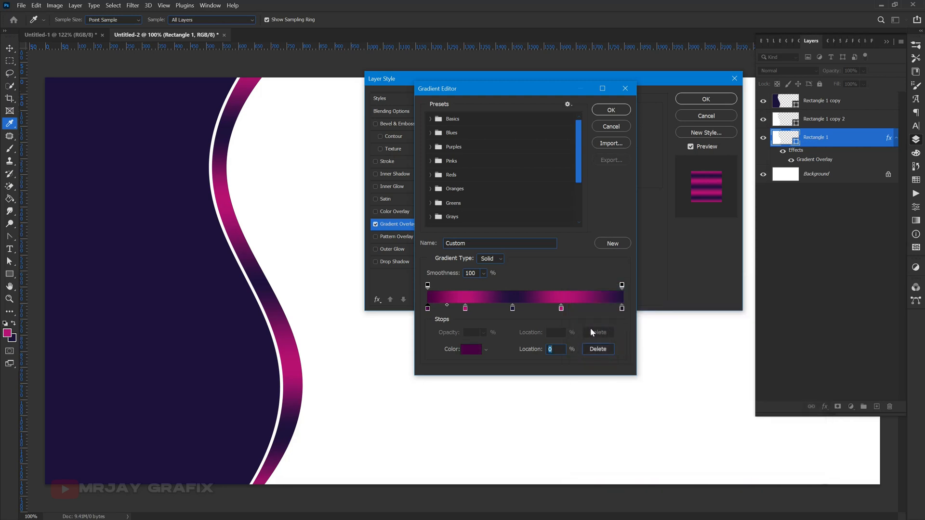
Recolour the gradient's end stop to dark purple 440047 and apply the gradient overlay to Rectangle 1
{"action": "left_click", "coordinate": [622, 309]}
{"action": "left_click", "coordinate": [470, 351]}
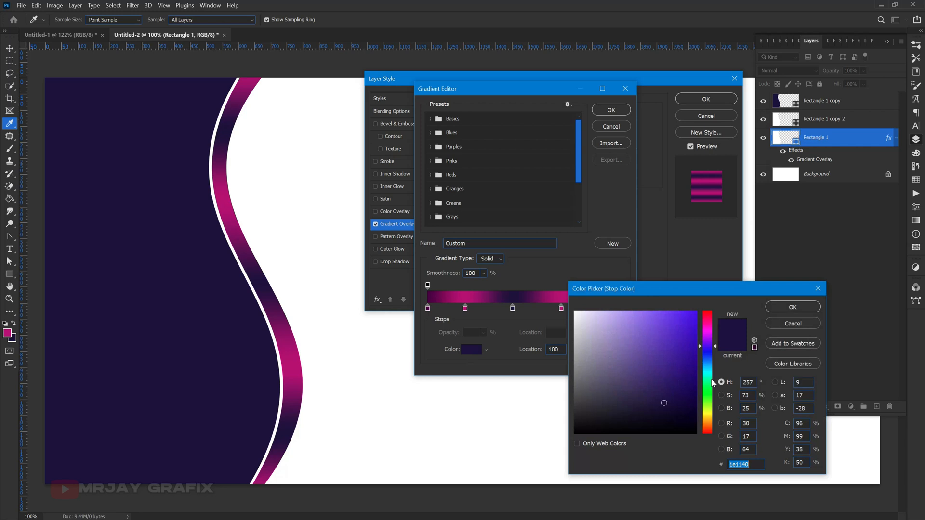
{"action": "left_click_drag", "start_coordinate": [708, 338], "coordinate": [702, 404]}
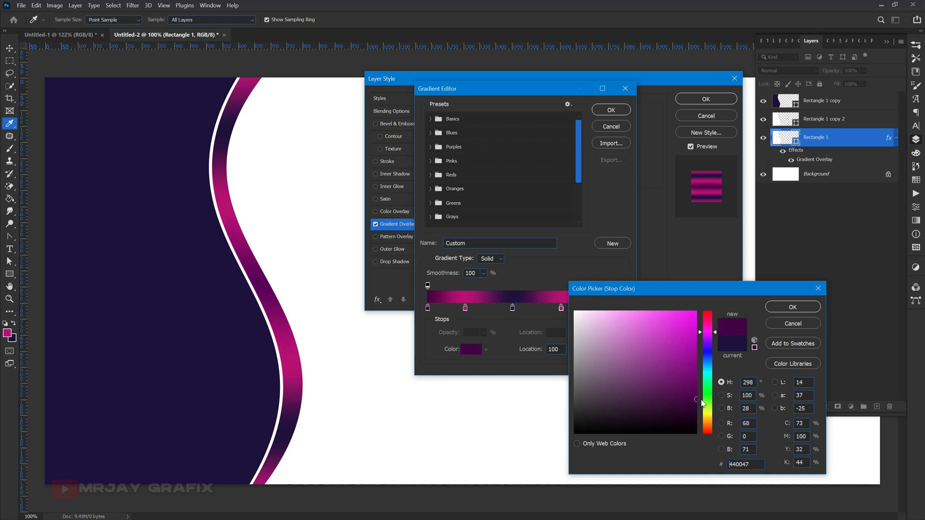
{"action": "key", "text": "Return"}
{"action": "key", "text": "Return"}
{"action": "key", "text": "Return"}
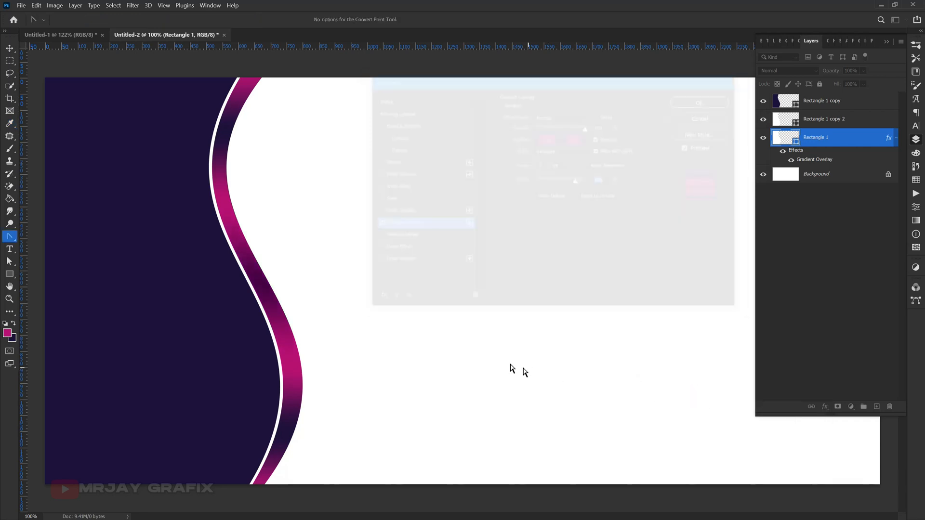
Select the Rectangle 1, Rectangle 1 copy and Rectangle 1 copy 2 layers together and lock them completely
{"action": "key", "text": "v"}
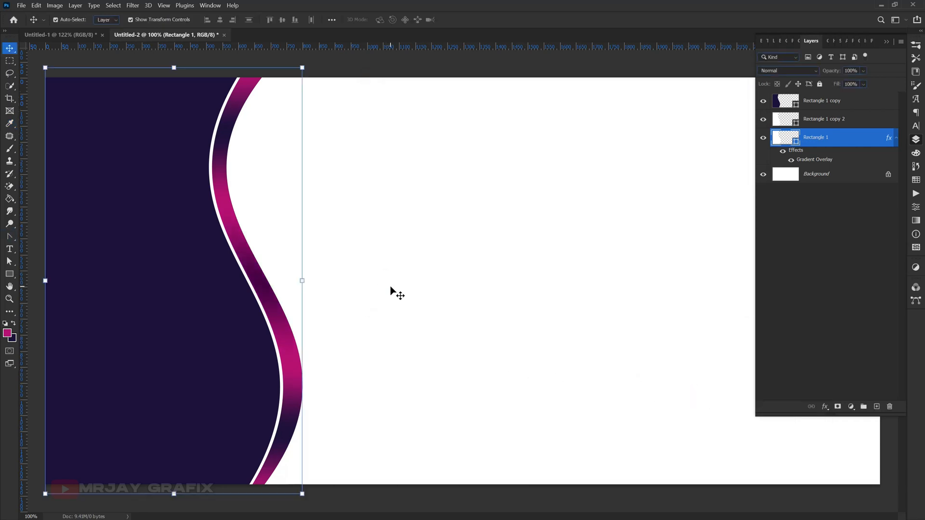
{"action": "left_click", "coordinate": [390, 290]}
{"action": "left_click_drag", "start_coordinate": [405, 316], "coordinate": [38, 311]}
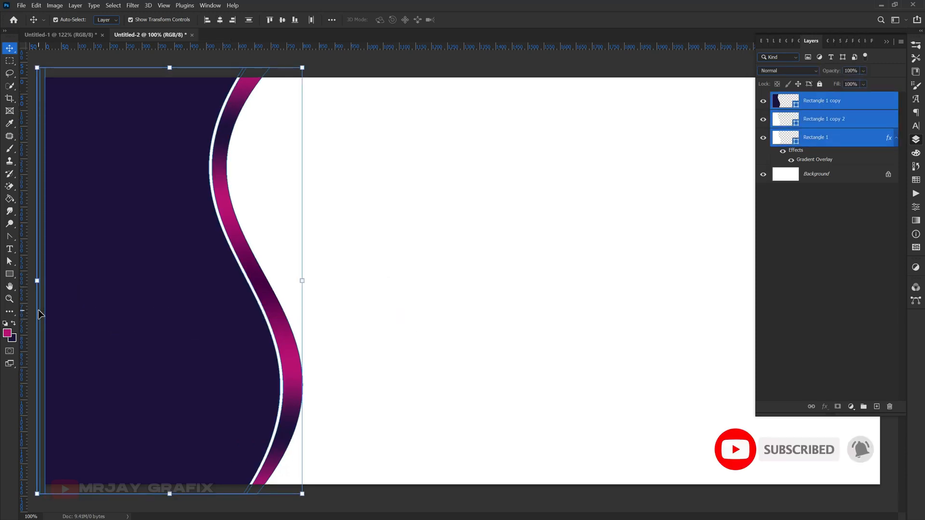
{"action": "scroll", "coordinate": [64, 227], "scroll_direction": "down", "scroll_amount": 2}
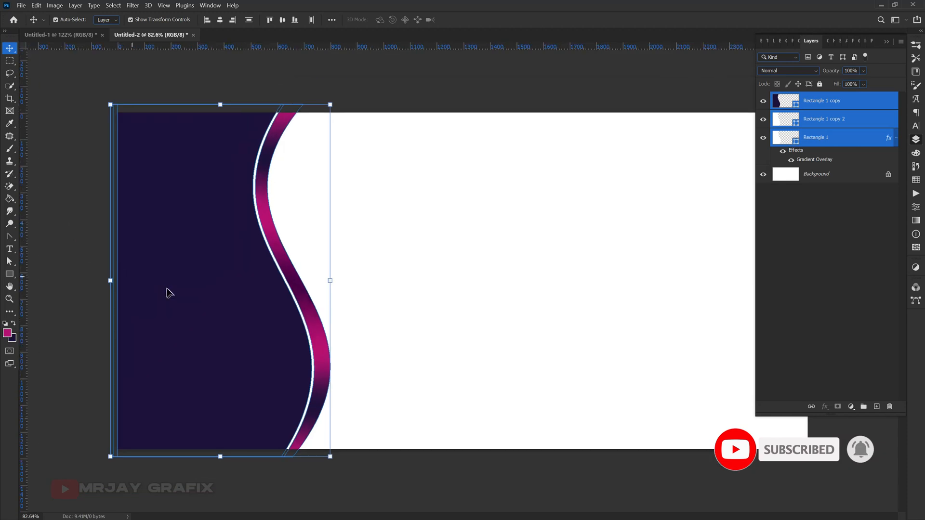
{"action": "scroll", "coordinate": [214, 278], "scroll_direction": "up", "scroll_amount": 2}
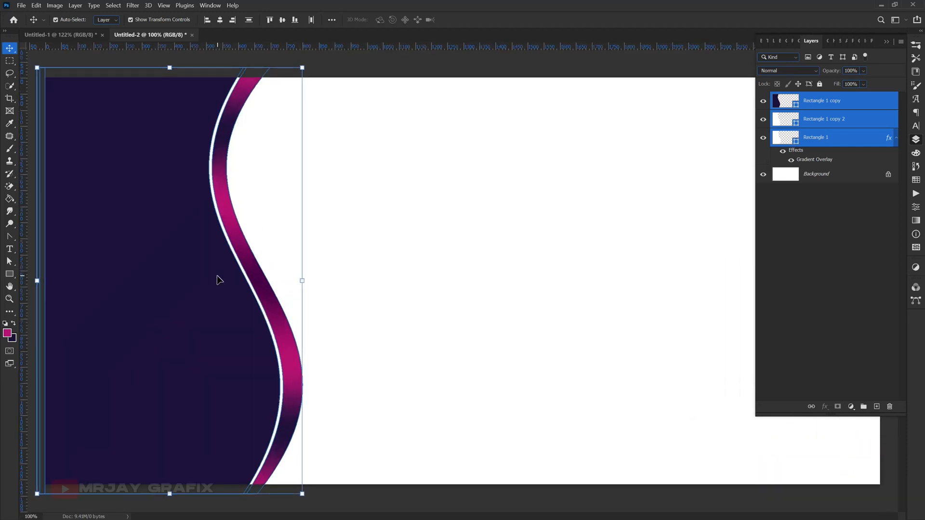
{"action": "key", "text": "ctrl"}
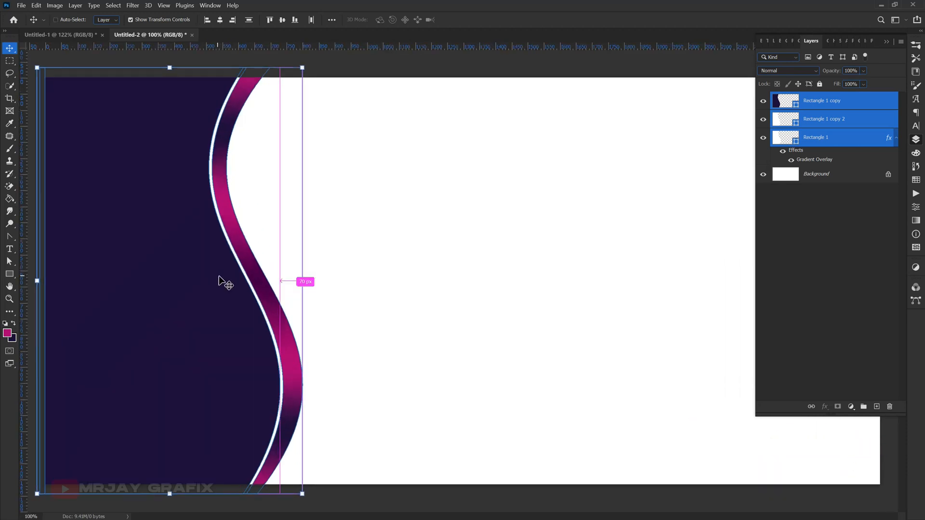
{"action": "left_click", "coordinate": [819, 85]}
{"action": "left_click", "coordinate": [409, 267]}
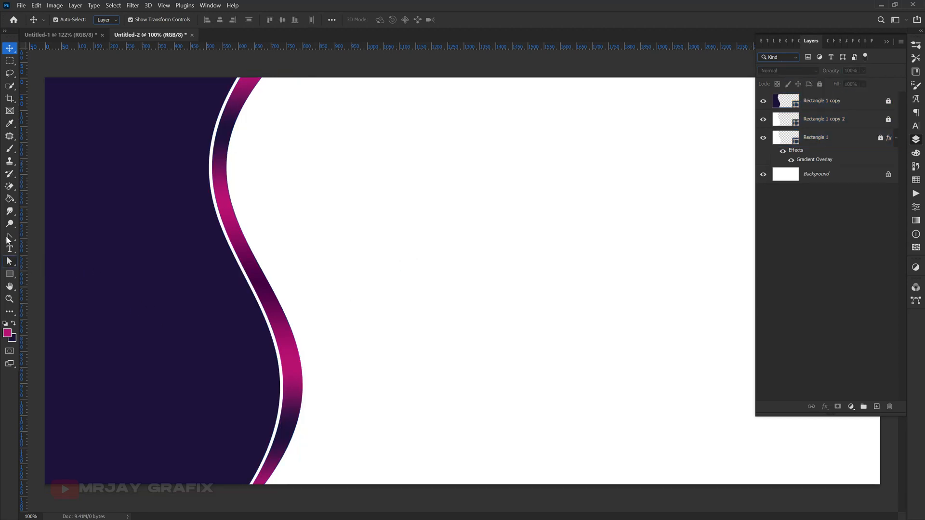
Start a new text layer in the white area and set its font to Montserrat SemiBold
{"action": "left_click", "coordinate": [9, 249]}
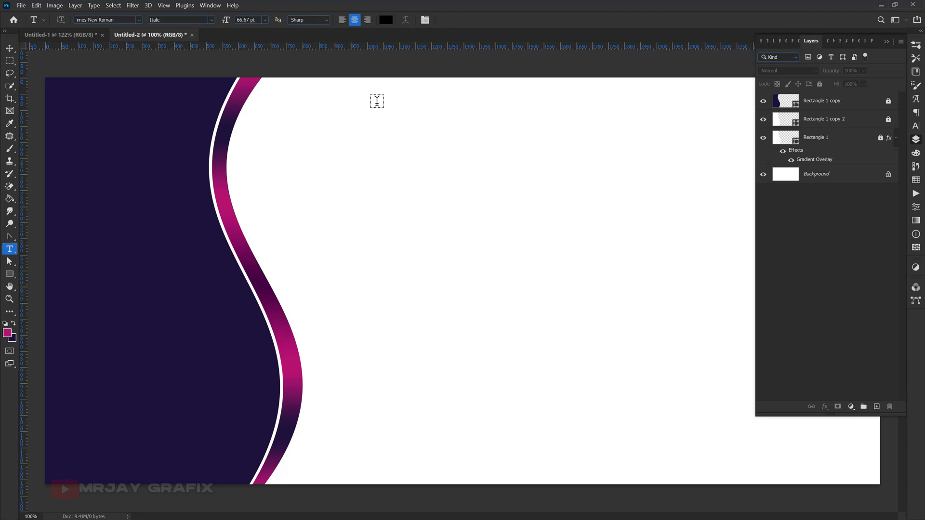
{"action": "left_click", "coordinate": [377, 151]}
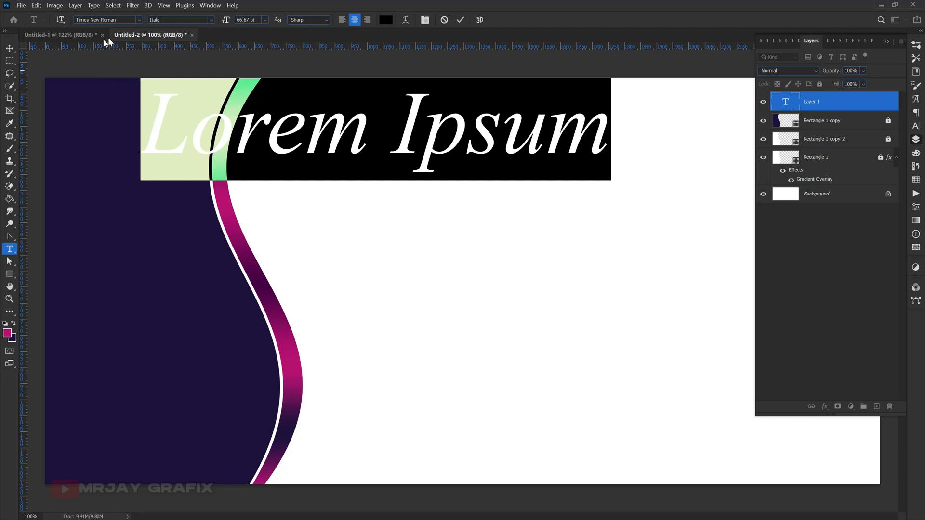
{"action": "left_click", "coordinate": [128, 20]}
{"action": "type", "text": "mont"}
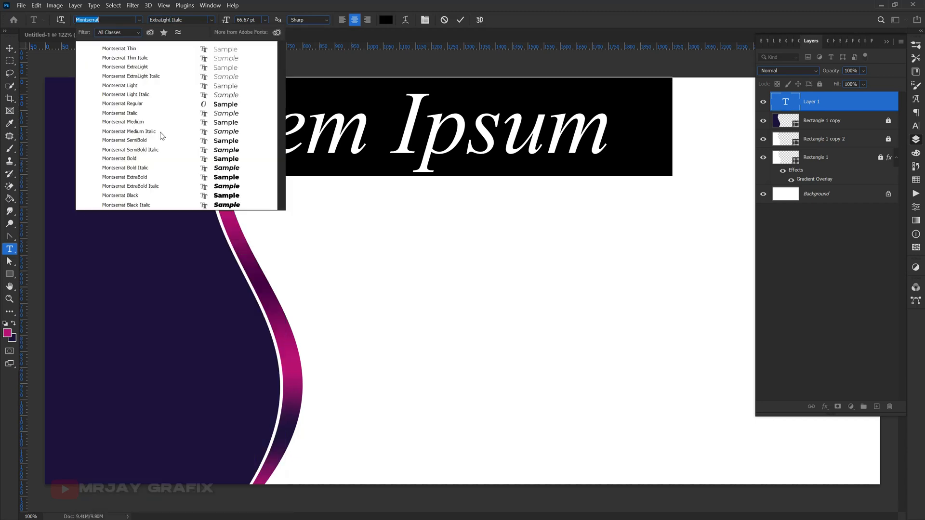
{"action": "left_click", "coordinate": [164, 139]}
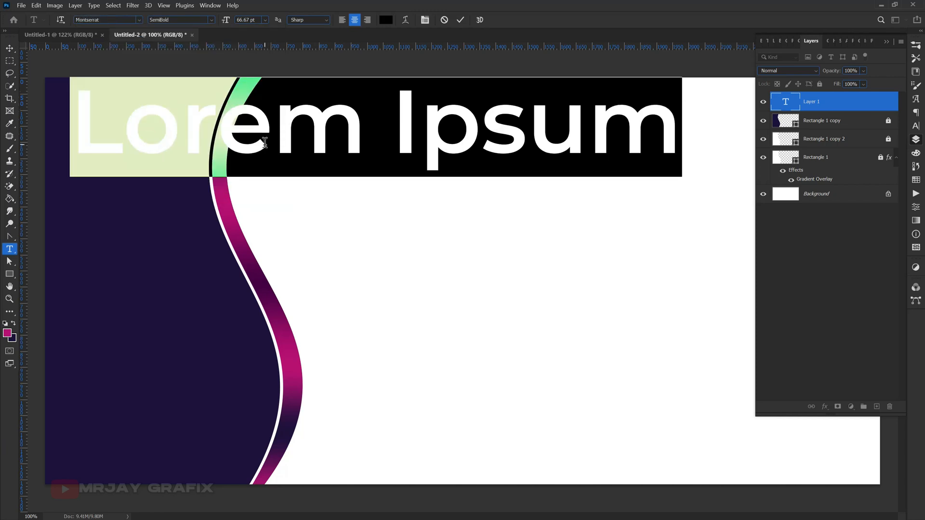
Enter the text "special invitation" and commit the text layer
{"action": "type", "text": "sp"}
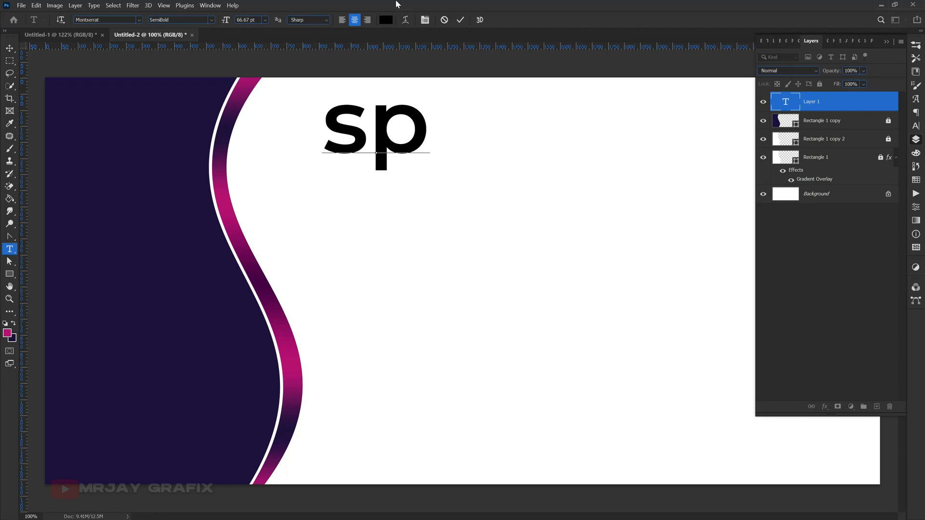
{"action": "type", "text": "eci"}
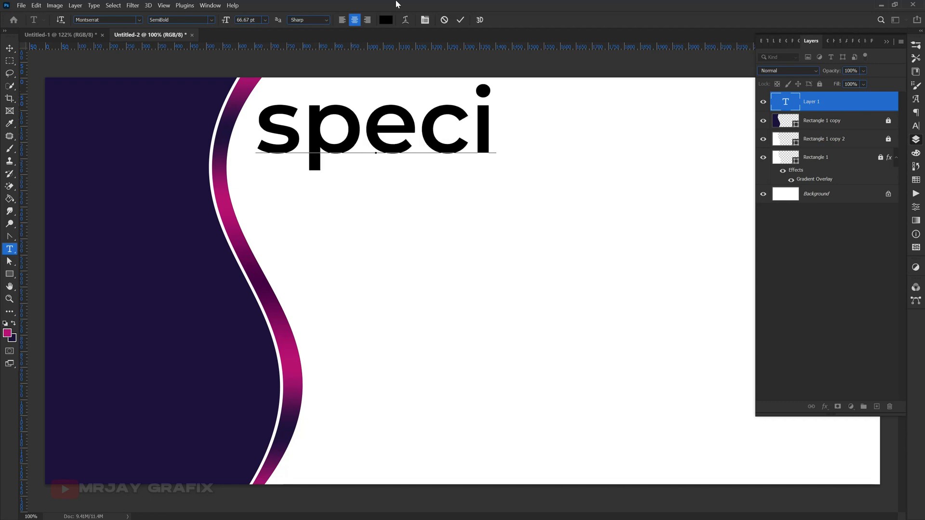
{"action": "type", "text": "al "}
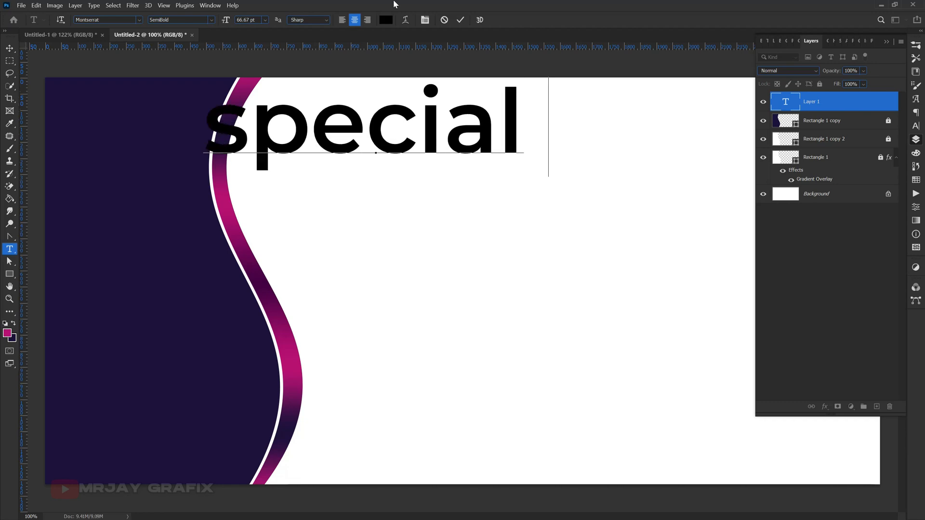
{"action": "type", "text": "inv"}
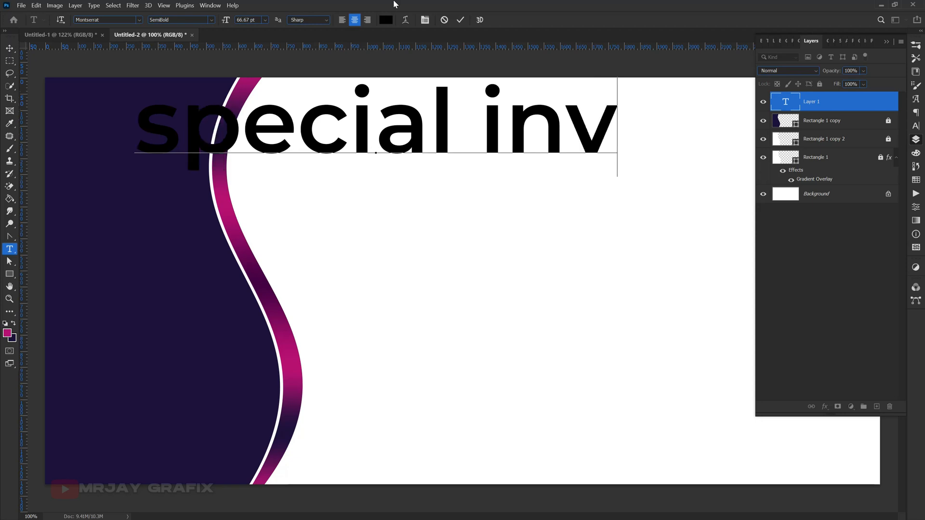
{"action": "type", "text": "itat"}
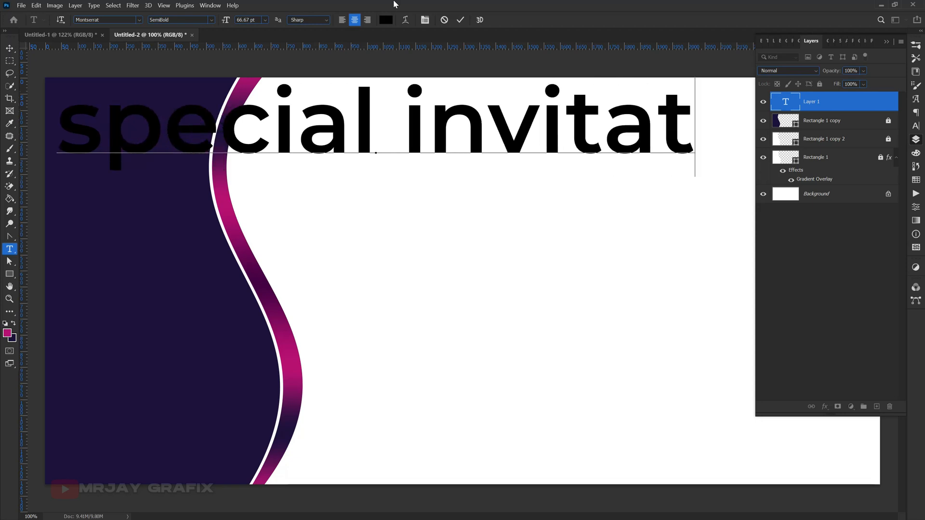
{"action": "type", "text": "ion"}
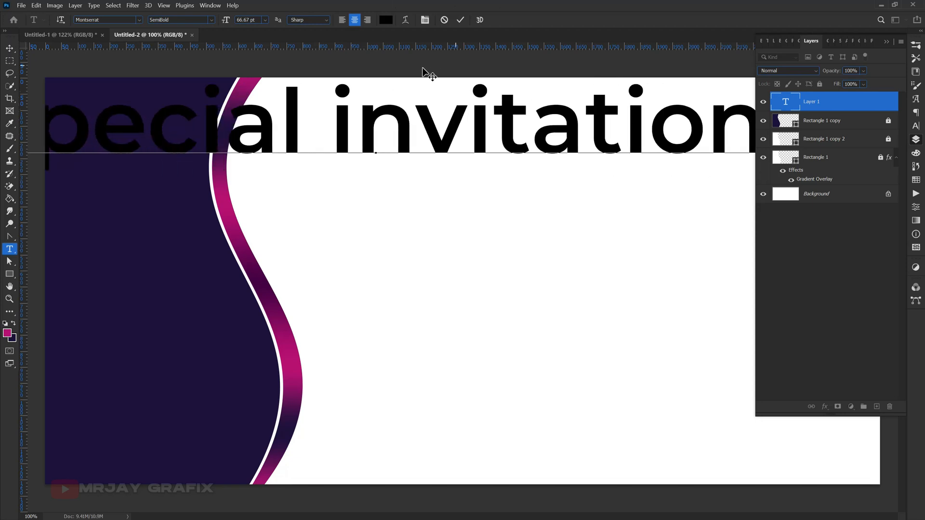
{"action": "left_click", "coordinate": [461, 20]}
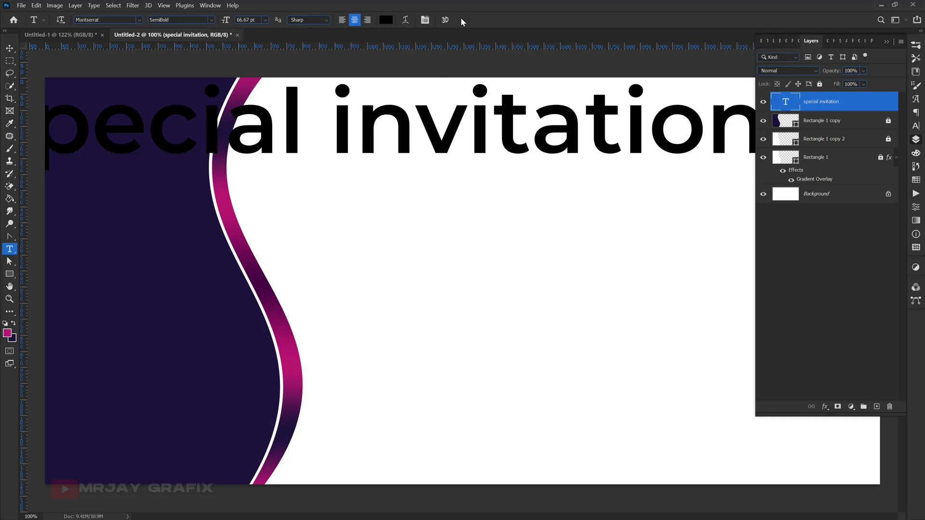
Scale the text to 28%, rotate it to read vertically upwards, and place it on the navy shape
{"action": "key", "text": "ctrl+t"}
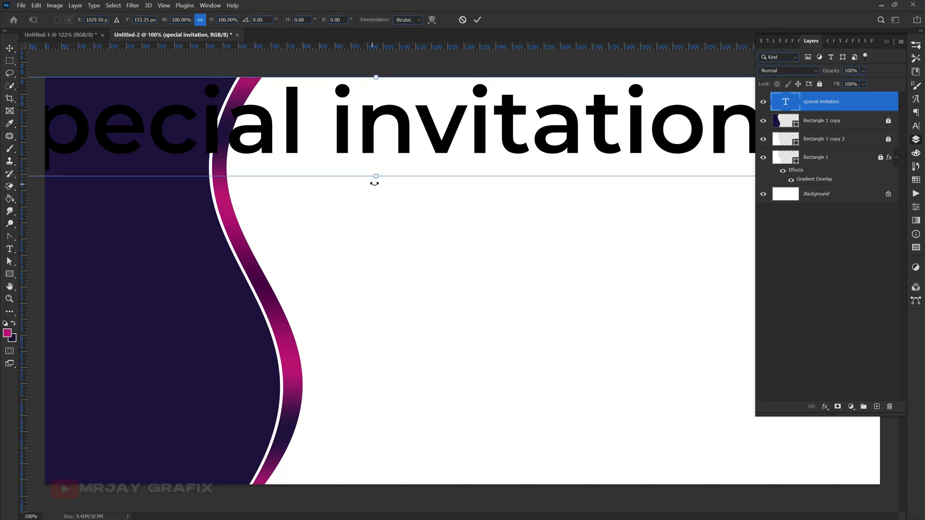
{"action": "left_click_drag", "start_coordinate": [375, 181], "coordinate": [383, 108]}
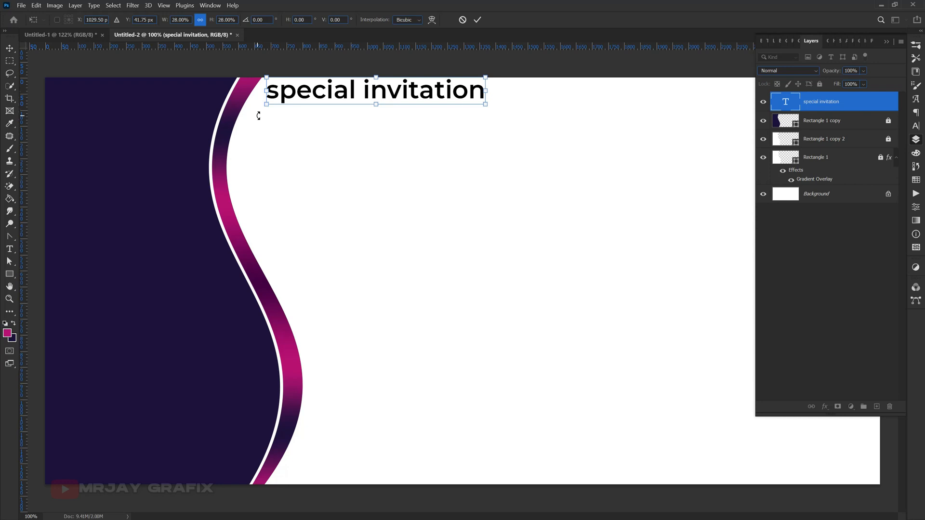
{"action": "left_click_drag", "start_coordinate": [259, 115], "coordinate": [412, 250]}
{"action": "key", "text": "Return"}
{"action": "left_click_drag", "start_coordinate": [369, 180], "coordinate": [116, 347]}
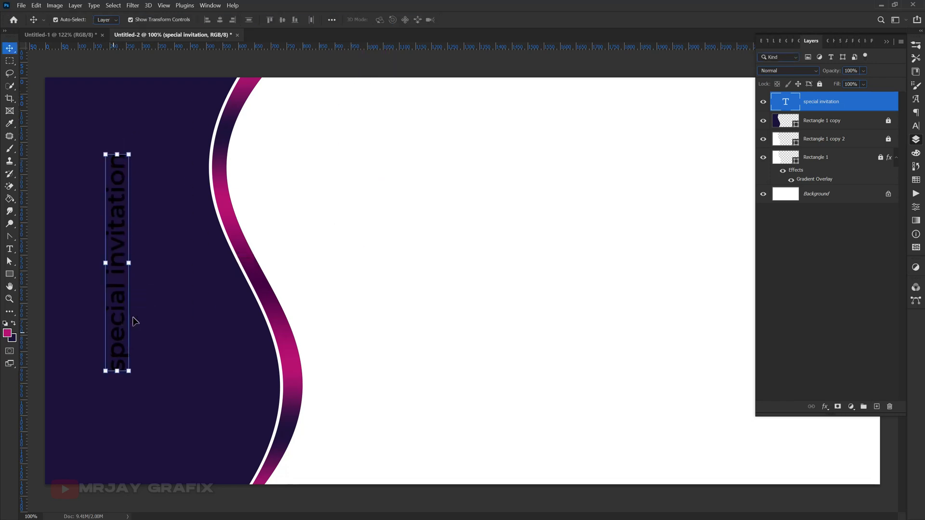
Recolour the vertical text white (ffffff) and shift it slightly down to centre it in the card's height
{"action": "left_click", "coordinate": [915, 141]}
{"action": "left_click", "coordinate": [915, 141]}
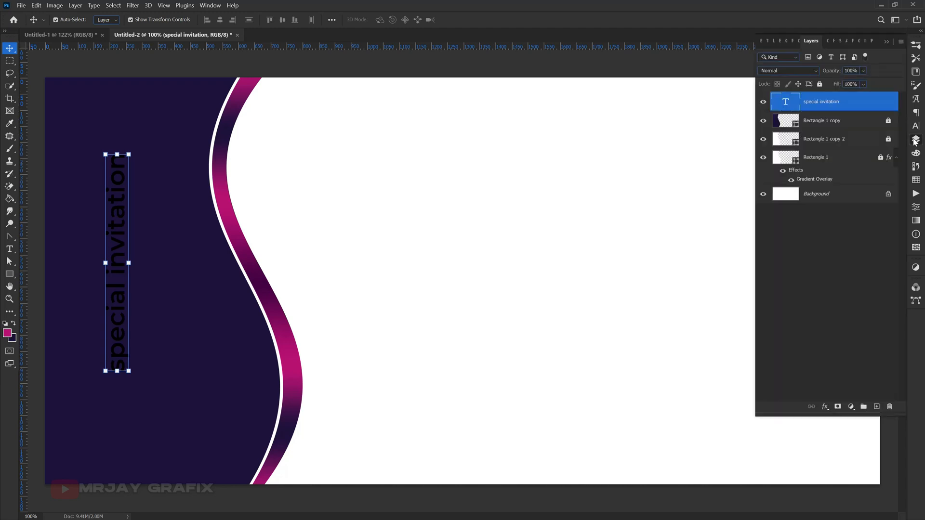
{"action": "left_click", "coordinate": [916, 127]}
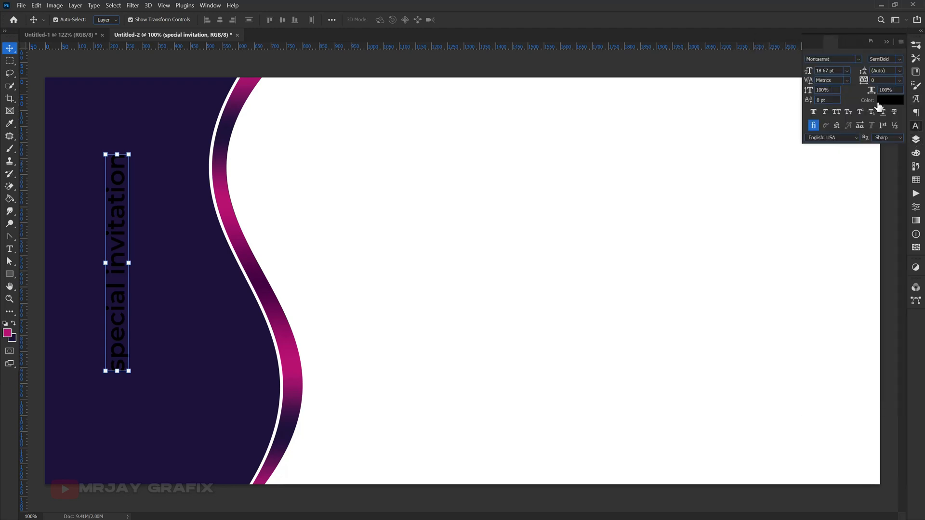
{"action": "left_click", "coordinate": [884, 105]}
{"action": "left_click", "coordinate": [667, 204]}
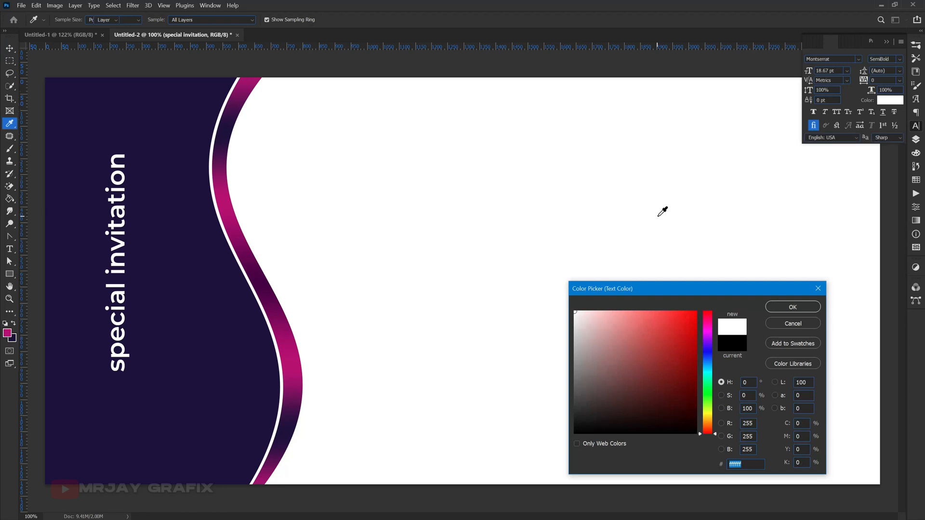
{"action": "key", "text": "Return"}
{"action": "left_click_drag", "start_coordinate": [116, 346], "coordinate": [117, 364]}
{"action": "left_click", "coordinate": [158, 427]}
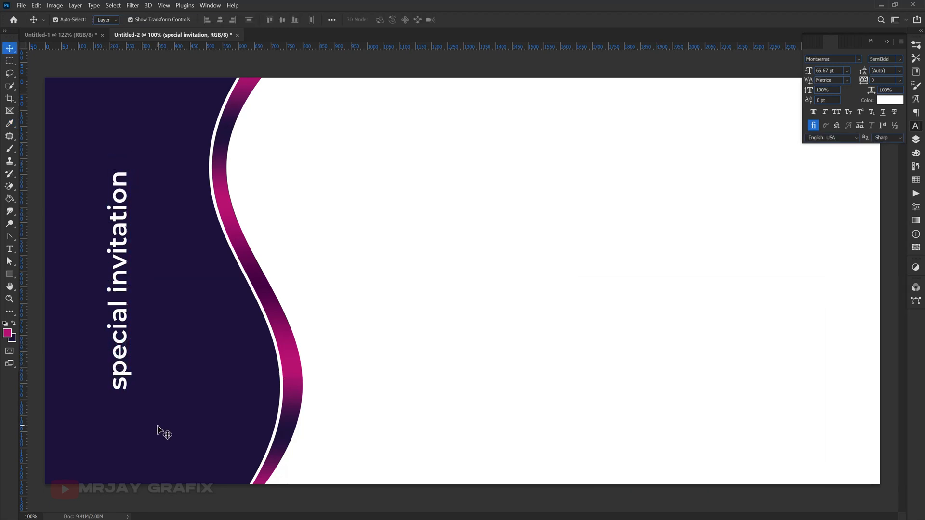
Set the vertical text to all caps and shift it slightly right on the navy shape
{"action": "left_click", "coordinate": [121, 381]}
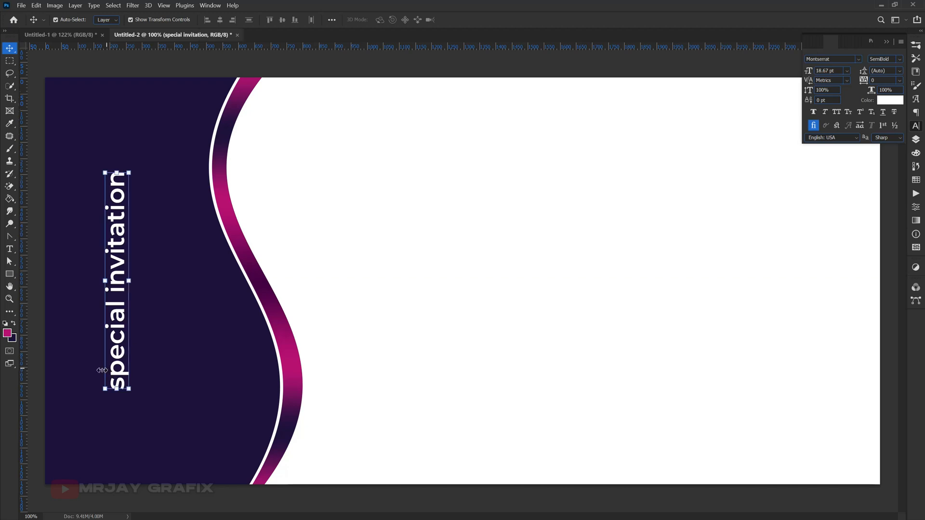
{"action": "left_click", "coordinate": [836, 111]}
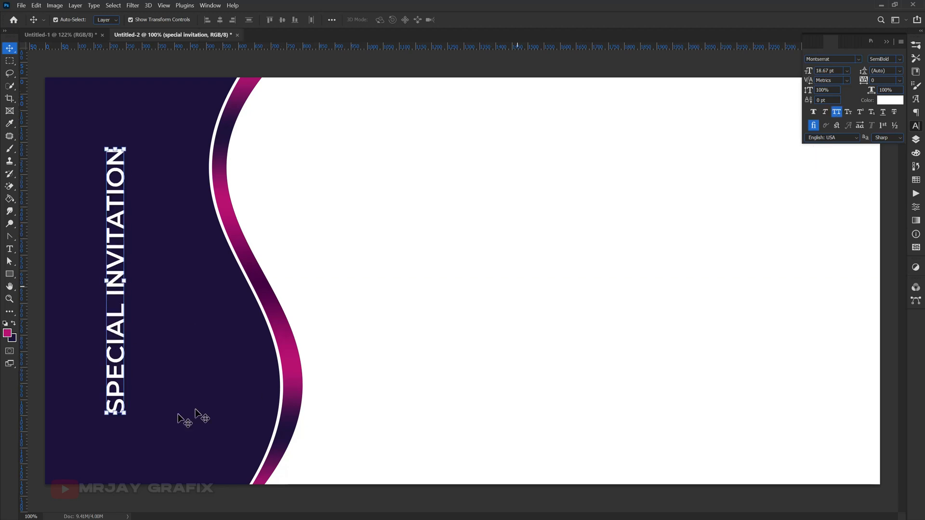
{"action": "left_click", "coordinate": [405, 374]}
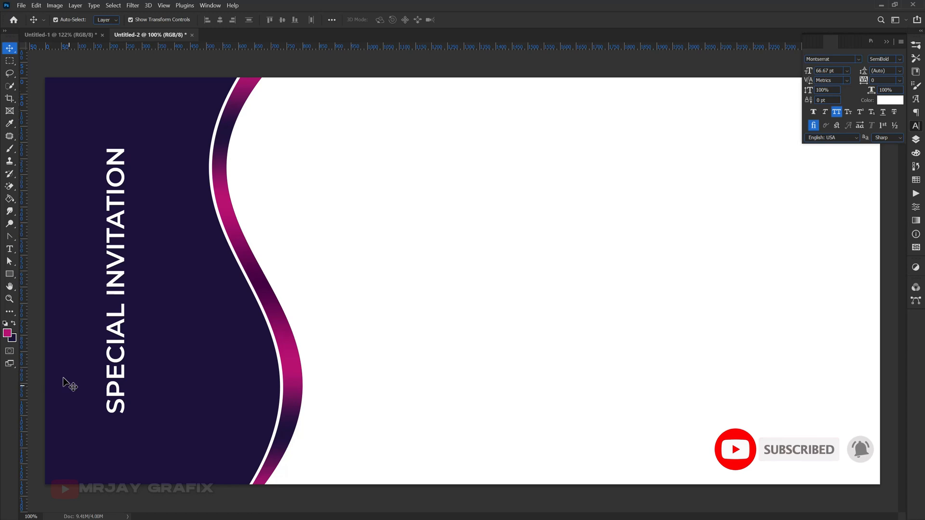
{"action": "left_click", "coordinate": [116, 386]}
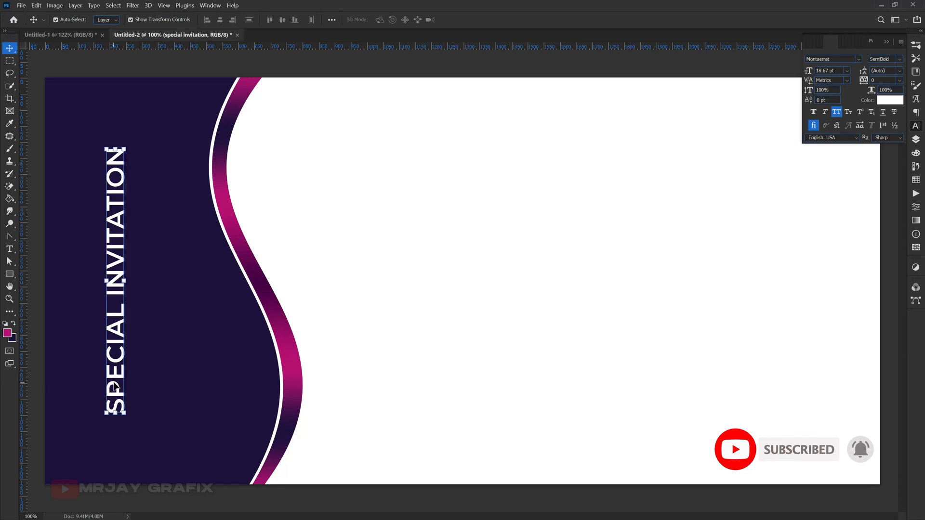
{"action": "mouse_move", "coordinate": [115, 385]}
{"action": "left_mouse_down"}
{"action": "mouse_move", "coordinate": [119, 403]}
{"action": "mouse_move", "coordinate": [118, 373]}
{"action": "mouse_move", "coordinate": [120, 388]}
{"action": "left_mouse_up"}
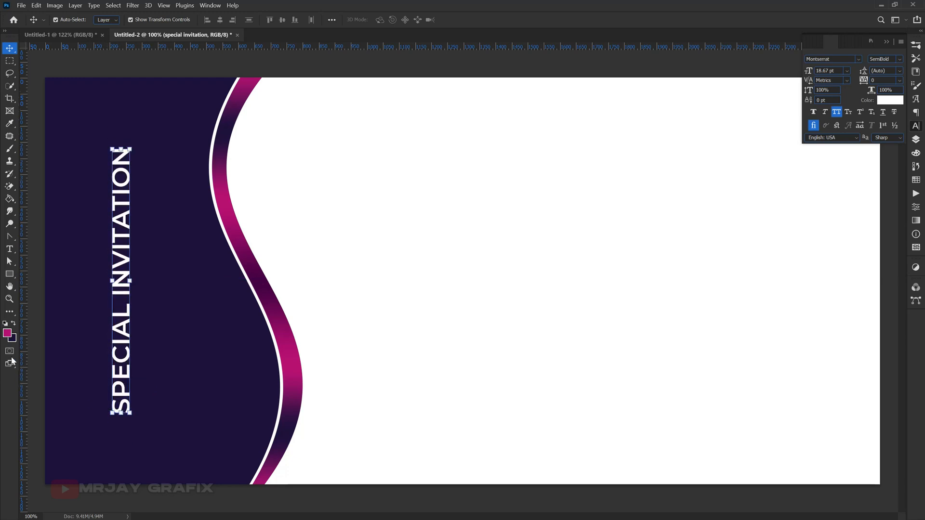
Draw a thin magenta vertical rectangle, about 6 px by 1016 px, and centre it along the vertical text at X 232 px
{"action": "left_click_drag", "start_coordinate": [9, 278], "coordinate": [36, 272]}
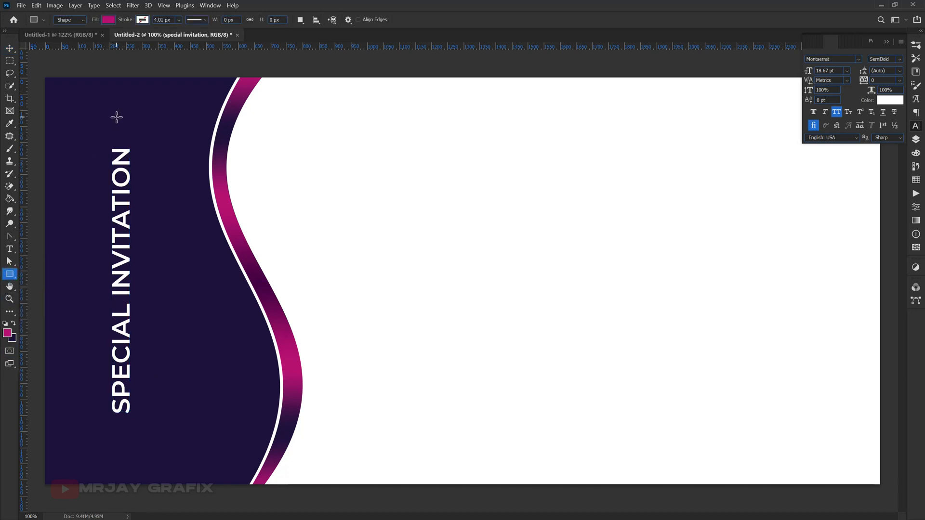
{"action": "left_click_drag", "start_coordinate": [119, 114], "coordinate": [134, 409]}
{"action": "left_click_drag", "start_coordinate": [114, 453], "coordinate": [121, 440]}
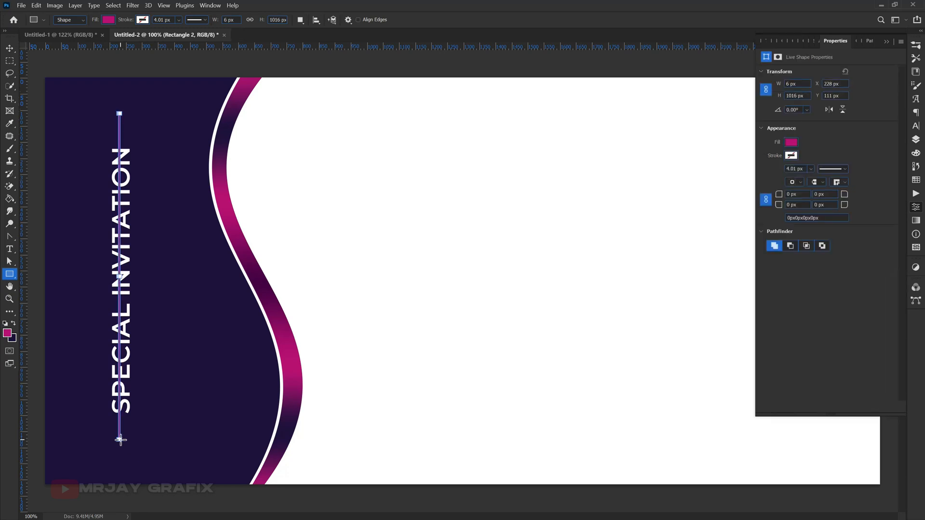
{"action": "key", "text": "v"}
{"action": "left_click_drag", "start_coordinate": [119, 439], "coordinate": [121, 440]}
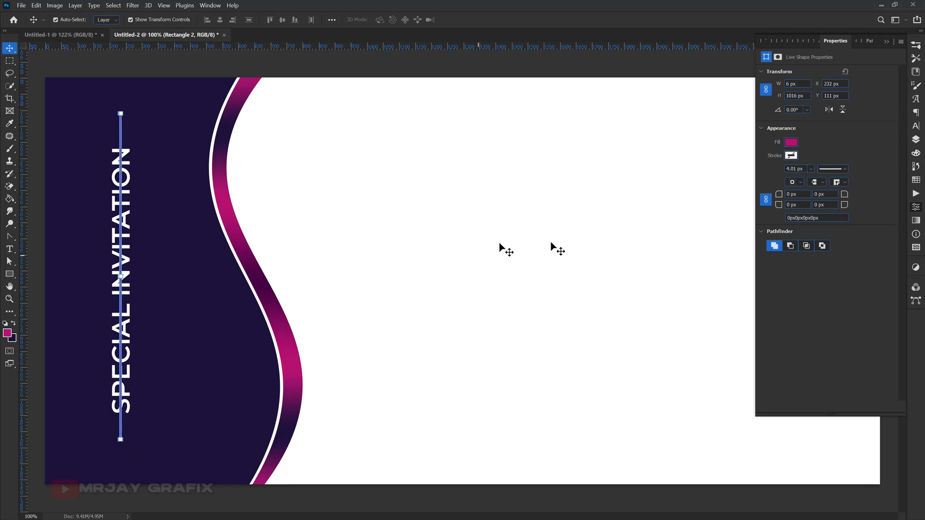
Rasterize the Rectangle 2 layer holding the thin magenta line
{"action": "left_click", "coordinate": [915, 141]}
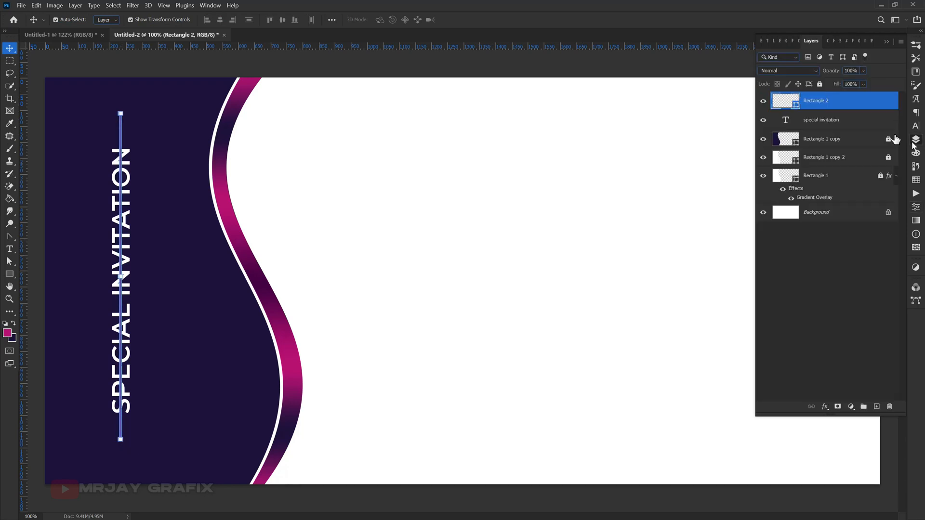
{"action": "right_click", "coordinate": [856, 101]}
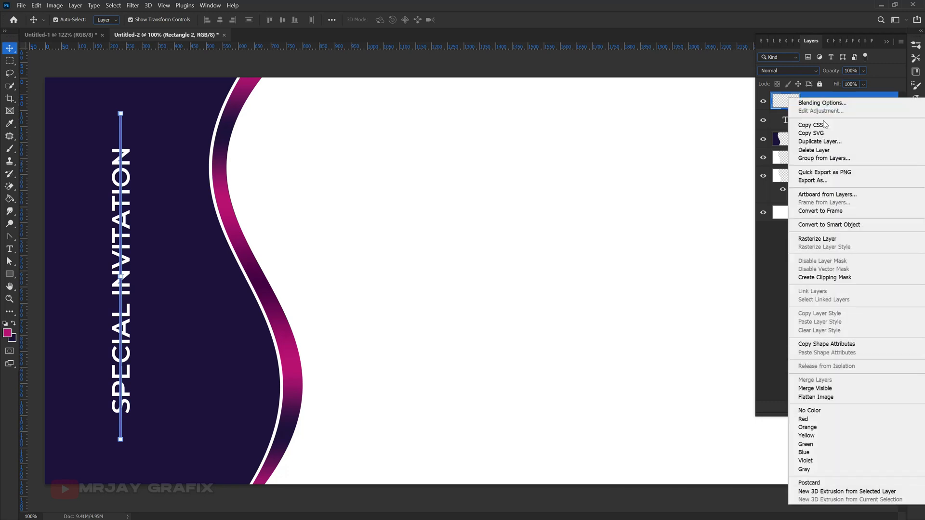
{"action": "left_click", "coordinate": [810, 239]}
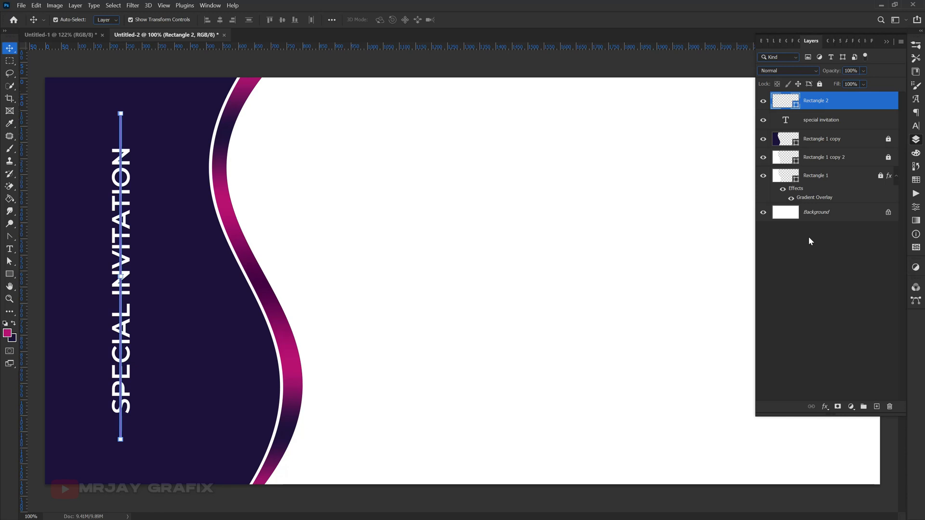
Recolour the thin vertical line white (ffffff) and rasterize its Rectangle 2 layer
{"action": "double_click", "coordinate": [794, 106]}
{"action": "left_click", "coordinate": [492, 251]}
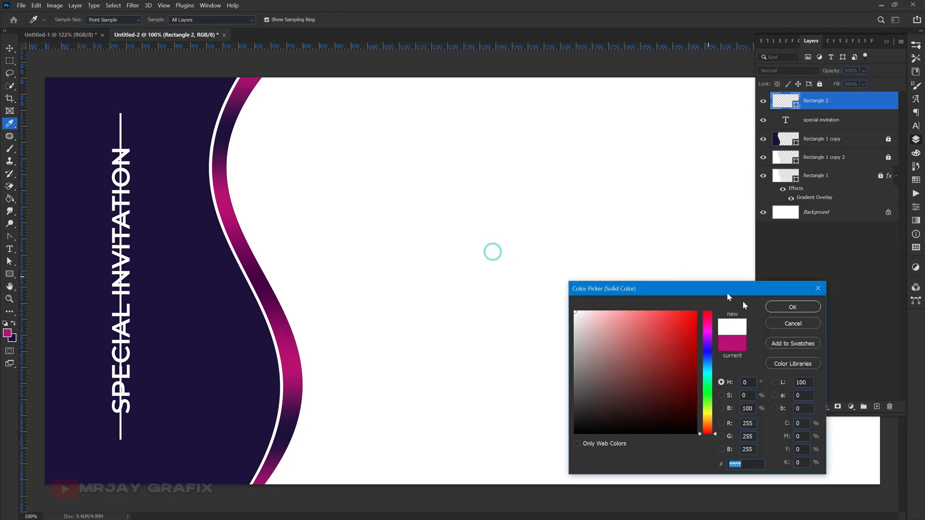
{"action": "left_click", "coordinate": [773, 308]}
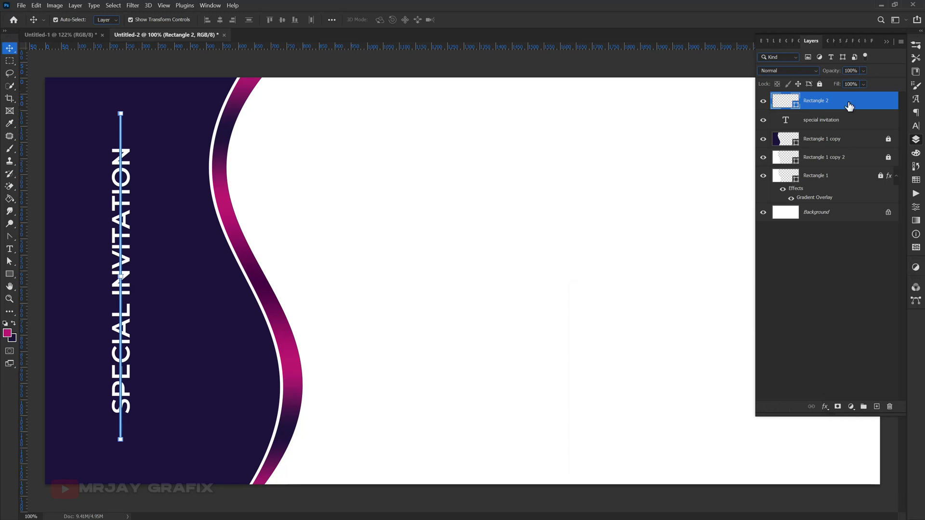
{"action": "right_click", "coordinate": [849, 104]}
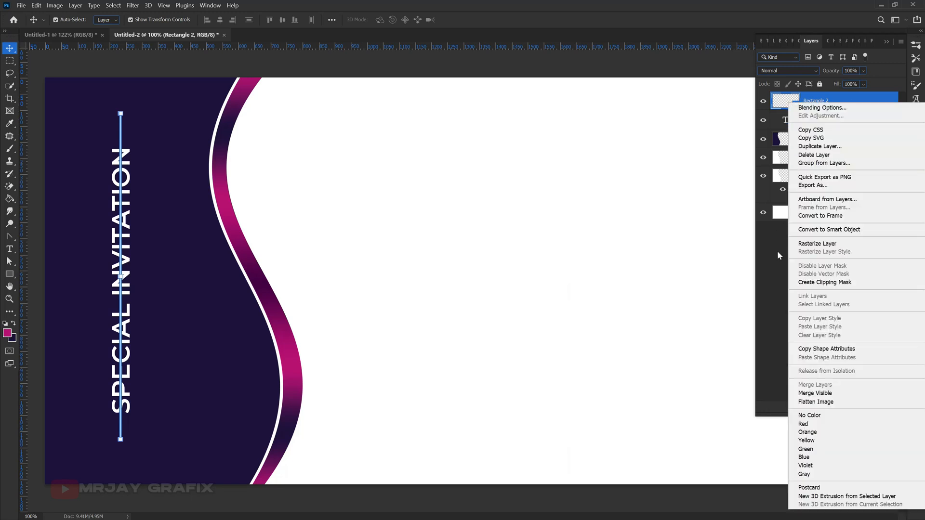
{"action": "left_click", "coordinate": [808, 244]}
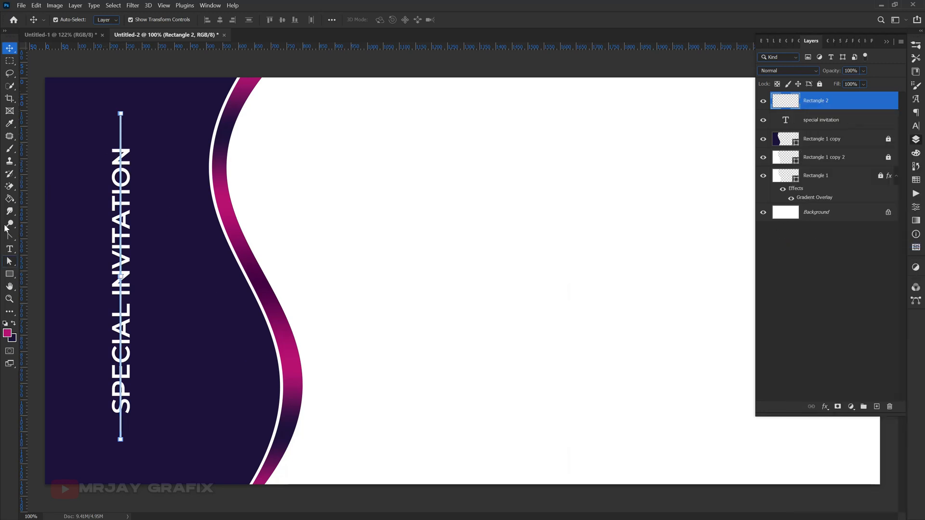
Erase the part of the white line that crosses SPECIAL INVITATION with a rectangular marquee selection, keeping only short dashes beyond both ends
{"action": "left_click", "coordinate": [10, 61]}
{"action": "right_click", "coordinate": [9, 61]}
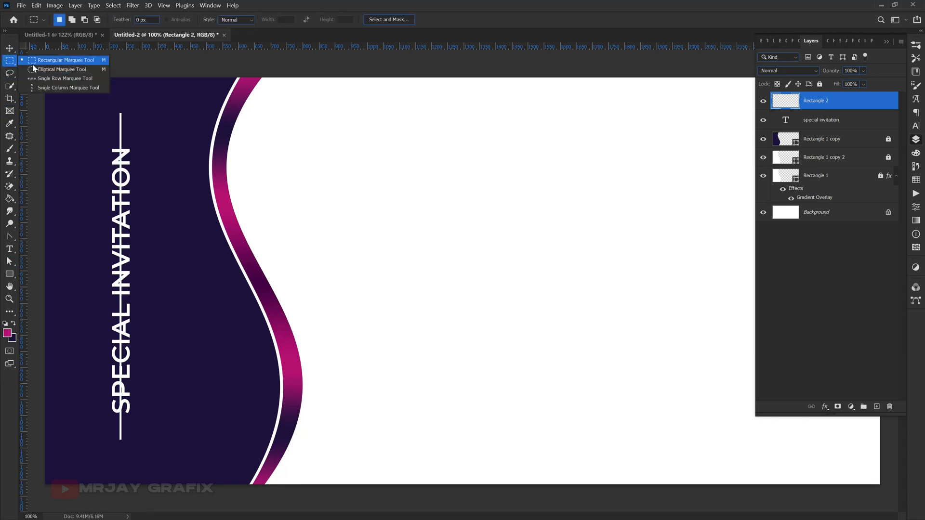
{"action": "left_click", "coordinate": [76, 60]}
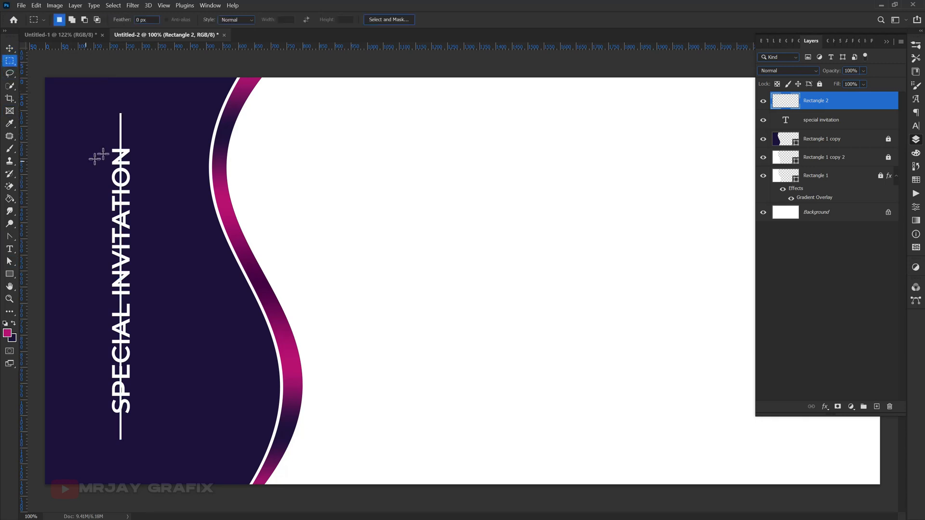
{"action": "left_click_drag", "start_coordinate": [110, 142], "coordinate": [156, 206]}
{"action": "left_click", "coordinate": [73, 148]}
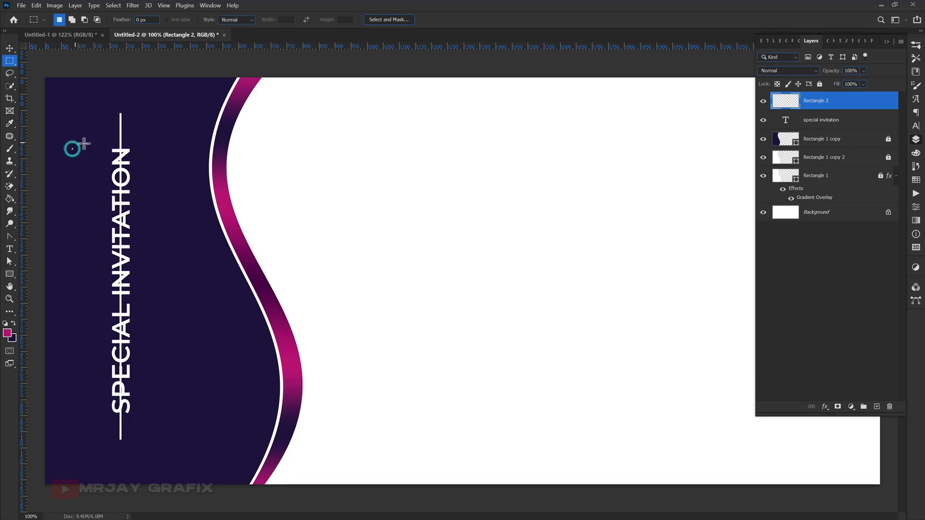
{"action": "left_click_drag", "start_coordinate": [149, 156], "coordinate": [151, 157]}
{"action": "left_click", "coordinate": [74, 151]}
{"action": "left_click_drag", "start_coordinate": [109, 143], "coordinate": [137, 417]}
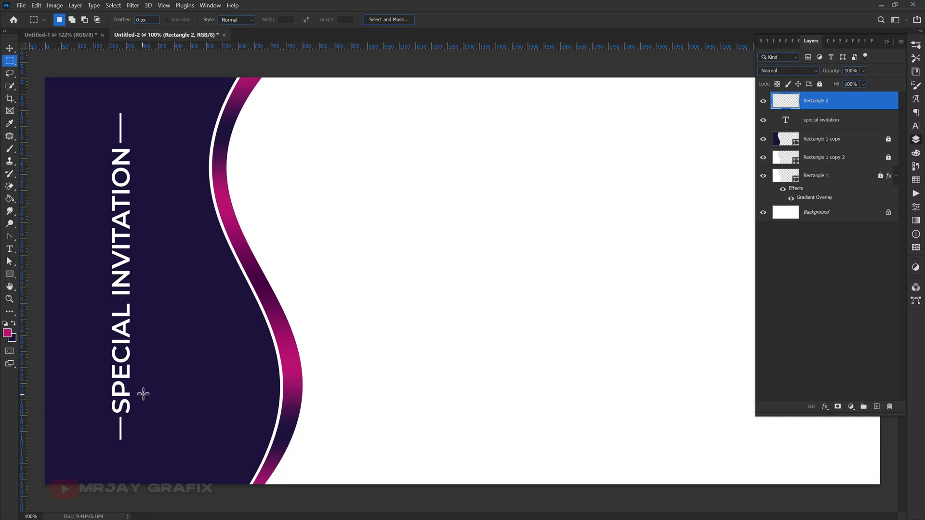
{"action": "left_click", "coordinate": [9, 47]}
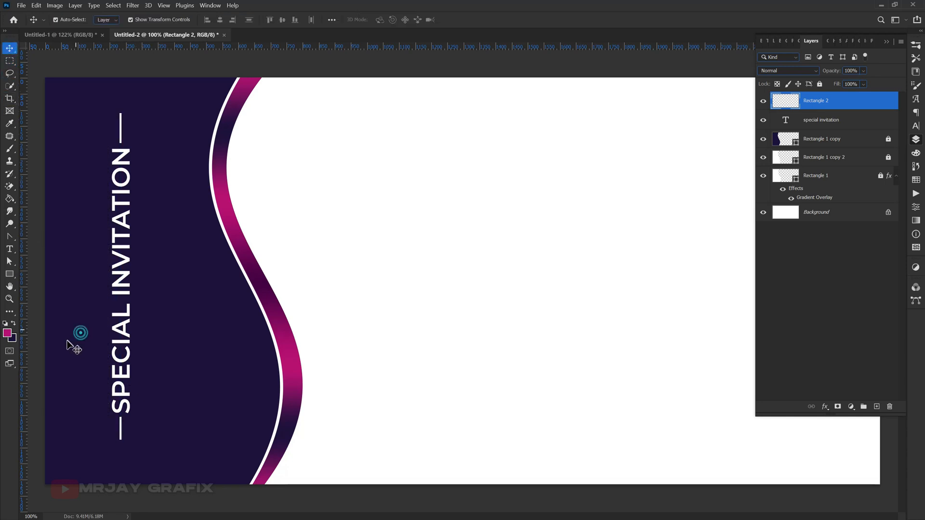
{"action": "left_click", "coordinate": [76, 337]}
Bring the "Graduation! Graduation!! Graduation!!!" text from the Untitled-1 document onto the upper white area of the card in Untitled-2
{"action": "key", "text": "ctrl+0"}
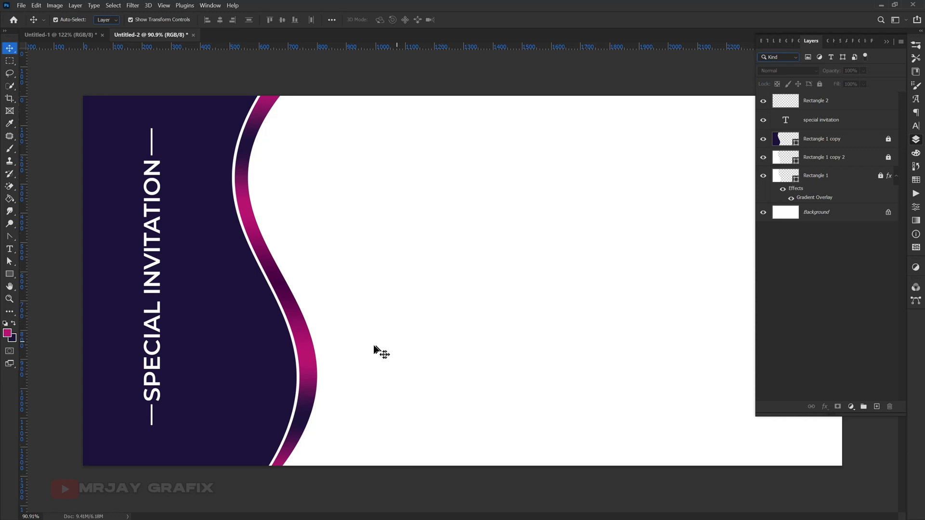
{"action": "key", "text": "ctrl+minus"}
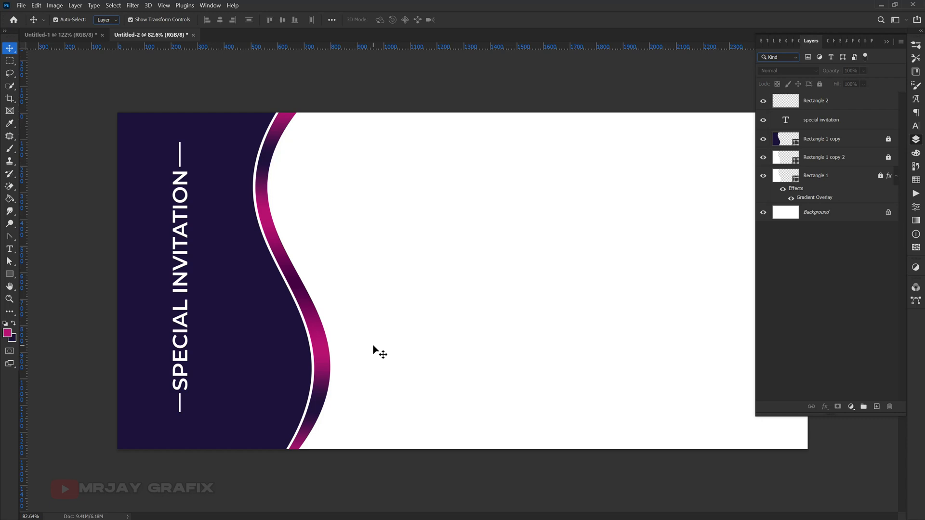
{"action": "left_click", "coordinate": [83, 34]}
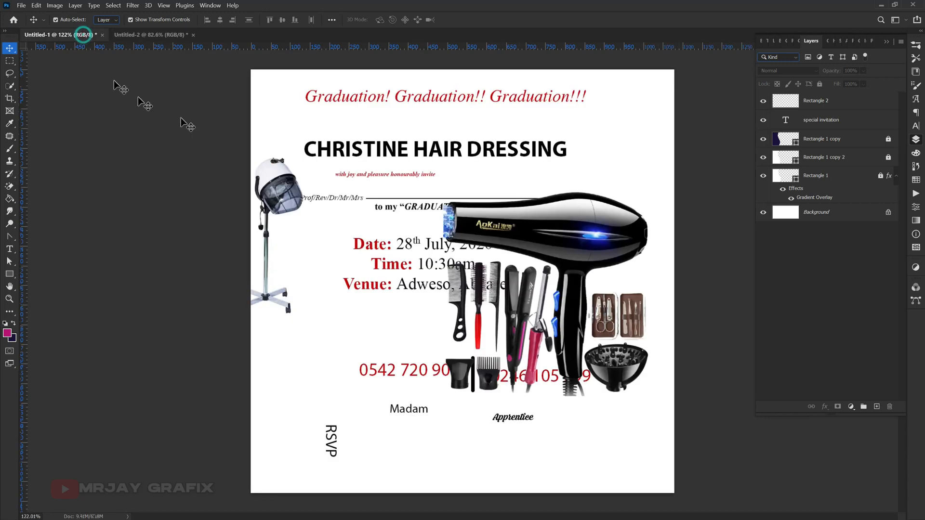
{"action": "left_click", "coordinate": [350, 102]}
{"action": "left_click_drag", "start_coordinate": [351, 100], "coordinate": [503, 145]}
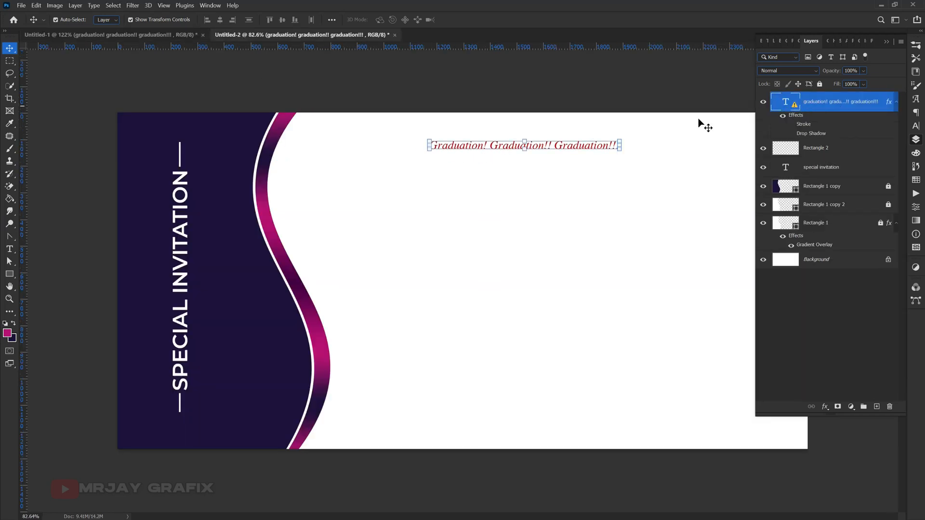
Set the font of the whole "Graduation! Graduation!! Graduation!!!" heading to Hanson Bold
{"action": "double_click", "coordinate": [795, 107]}
{"action": "left_click", "coordinate": [564, 242]}
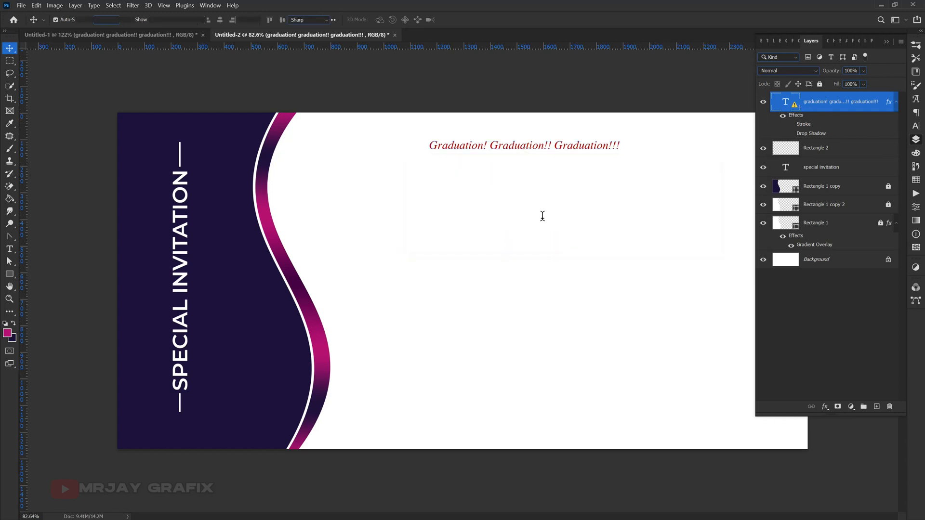
{"action": "left_click", "coordinate": [436, 146]}
{"action": "left_click_drag", "start_coordinate": [434, 146], "coordinate": [635, 146]}
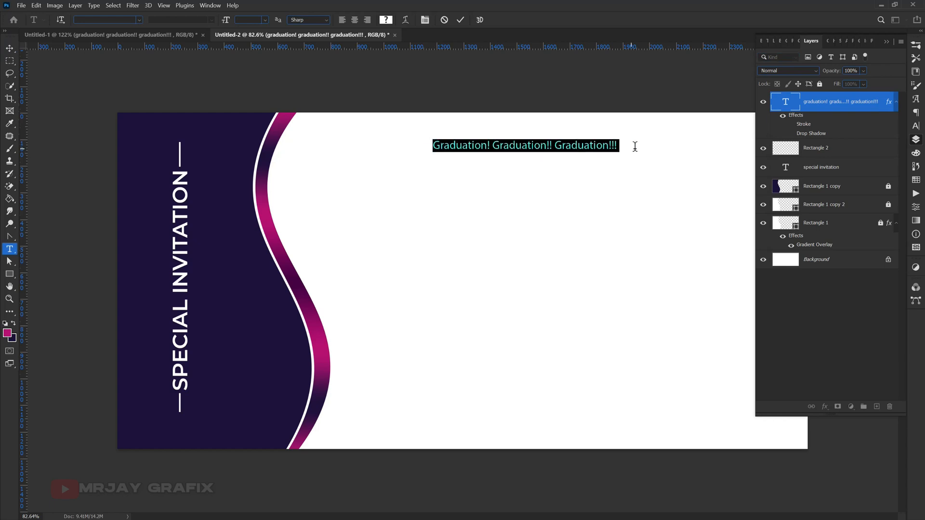
{"action": "left_click", "coordinate": [111, 19]}
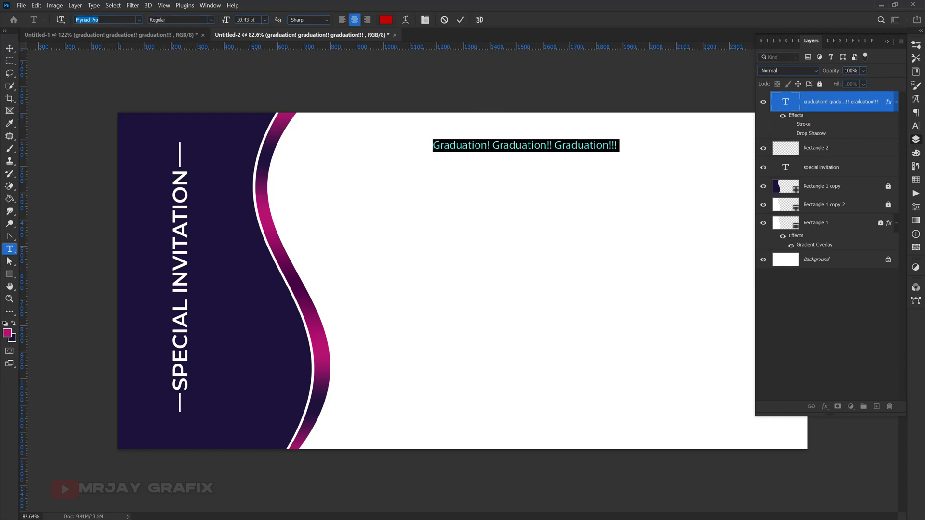
{"action": "type", "text": "han"}
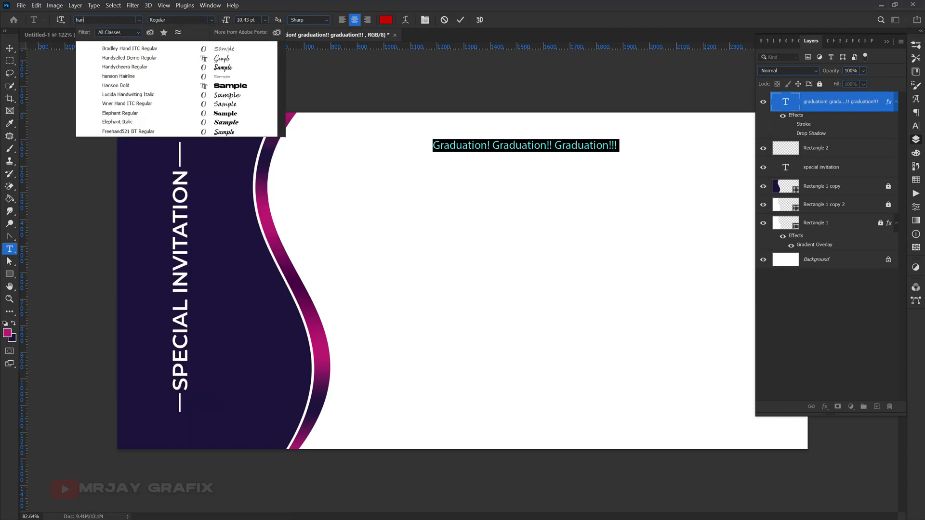
{"action": "left_click", "coordinate": [140, 86]}
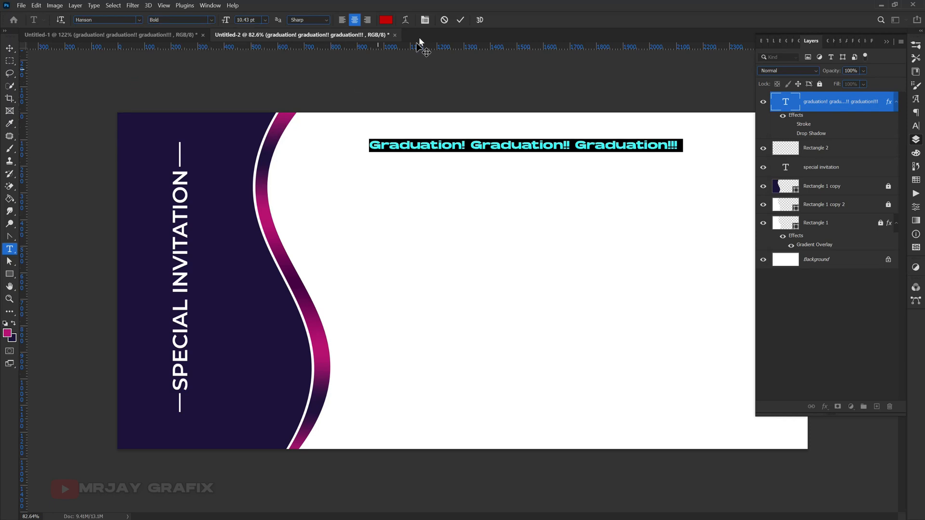
Recolour the graduation heading magenta (b70d77) by sampling the gradient curve
{"action": "left_click", "coordinate": [386, 21]}
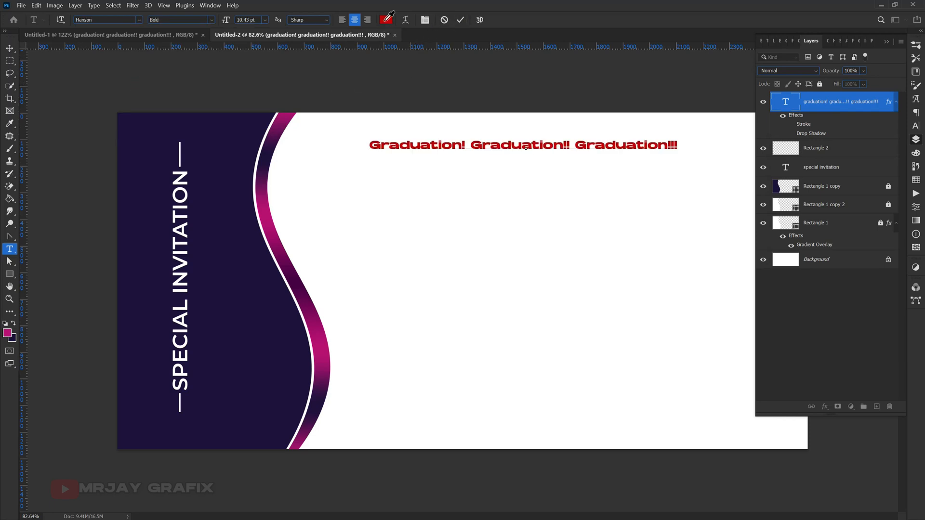
{"action": "left_click", "coordinate": [238, 141]}
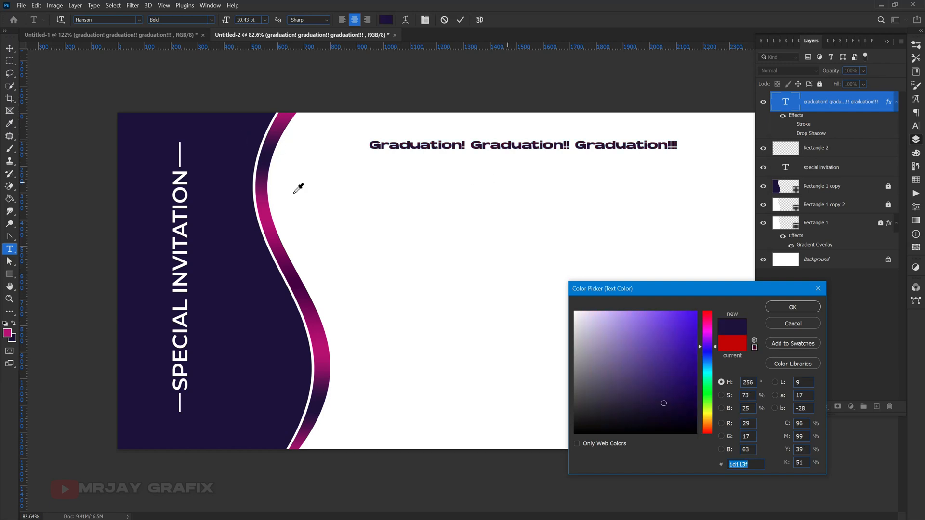
{"action": "left_click_drag", "start_coordinate": [653, 297], "coordinate": [466, 222]}
{"action": "left_click", "coordinate": [267, 220]}
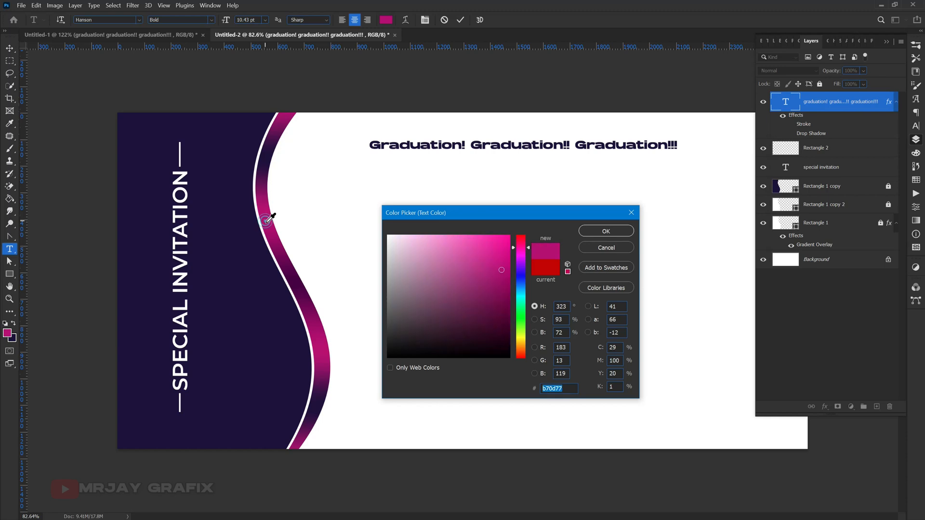
{"action": "left_click", "coordinate": [606, 232]}
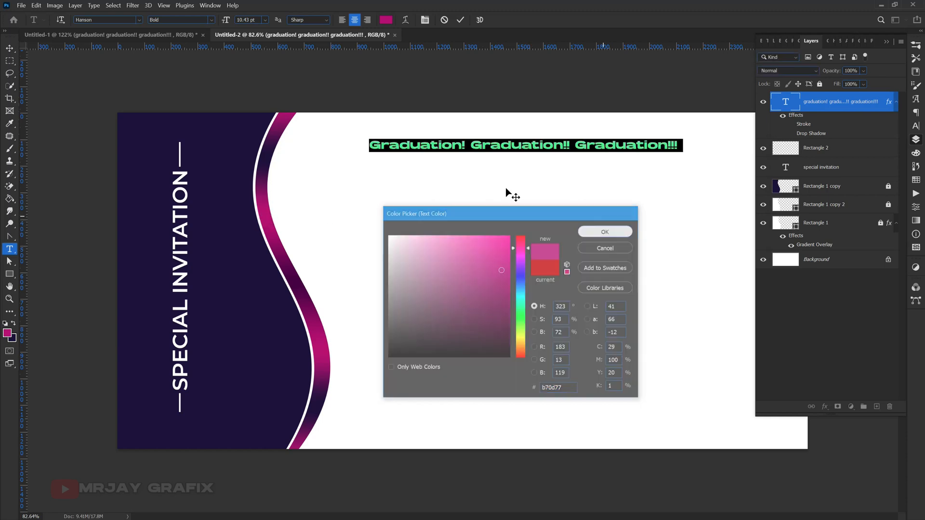
Enlarge the graduation heading slightly so it spans more of the card's white area
{"action": "scroll", "coordinate": [265, 144], "scroll_direction": "down", "scroll_amount": 2}
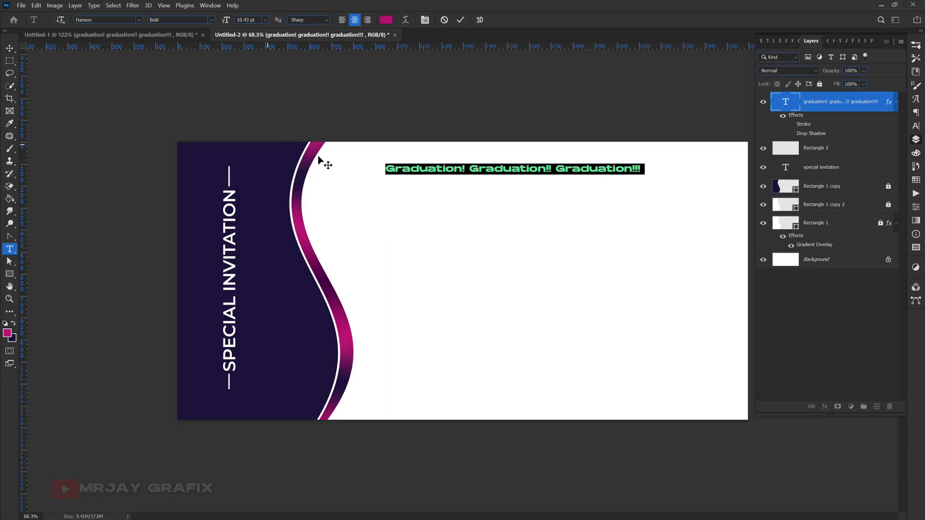
{"action": "left_click", "coordinate": [10, 49]}
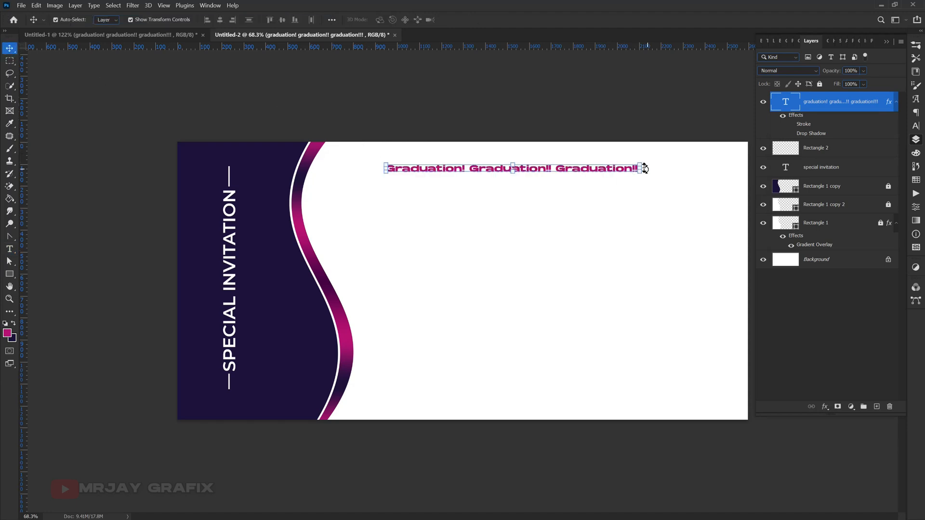
{"action": "left_click_drag", "start_coordinate": [641, 167], "coordinate": [671, 170]}
{"action": "left_click", "coordinate": [465, 285]}
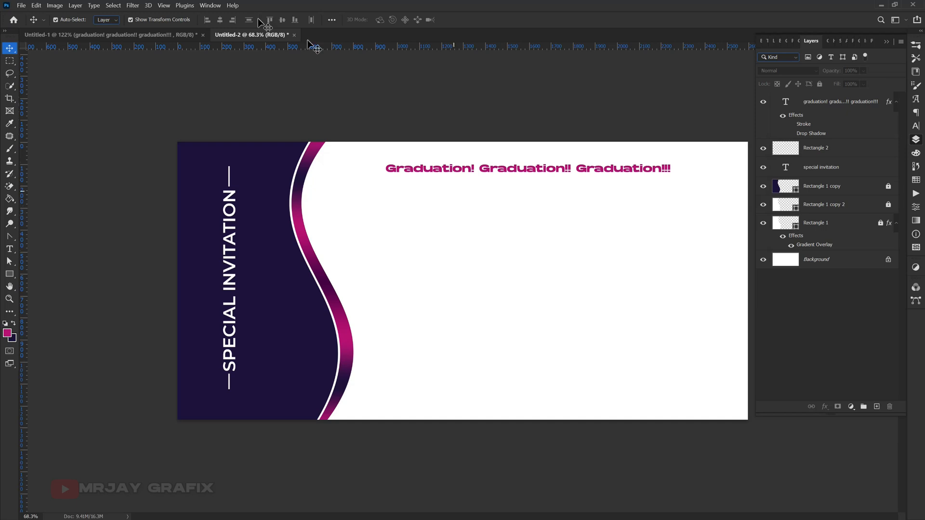
Bring the CHRISTINE HAIR DRESSING title from Untitled-1 into the card, enlarge it and place it just below the graduation heading
{"action": "left_click", "coordinate": [135, 35]}
{"action": "left_click_drag", "start_coordinate": [366, 157], "coordinate": [514, 200]}
{"action": "left_click", "coordinate": [467, 238]}
{"action": "left_click", "coordinate": [505, 202]}
{"action": "key", "text": "ctrl+t"}
{"action": "left_click_drag", "start_coordinate": [535, 217], "coordinate": [490, 246]}
{"action": "left_click", "coordinate": [465, 262]}
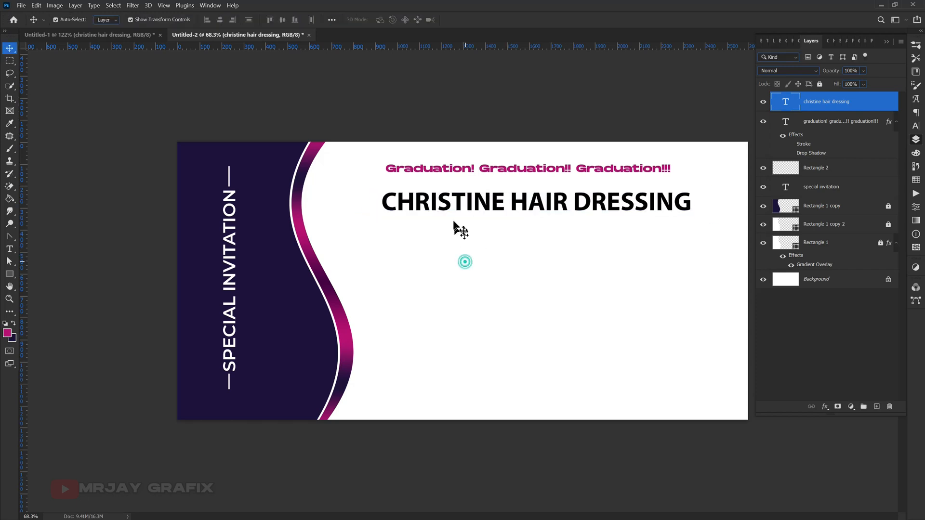
{"action": "left_click_drag", "start_coordinate": [450, 207], "coordinate": [451, 211]}
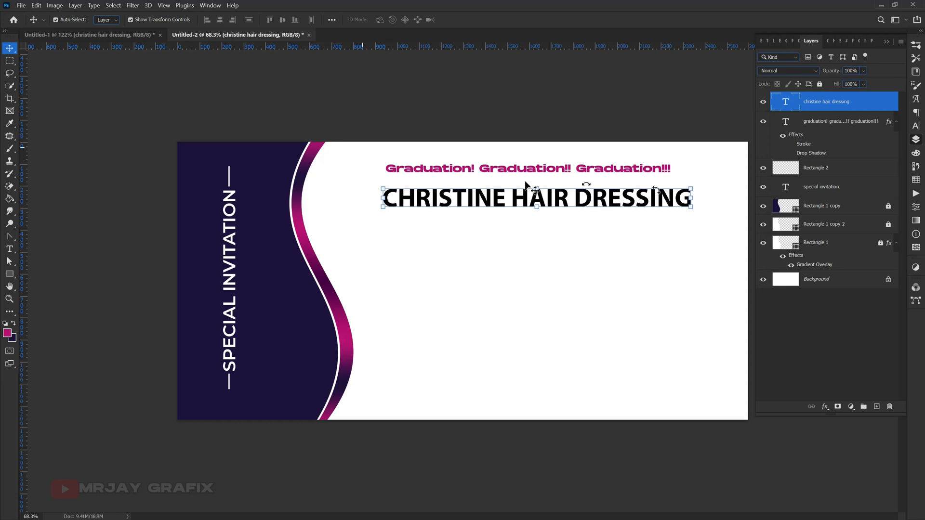
Set the CHRISTINE HAIR DRESSING title's font to Afterglow Regular
{"action": "left_click", "coordinate": [916, 128]}
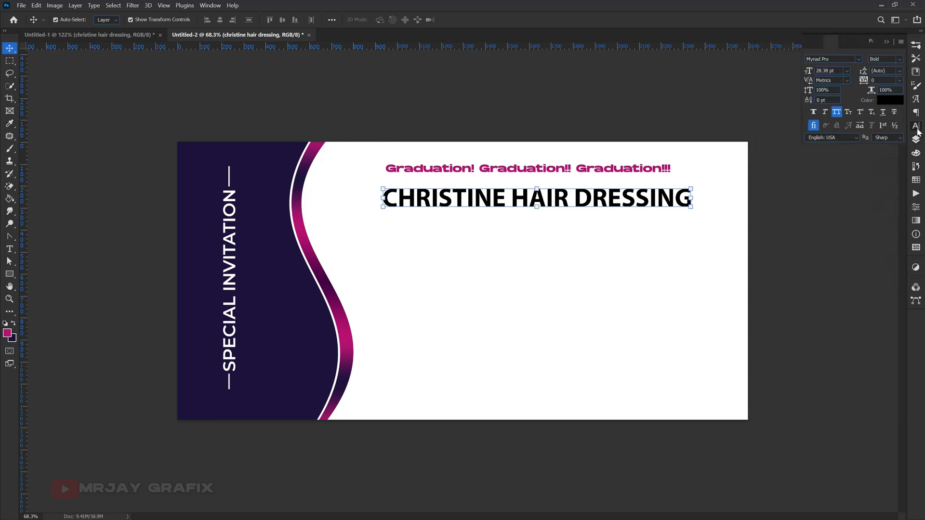
{"action": "left_click", "coordinate": [825, 59]}
{"action": "type", "text": "afte"}
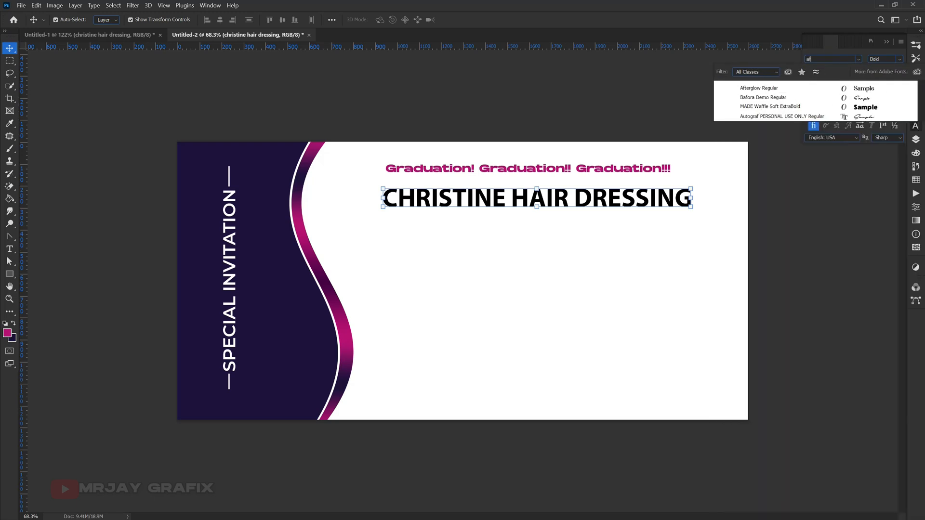
{"action": "left_click", "coordinate": [814, 89]}
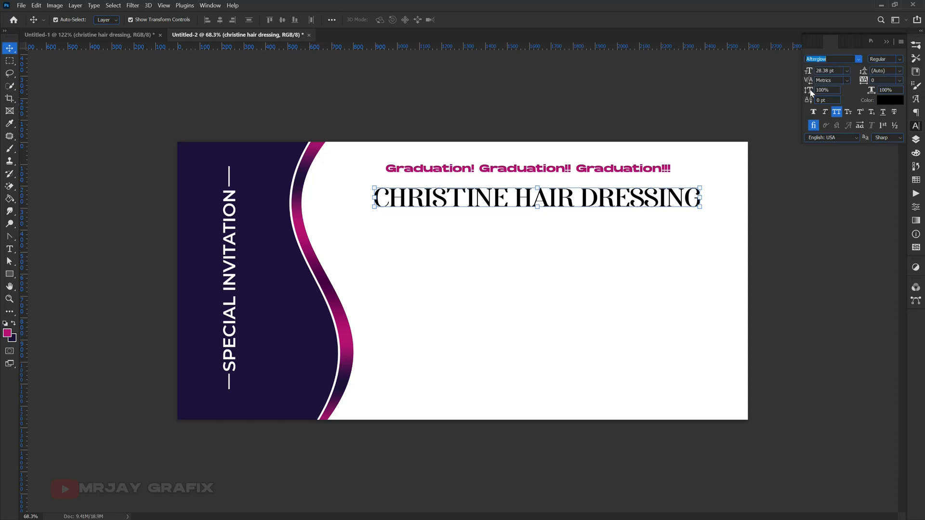
Apply stylistic alternates to the whole CHRISTINE HAIR DRESSING title and shift it slightly left
{"action": "left_click", "coordinate": [860, 126]}
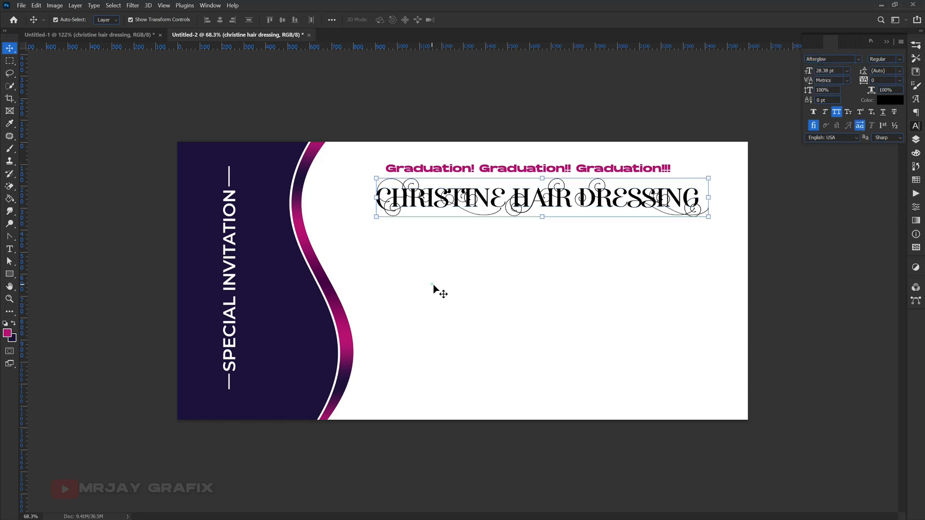
{"action": "left_click", "coordinate": [547, 195]}
{"action": "left_click", "coordinate": [540, 222]}
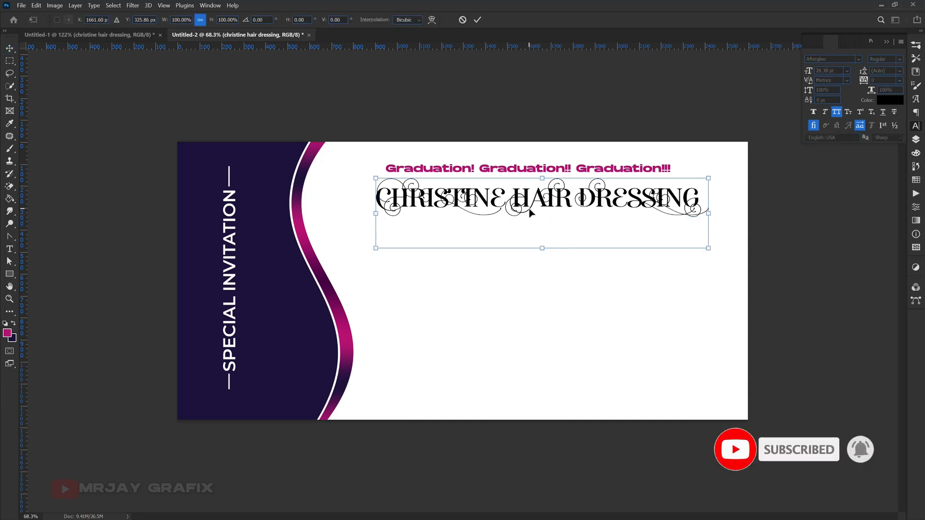
{"action": "key", "text": "Return"}
{"action": "left_click_drag", "start_coordinate": [482, 198], "coordinate": [476, 198]}
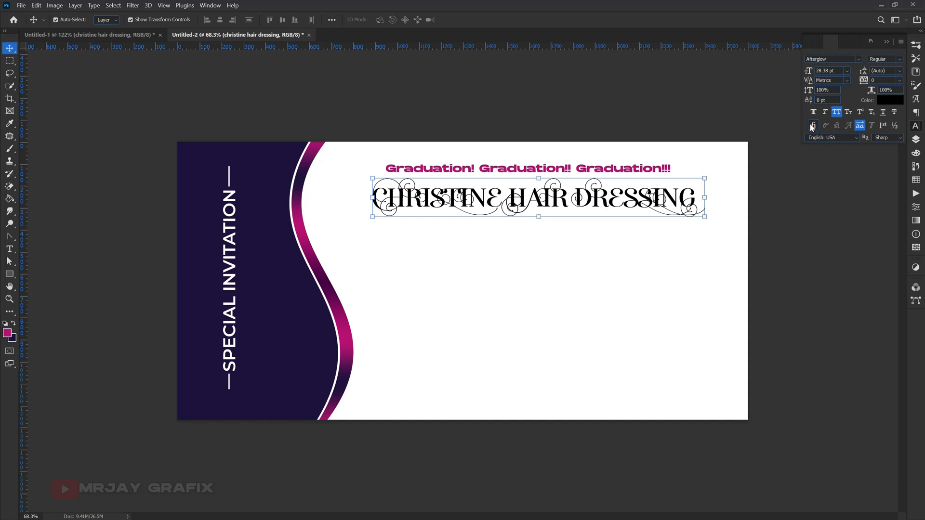
Turn off standard ligatures and stylistic alternates for the whole CHRISTINE HAIR DRESSING title
{"action": "left_click", "coordinate": [859, 127]}
{"action": "left_click", "coordinate": [859, 127]}
{"action": "left_click", "coordinate": [859, 127]}
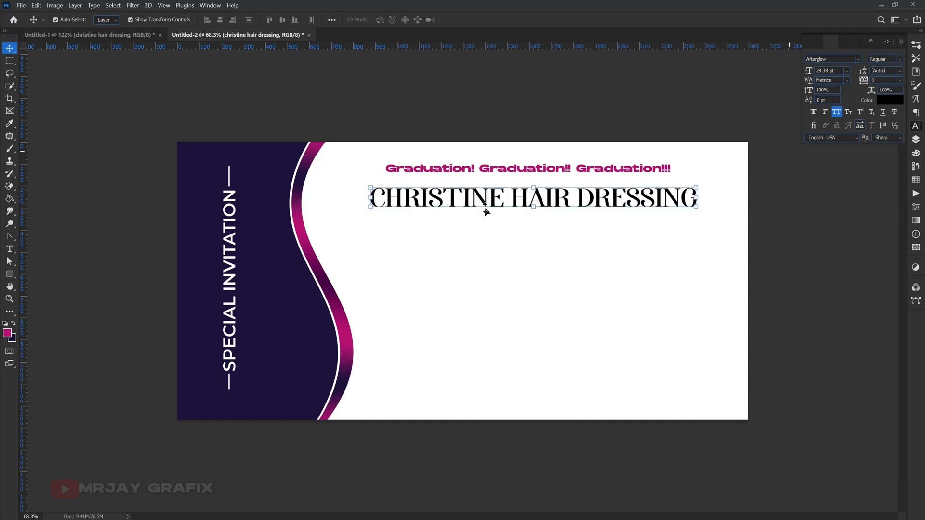
Apply stylistic alternates only to the first letter C of CHRISTINE HAIR DRESSING
{"action": "double_click", "coordinate": [381, 198]}
{"action": "left_click_drag", "start_coordinate": [386, 198], "coordinate": [366, 198]}
{"action": "left_click", "coordinate": [859, 126]}
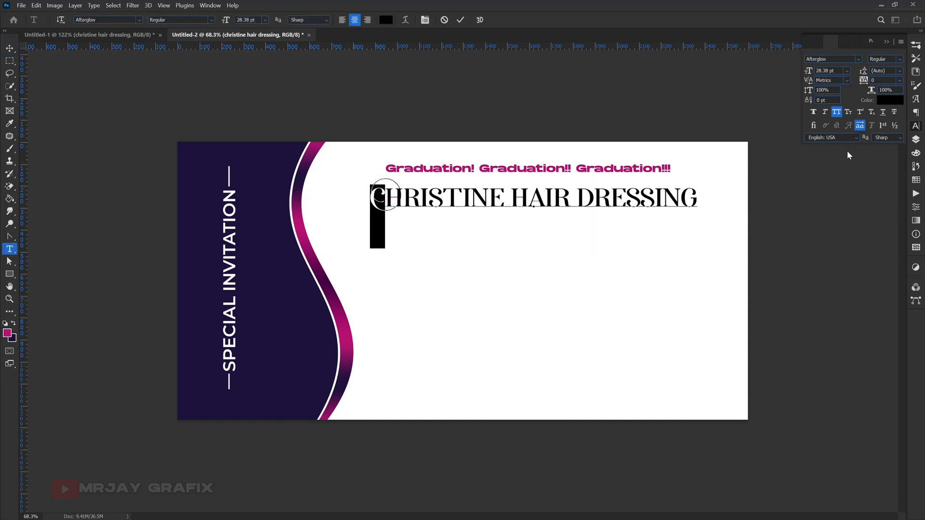
Apply stylistic alternates to the letters D and E in the word DRESSING
{"action": "left_click", "coordinate": [593, 200]}
{"action": "left_click_drag", "start_coordinate": [593, 201], "coordinate": [577, 201]}
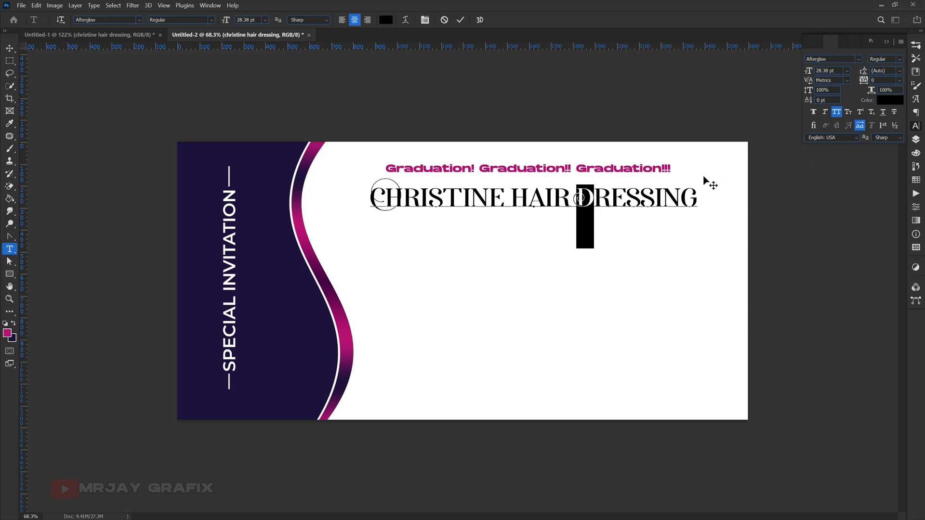
{"action": "left_click_drag", "start_coordinate": [610, 198], "coordinate": [625, 199]}
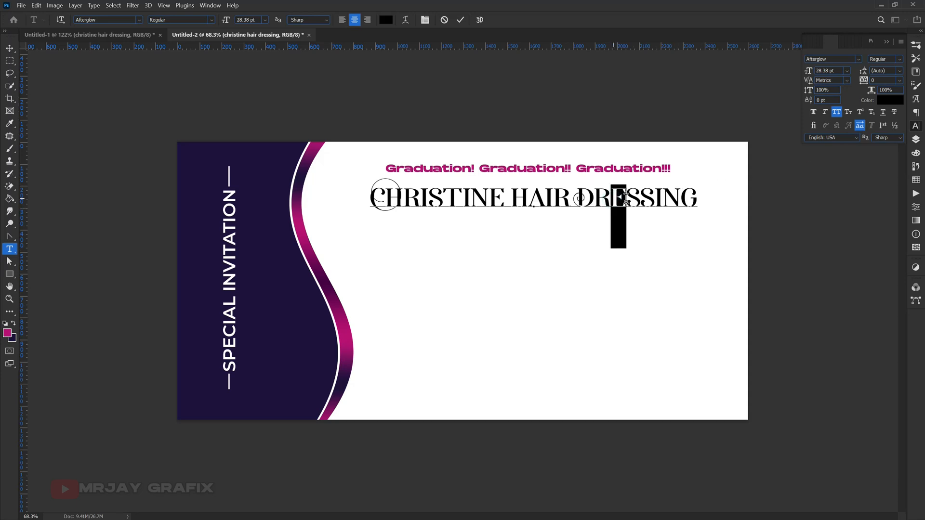
{"action": "left_click", "coordinate": [860, 126]}
{"action": "left_click", "coordinate": [860, 126]}
{"action": "left_click", "coordinate": [860, 126]}
Try stylistic alternates on the letter H of HAIR
{"action": "left_click_drag", "start_coordinate": [667, 196], "coordinate": [681, 197]}
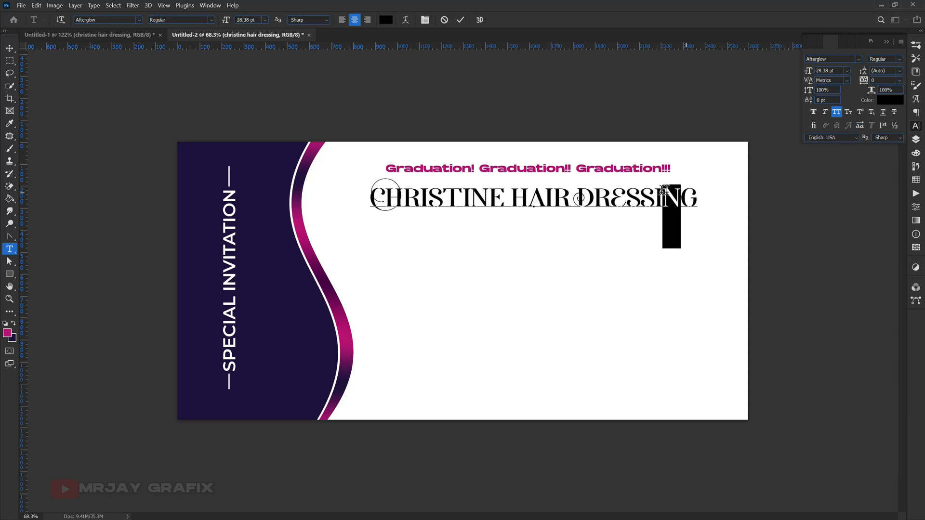
{"action": "left_click_drag", "start_coordinate": [512, 194], "coordinate": [528, 194]}
{"action": "left_click", "coordinate": [859, 125]}
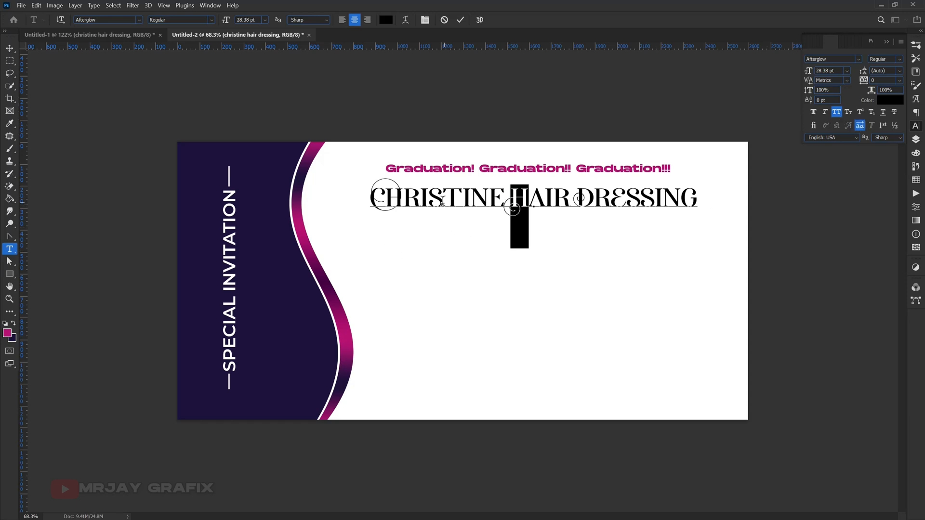
Try stylistic alternates on the T of CHRISTINE and apply them to its S
{"action": "left_click", "coordinate": [444, 195]}
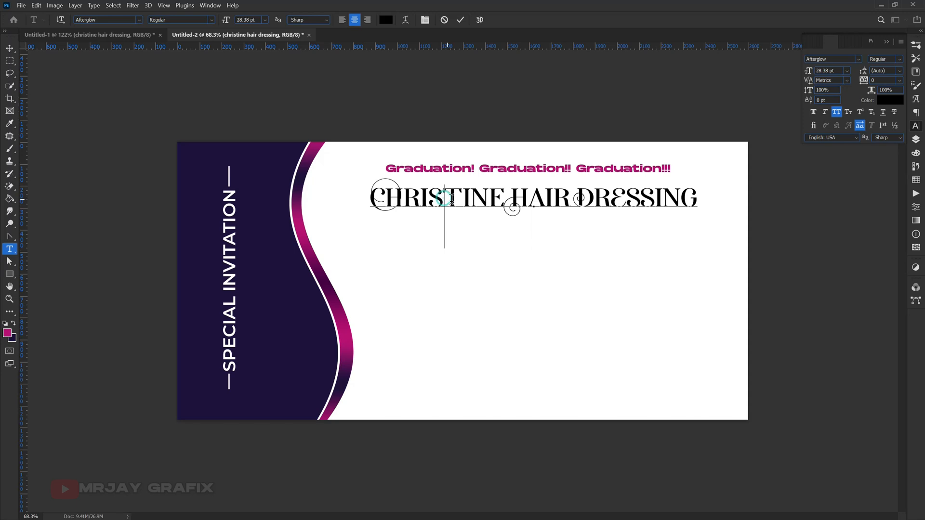
{"action": "left_click_drag", "start_coordinate": [453, 200], "coordinate": [455, 200]}
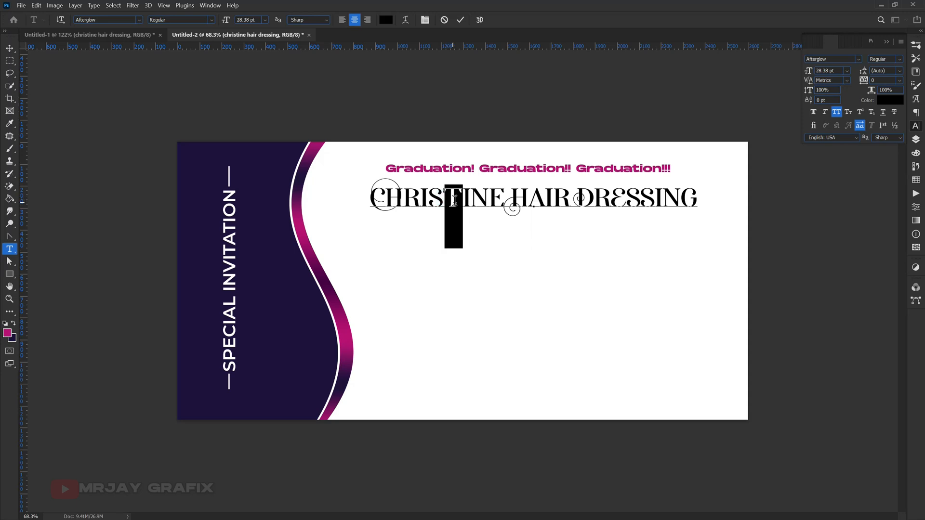
{"action": "left_click", "coordinate": [860, 126]}
{"action": "left_click_drag", "start_coordinate": [439, 199], "coordinate": [428, 198]}
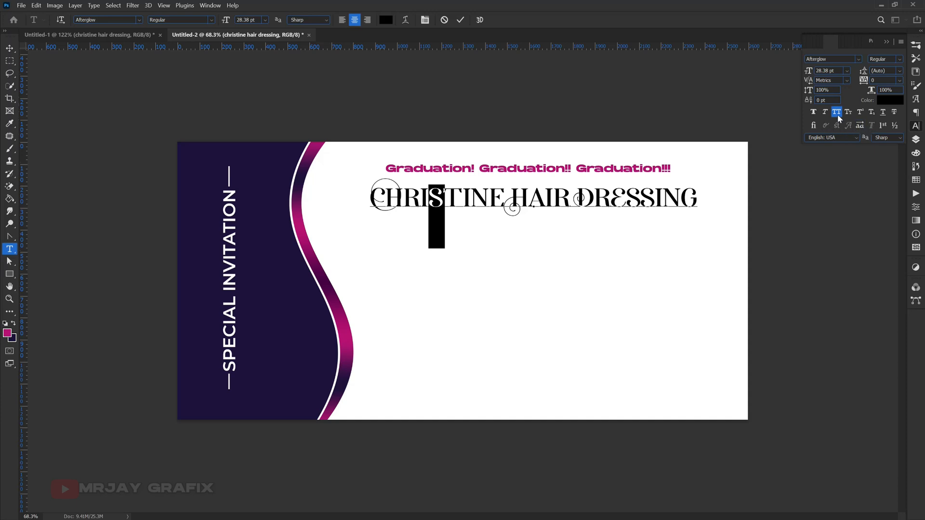
{"action": "left_click", "coordinate": [858, 126]}
Turn off stylistic alternates for the H of HAIR, apply them to its A, and commit the title text
{"action": "left_click_drag", "start_coordinate": [547, 197], "coordinate": [529, 198]}
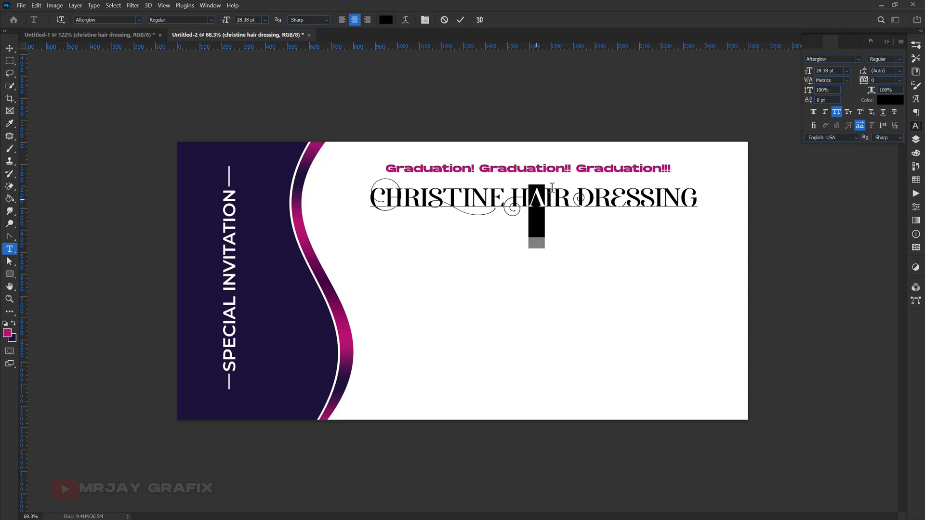
{"action": "left_click", "coordinate": [859, 126]}
{"action": "left_click", "coordinate": [859, 126]}
{"action": "left_click_drag", "start_coordinate": [528, 198], "coordinate": [510, 199]}
{"action": "left_click", "coordinate": [859, 126]}
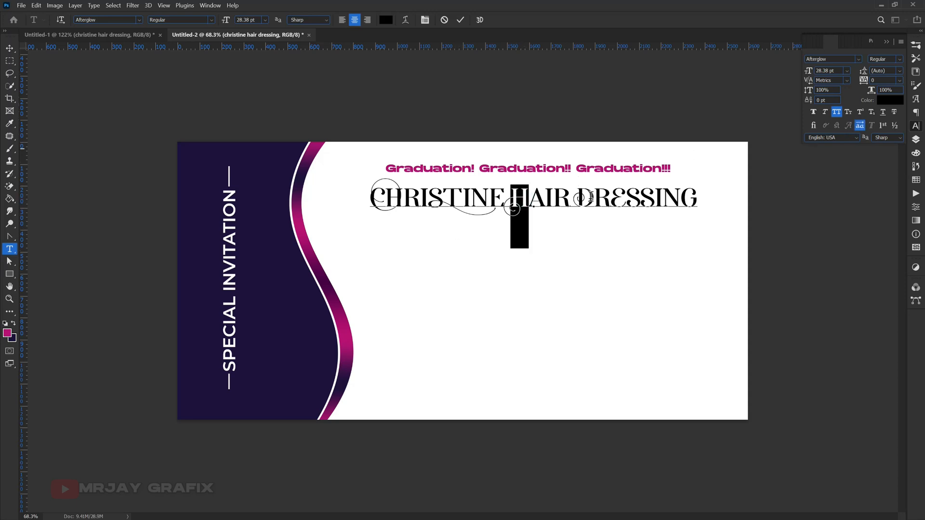
{"action": "left_click", "coordinate": [540, 199]}
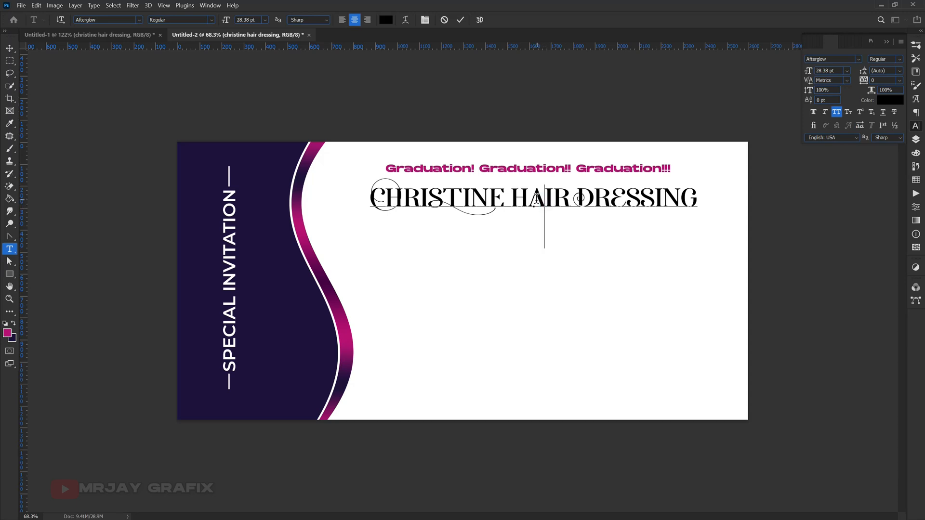
{"action": "left_click_drag", "start_coordinate": [545, 199], "coordinate": [529, 199]}
{"action": "left_click", "coordinate": [856, 125]}
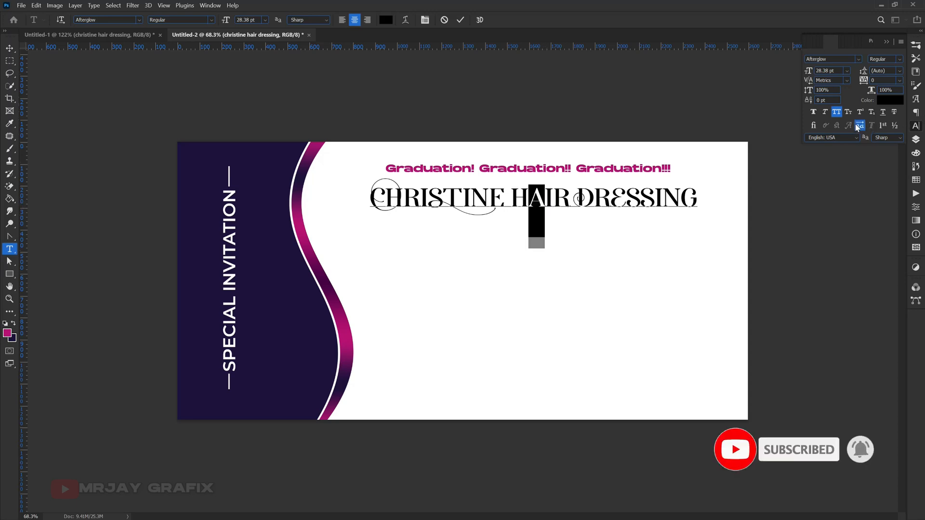
{"action": "left_click", "coordinate": [461, 19]}
{"action": "key", "text": "v"}
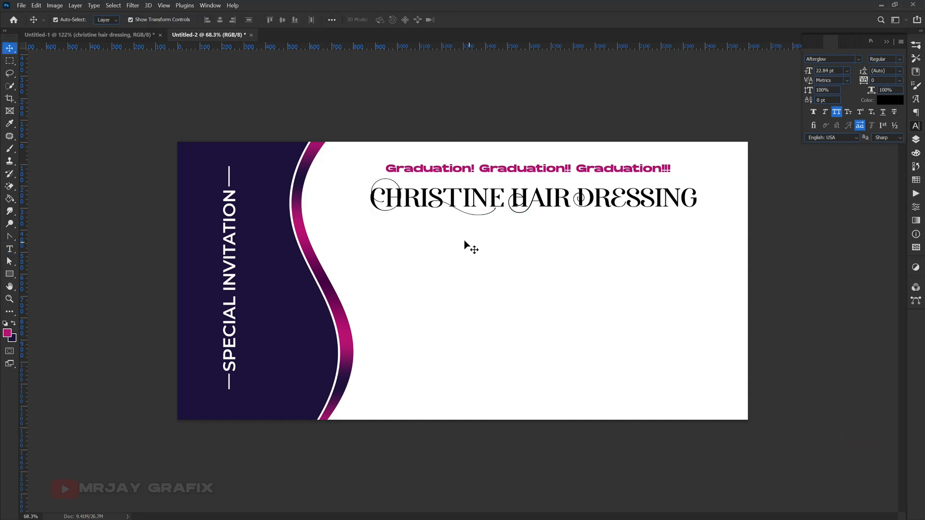
Scale the CHRISTINE HAIR DRESSING title to 25.05 pt and position it just beneath the graduation heading
{"action": "scroll", "coordinate": [512, 198], "scroll_direction": "up", "scroll_amount": 1}
{"action": "left_click", "coordinate": [510, 205]}
{"action": "mouse_move", "coordinate": [540, 210]}
{"action": "left_mouse_down"}
{"action": "mouse_move", "coordinate": [536, 244]}
{"action": "mouse_move", "coordinate": [538, 212]}
{"action": "left_mouse_up"}
{"action": "key", "text": "Return"}
{"action": "mouse_move", "coordinate": [483, 192]}
{"action": "left_mouse_down"}
{"action": "mouse_move", "coordinate": [484, 208]}
{"action": "mouse_move", "coordinate": [483, 196]}
{"action": "left_mouse_up"}
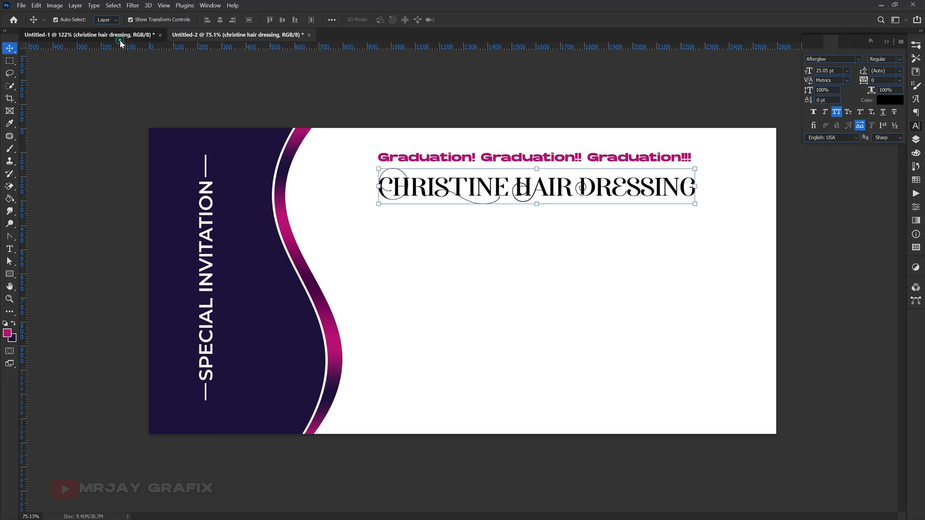
{"action": "left_click", "coordinate": [120, 39]}
{"action": "left_click", "coordinate": [350, 180]}
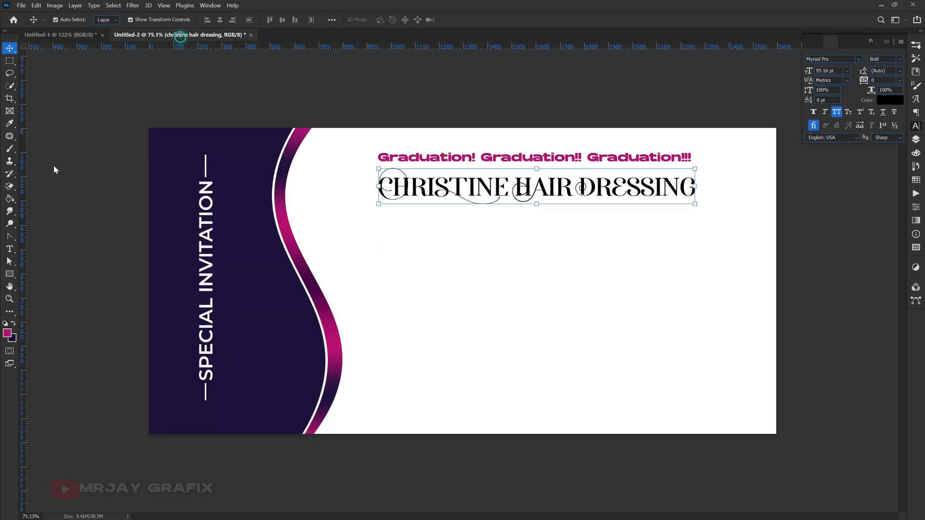
{"action": "left_click", "coordinate": [183, 35]}
Draw a magenta rectangle about 749 × 60 px below the title and round its corners fully into a pill shape
{"action": "left_click", "coordinate": [10, 275]}
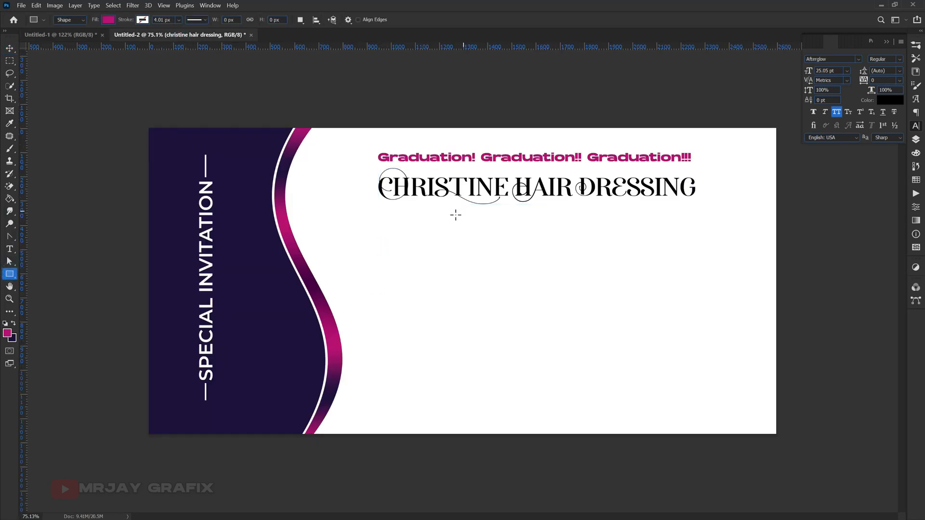
{"action": "right_click", "coordinate": [15, 273]}
{"action": "left_click", "coordinate": [92, 268]}
{"action": "left_click_drag", "start_coordinate": [452, 208], "coordinate": [634, 222]}
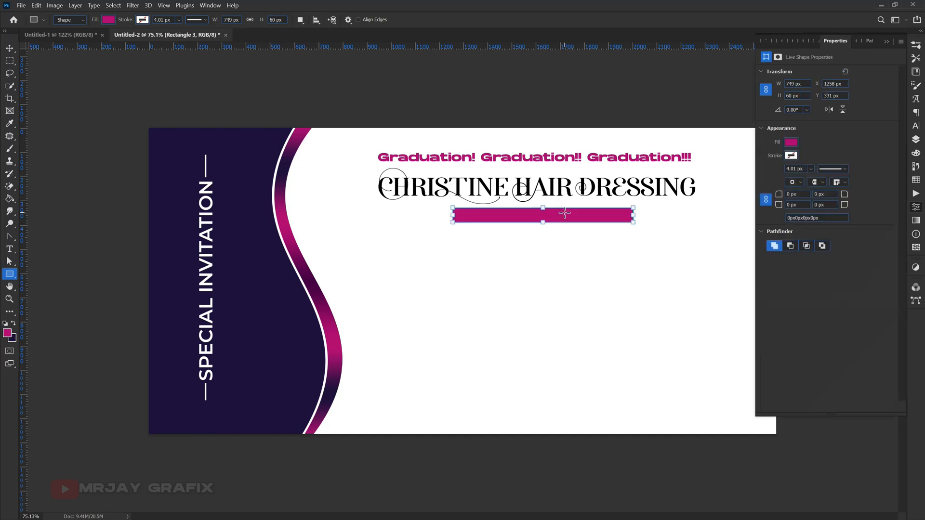
{"action": "left_click_drag", "start_coordinate": [781, 204], "coordinate": [829, 205]}
Unlock the Rectangle 1 layer of the gradient curve and copy its layer style
{"action": "left_click", "coordinate": [916, 140]}
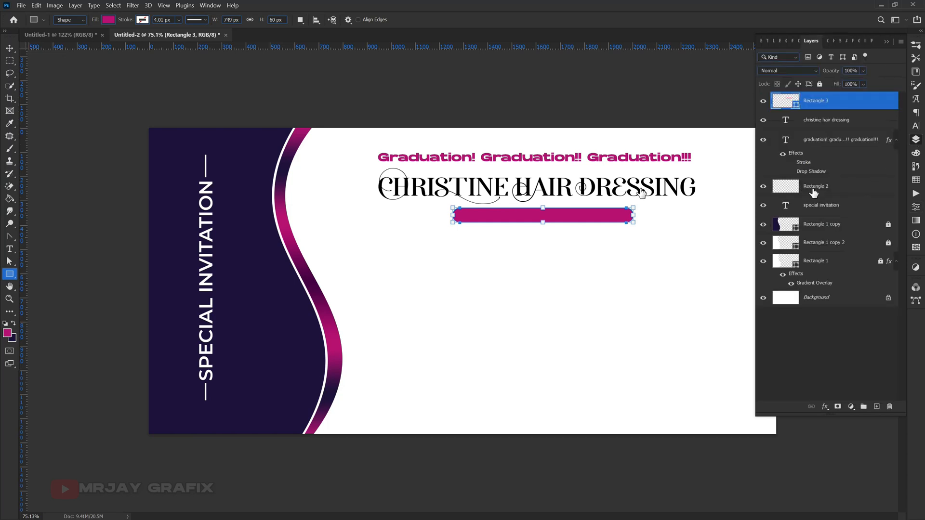
{"action": "left_click", "coordinate": [9, 49]}
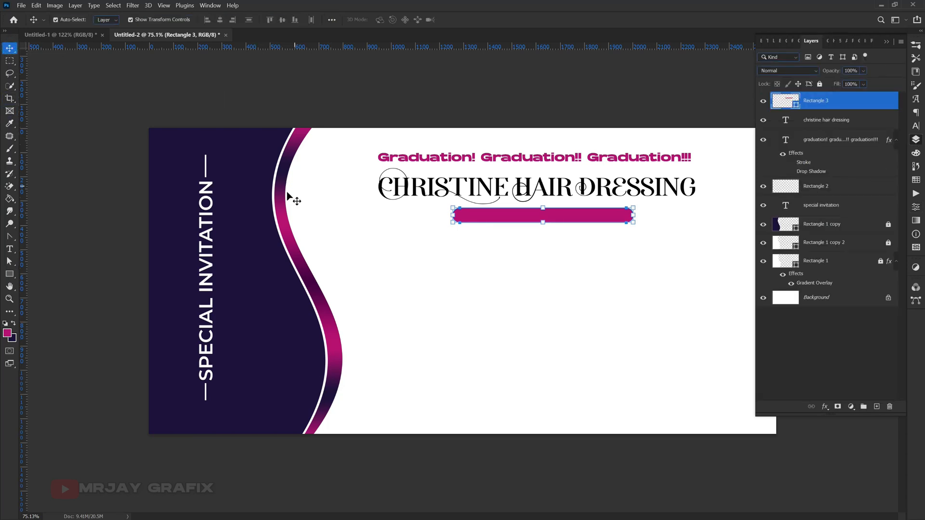
{"action": "left_click", "coordinate": [290, 203]}
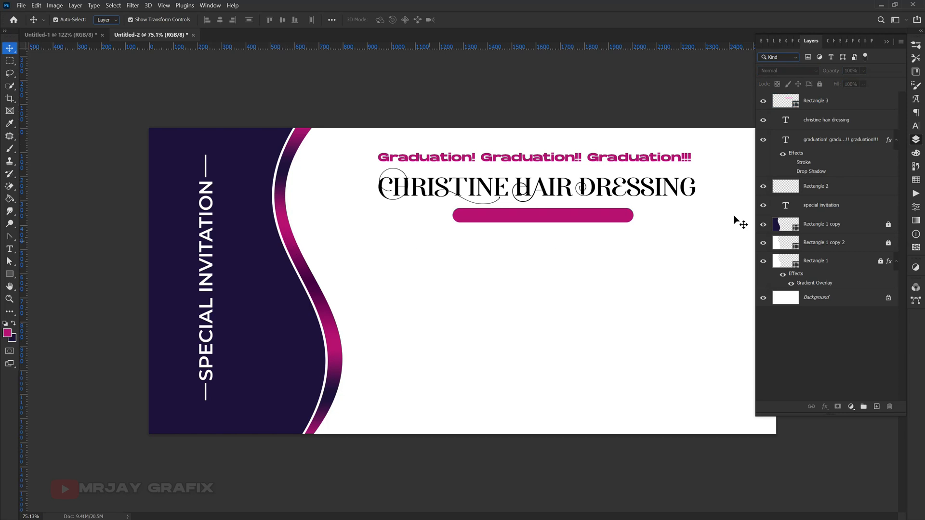
{"action": "left_click", "coordinate": [825, 260]}
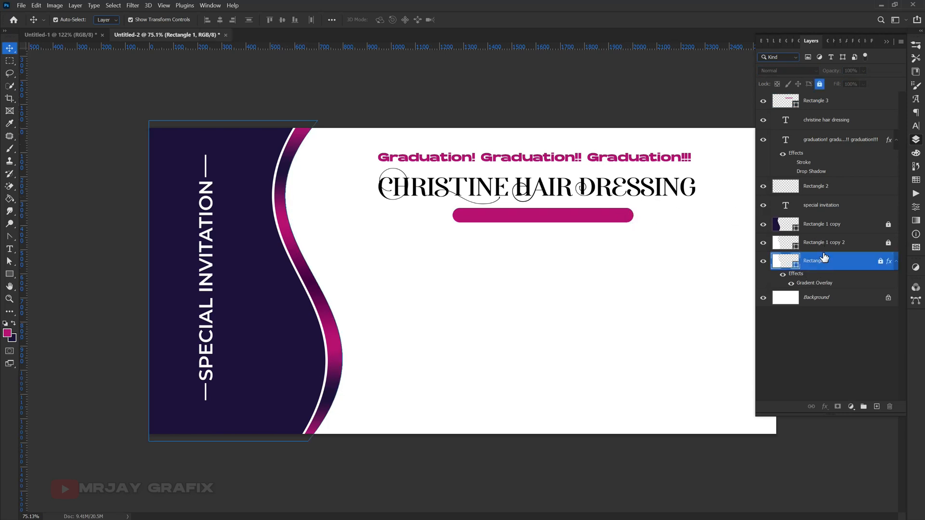
{"action": "left_click", "coordinate": [820, 85]}
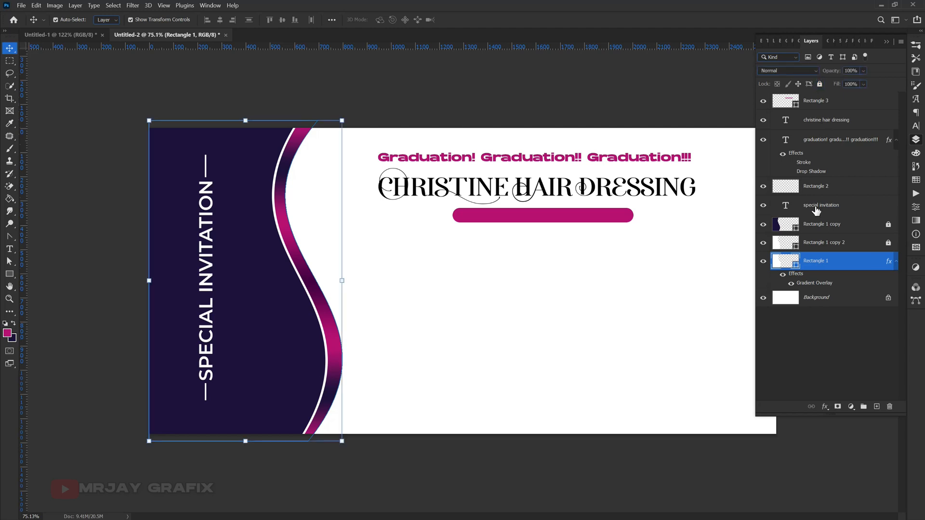
{"action": "right_click", "coordinate": [814, 287]}
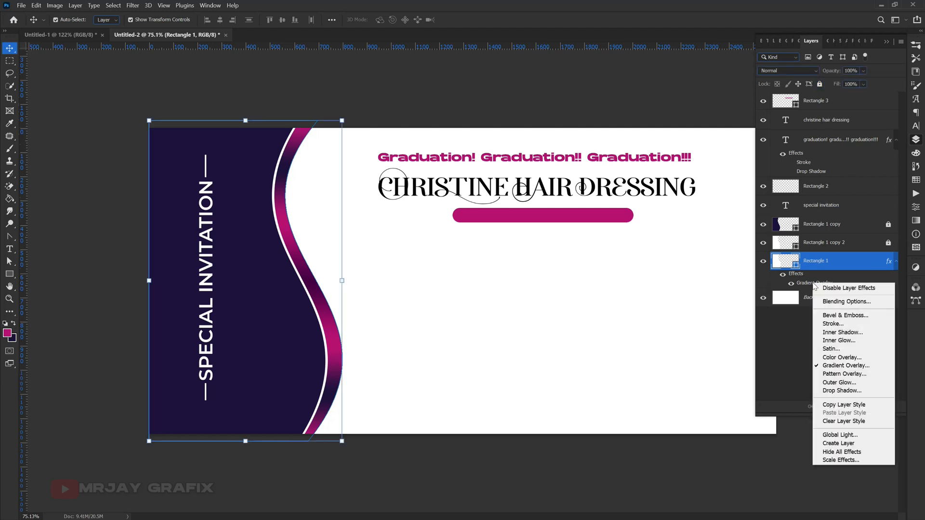
{"action": "left_click", "coordinate": [839, 405]}
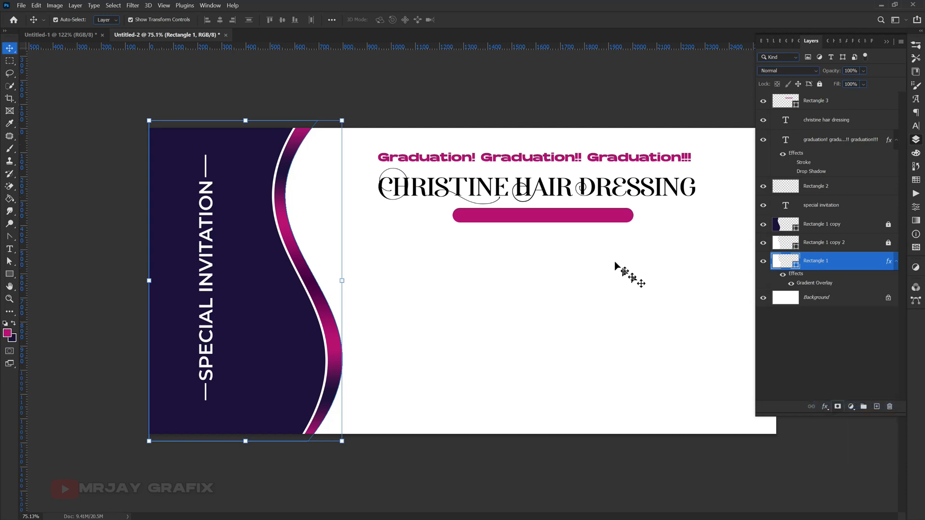
Paste the copied gradient layer style onto the rounded bar below the title
{"action": "left_click", "coordinate": [579, 215]}
{"action": "right_click", "coordinate": [858, 106]}
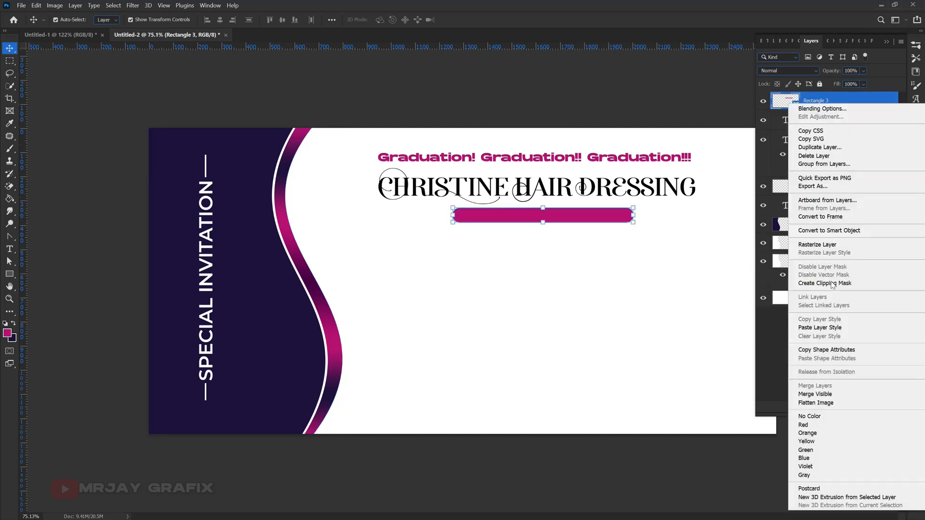
{"action": "left_click", "coordinate": [820, 329]}
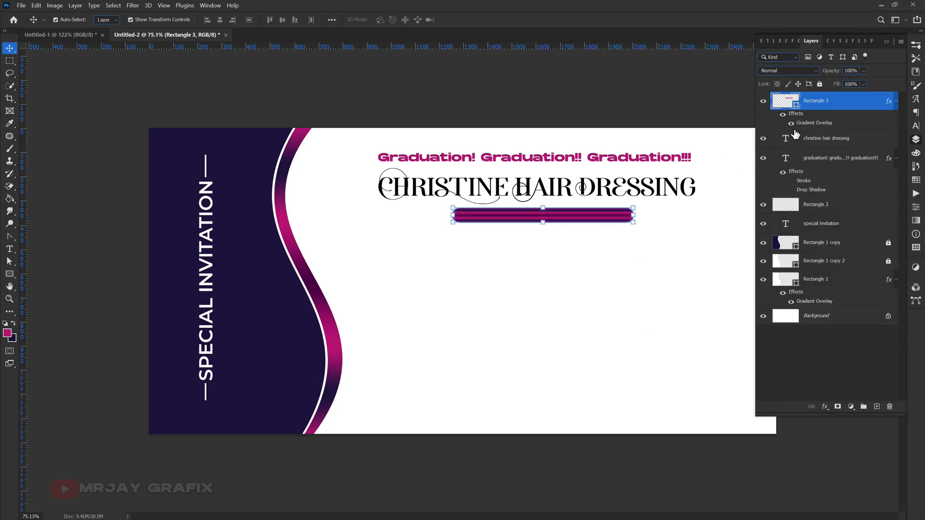
Reduce the rounded bar's gradient overlay to two stops, dark purple at the start and magenta at 100%
{"action": "double_click", "coordinate": [813, 124]}
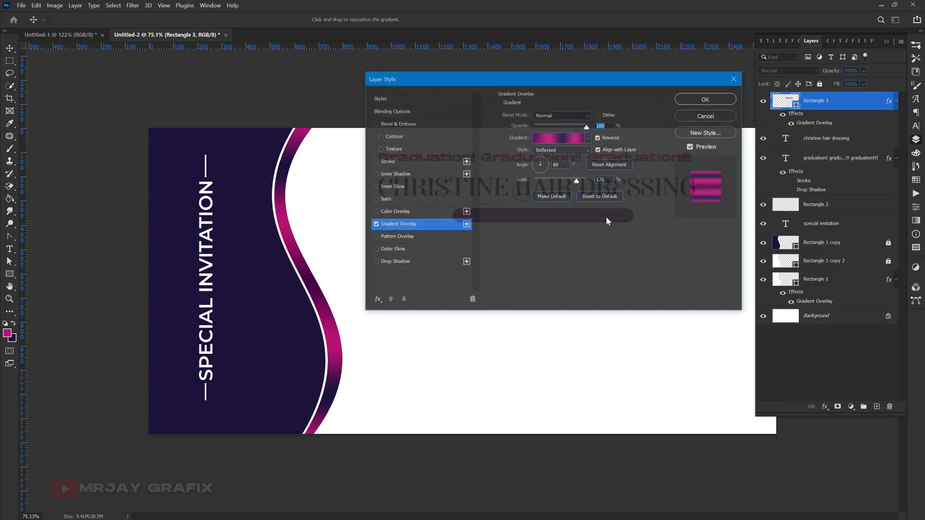
{"action": "left_click_drag", "start_coordinate": [512, 77], "coordinate": [481, 255]}
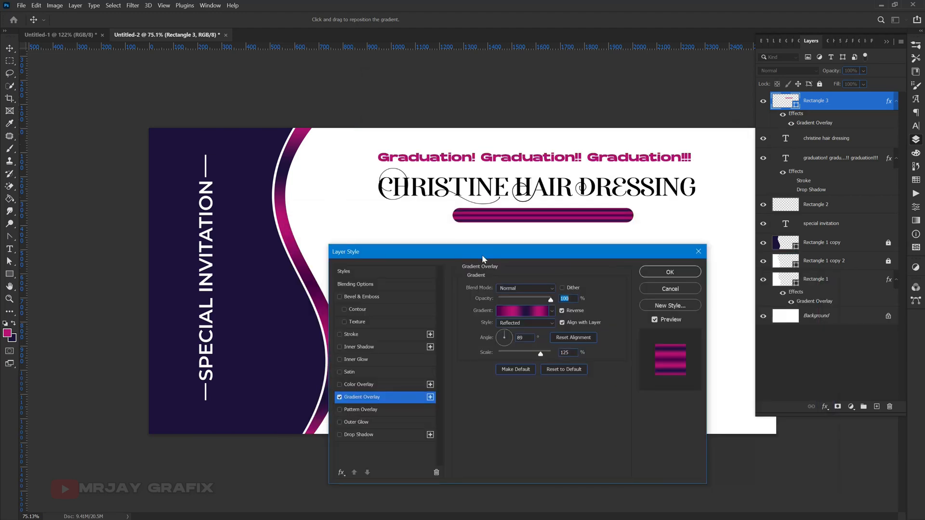
{"action": "left_click", "coordinate": [503, 314]}
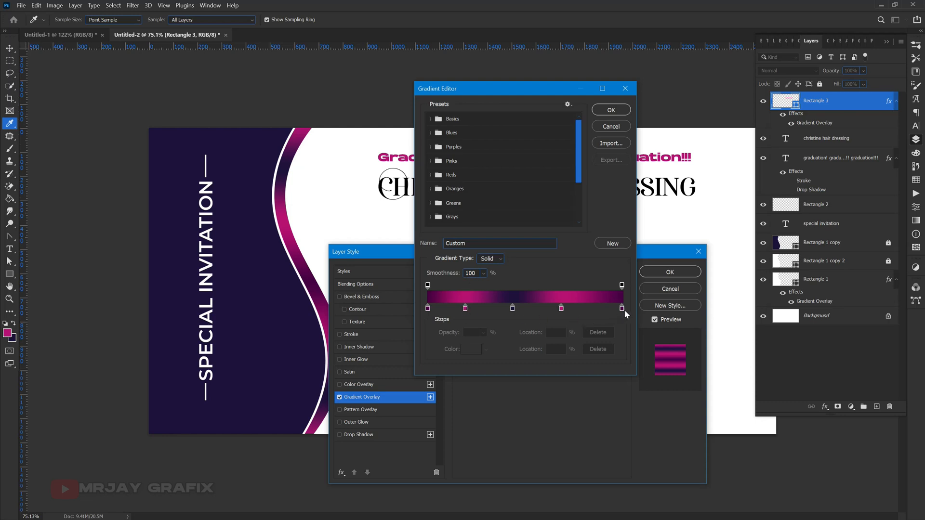
{"action": "left_click_drag", "start_coordinate": [622, 308], "coordinate": [481, 361]}
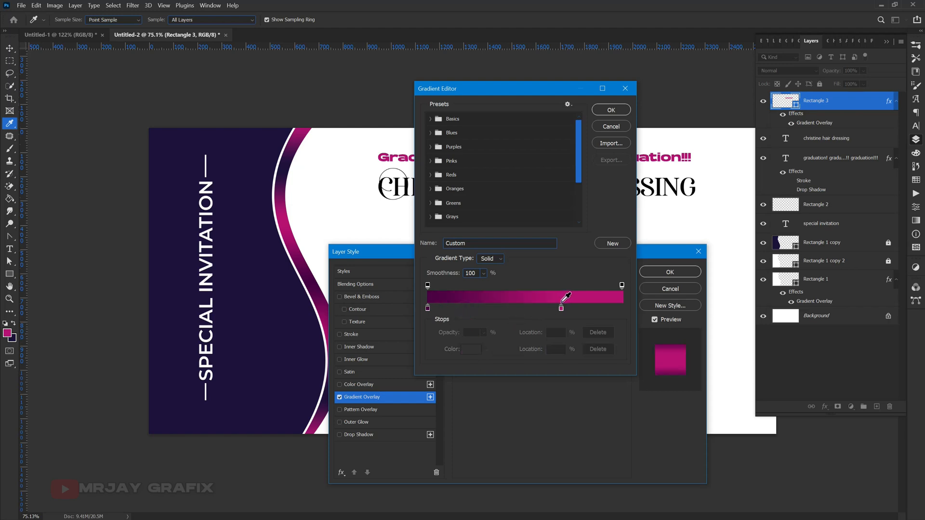
{"action": "left_click_drag", "start_coordinate": [561, 308], "coordinate": [622, 311]}
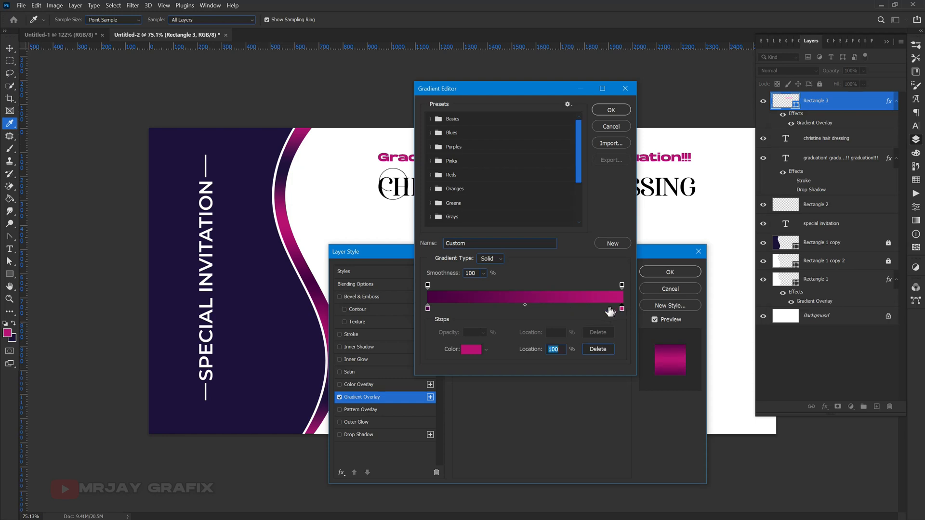
{"action": "key", "text": "Return"}
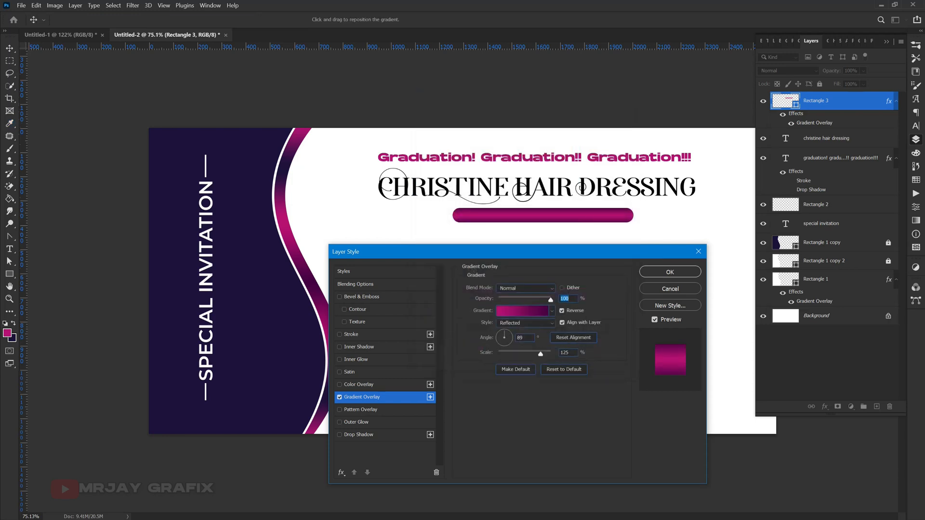
Set the rounded bar's gradient overlay angle to 0° and apply the layer style
{"action": "left_click", "coordinate": [513, 340]}
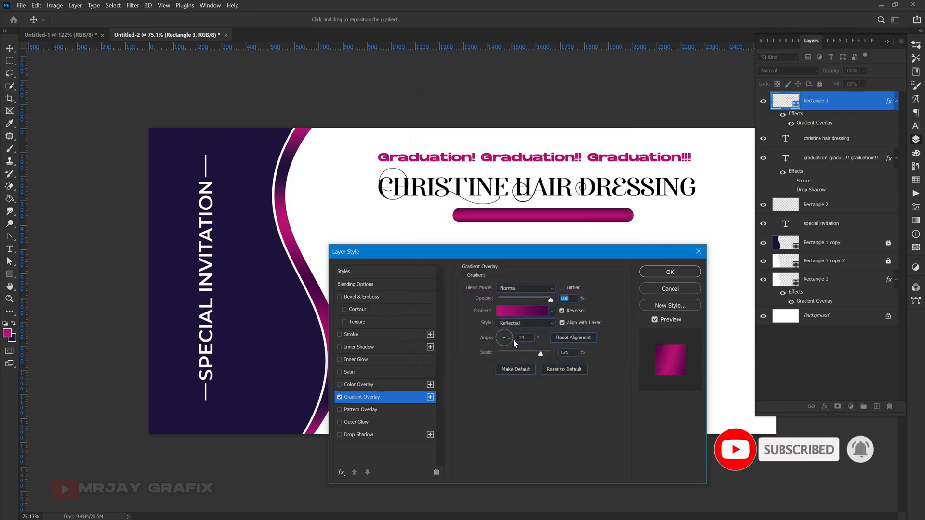
{"action": "type", "text": "2"}
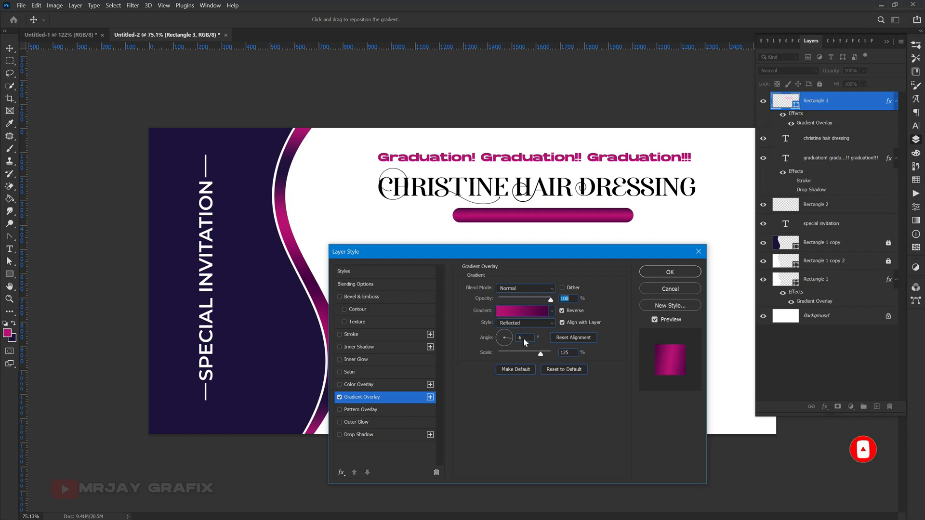
{"action": "left_click_drag", "start_coordinate": [532, 337], "coordinate": [533, 337]}
{"action": "key", "text": "Return"}
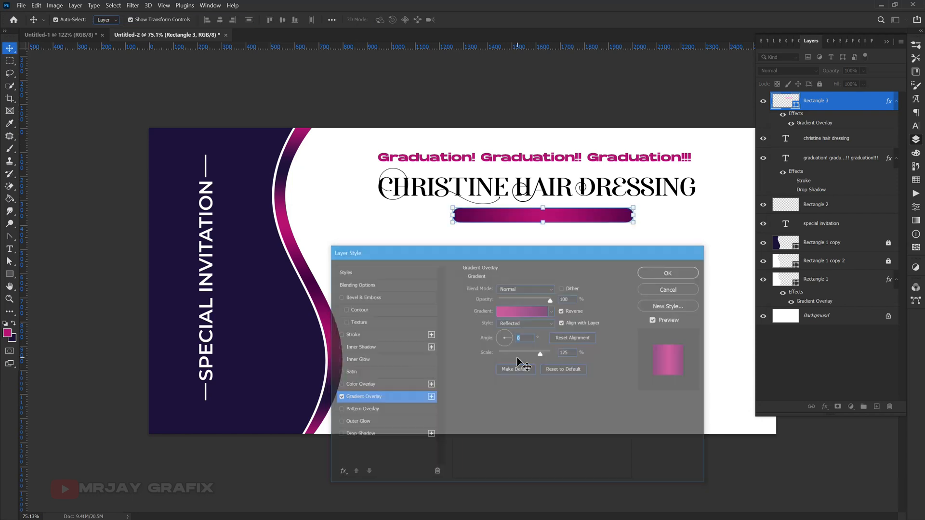
{"action": "left_click", "coordinate": [86, 221]}
{"action": "scroll", "coordinate": [503, 234], "scroll_direction": "up", "scroll_amount": 2}
{"action": "scroll", "coordinate": [316, 232], "scroll_direction": "down", "scroll_amount": 2}
{"action": "left_click", "coordinate": [501, 221]}
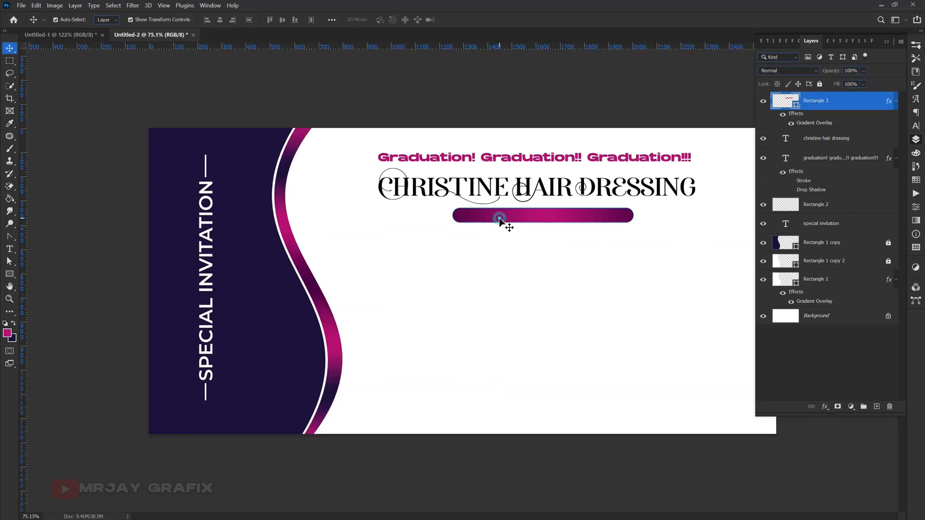
Resize the rounded bar below the title to about 838 px wide and 72 px high, extending its left end outward
{"action": "left_click", "coordinate": [543, 227]}
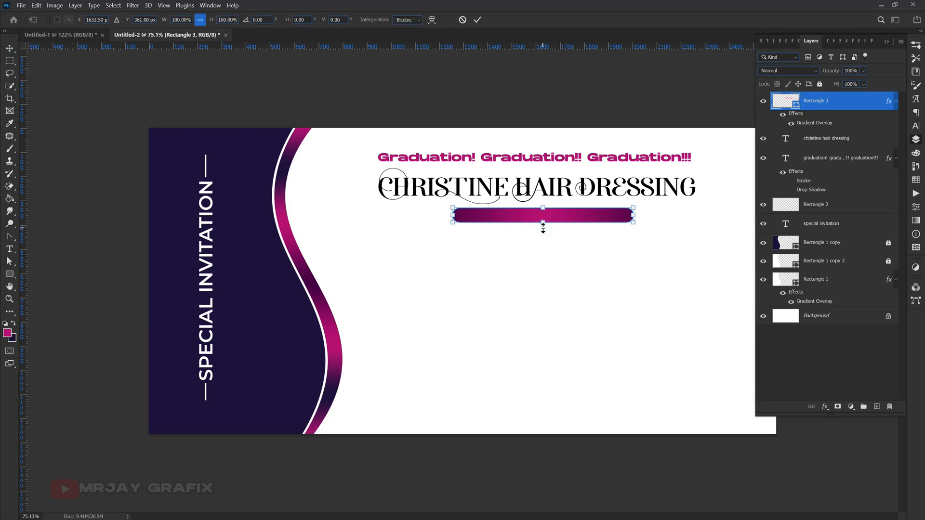
{"action": "left_click_drag", "start_coordinate": [543, 227], "coordinate": [543, 229]}
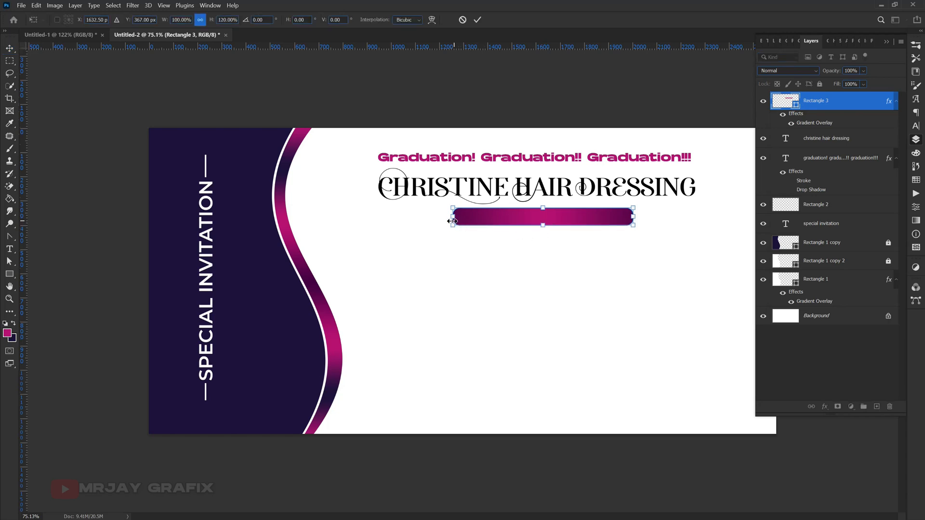
{"action": "left_click_drag", "start_coordinate": [452, 220], "coordinate": [431, 221]}
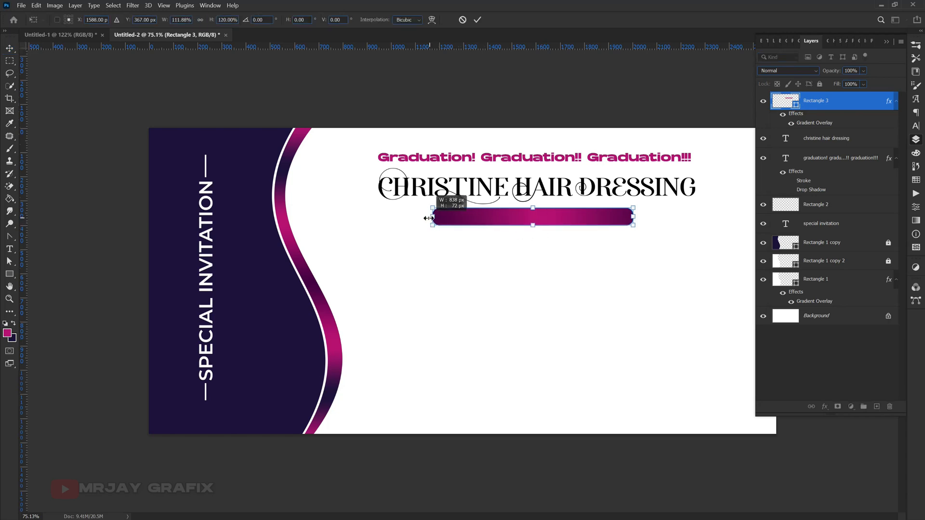
{"action": "left_click", "coordinate": [458, 272]}
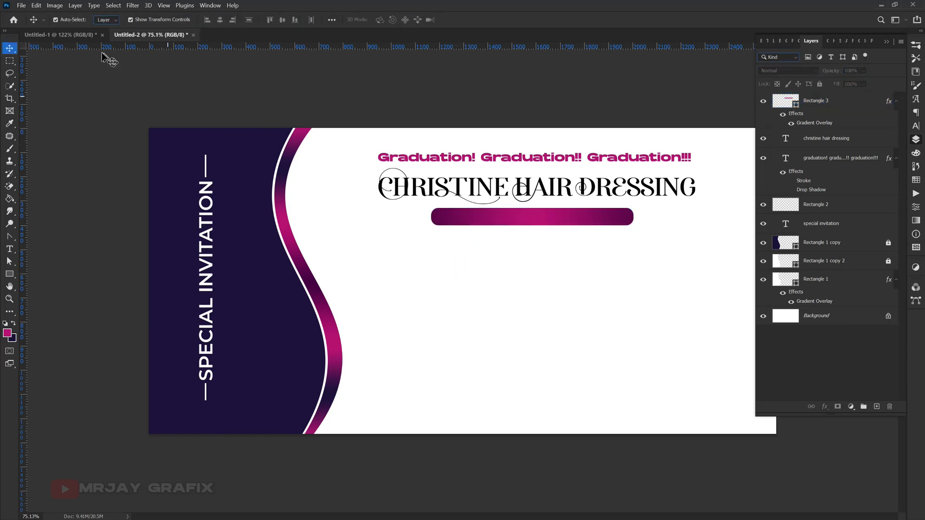
Bring the "with joy and pleasure honourably invite" text from the Untitled-1 document onto the rounded bar of the card
{"action": "left_click", "coordinate": [61, 35]}
{"action": "left_click", "coordinate": [394, 176]}
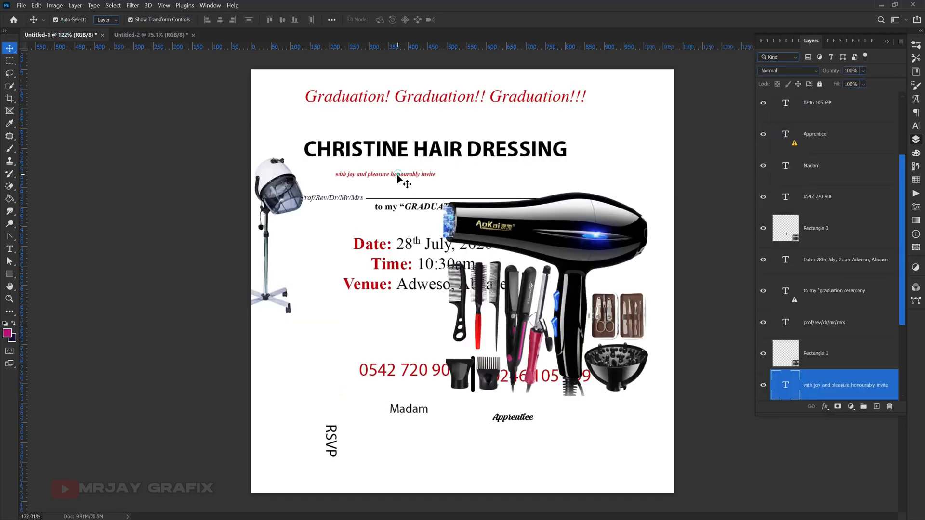
{"action": "left_click_drag", "start_coordinate": [394, 179], "coordinate": [578, 222]}
{"action": "key", "text": "Return"}
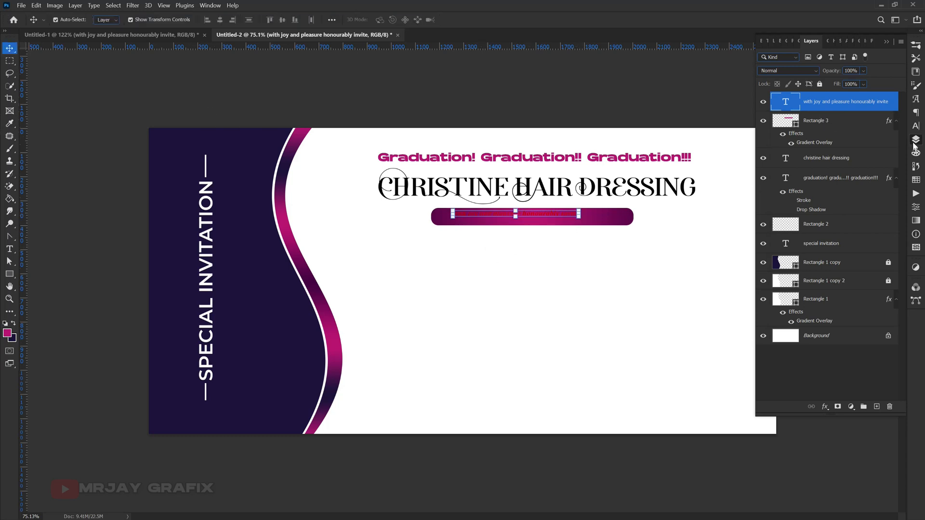
Recolour the "with joy and pleasure honourably invite" text white and enlarge it to about 8.86 pt, centred on the bar
{"action": "left_click", "coordinate": [915, 141]}
{"action": "left_click", "coordinate": [915, 141]}
{"action": "left_click", "coordinate": [916, 128]}
{"action": "left_click", "coordinate": [899, 105]}
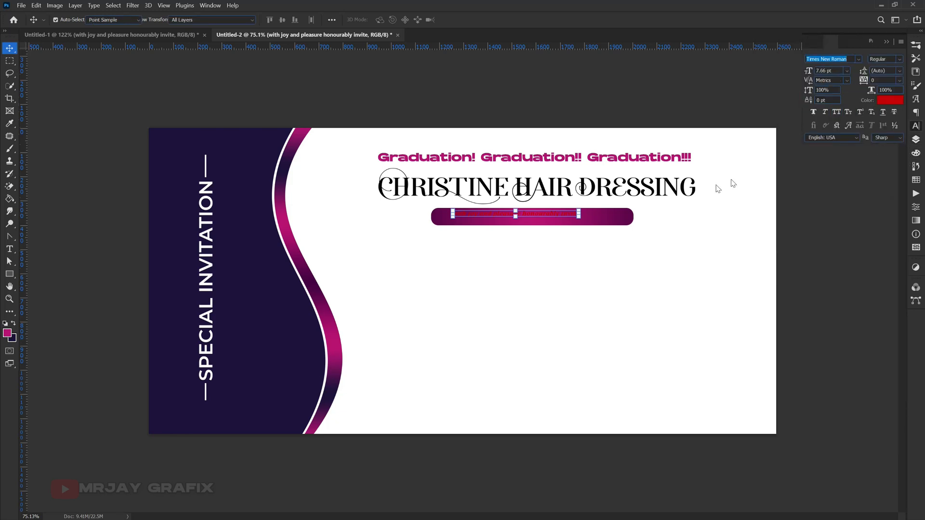
{"action": "left_click", "coordinate": [637, 241]}
{"action": "left_click", "coordinate": [616, 231]}
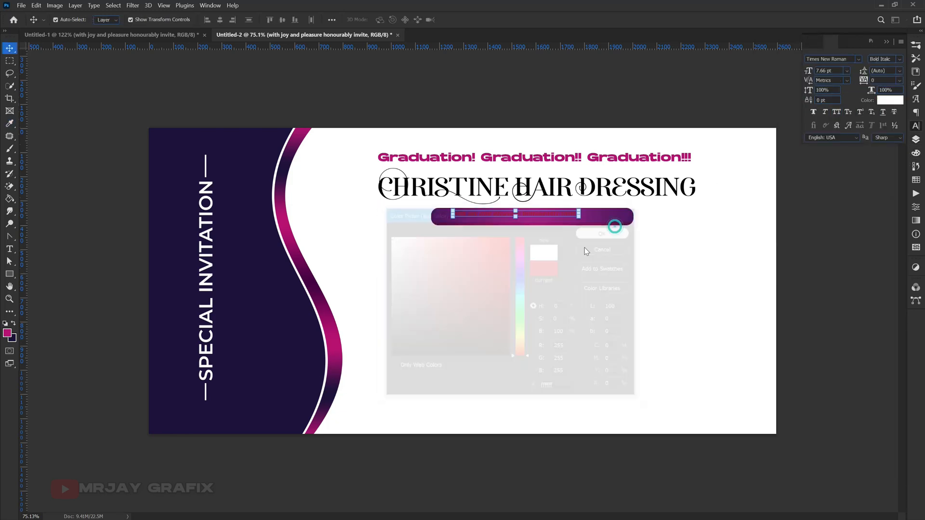
{"action": "left_click_drag", "start_coordinate": [553, 220], "coordinate": [611, 219]}
{"action": "key", "text": "Return"}
Change the bar text's font to Montserrat Medium Italic and nudge it into place on the bar
{"action": "double_click", "coordinate": [594, 221]}
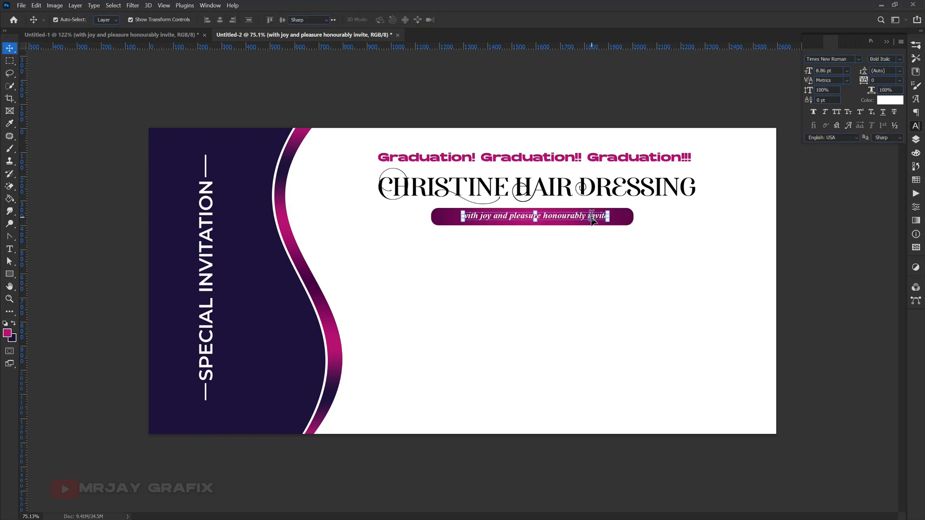
{"action": "left_click", "coordinate": [826, 60]}
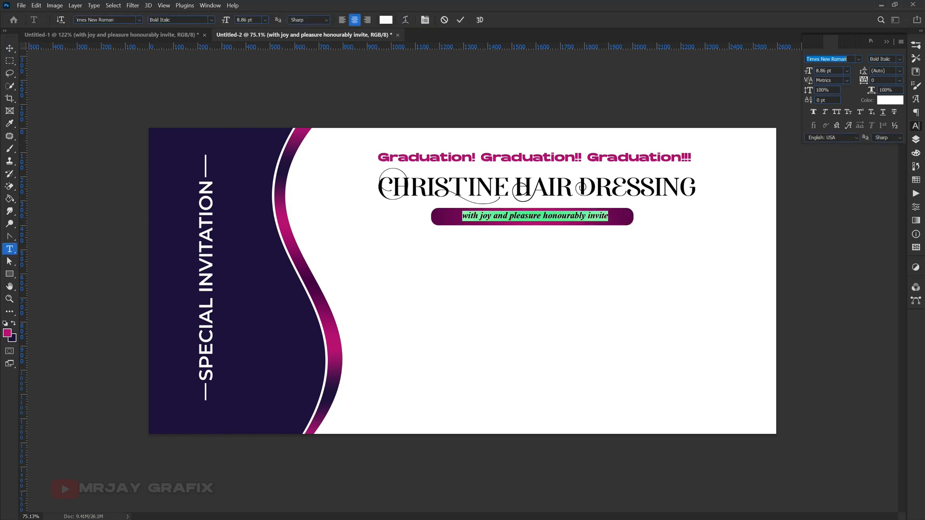
{"action": "type", "text": "mont"}
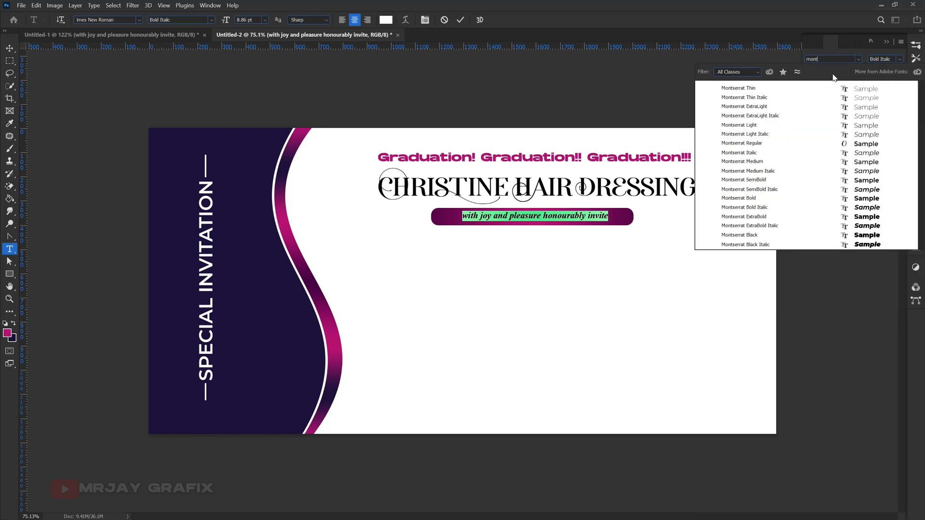
{"action": "left_click", "coordinate": [785, 162]}
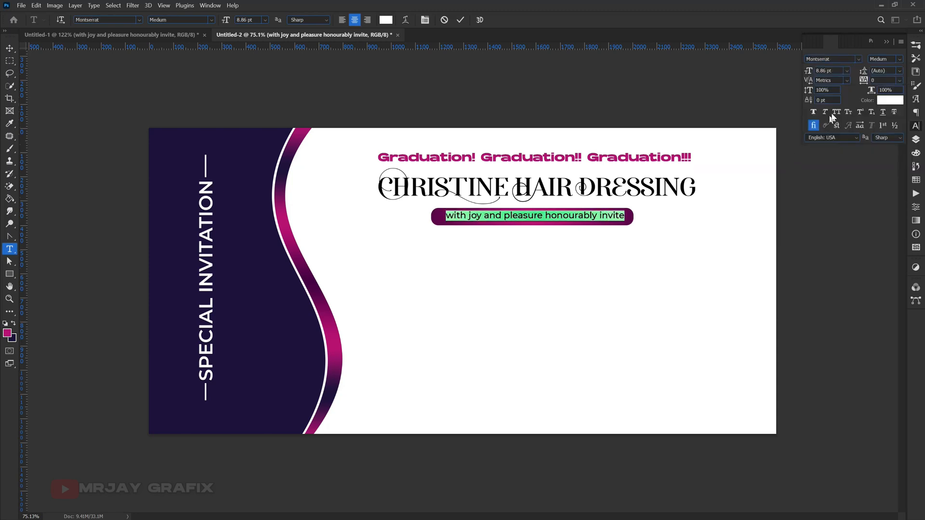
{"action": "left_click", "coordinate": [899, 59]}
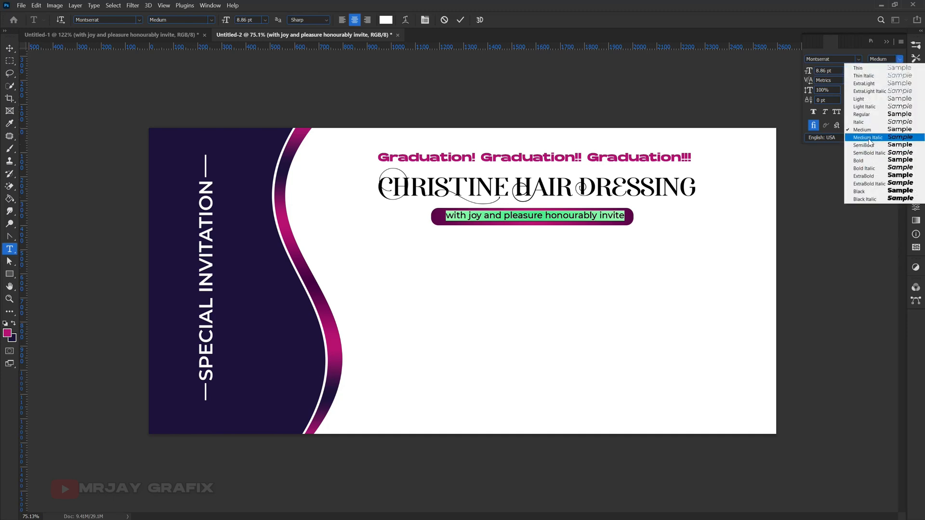
{"action": "left_click", "coordinate": [868, 137]}
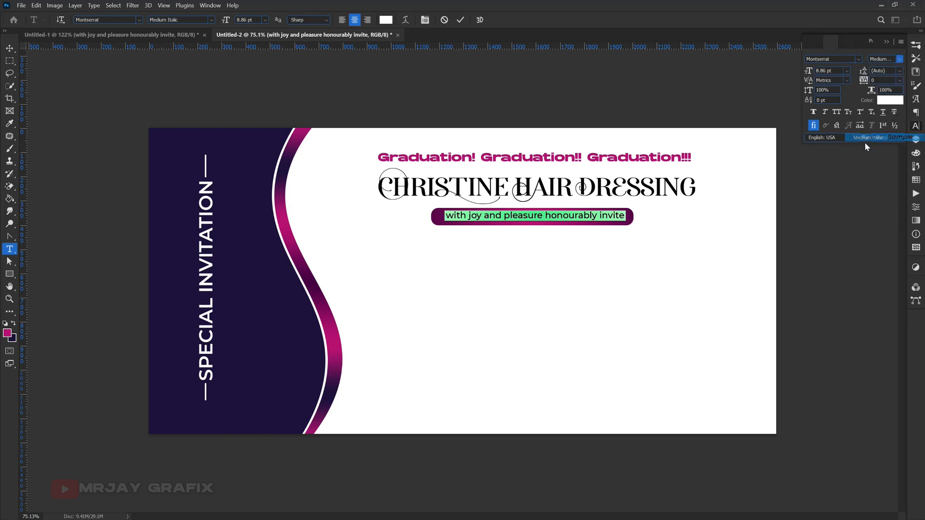
{"action": "left_click", "coordinate": [461, 21]}
{"action": "key", "text": "v"}
{"action": "left_click_drag", "start_coordinate": [506, 221], "coordinate": [505, 222]}
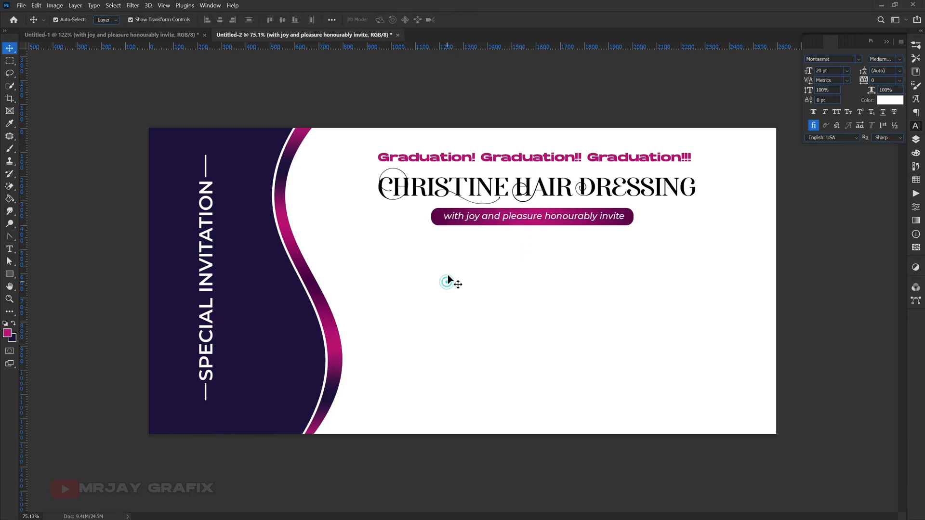
Bring the "Prof/Rev/Dr/Mr/Mrs" text, its line and the "to my GRADUATION CEREMONY" text from Untitled-1 into the card below the bar
{"action": "left_click", "coordinate": [146, 36]}
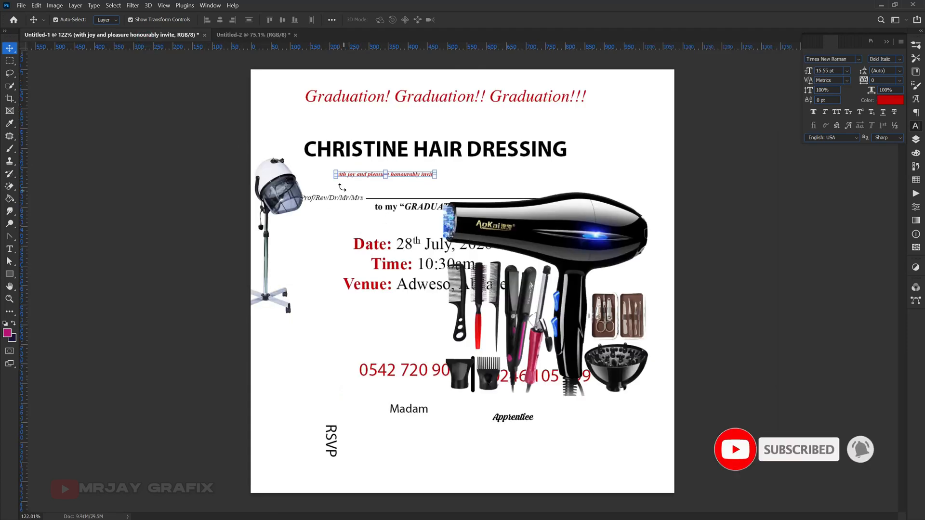
{"action": "left_click", "coordinate": [345, 237]}
{"action": "left_click_drag", "start_coordinate": [351, 192], "coordinate": [500, 266]}
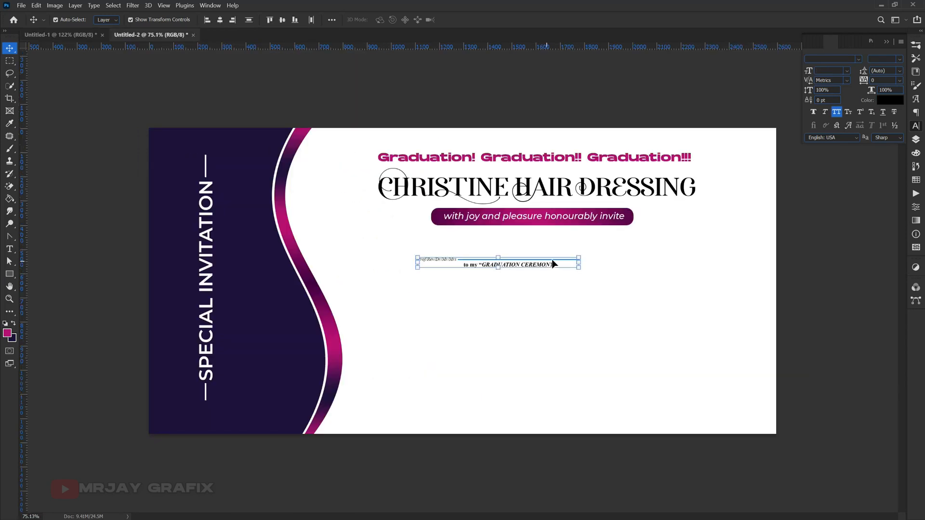
Scale the Prof/Rev/Dr/Mr/Mrs line and graduation ceremony text together to about 174%, keeping existing pixel data, and centre them below the bar
{"action": "left_click", "coordinate": [579, 257]}
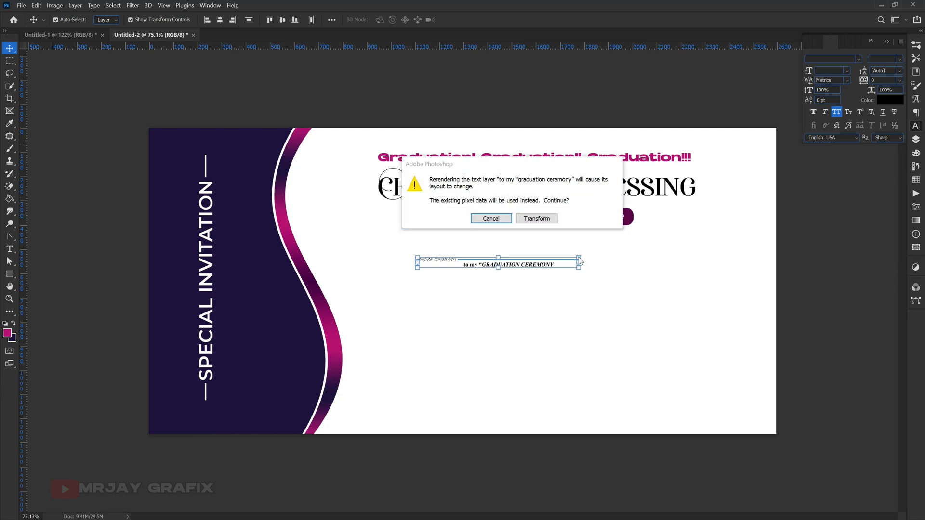
{"action": "left_click", "coordinate": [528, 220]}
{"action": "left_click_drag", "start_coordinate": [579, 257], "coordinate": [682, 220]}
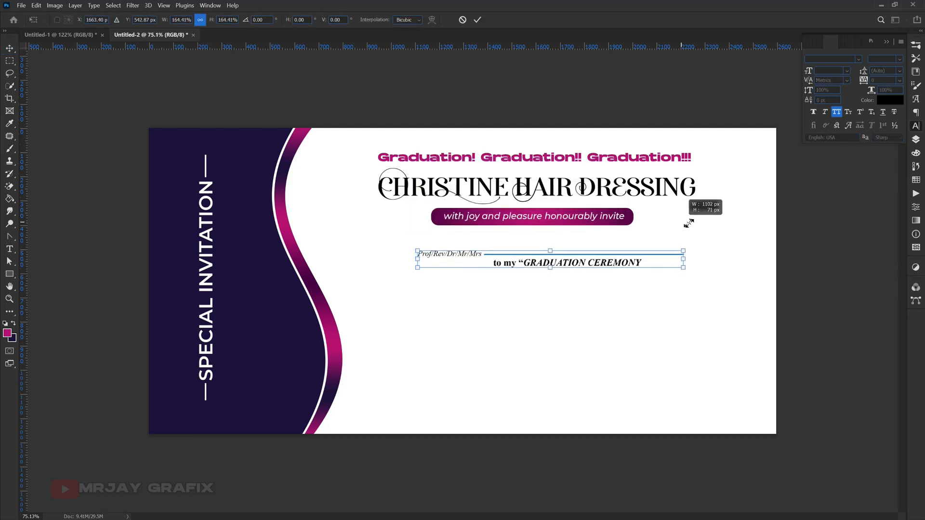
{"action": "left_click_drag", "start_coordinate": [586, 269], "coordinate": [547, 265]}
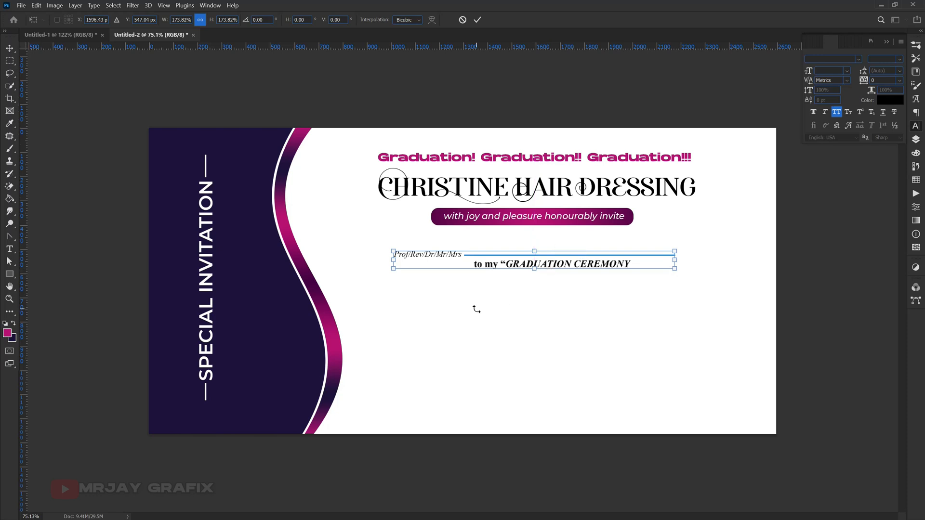
Enlarge the "Prof/Rev/Dr/Mr/Mrs" text so its left edge lines up with the headings above
{"action": "left_click", "coordinate": [475, 318]}
{"action": "scroll", "coordinate": [607, 281], "scroll_direction": "up", "scroll_amount": 3}
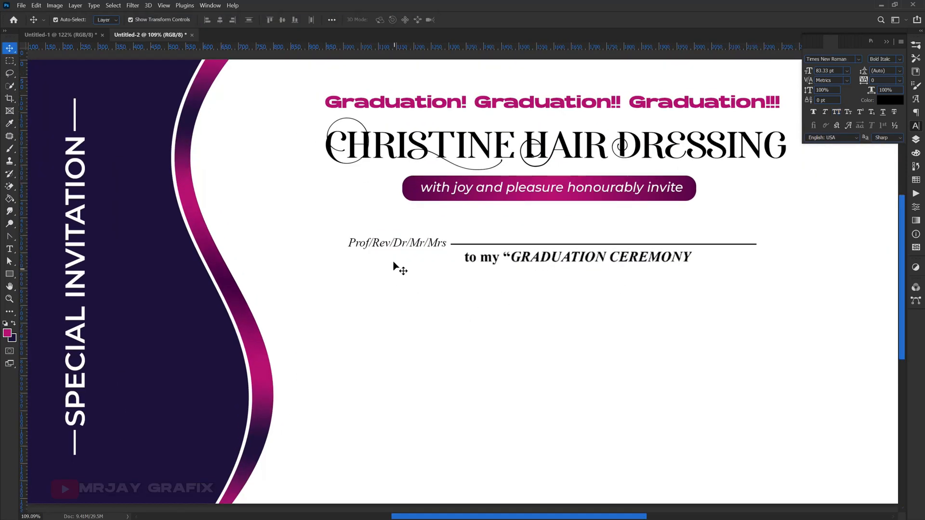
{"action": "left_click", "coordinate": [396, 247]}
{"action": "left_click", "coordinate": [435, 271]}
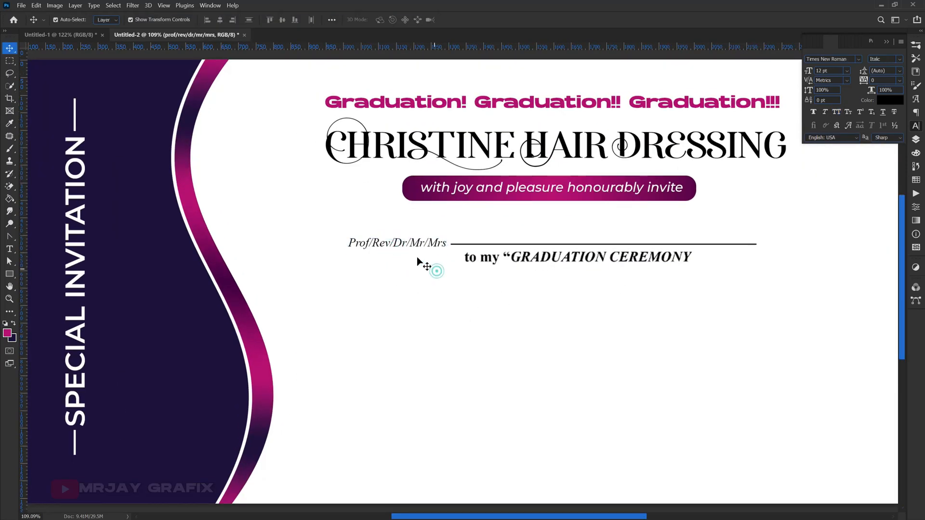
{"action": "left_click", "coordinate": [374, 244]}
{"action": "left_click_drag", "start_coordinate": [347, 238], "coordinate": [326, 234]}
{"action": "left_click", "coordinate": [380, 324]}
{"action": "left_click", "coordinate": [380, 324]}
Recolor the "to my “GRADUATION CEREMONY" text with magenta b60e77 sampled from the invitation banner
{"action": "left_click", "coordinate": [484, 265]}
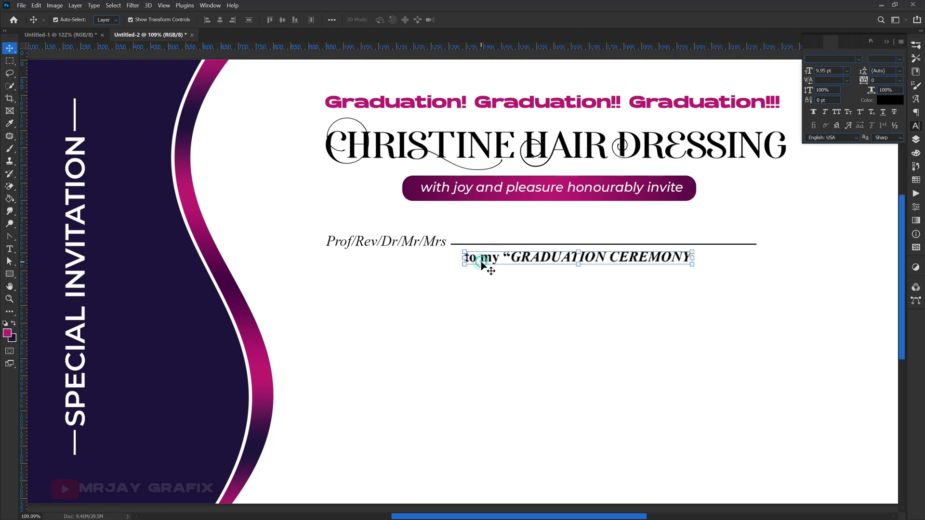
{"action": "left_click", "coordinate": [884, 100]}
{"action": "left_click", "coordinate": [591, 179]}
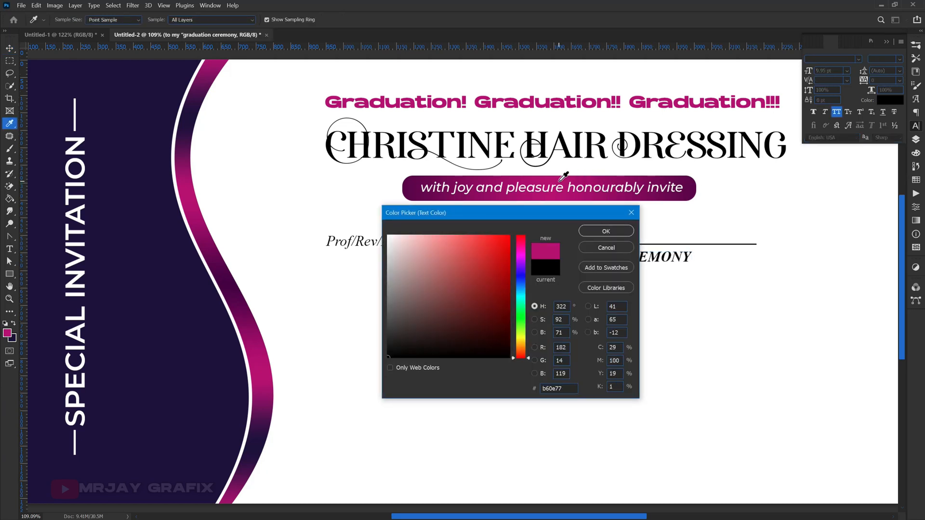
{"action": "left_click_drag", "start_coordinate": [556, 215], "coordinate": [517, 313]}
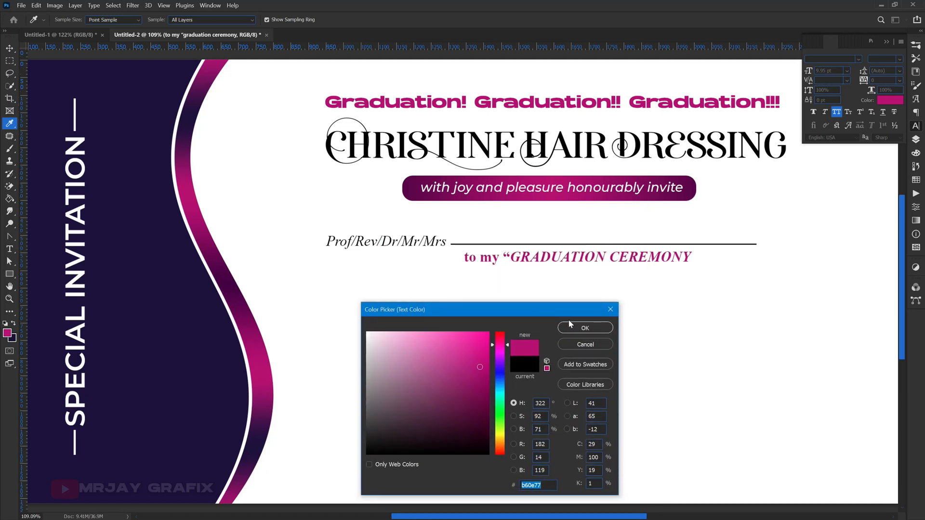
{"action": "left_click", "coordinate": [589, 329]}
{"action": "left_click", "coordinate": [596, 320]}
Lengthen the guest name line to the right until it ends slightly past the main heading
{"action": "scroll", "coordinate": [449, 214], "scroll_direction": "down", "scroll_amount": 3}
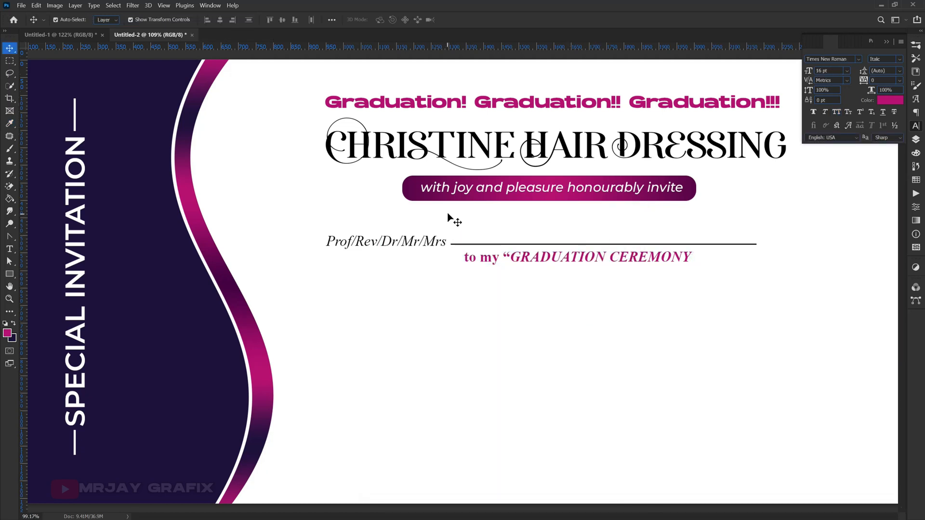
{"action": "scroll", "coordinate": [485, 248], "scroll_direction": "up", "scroll_amount": 1}
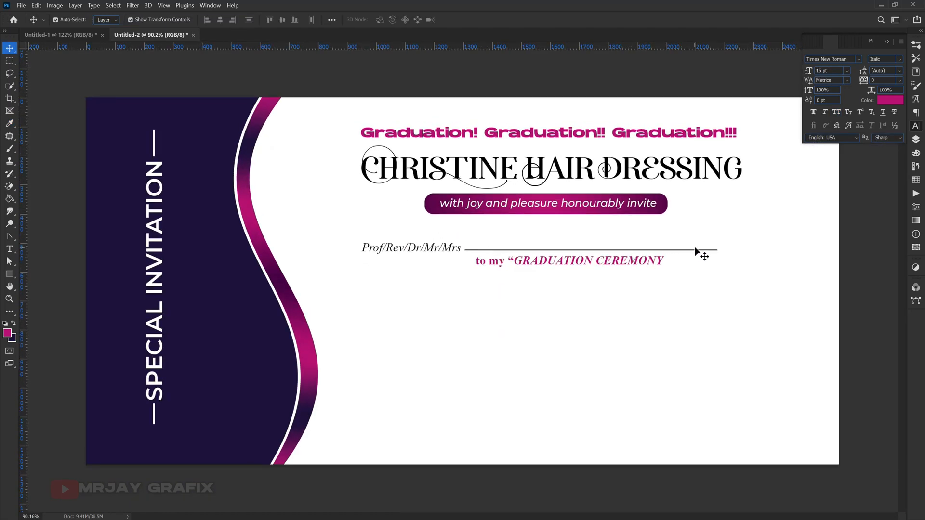
{"action": "left_click", "coordinate": [715, 250]}
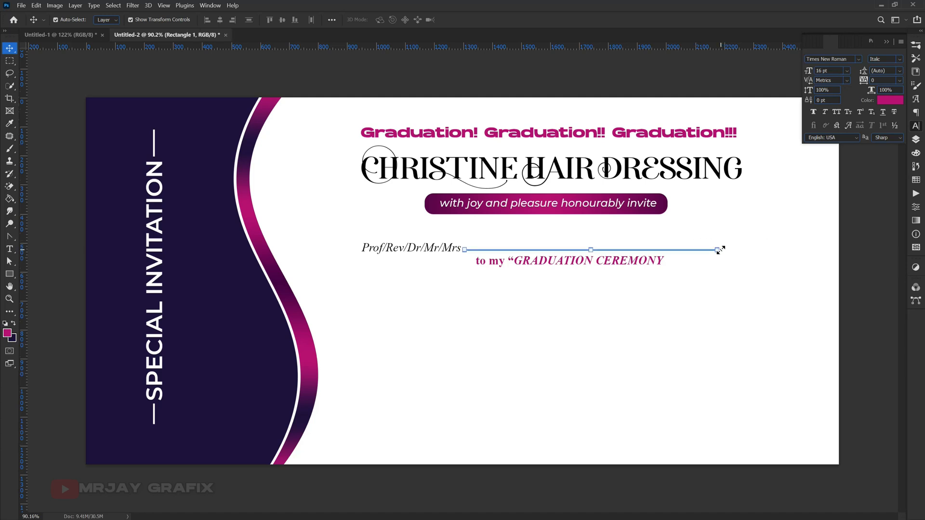
{"action": "left_click_drag", "start_coordinate": [720, 251], "coordinate": [755, 250]}
{"action": "key", "text": "Return"}
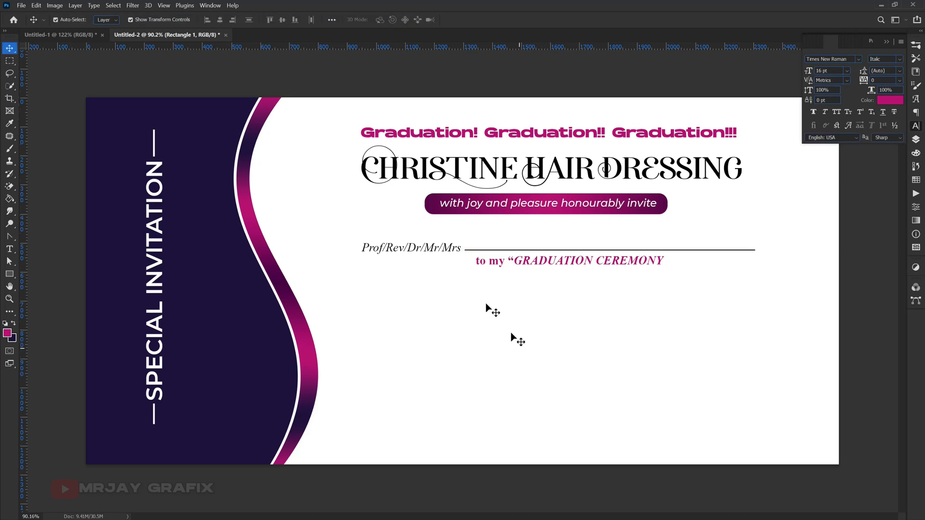
Bring the date, time and venue text block from Untitled-1 into the Untitled-2 invitation and place it well below the ceremony line
{"action": "left_click", "coordinate": [88, 38]}
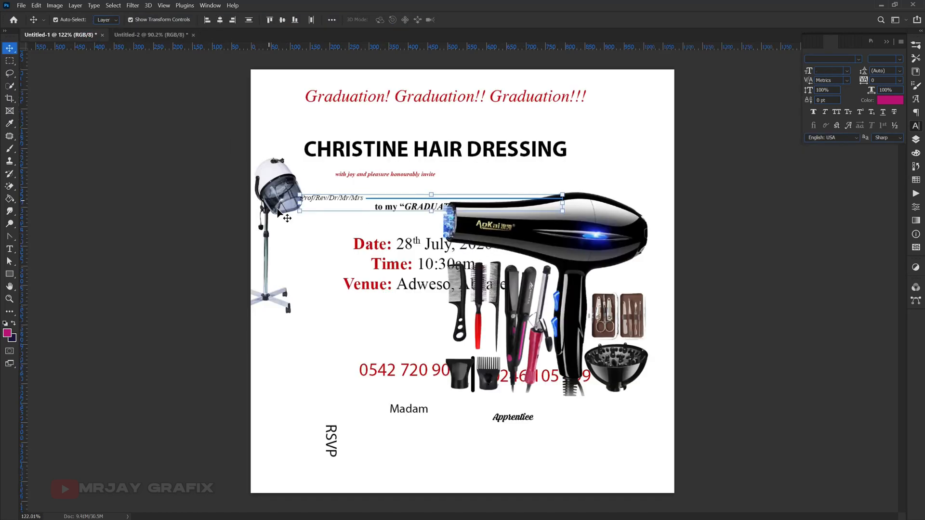
{"action": "left_click", "coordinate": [389, 252]}
{"action": "left_click_drag", "start_coordinate": [389, 253], "coordinate": [496, 321]}
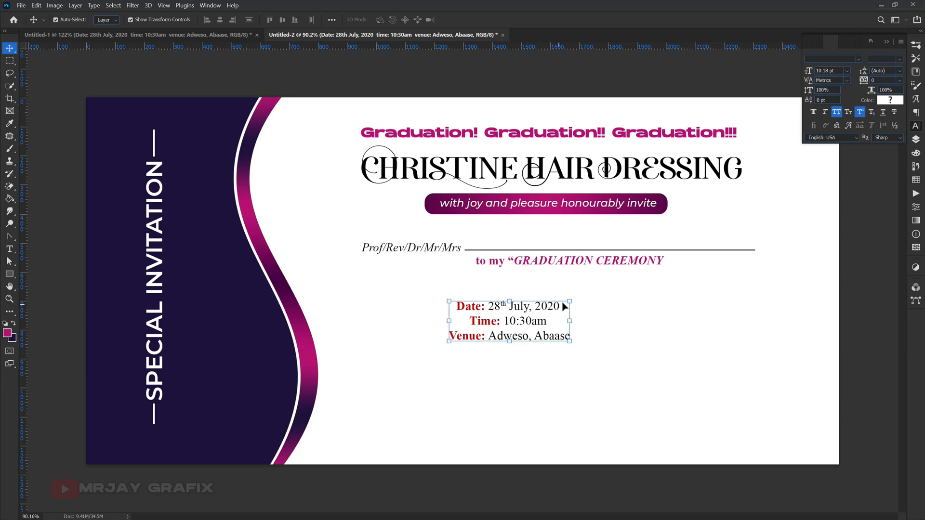
{"action": "scroll", "coordinate": [565, 306], "scroll_direction": "up", "scroll_amount": 3}
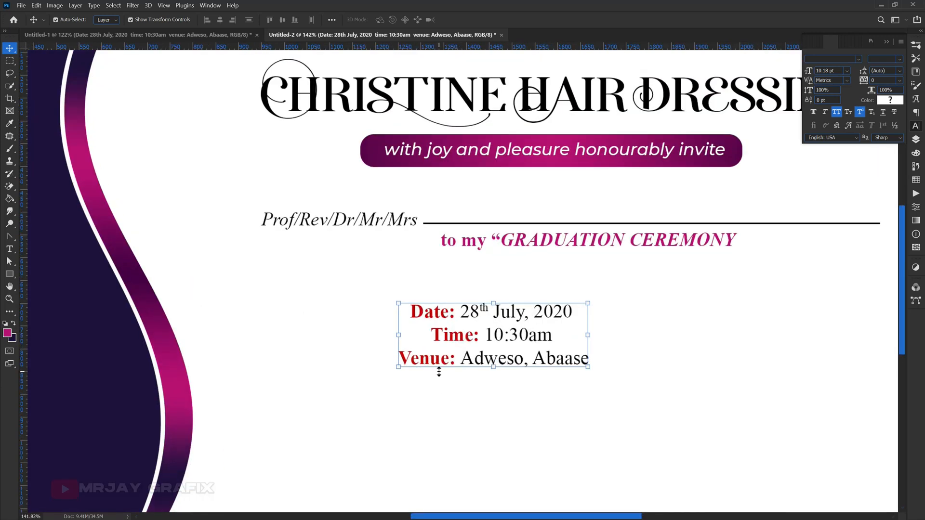
{"action": "left_click", "coordinate": [423, 382]}
{"action": "left_click", "coordinate": [453, 342]}
{"action": "left_click_drag", "start_coordinate": [452, 343], "coordinate": [451, 398]}
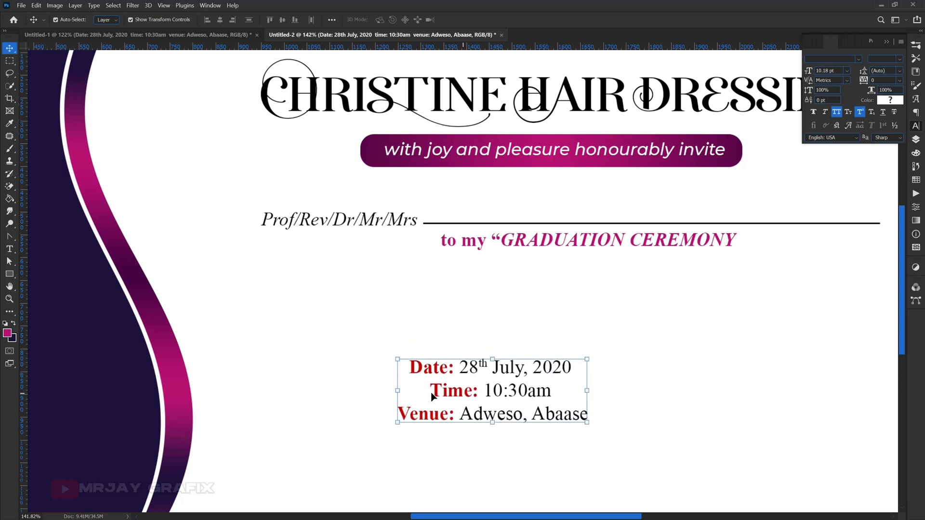
Duplicate the event details block above the original and trim the copy's text to just "28th July, 2020"
{"action": "left_click_drag", "start_coordinate": [444, 392], "coordinate": [349, 304]}
{"action": "double_click", "coordinate": [388, 299]}
{"action": "left_click", "coordinate": [419, 304]}
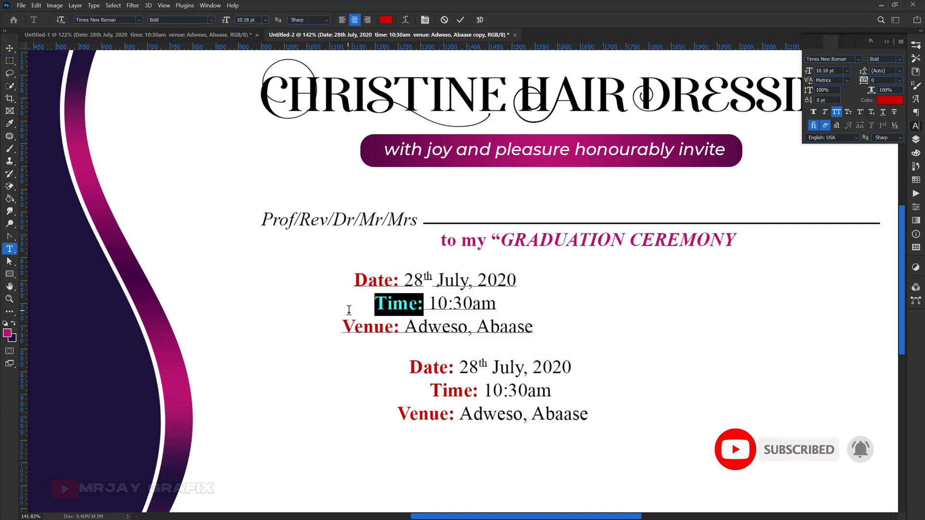
{"action": "left_click", "coordinate": [399, 303]}
{"action": "key", "text": "BackSpace"}
{"action": "left_click_drag", "start_coordinate": [535, 330], "coordinate": [289, 307]}
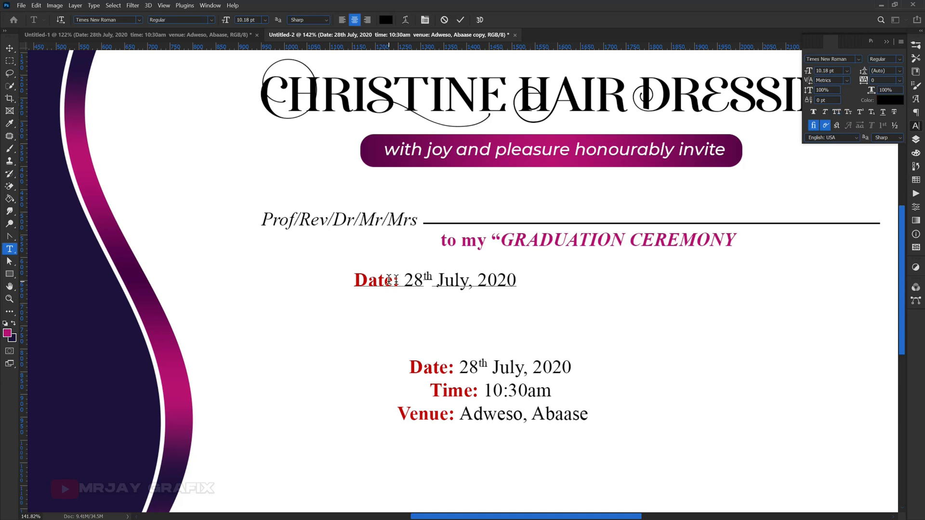
{"action": "left_click", "coordinate": [427, 303]}
{"action": "key", "text": "BackSpace"}
{"action": "left_click_drag", "start_coordinate": [406, 279], "coordinate": [323, 288]}
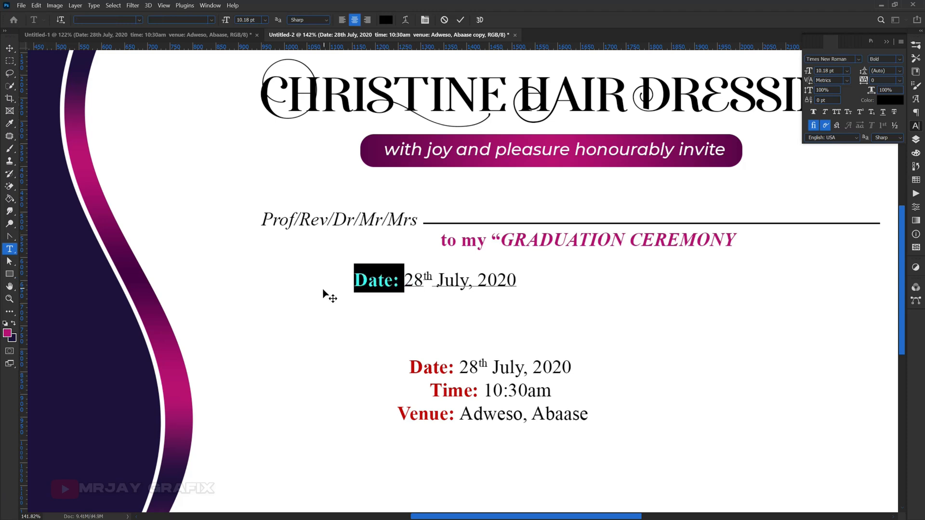
{"action": "key", "text": "BackSpace"}
Set the standalone date in Hanson Bold with all caps on and superscript off
{"action": "left_click_drag", "start_coordinate": [377, 275], "coordinate": [533, 281]}
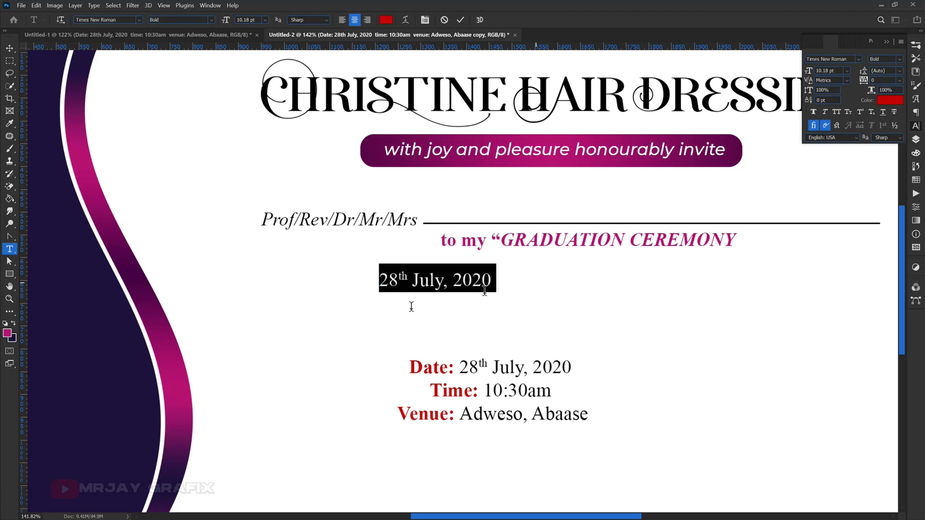
{"action": "left_click", "coordinate": [859, 59]}
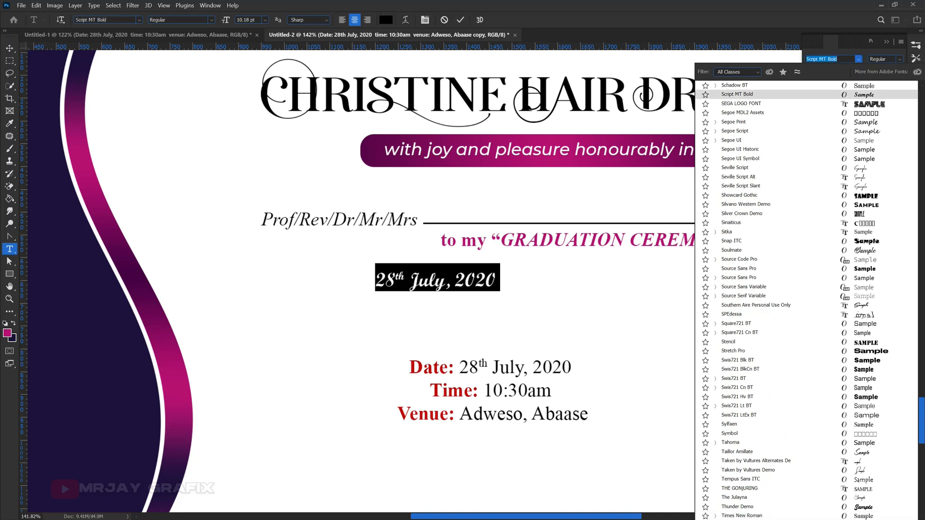
{"action": "type", "text": "ha"}
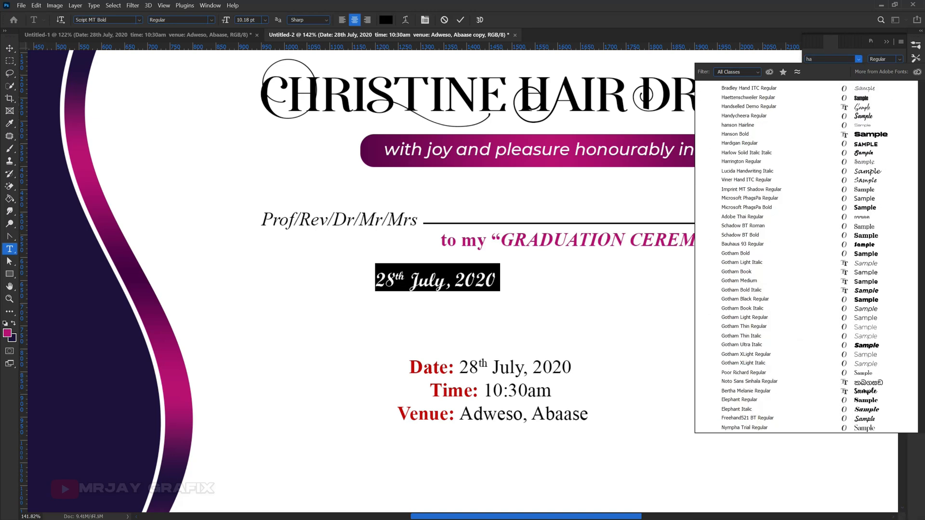
{"action": "type", "text": "ns"}
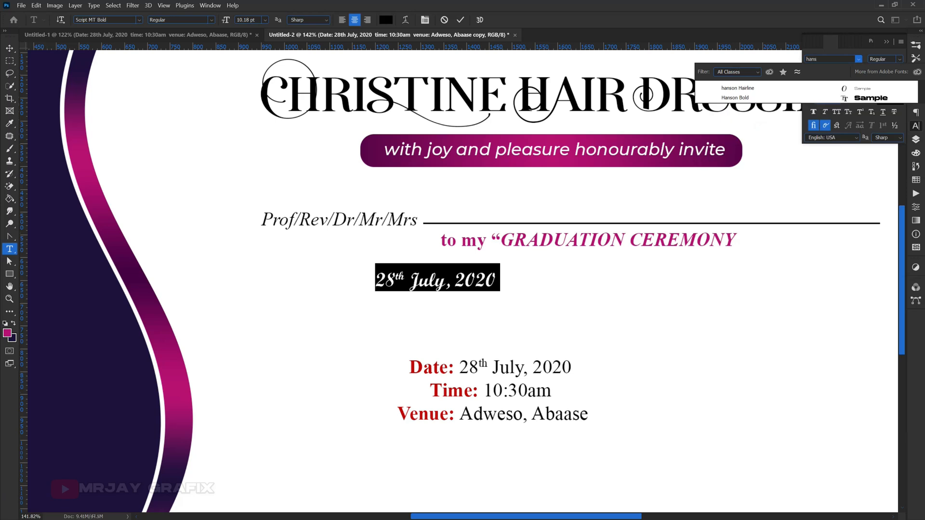
{"action": "left_click", "coordinate": [811, 98]}
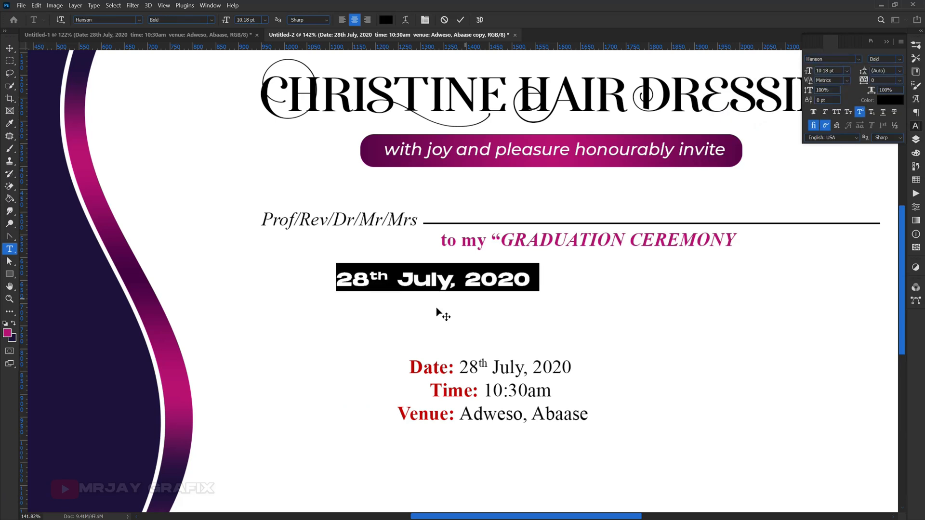
{"action": "left_click", "coordinate": [837, 113]}
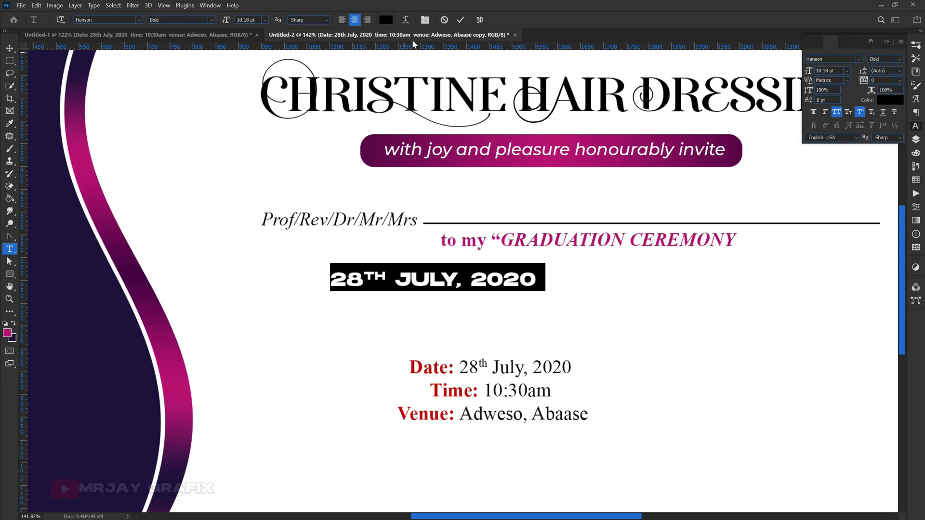
{"action": "left_click", "coordinate": [861, 113]}
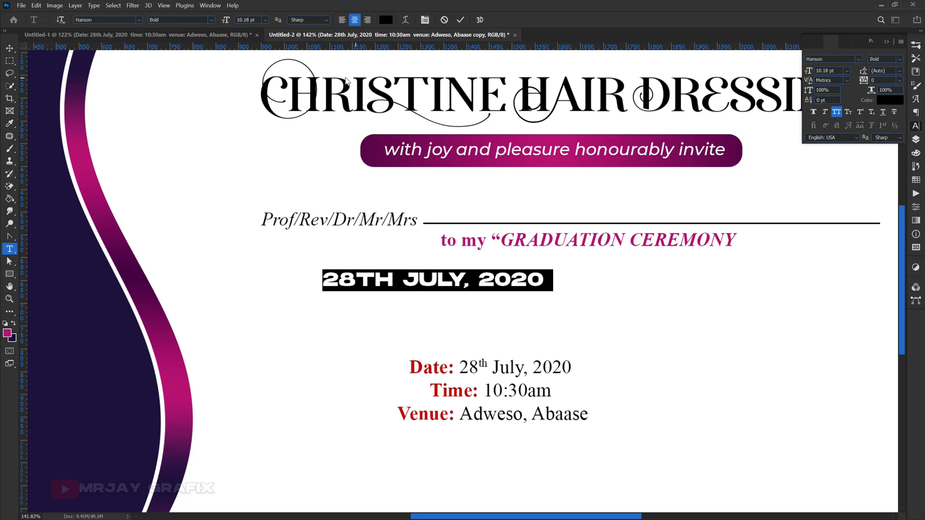
{"action": "left_click", "coordinate": [460, 19]}
{"action": "key", "text": "v"}
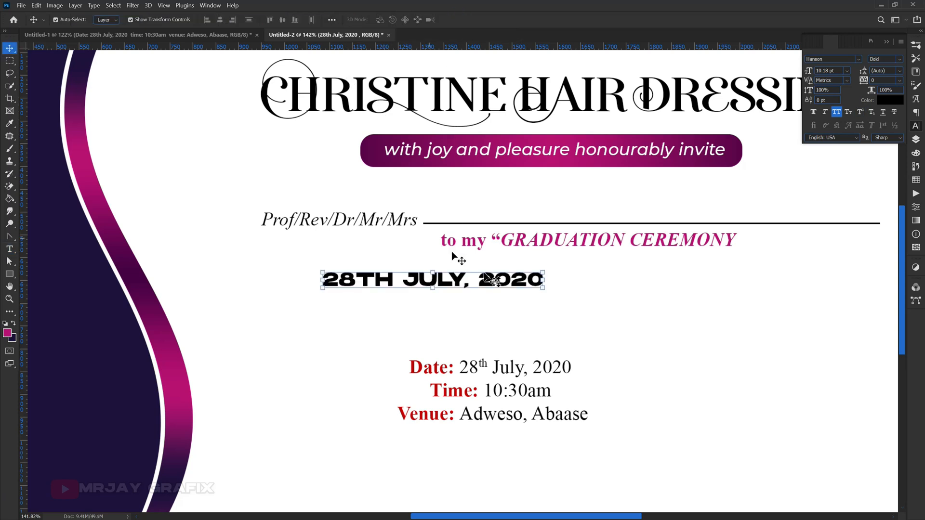
Enlarge the standalone date to about 16 pt and center it under the graduation ceremony line
{"action": "left_click_drag", "start_coordinate": [541, 273], "coordinate": [688, 290]}
{"action": "key", "text": "Return"}
{"action": "left_click_drag", "start_coordinate": [632, 272], "coordinate": [694, 285]}
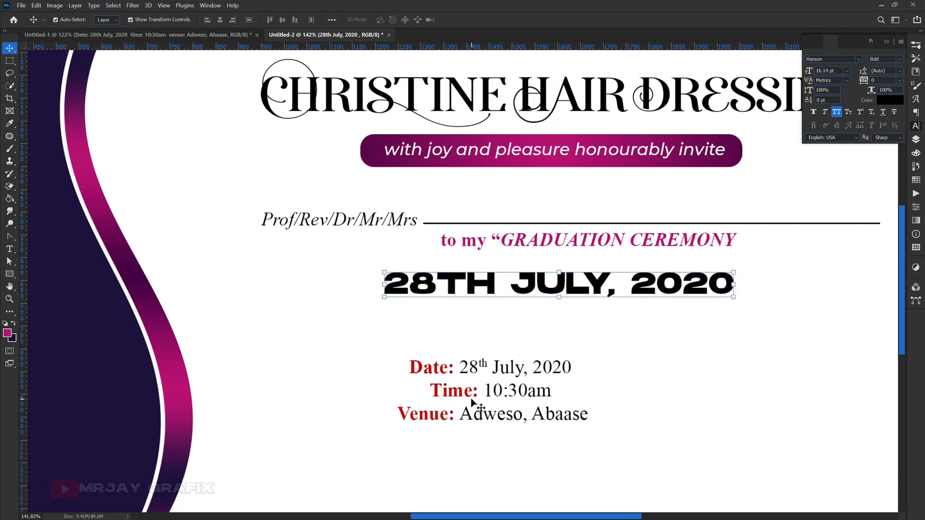
{"action": "left_click", "coordinate": [401, 463]}
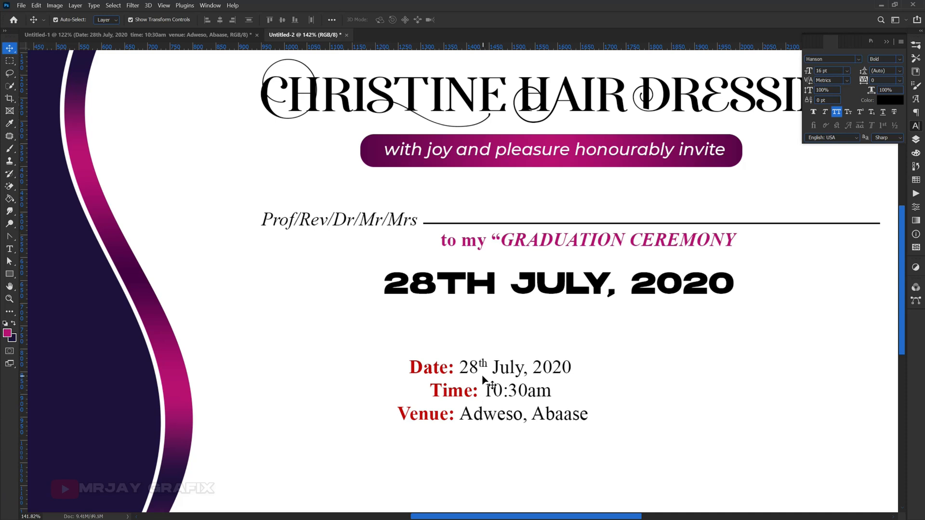
Enlarge the standalone date to about 20 pt slightly lower, and move the original event details block further down
{"action": "key", "text": "ctrl+0"}
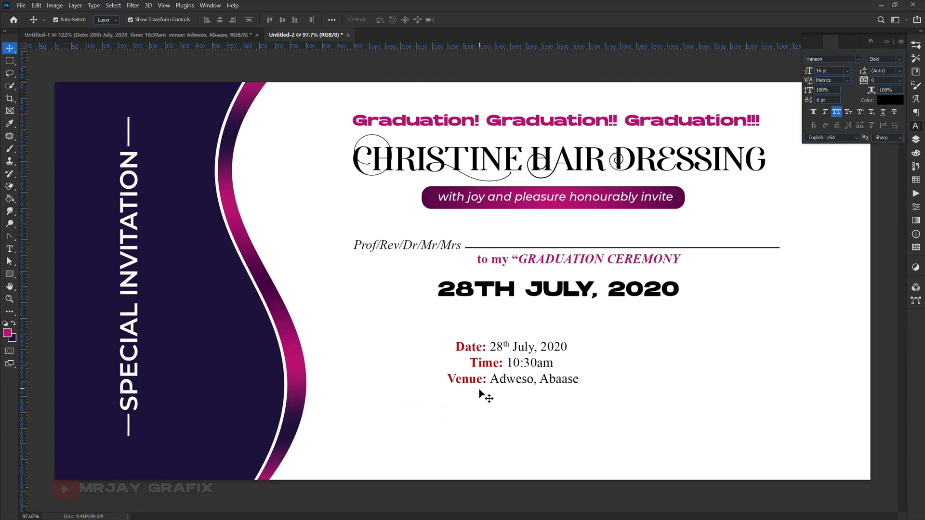
{"action": "left_click_drag", "start_coordinate": [475, 295], "coordinate": [475, 307]}
{"action": "key", "text": "ctrl+t"}
{"action": "left_click_drag", "start_coordinate": [558, 309], "coordinate": [559, 316]}
{"action": "key", "text": "Return"}
{"action": "left_click_drag", "start_coordinate": [480, 347], "coordinate": [480, 400]}
Duplicate the large date line directly below itself and replace the copy's text with "VENUE: ADWESO, ABAASE"
{"action": "left_click", "coordinate": [488, 312]}
{"action": "left_click_drag", "start_coordinate": [488, 313], "coordinate": [489, 333]}
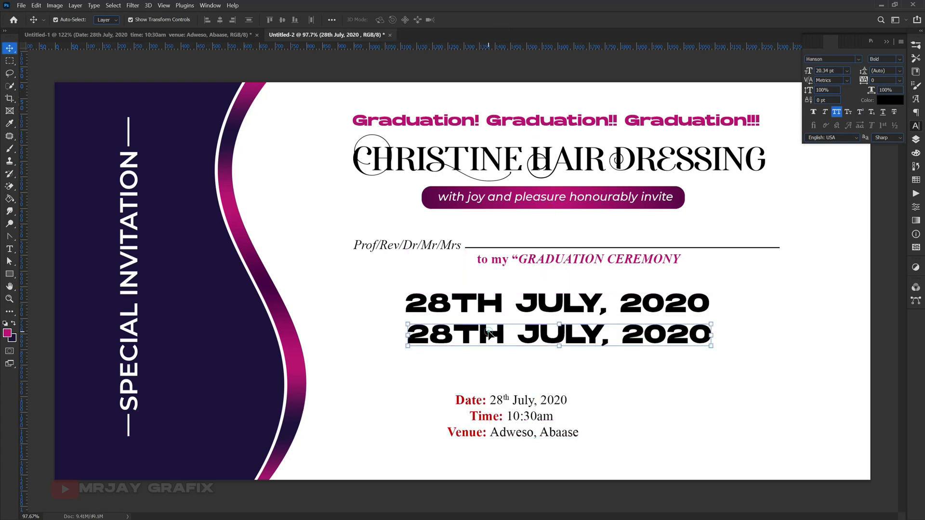
{"action": "double_click", "coordinate": [488, 334]}
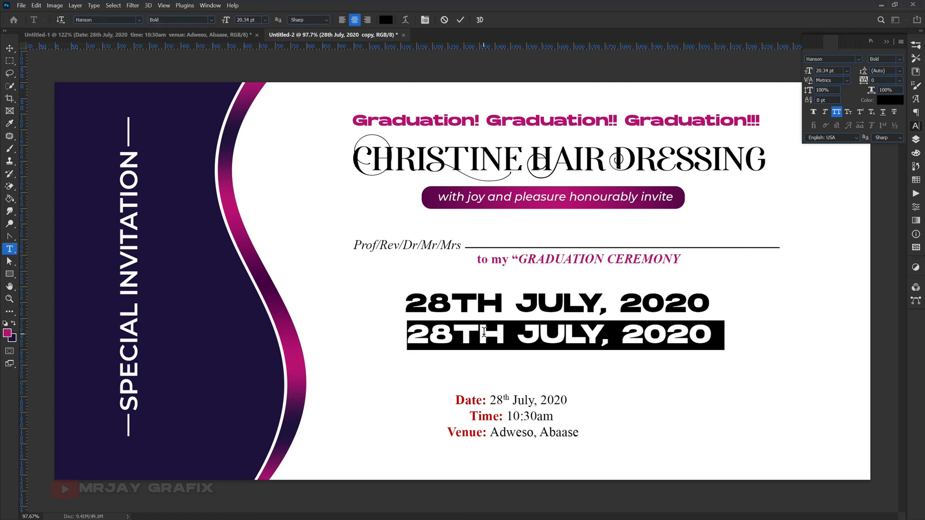
{"action": "type", "text": "VENY"}
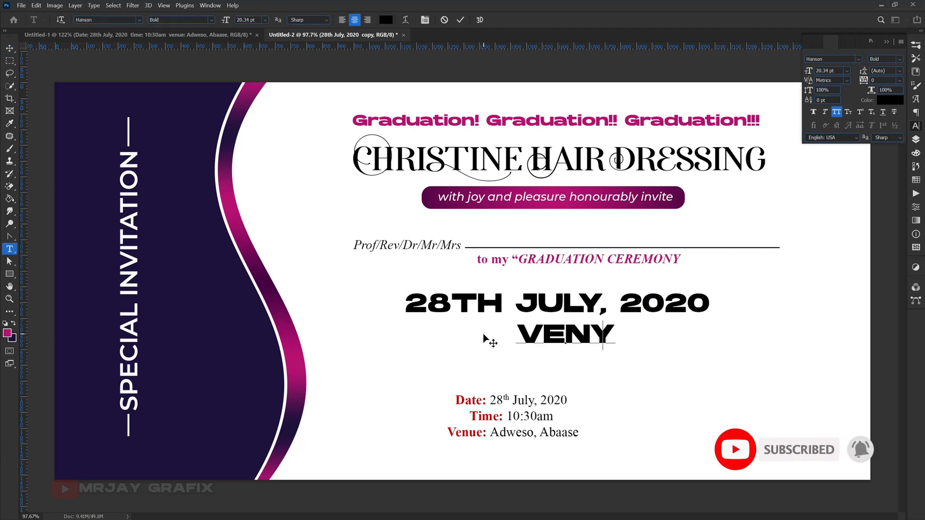
{"action": "key", "text": "BackSpace"}
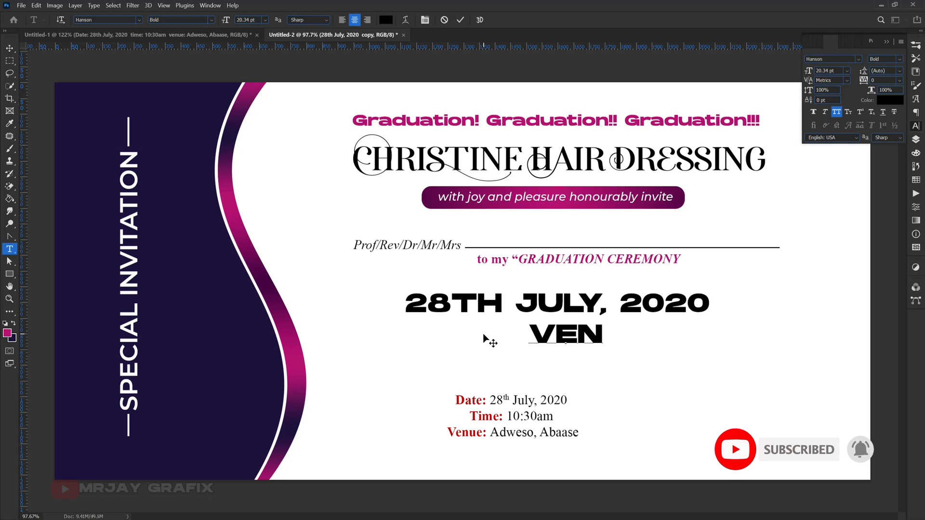
{"action": "type", "text": "ULY, 2020 VENUE: "}
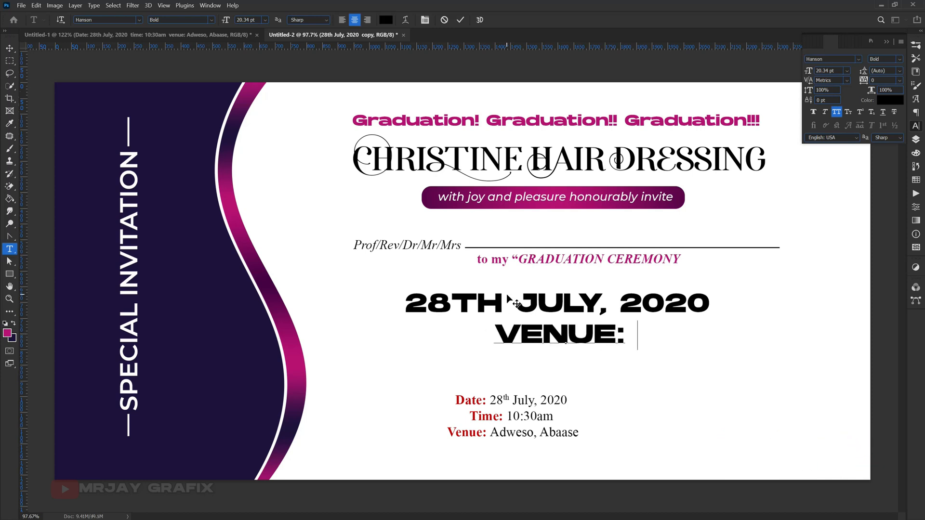
{"action": "type", "text": "AD"}
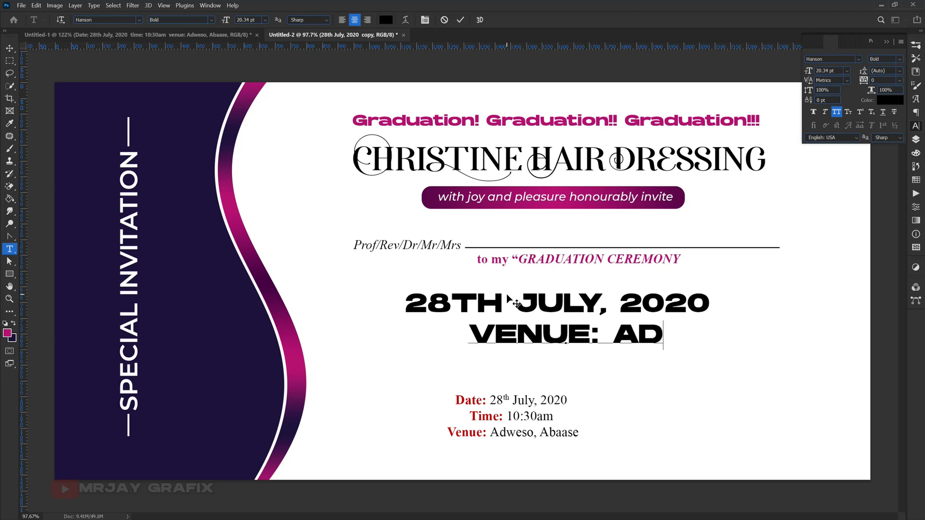
{"action": "type", "text": "WES"}
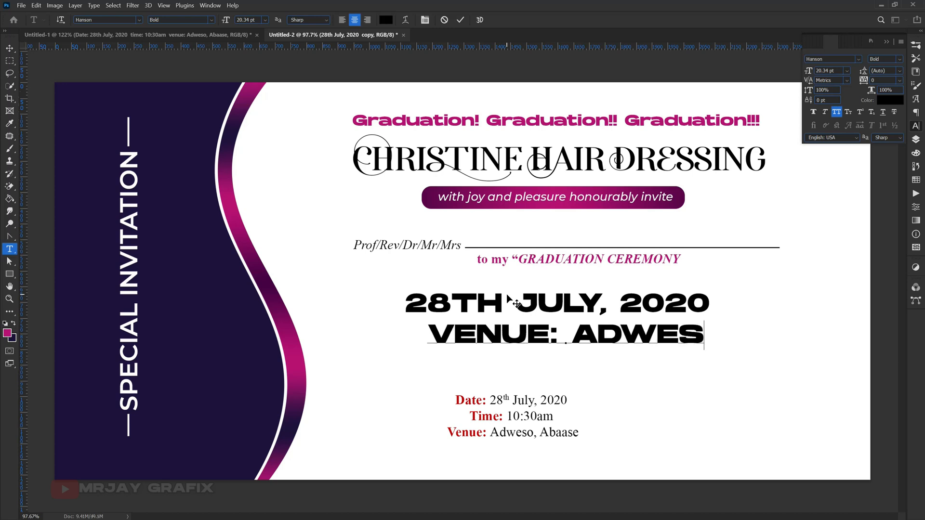
{"action": "type", "text": "O,"}
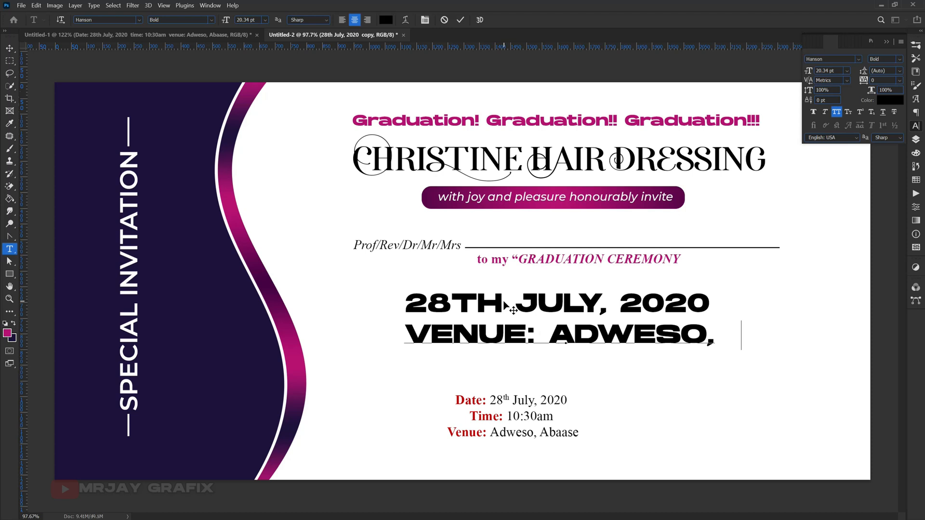
{"action": "type", "text": " A"}
{"action": "type", "text": "BAASE"}
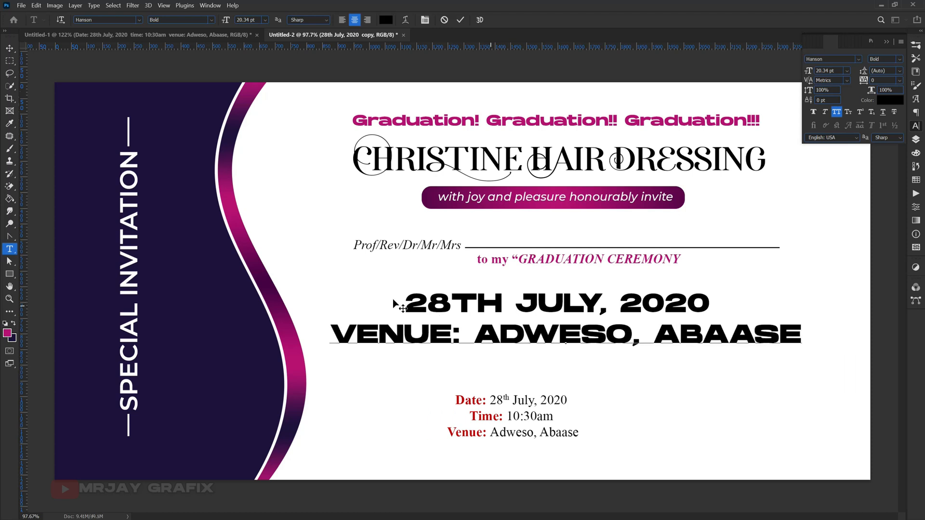
{"action": "key", "text": "ctrl+Return"}
{"action": "key", "text": "v"}
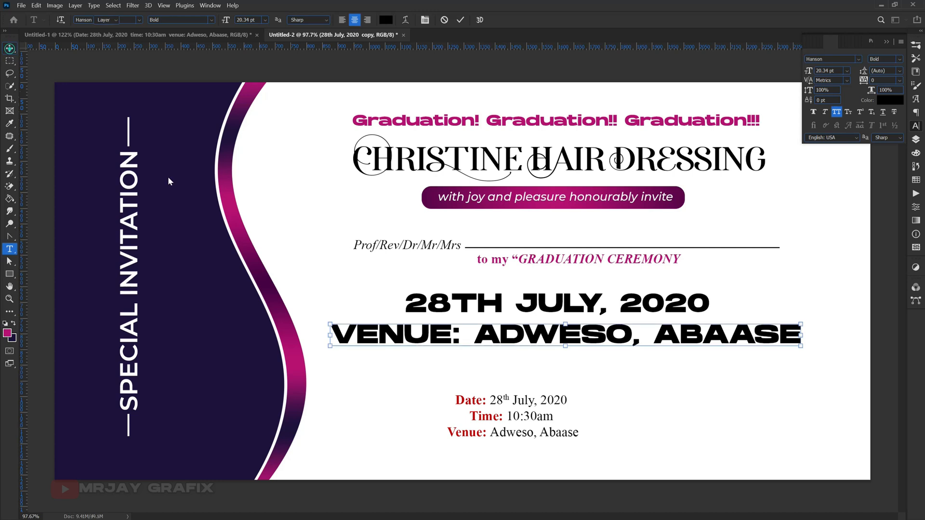
Scale the venue line down to about 12.6 pt and center it right beneath the date
{"action": "key", "text": "ctrl+t"}
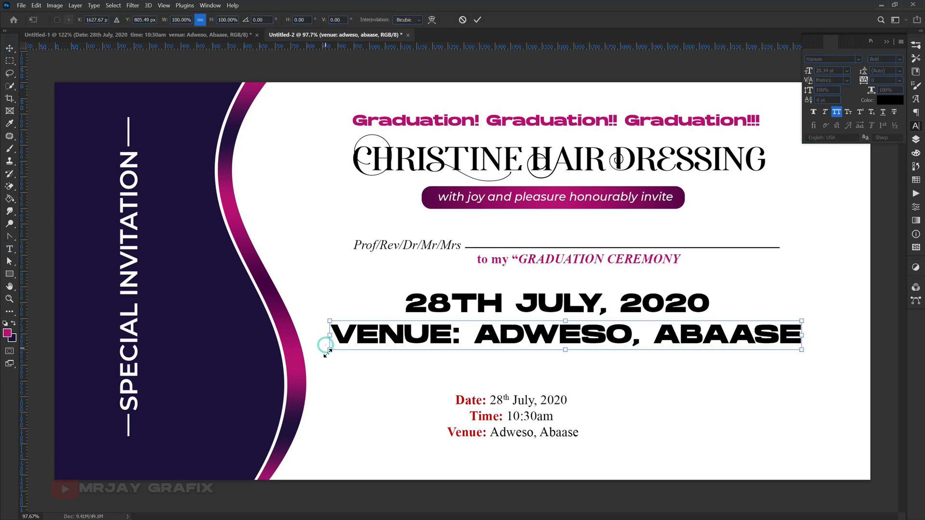
{"action": "left_click_drag", "start_coordinate": [329, 354], "coordinate": [423, 325]}
{"action": "key", "text": "Return"}
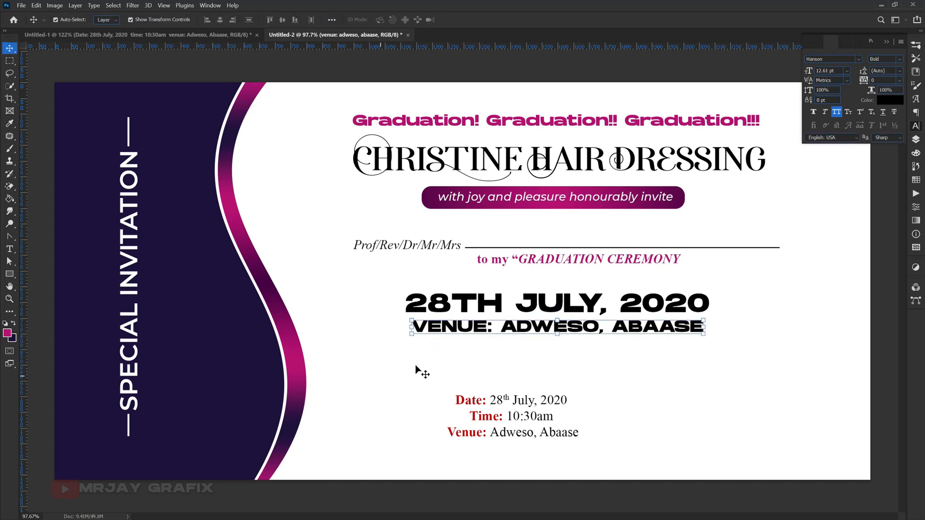
Change the venue line's font to Stretch Pro Regular
{"action": "double_click", "coordinate": [621, 329]}
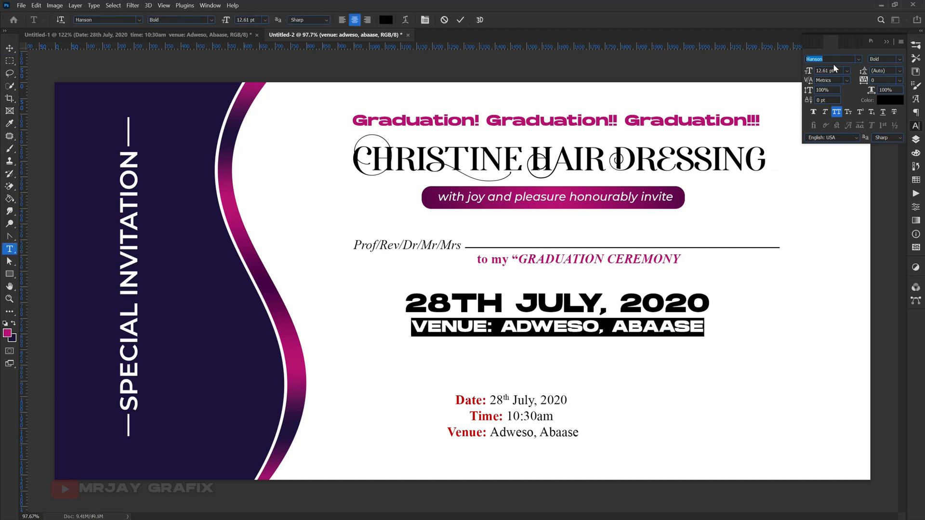
{"action": "type", "text": "ste"}
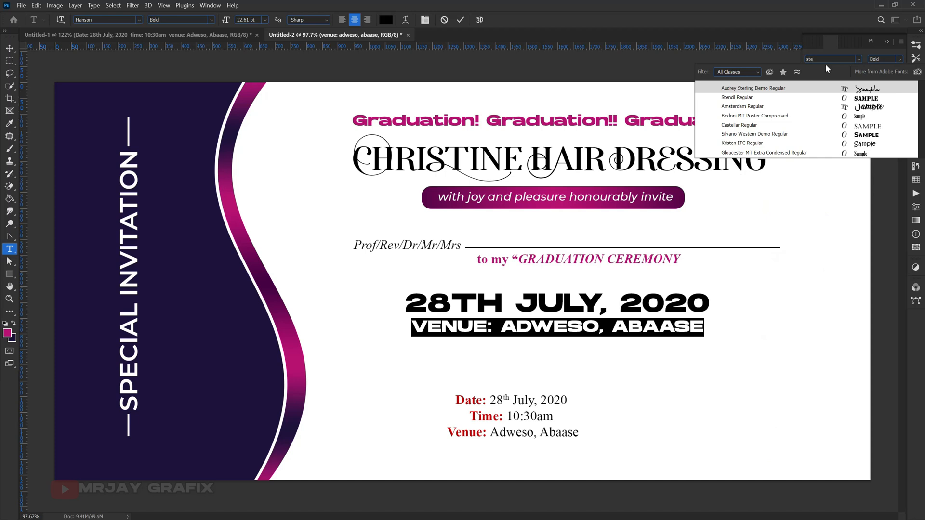
{"action": "type", "text": "stre"}
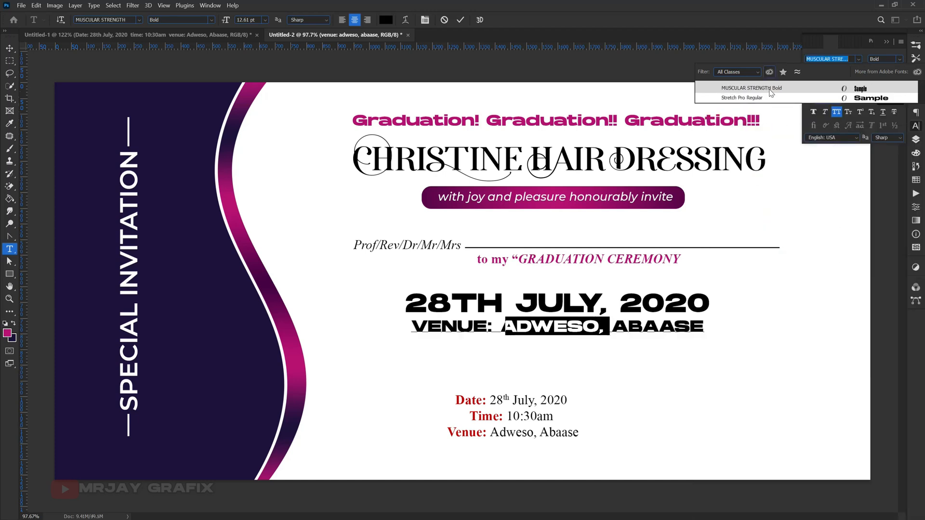
{"action": "left_click", "coordinate": [771, 97]}
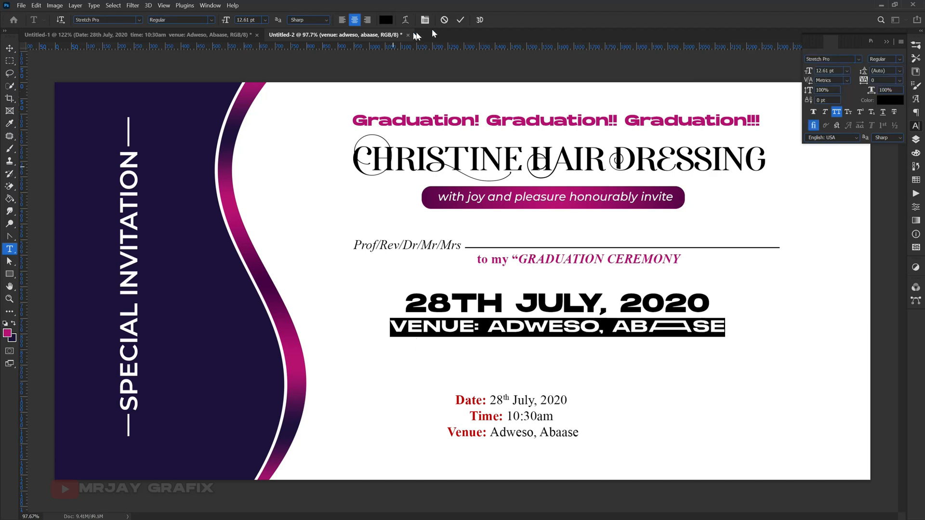
{"action": "left_click", "coordinate": [460, 23]}
{"action": "key", "text": "v"}
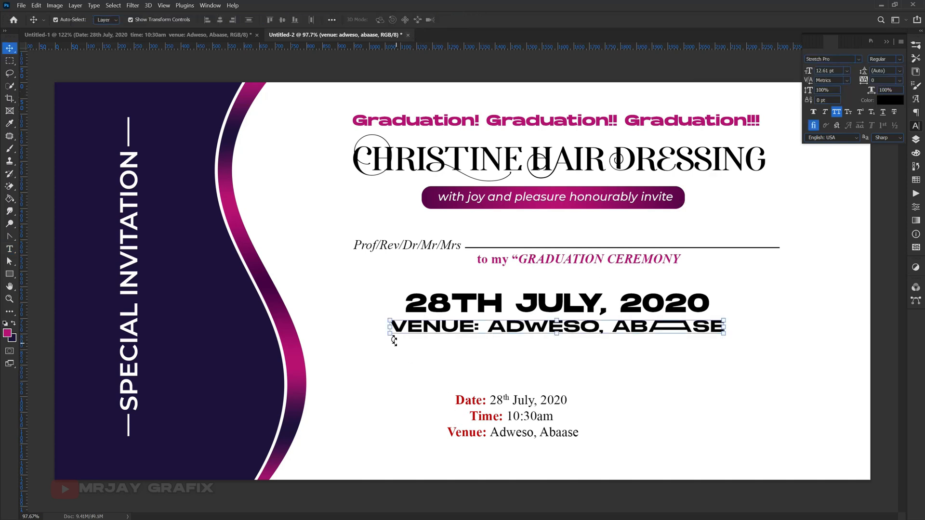
Scale the venue line down to about 11.4 pt to match the date's width and nudge it slightly up
{"action": "left_click", "coordinate": [387, 330]}
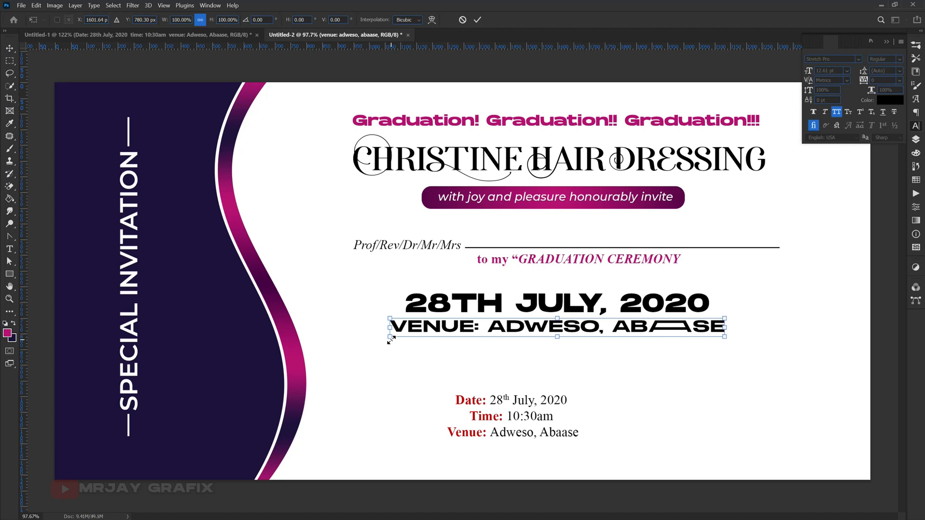
{"action": "left_click_drag", "start_coordinate": [388, 340], "coordinate": [405, 338]}
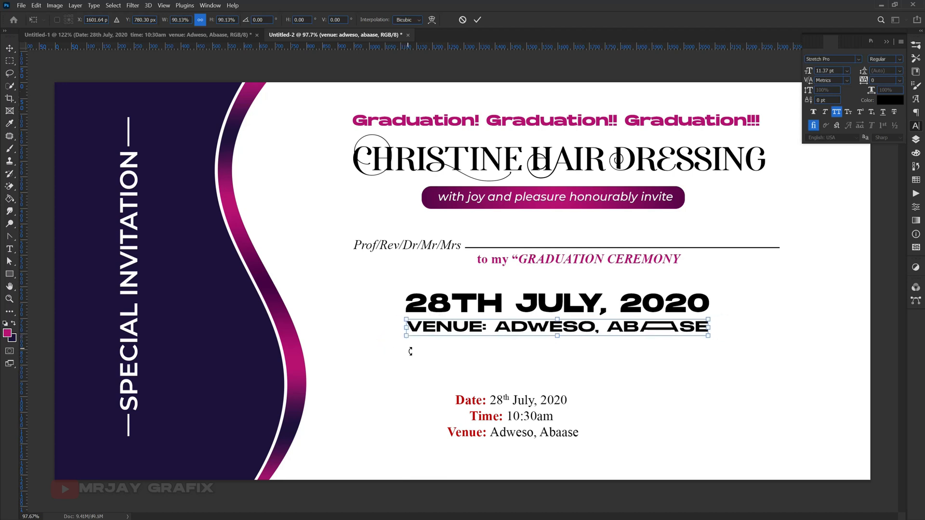
{"action": "key", "text": "Return"}
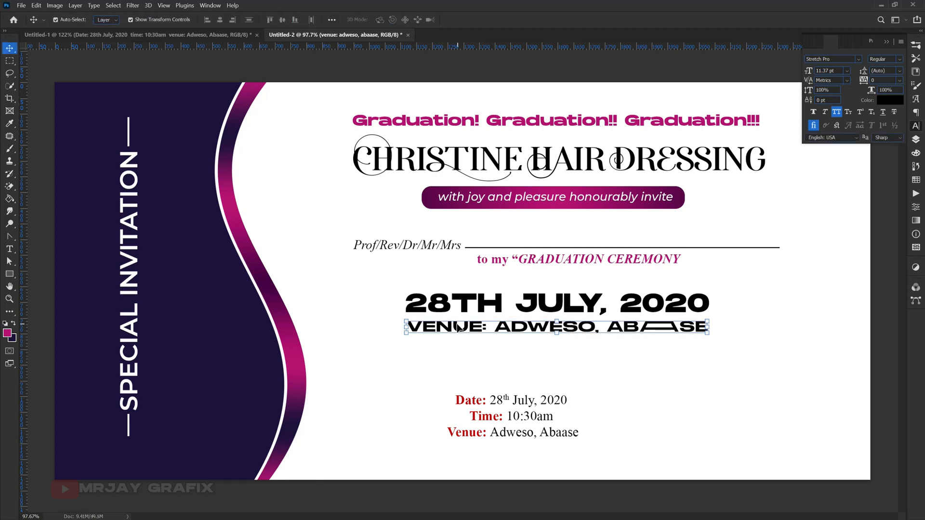
{"action": "left_click_drag", "start_coordinate": [459, 328], "coordinate": [457, 322]}
{"action": "left_click", "coordinate": [419, 371]}
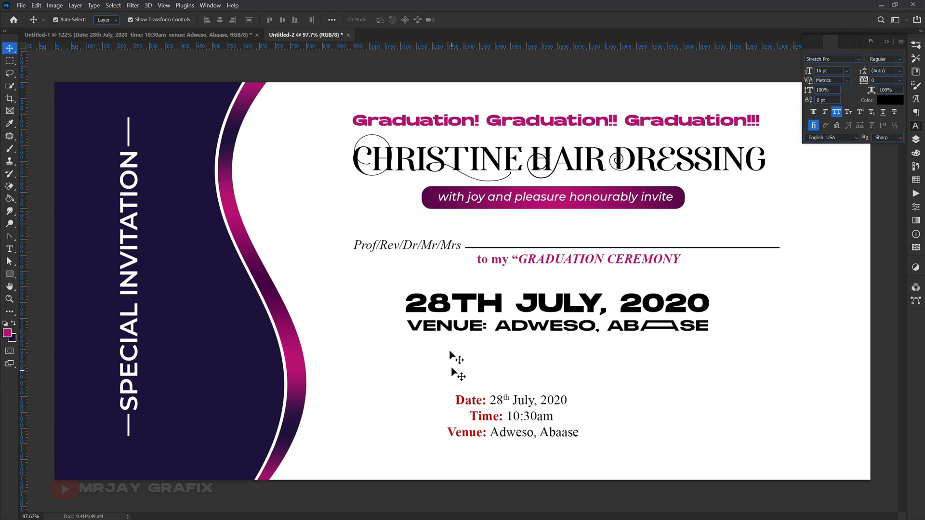
Duplicate the horizontal rule beside "Prof/Rev/Dr/Mr/Mrs"
{"action": "left_click", "coordinate": [754, 248]}
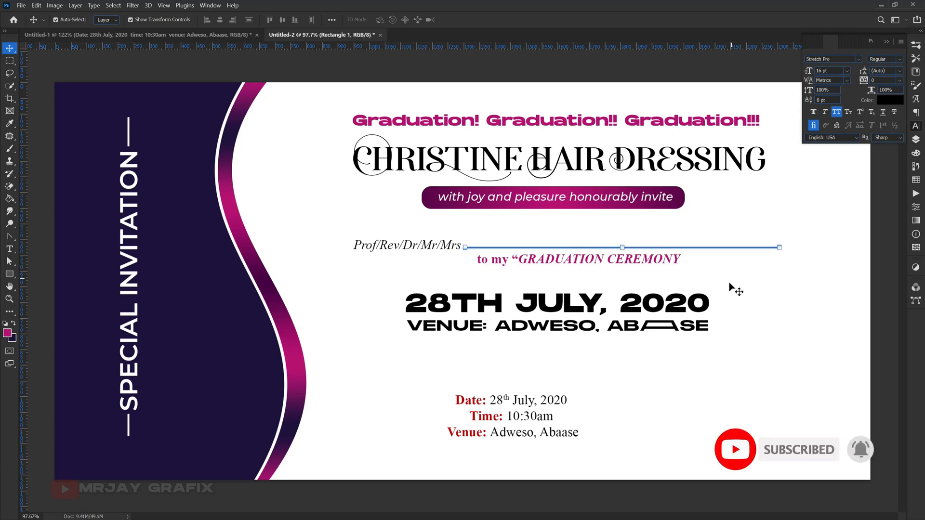
{"action": "key", "text": "ctrl+j"}
{"action": "scroll", "coordinate": [690, 244], "scroll_direction": "up", "scroll_amount": 3}
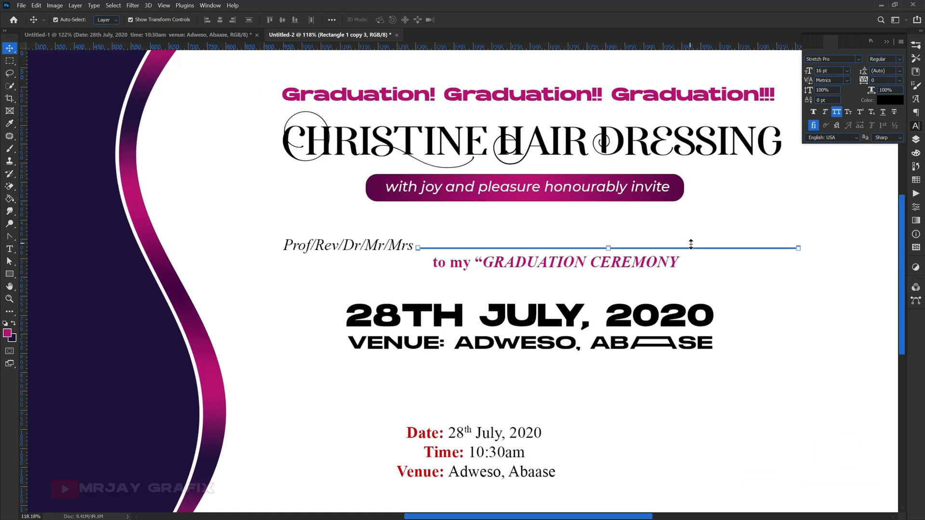
{"action": "left_click_drag", "start_coordinate": [693, 254], "coordinate": [667, 411]}
{"action": "left_click", "coordinate": [642, 437]}
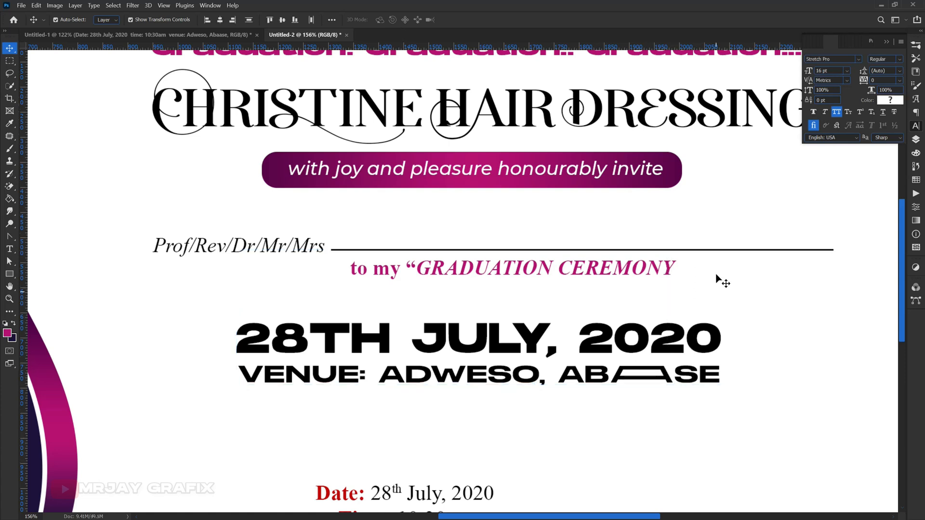
{"action": "left_click", "coordinate": [719, 250]}
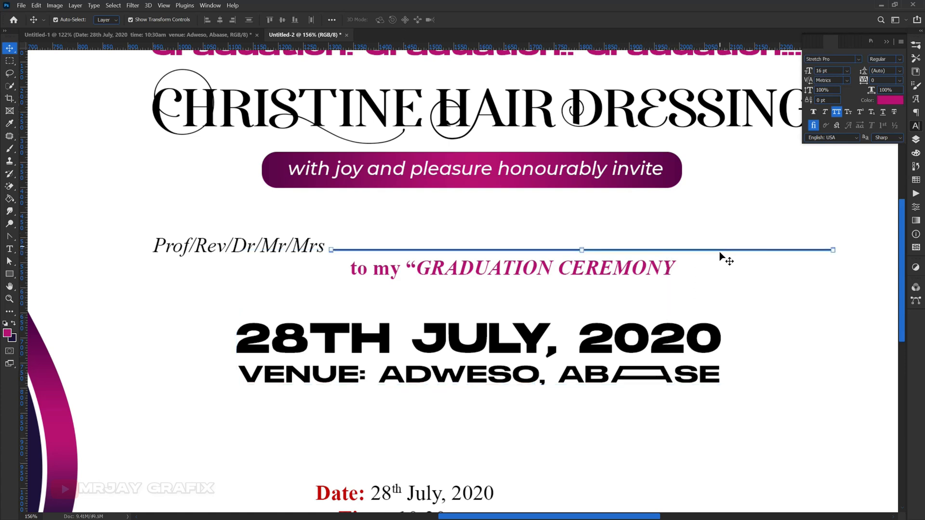
{"action": "left_click_drag", "start_coordinate": [717, 253], "coordinate": [700, 312]}
{"action": "key", "text": "ctrl+z"}
{"action": "left_click", "coordinate": [727, 306]}
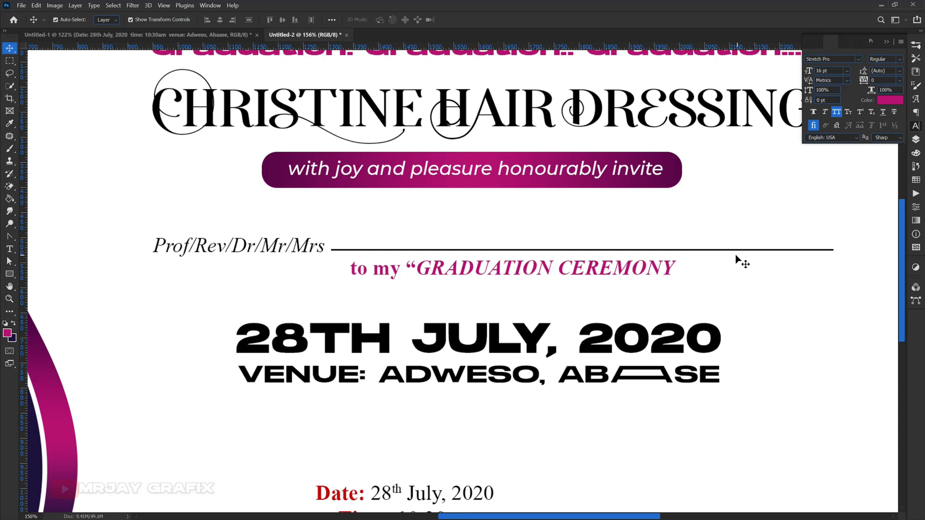
Move the duplicated rule straight down to just below the venue line
{"action": "left_click", "coordinate": [736, 252]}
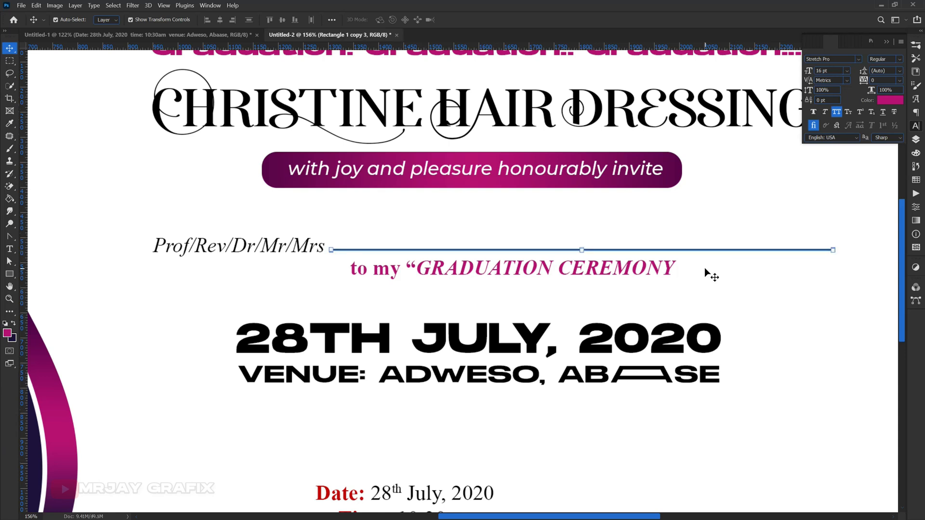
{"action": "key", "text": "alt+shift+Down"}
{"action": "key", "text": "shift+Down"}
{"action": "key", "text": "shift+Down"}
{"action": "key", "text": "shift+Down"}
{"action": "key", "text": "shift+Down"}
{"action": "key", "text": "shift+Down"}
{"action": "key", "text": "shift+Down"}
{"action": "key", "text": "shift+Down"}
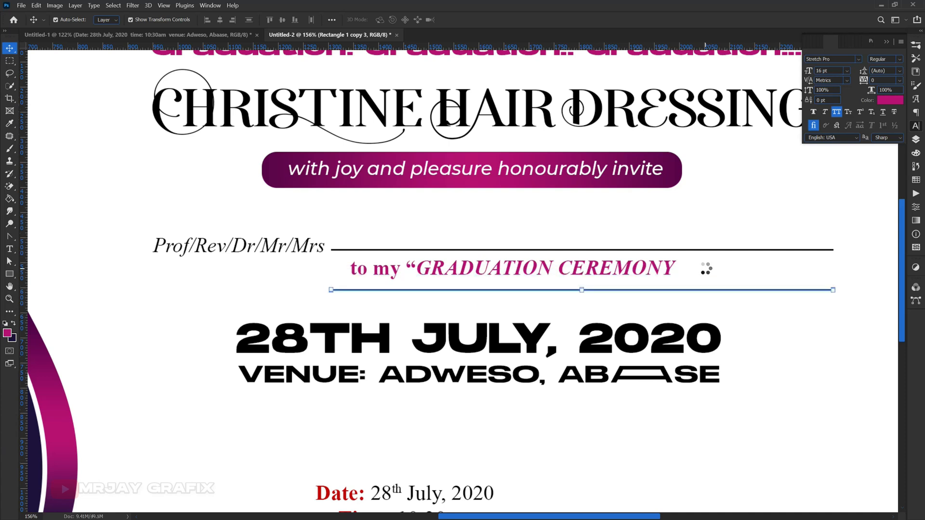
{"action": "key", "text": "shift+Down"}
{"action": "key", "text": "shift+Down"}
{"action": "key", "text": "shift+Down"}
{"action": "key", "text": "shift+Down"}
{"action": "key", "text": "shift+Down"}
{"action": "key", "text": "shift+Down"}
{"action": "key", "text": "shift+Down"}
{"action": "key", "text": "shift+Down"}
{"action": "key", "text": "shift+Down"}
{"action": "key", "text": "shift+Down"}
{"action": "key", "text": "shift+Down"}
{"action": "key", "text": "shift+Down"}
{"action": "key", "text": "shift+Down"}
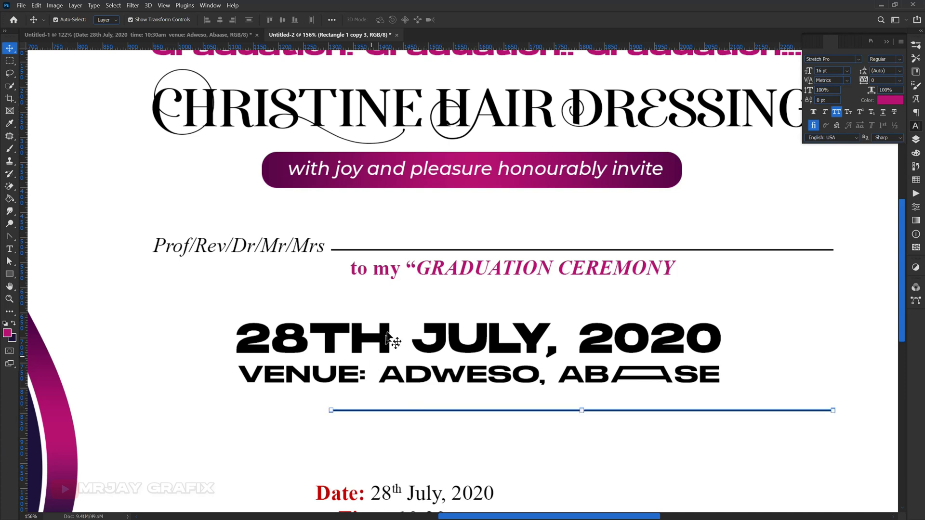
Shift the date and venue lines right and slightly up, and color the venue text magenta b80e78 sampled from the invitation banner
{"action": "scroll", "coordinate": [388, 337], "scroll_direction": "down", "scroll_amount": 5}
{"action": "left_click_drag", "start_coordinate": [444, 304], "coordinate": [492, 322]}
{"action": "left_click", "coordinate": [884, 101]}
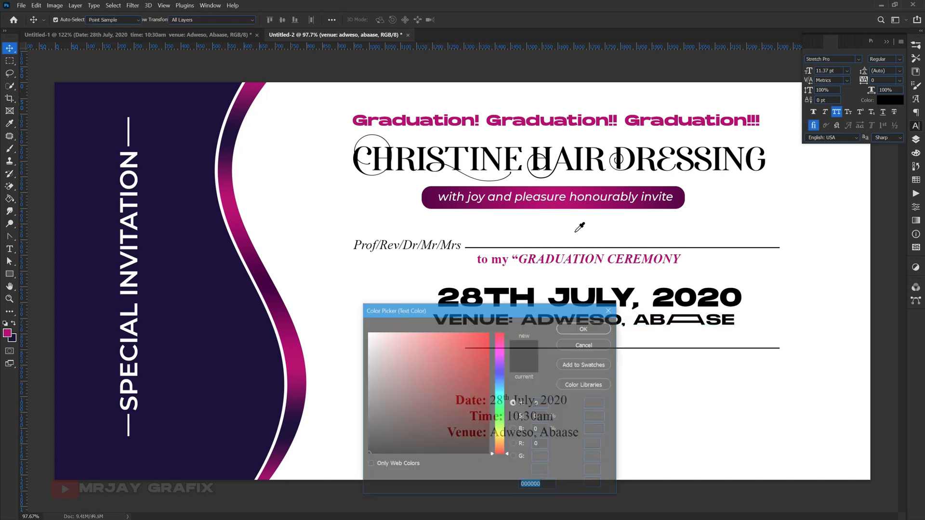
{"action": "left_click", "coordinate": [553, 203]}
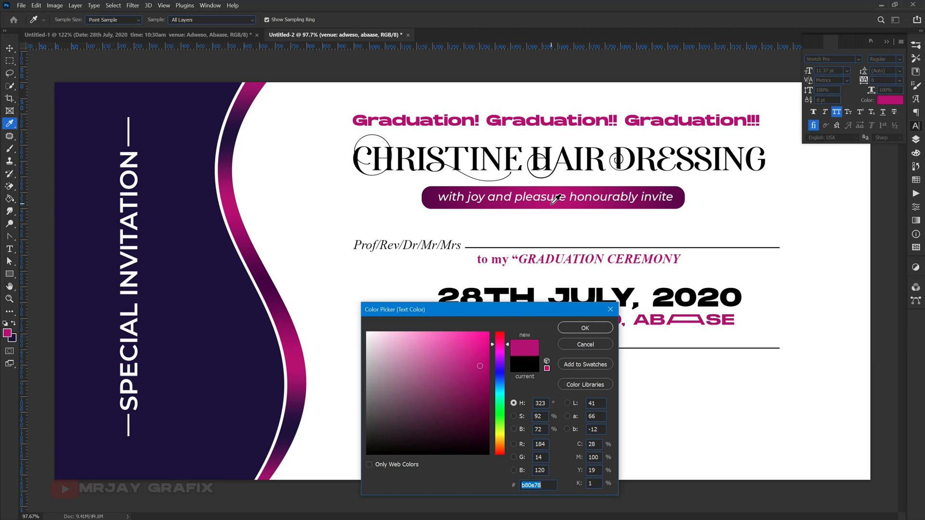
{"action": "left_click", "coordinate": [581, 329]}
{"action": "key", "text": "v"}
Color the large date text deep blue 2b0693, based on the dark side panel's color
{"action": "left_click", "coordinate": [573, 299]}
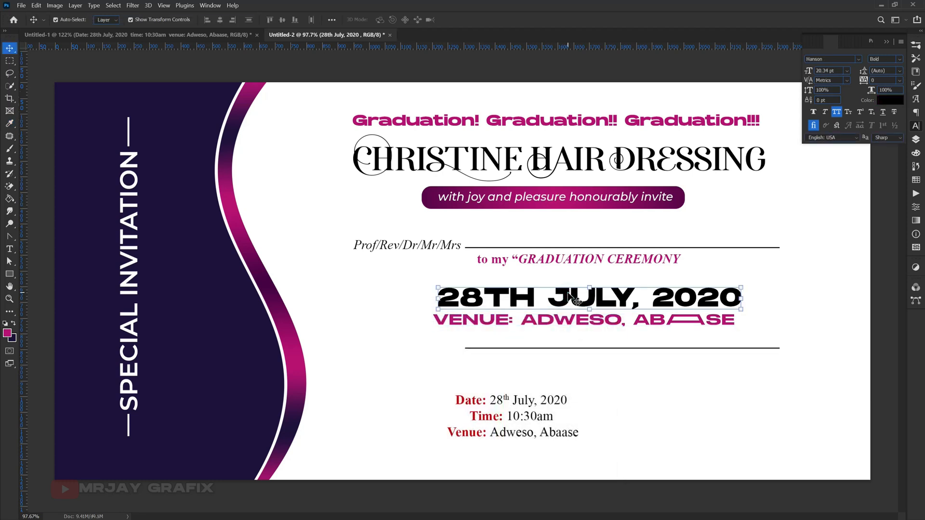
{"action": "left_click", "coordinate": [881, 103]}
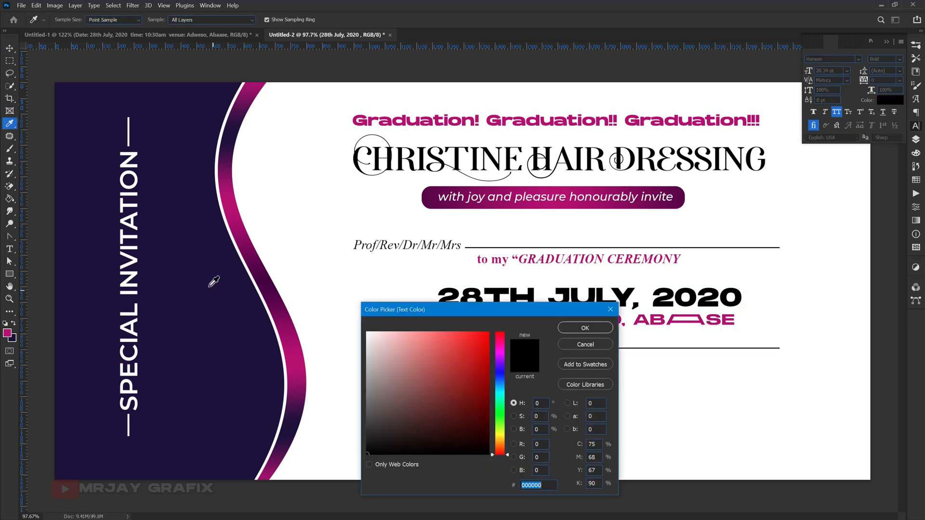
{"action": "left_click", "coordinate": [208, 283]}
{"action": "left_click", "coordinate": [484, 383]}
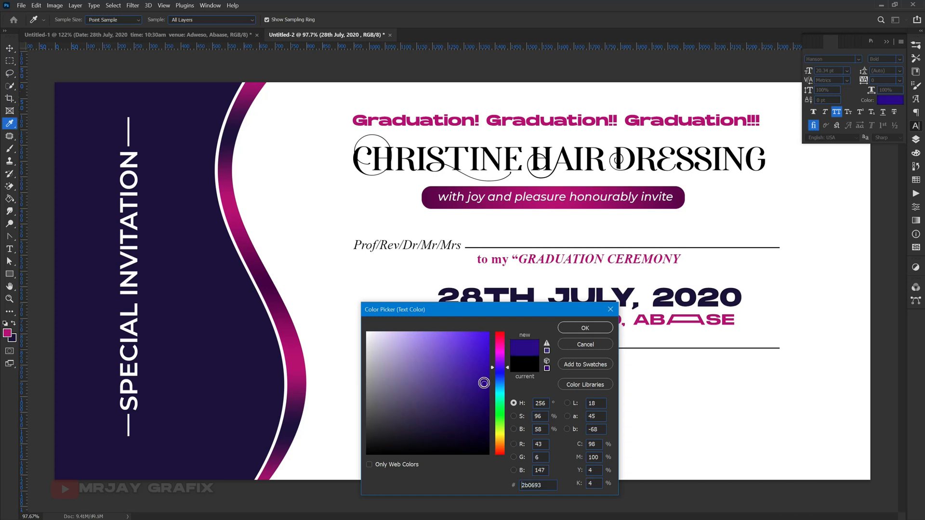
{"action": "left_click", "coordinate": [585, 328]}
{"action": "left_click", "coordinate": [380, 371]}
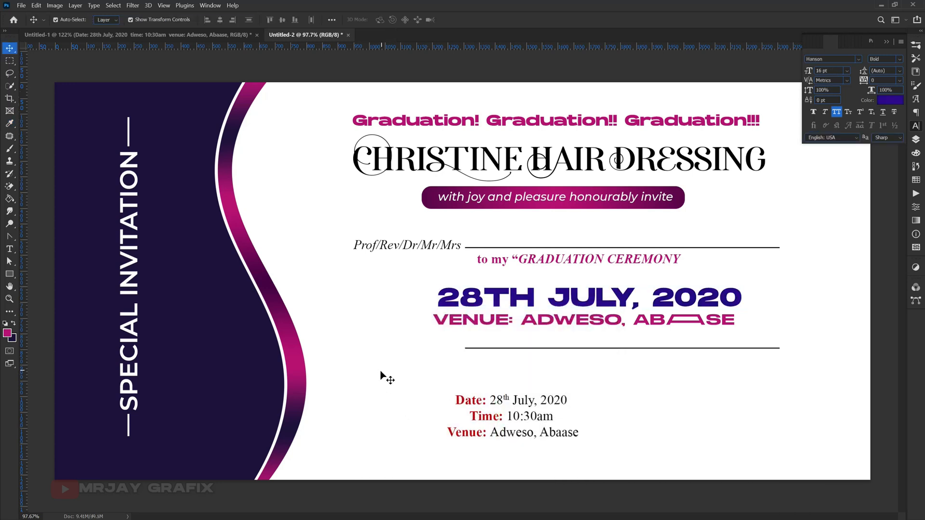
Set the fill of the bottom curved shape, Rectangle 1, to deep blue 2b0693 sampled from the date text
{"action": "scroll", "coordinate": [360, 380], "scroll_direction": "down", "scroll_amount": 1}
{"action": "left_click", "coordinate": [233, 374]}
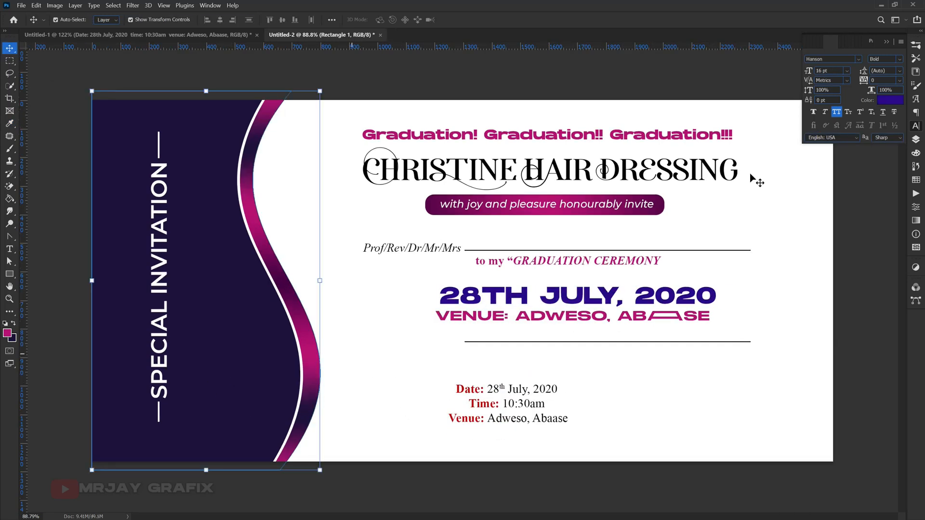
{"action": "left_click", "coordinate": [916, 141]}
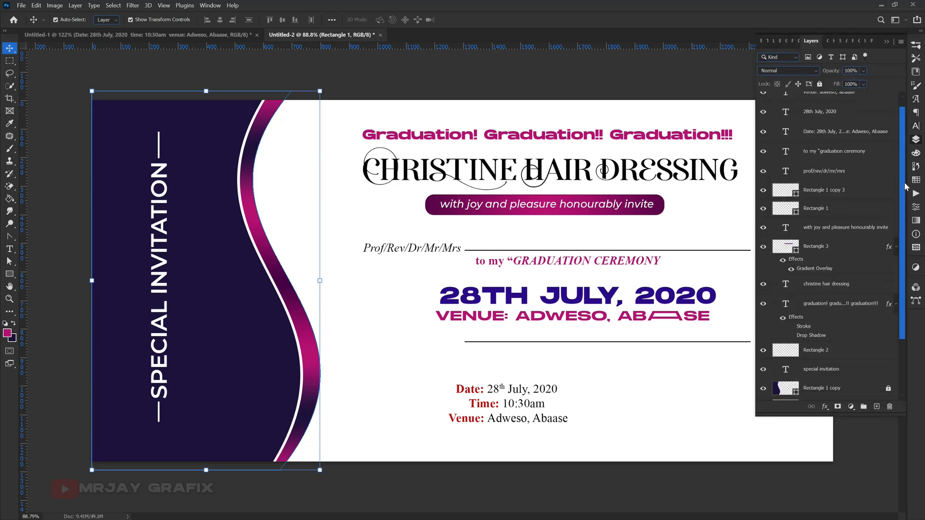
{"action": "left_click_drag", "start_coordinate": [905, 187], "coordinate": [902, 255]}
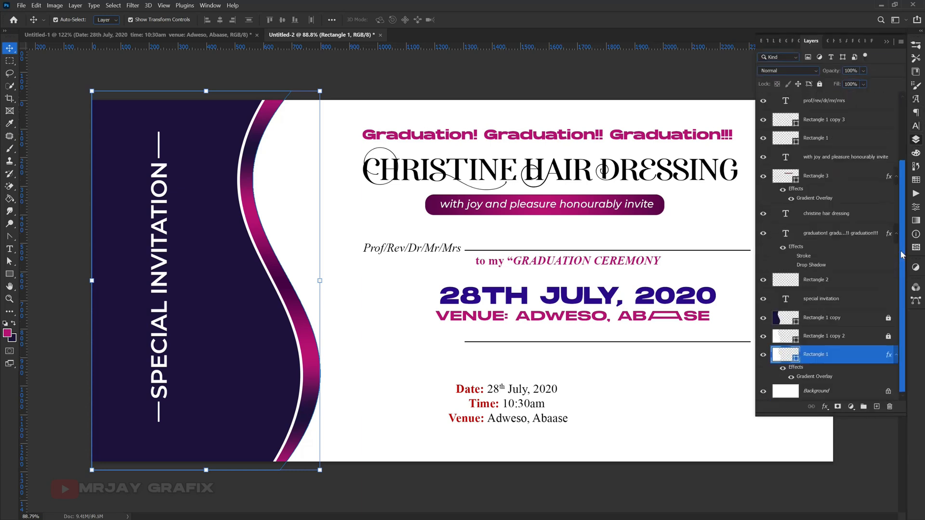
{"action": "double_click", "coordinate": [786, 355]}
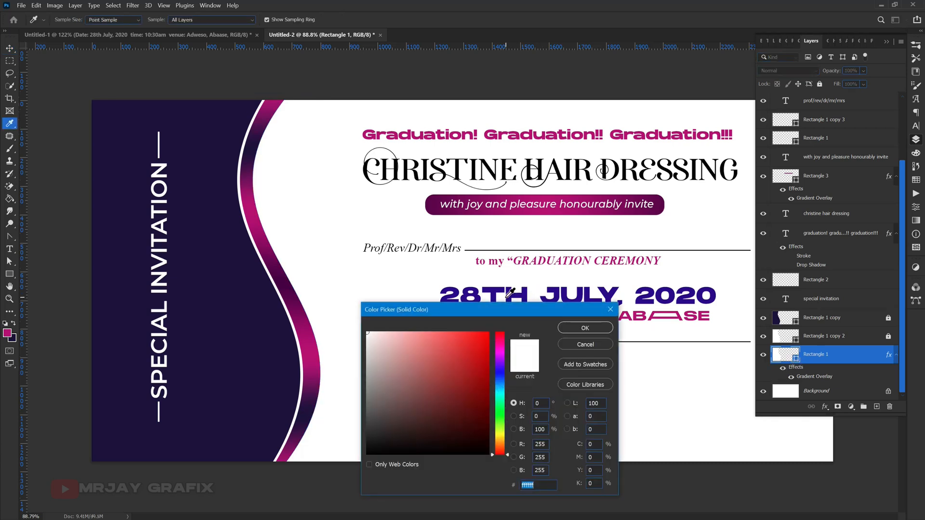
{"action": "left_click", "coordinate": [510, 295]}
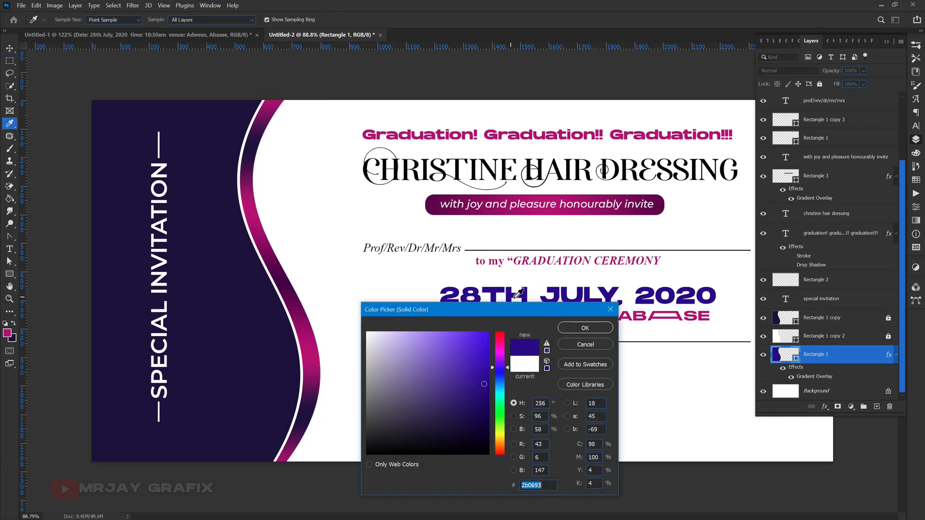
{"action": "left_click", "coordinate": [585, 328]}
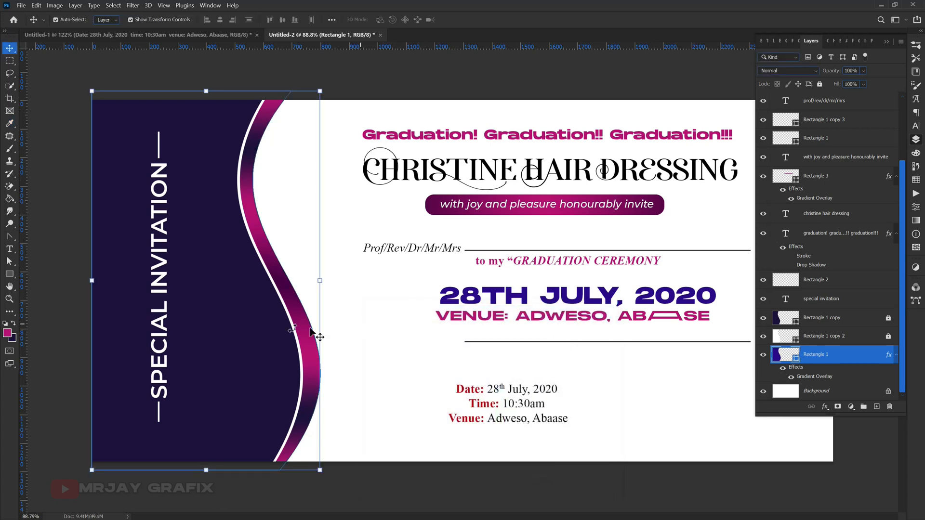
Unlock the dark side panel layer, Rectangle 1 copy, recolor its fill to purple-blue 2c156b, and lock it again
{"action": "left_click", "coordinate": [827, 321]}
{"action": "left_click", "coordinate": [820, 84]}
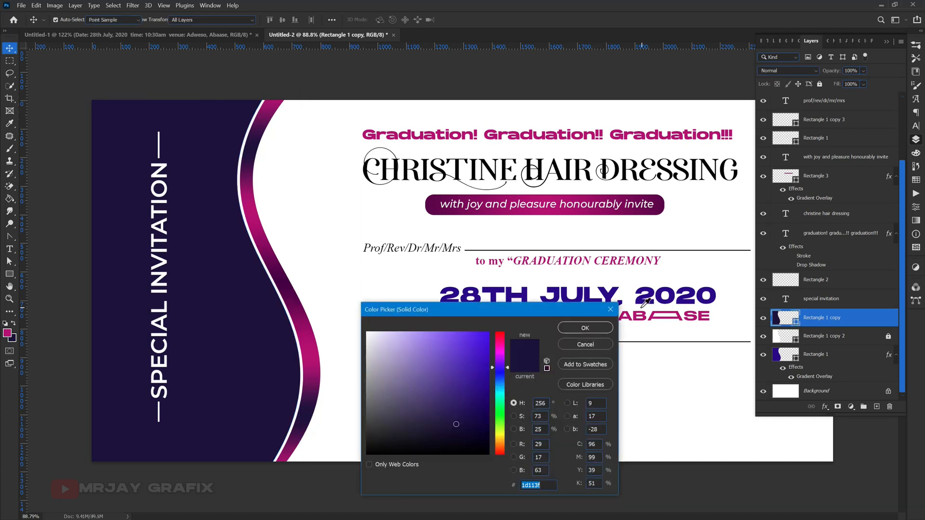
{"action": "left_click", "coordinate": [500, 293]}
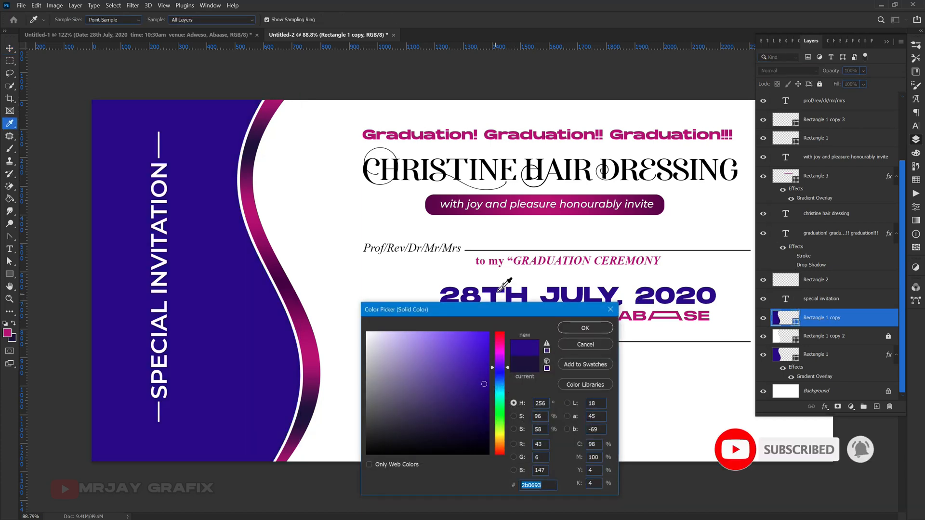
{"action": "left_click", "coordinate": [487, 395]}
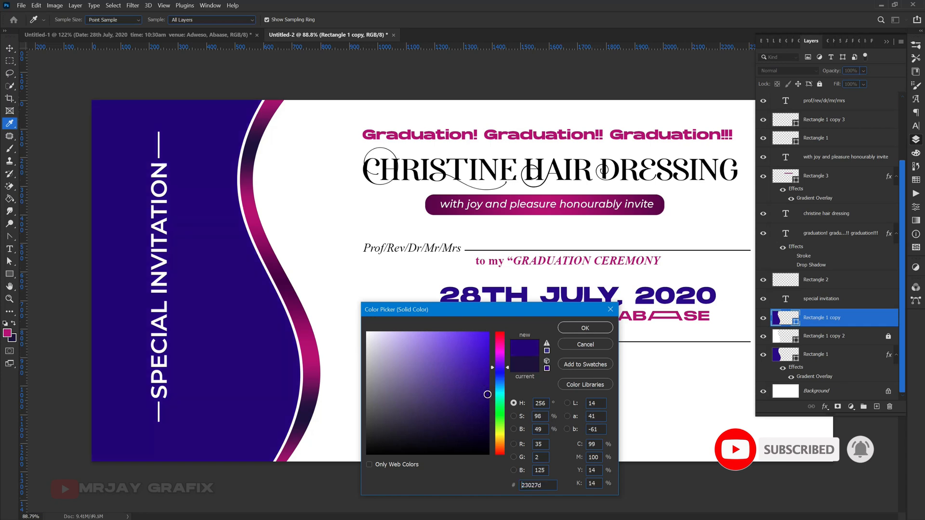
{"action": "left_click", "coordinate": [465, 403]}
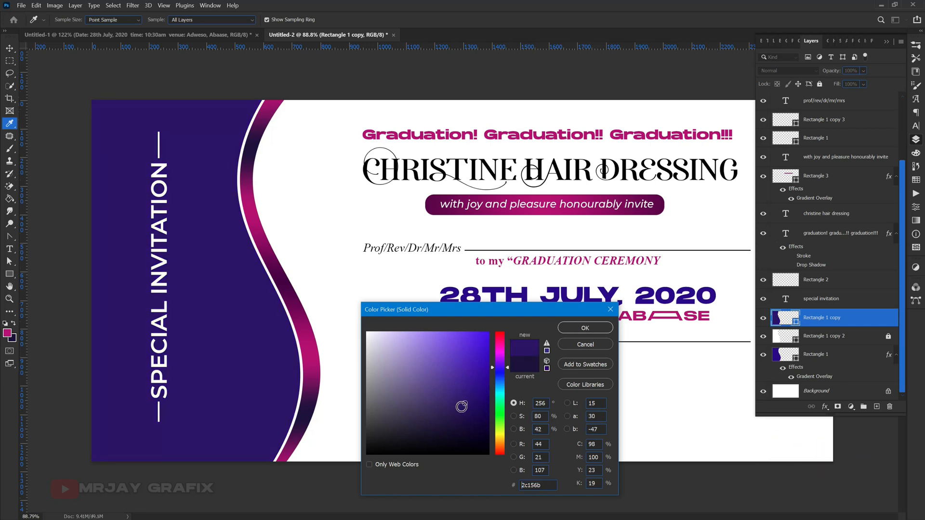
{"action": "key", "text": "Return"}
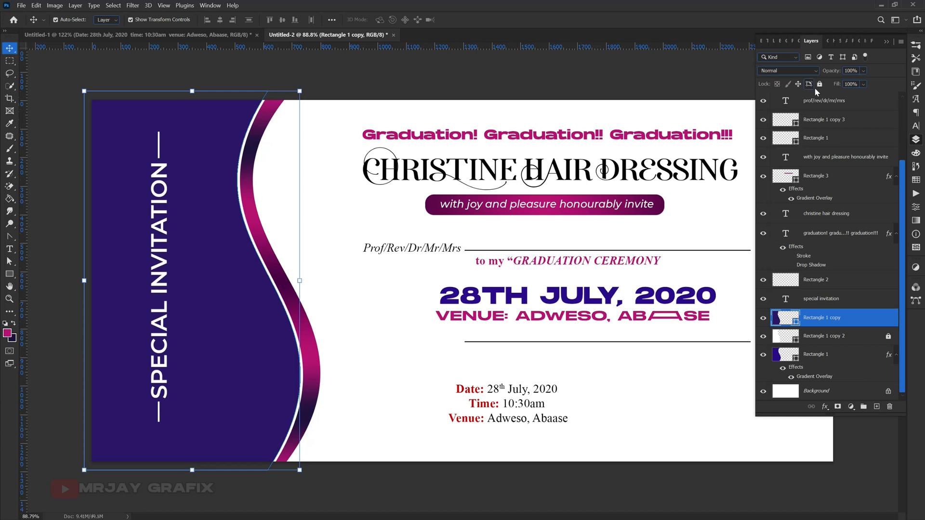
{"action": "left_click", "coordinate": [821, 85]}
{"action": "left_click", "coordinate": [419, 336]}
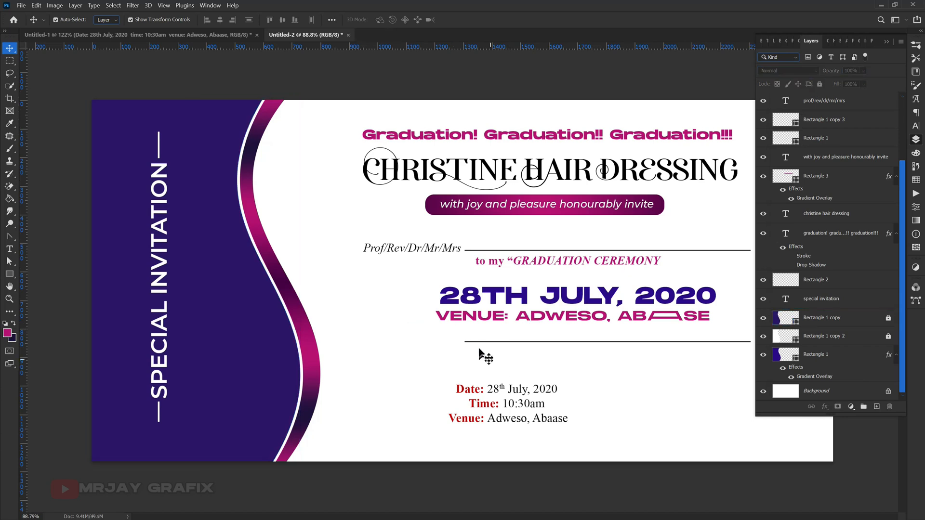
Nudge the lower horizontal rule up and slightly left so it sits directly beneath the venue line
{"action": "scroll", "coordinate": [479, 354], "scroll_direction": "down", "scroll_amount": 1}
{"action": "scroll", "coordinate": [551, 364], "scroll_direction": "up", "scroll_amount": 2}
{"action": "left_click", "coordinate": [544, 347]}
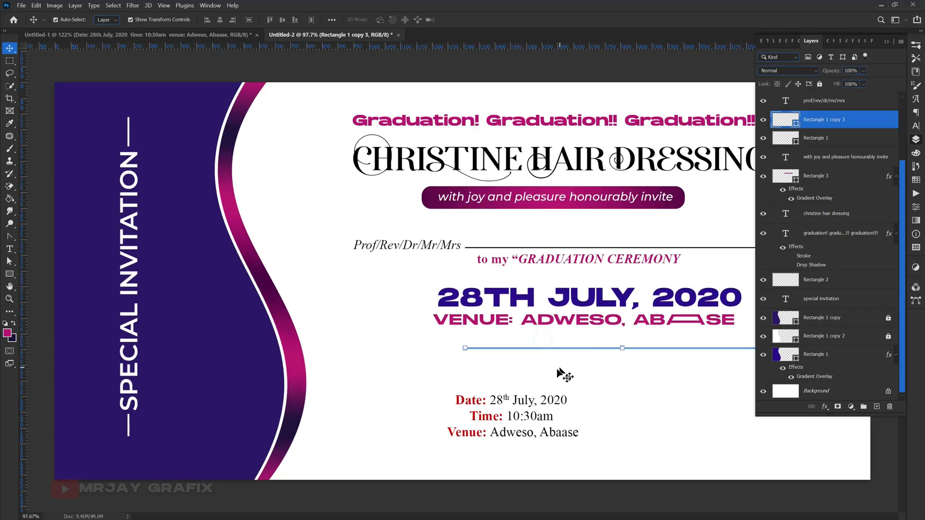
{"action": "key", "text": "shift+Up"}
{"action": "key", "text": "shift+Up"}
{"action": "key", "text": "shift+Left"}
{"action": "key", "text": "shift+Left"}
{"action": "key", "text": "shift+Up"}
{"action": "key", "text": "shift+Up"}
{"action": "key", "text": "shift+Up"}
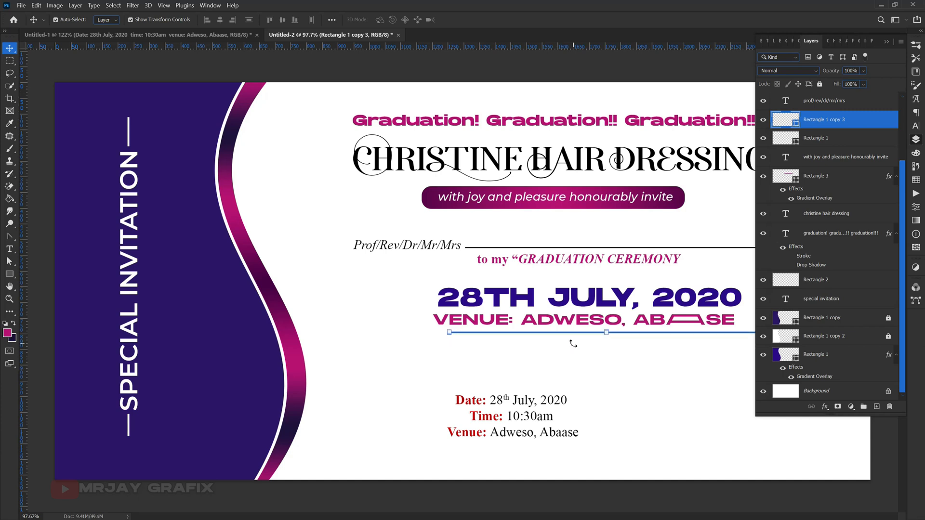
{"action": "scroll", "coordinate": [352, 412], "scroll_direction": "down", "scroll_amount": 2}
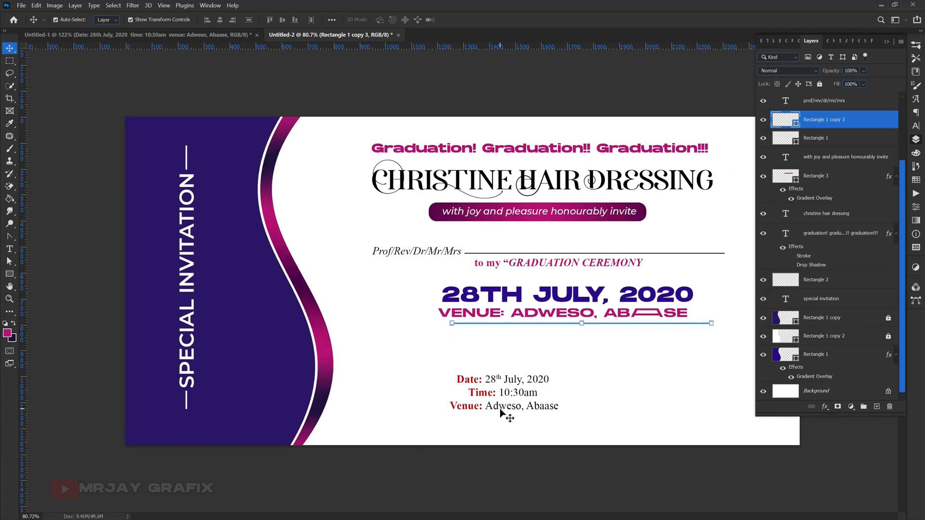
{"action": "left_click", "coordinate": [714, 323]}
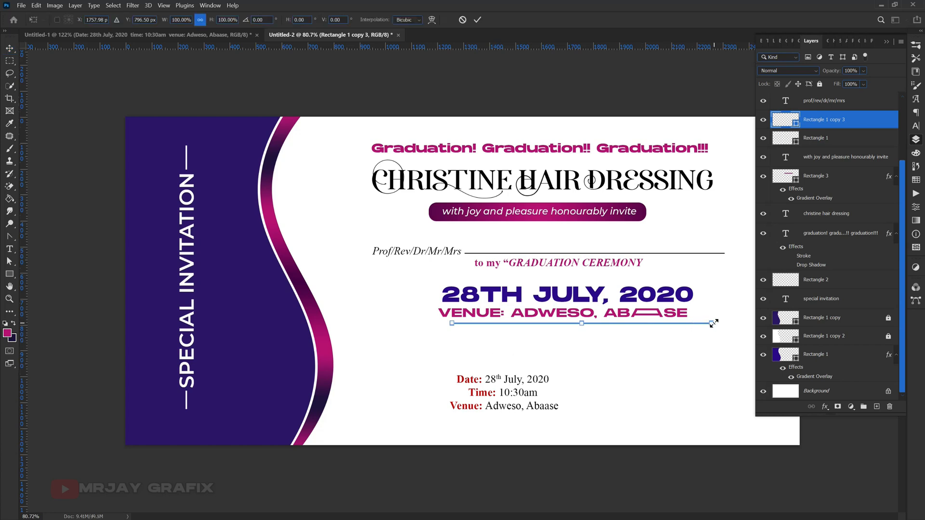
{"action": "key", "text": "Return"}
Delete the date and venue lines from the red-labelled details text block, keeping only "Time: 10:30am"
{"action": "left_click", "coordinate": [481, 395]}
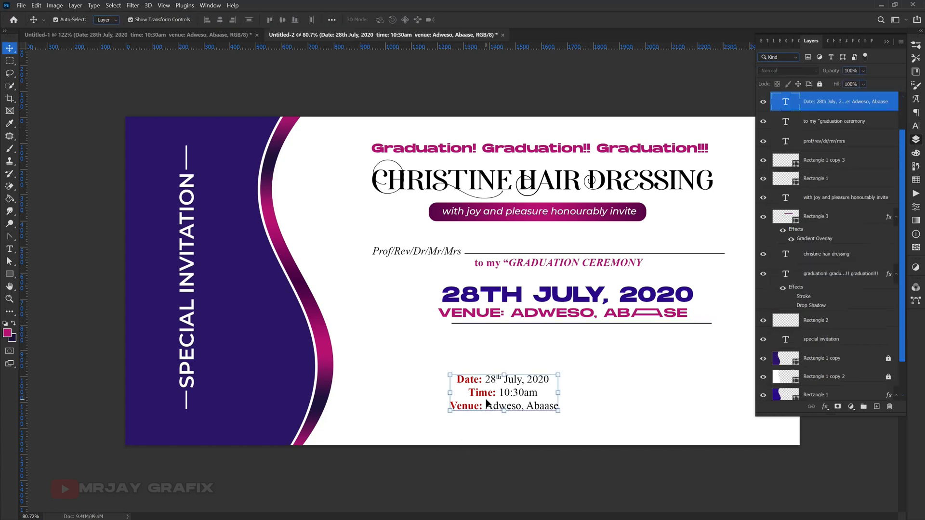
{"action": "double_click", "coordinate": [481, 395]}
{"action": "left_click", "coordinate": [480, 394]}
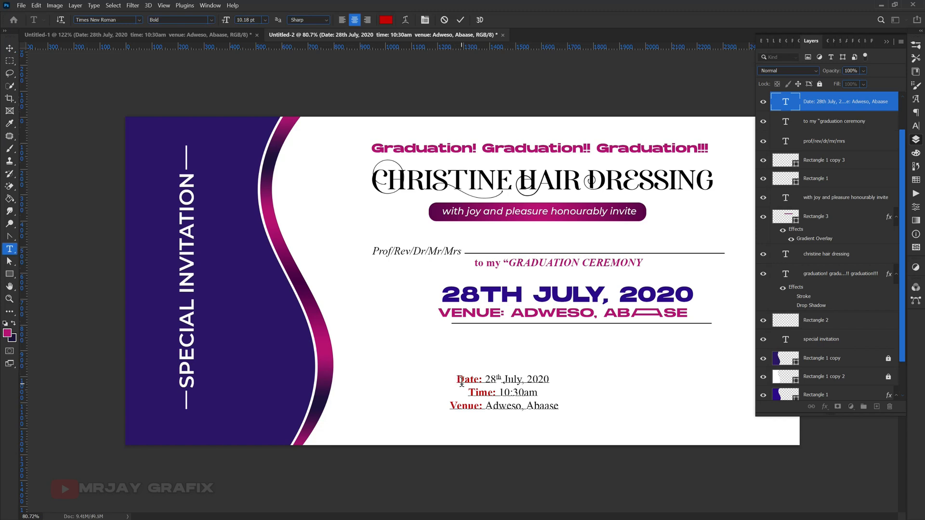
{"action": "left_click", "coordinate": [563, 376], "text": "shift"}
{"action": "key", "text": "BackSpace"}
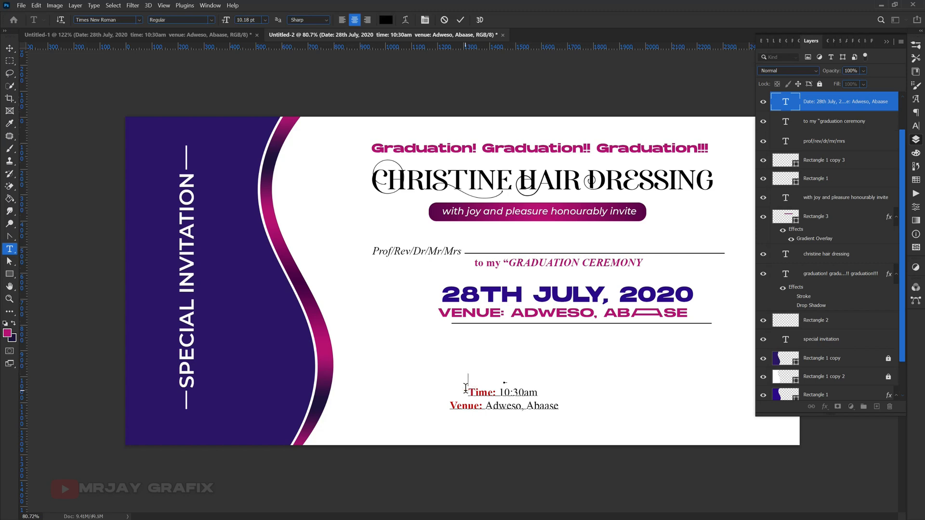
{"action": "key", "text": "Delete"}
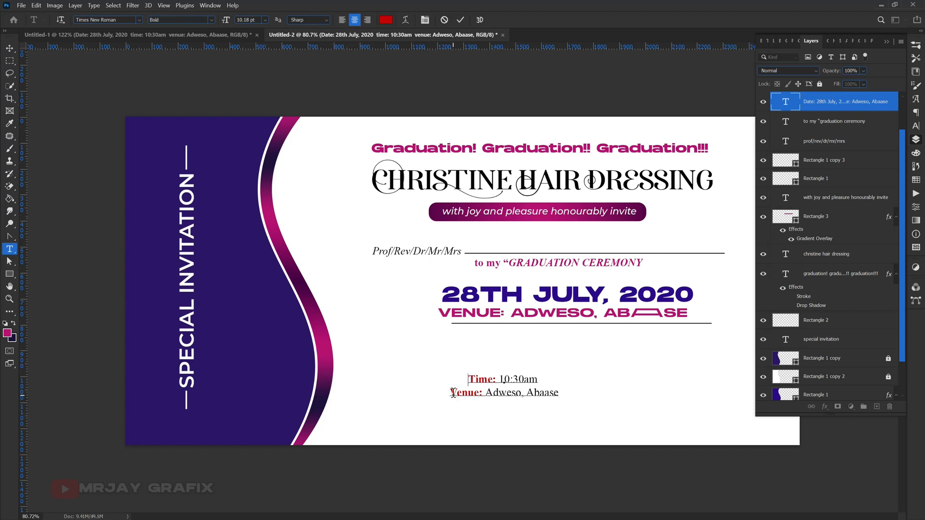
{"action": "left_click_drag", "start_coordinate": [453, 393], "coordinate": [577, 395]}
{"action": "key", "text": "BackSpace"}
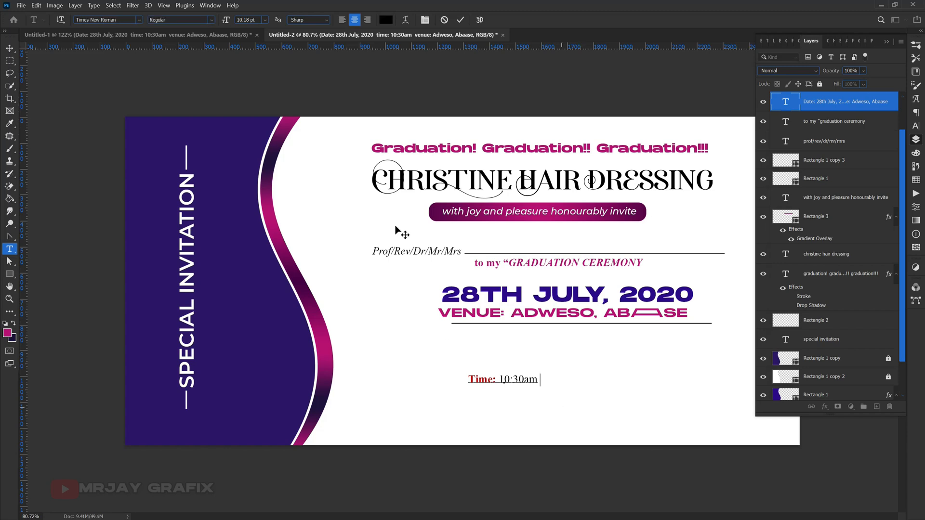
{"action": "left_click", "coordinate": [461, 24]}
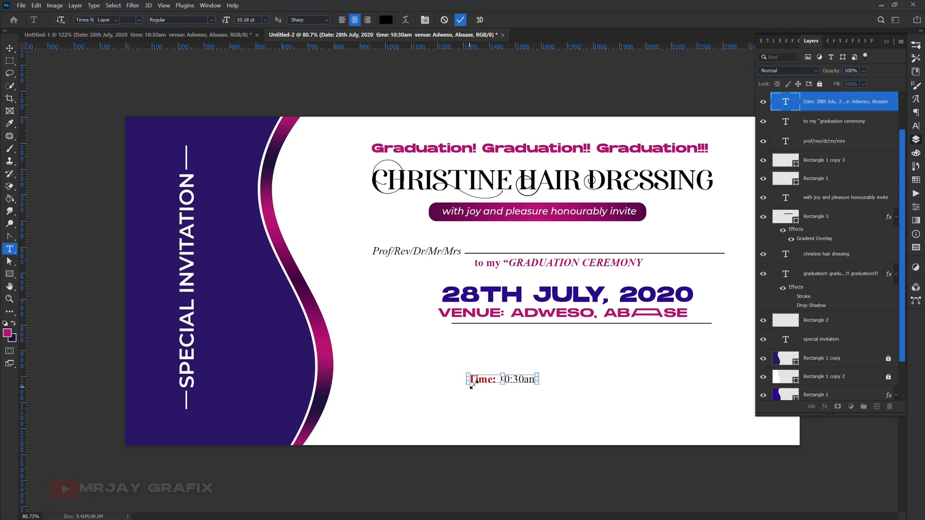
Enlarge the time text to 16.2 pt and place it just below the lower horizontal rule
{"action": "key", "text": "v"}
{"action": "left_click_drag", "start_coordinate": [537, 375], "coordinate": [580, 344]}
{"action": "key", "text": "Return"}
Color the whole "Time: 10:30am" text magenta, sampled from the invitation banner
{"action": "double_click", "coordinate": [580, 342]}
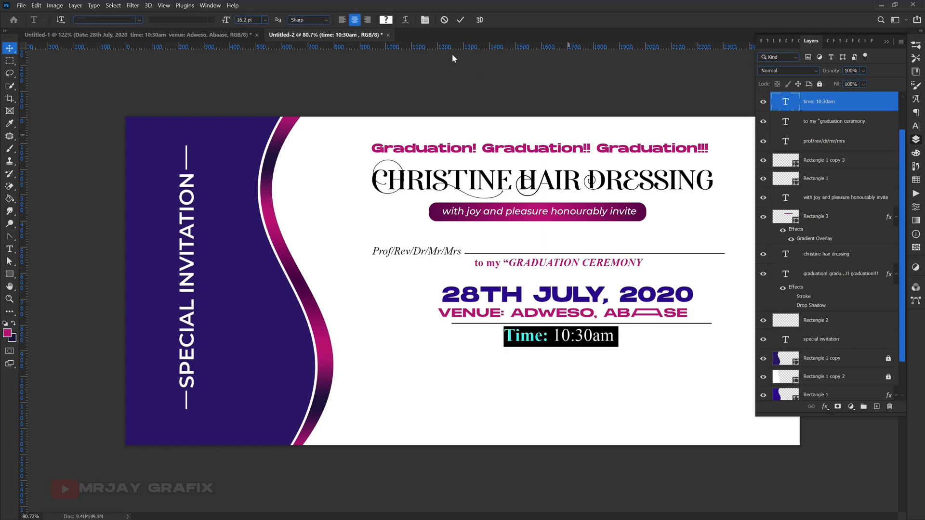
{"action": "left_click", "coordinate": [386, 20]}
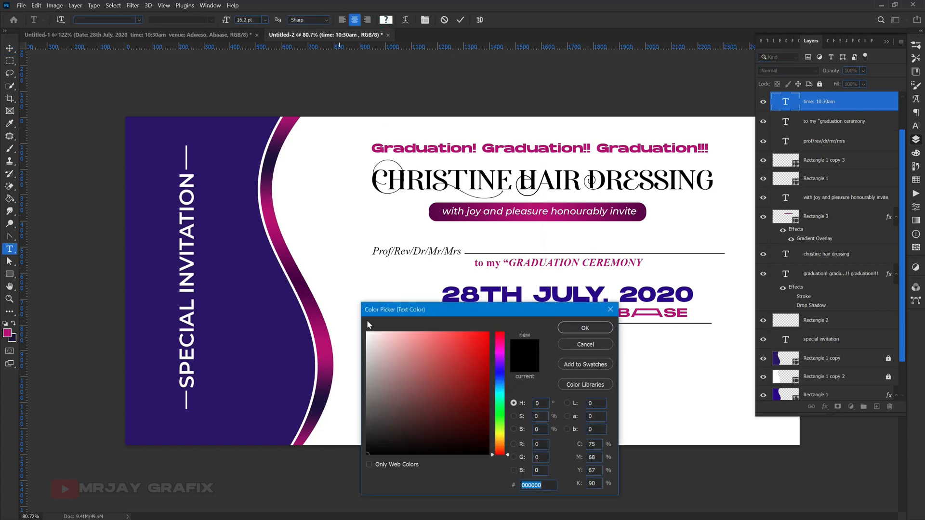
{"action": "left_click", "coordinate": [284, 322]}
{"action": "left_click_drag", "start_coordinate": [424, 313], "coordinate": [421, 362]}
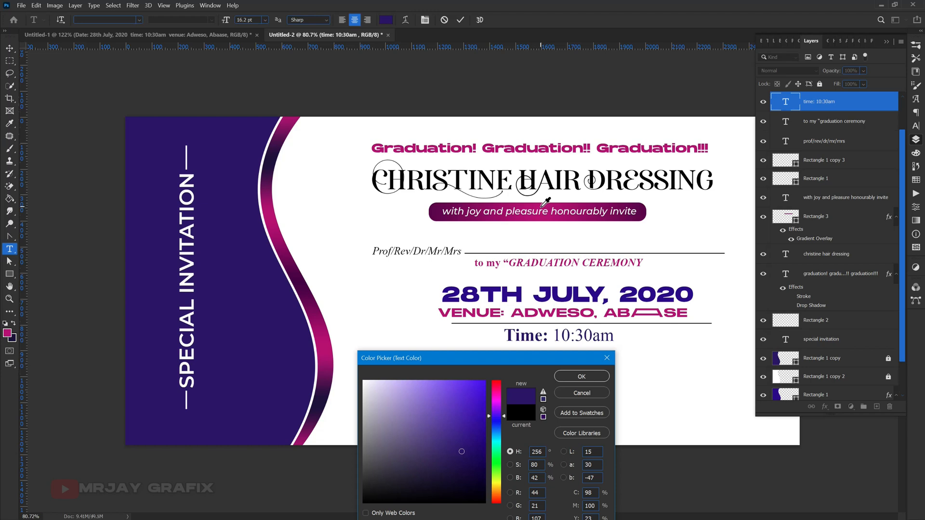
{"action": "left_click", "coordinate": [542, 205]}
{"action": "left_click", "coordinate": [569, 377]}
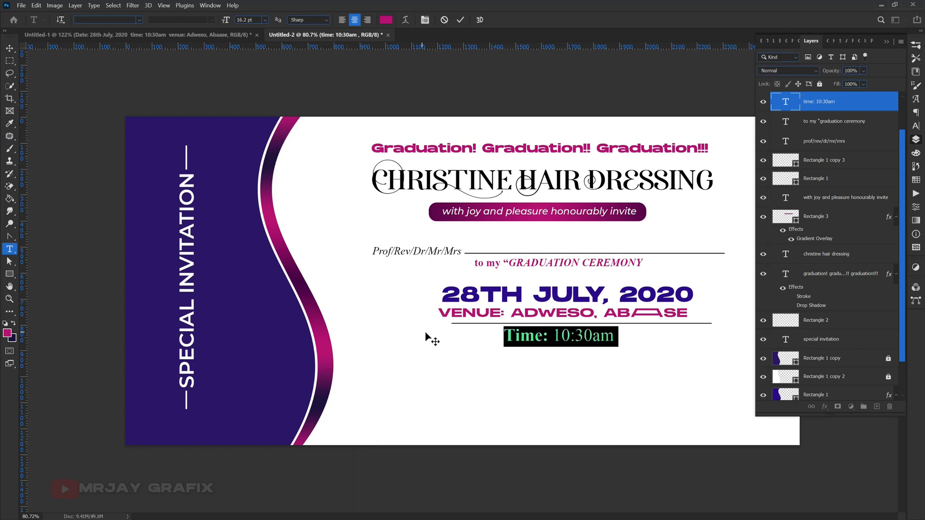
{"action": "left_click", "coordinate": [460, 20]}
{"action": "key", "text": "v"}
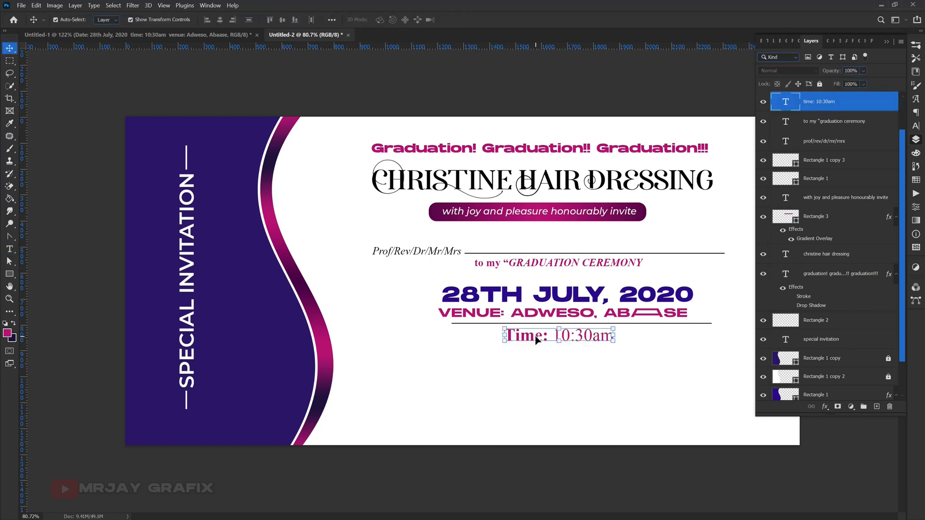
Set the "Time: 10:30am" text in Hanson Bold with all caps
{"action": "double_click", "coordinate": [536, 340]}
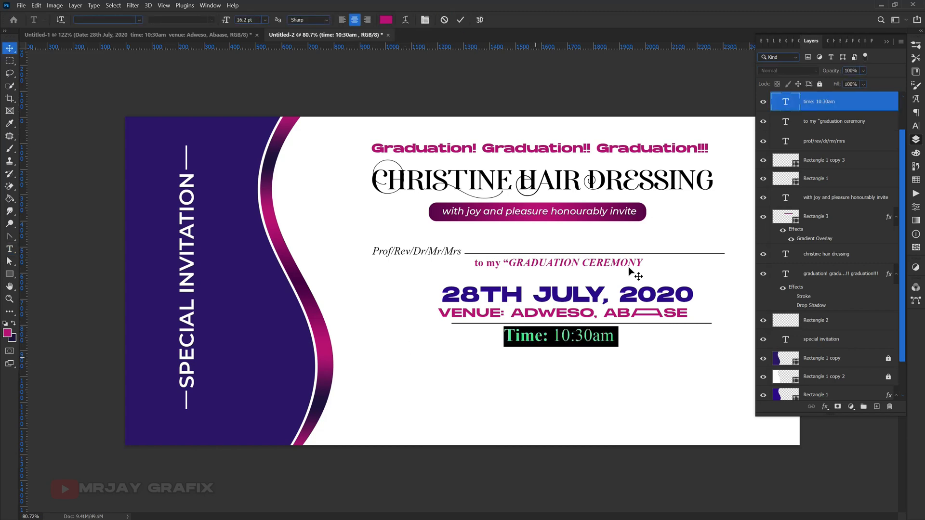
{"action": "left_click", "coordinate": [915, 126]}
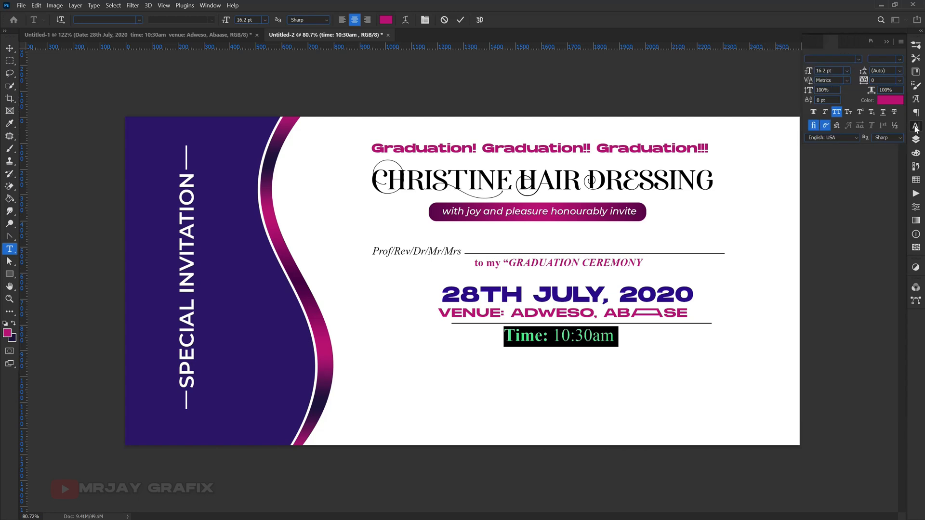
{"action": "left_click", "coordinate": [857, 58]}
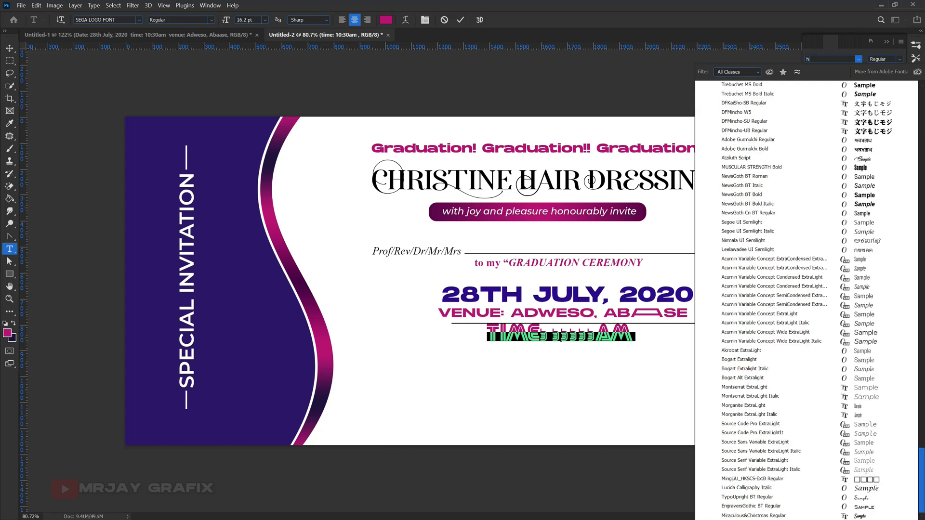
{"action": "type", "text": "hans"}
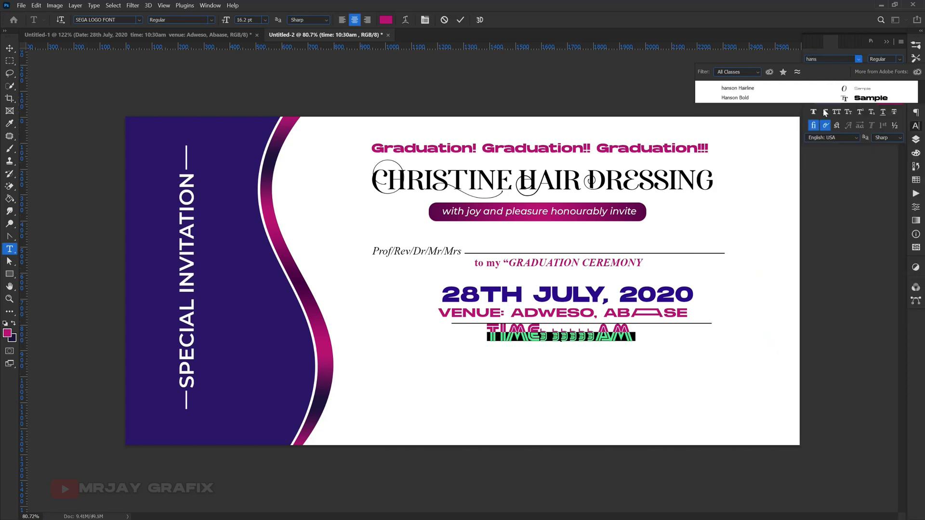
{"action": "left_click", "coordinate": [824, 100]}
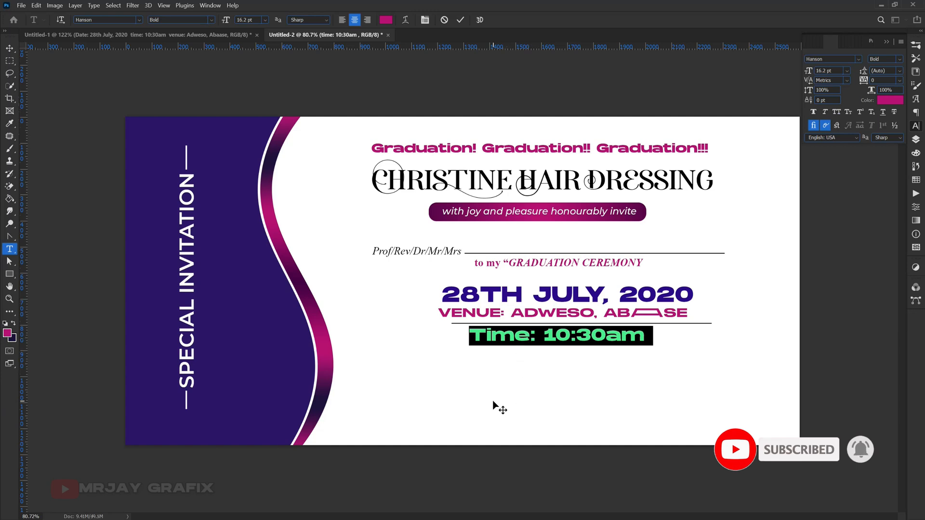
{"action": "left_click_drag", "start_coordinate": [507, 397], "coordinate": [505, 395]}
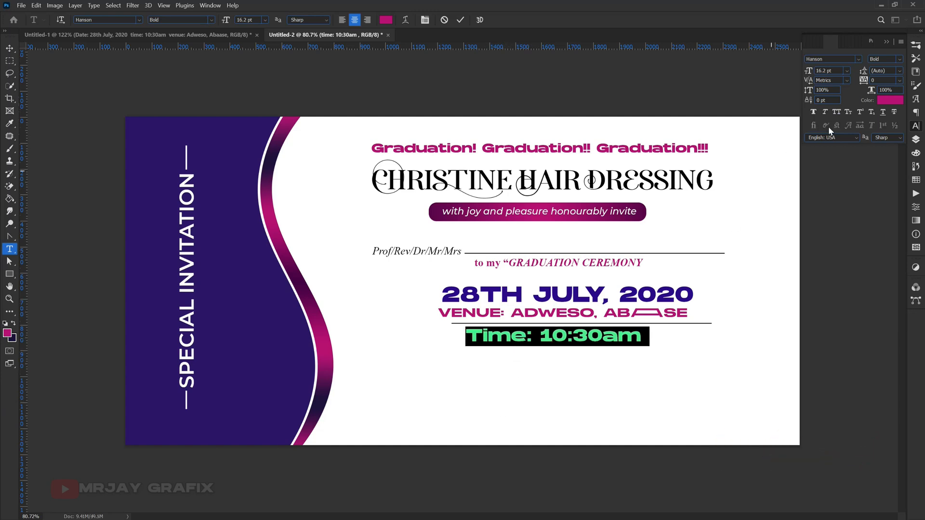
{"action": "key", "text": "ctrl+shift+k"}
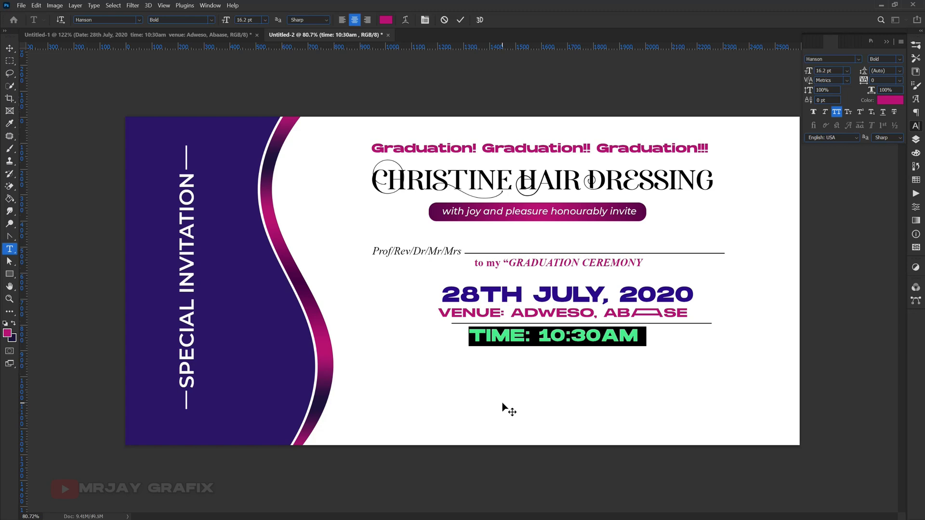
{"action": "key", "text": "ctrl+Return"}
{"action": "key", "text": "v"}
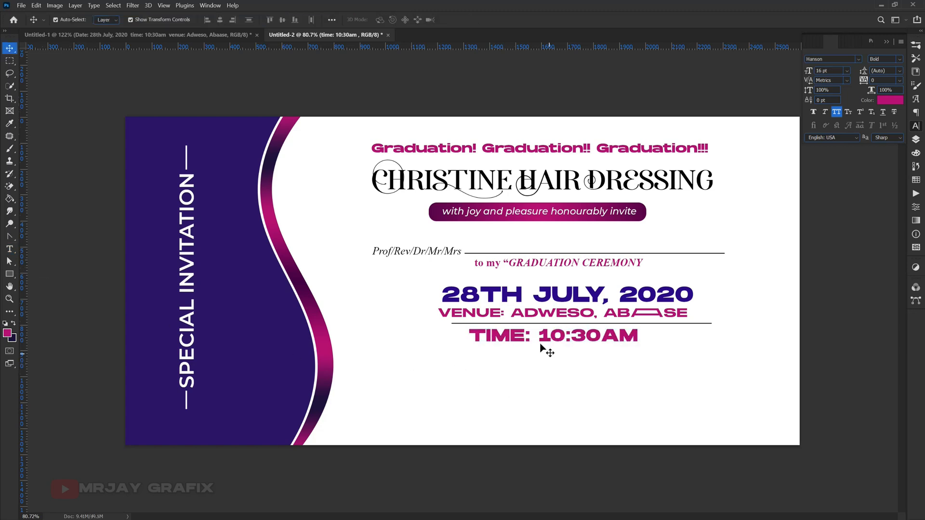
Nudge the "TIME: 10:30AM" text slightly right and up, closer to the rule under the venue line
{"action": "left_click_drag", "start_coordinate": [506, 340], "coordinate": [512, 338]}
{"action": "left_click", "coordinate": [516, 354]}
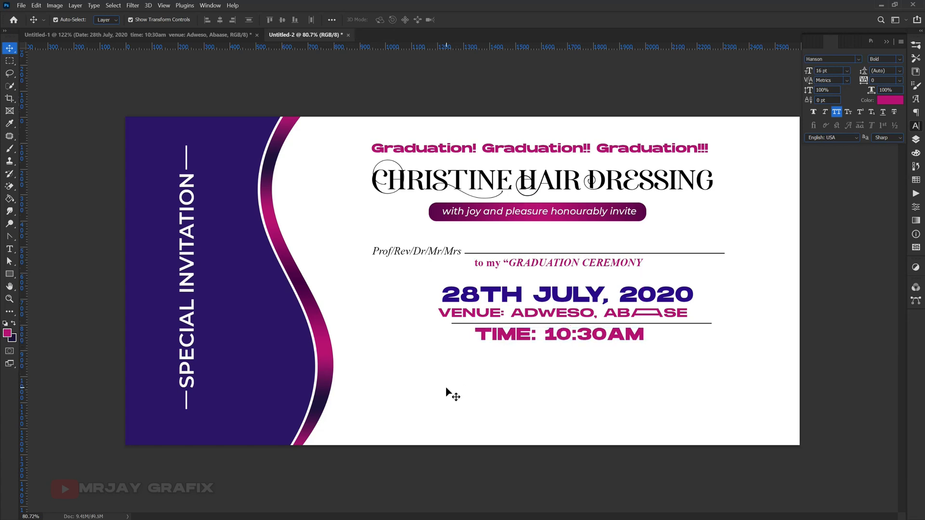
Bring the hair dryer and tools image from Untitled-1 into the invitation, scaled down in the card's lower right corner
{"action": "left_click", "coordinate": [202, 35]}
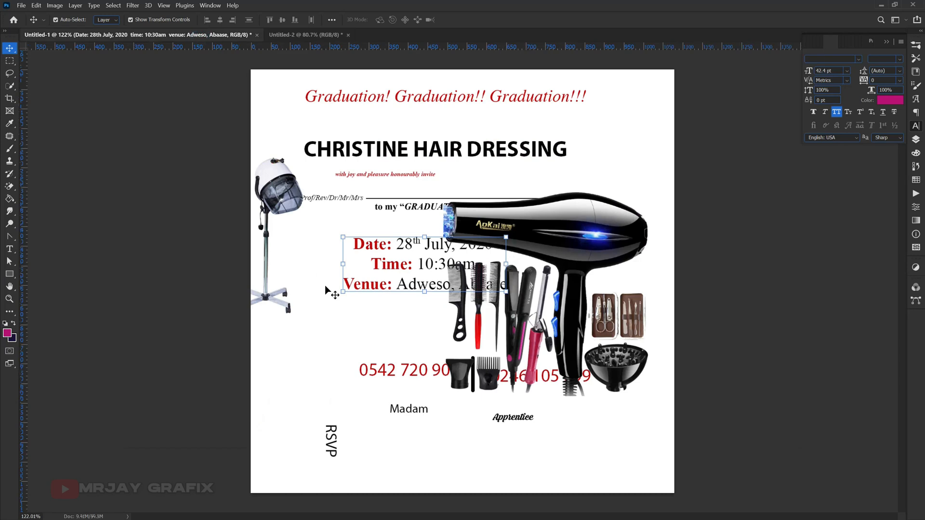
{"action": "left_click_drag", "start_coordinate": [515, 337], "coordinate": [166, 43]}
{"action": "left_click_drag", "start_coordinate": [260, 90], "coordinate": [728, 189]}
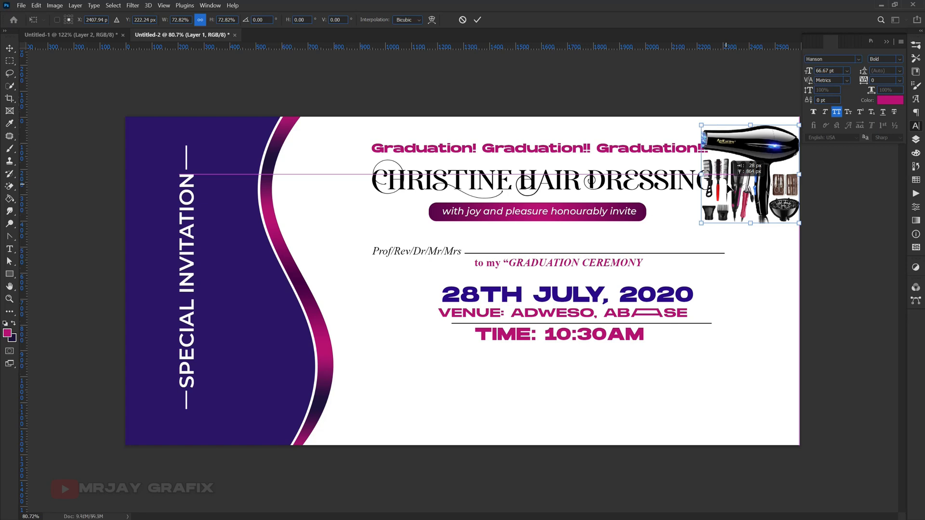
{"action": "left_click_drag", "start_coordinate": [728, 190], "coordinate": [715, 393]}
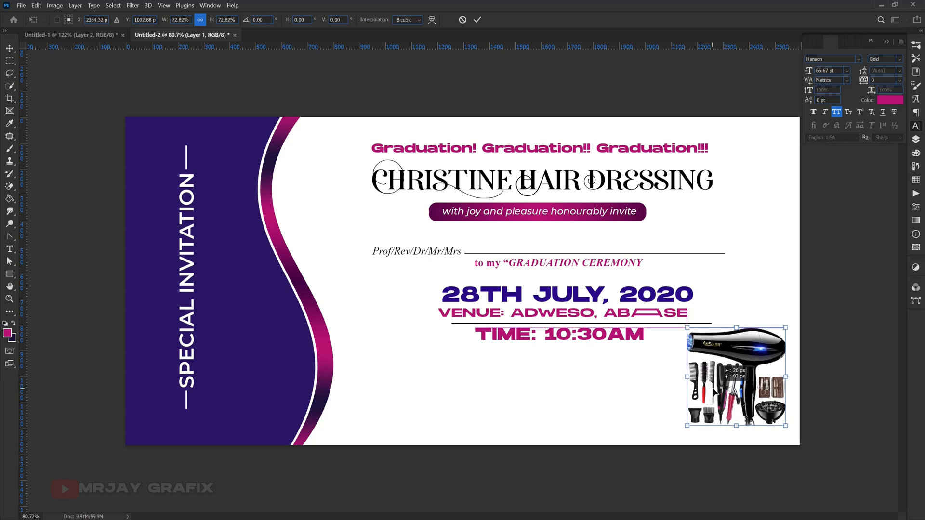
{"action": "key", "text": "Return"}
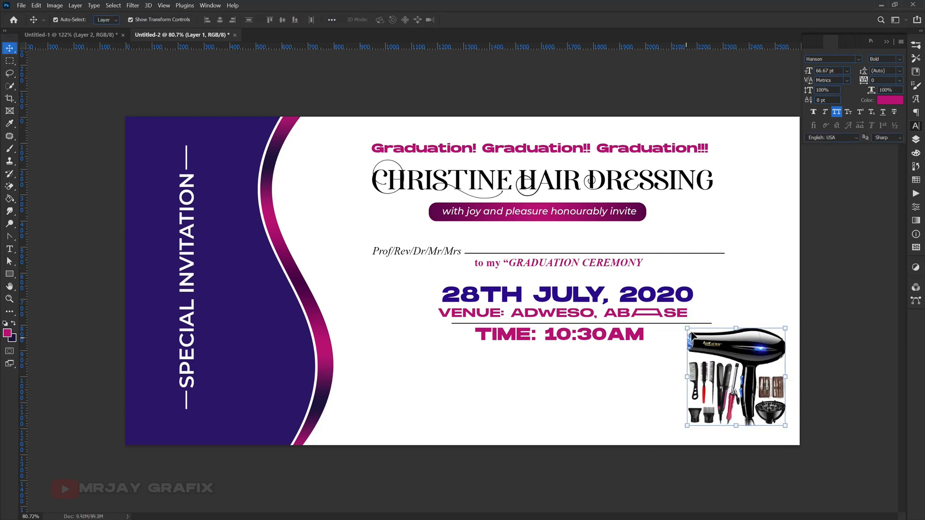
{"action": "left_click_drag", "start_coordinate": [688, 326], "coordinate": [697, 340]}
{"action": "left_click", "coordinate": [487, 388]}
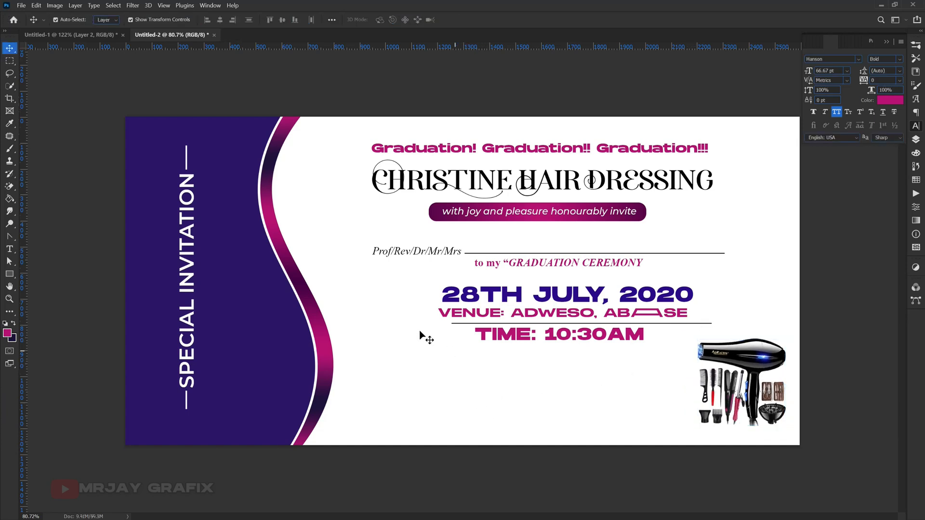
Bring the standing hood dryer image from Untitled-1 into the invitation, scale it to 151.77% and place it against the curved band
{"action": "left_click", "coordinate": [752, 369]}
{"action": "left_click", "coordinate": [97, 36]}
{"action": "left_click_drag", "start_coordinate": [270, 203], "coordinate": [333, 288]}
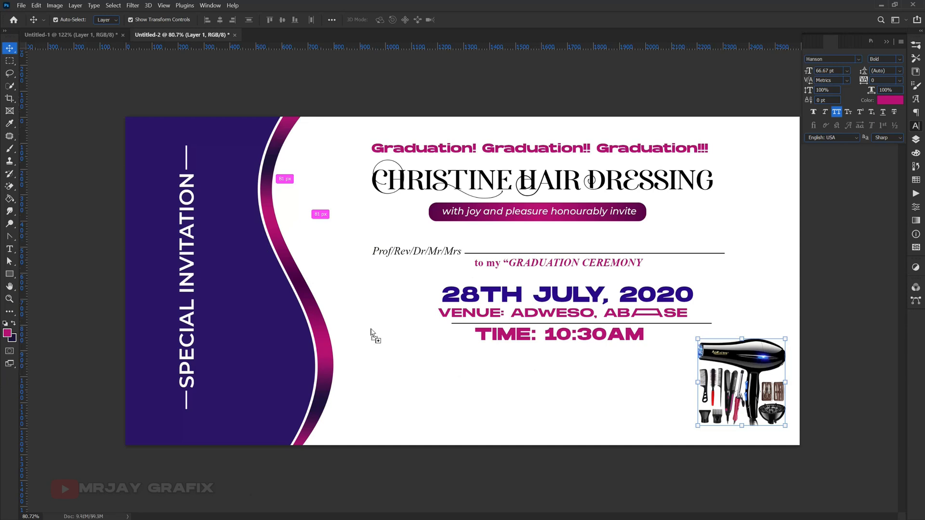
{"action": "left_click_drag", "start_coordinate": [371, 333], "coordinate": [376, 328]}
{"action": "left_click_drag", "start_coordinate": [367, 288], "coordinate": [381, 288]}
{"action": "left_click_drag", "start_coordinate": [384, 380], "coordinate": [388, 435]}
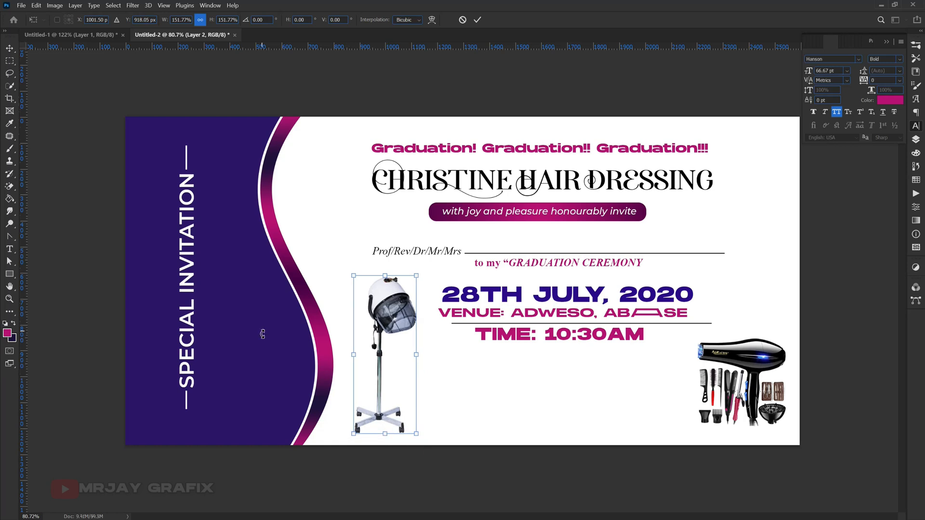
{"action": "key", "text": "Return"}
{"action": "key", "text": "ctrl+plus"}
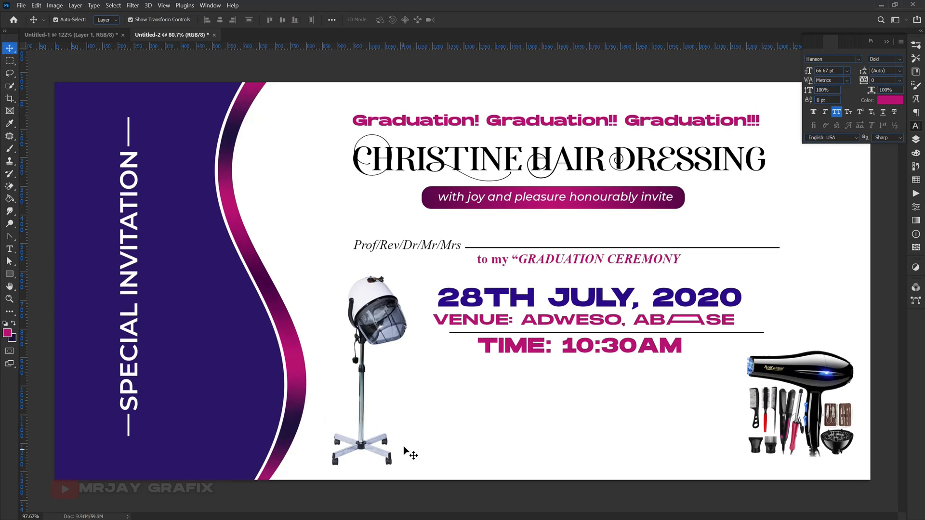
{"action": "left_click_drag", "start_coordinate": [382, 329], "coordinate": [358, 332]}
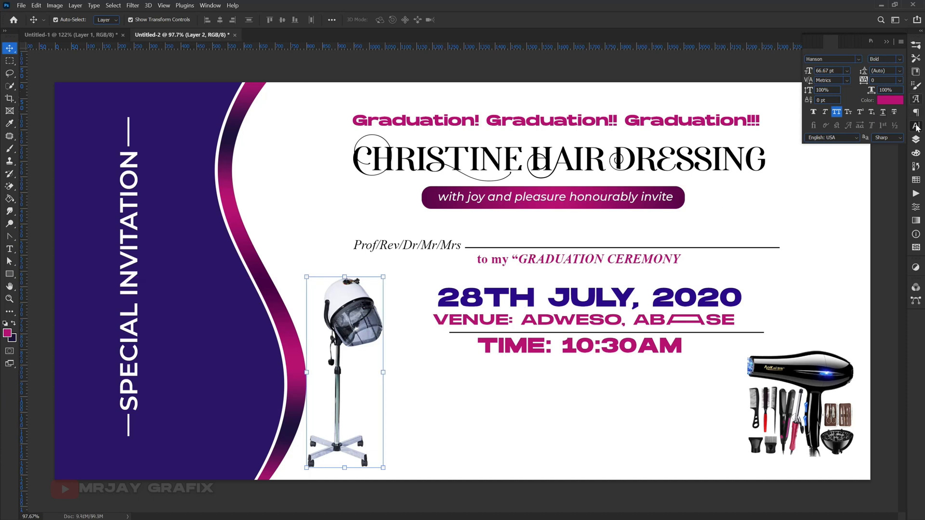
Move both hair equipment image layers, Layer 1 and Layer 2, down the layer stack to just above the Background
{"action": "left_click", "coordinate": [916, 139]}
{"action": "scroll", "coordinate": [852, 144], "scroll_direction": "up", "scroll_amount": 2}
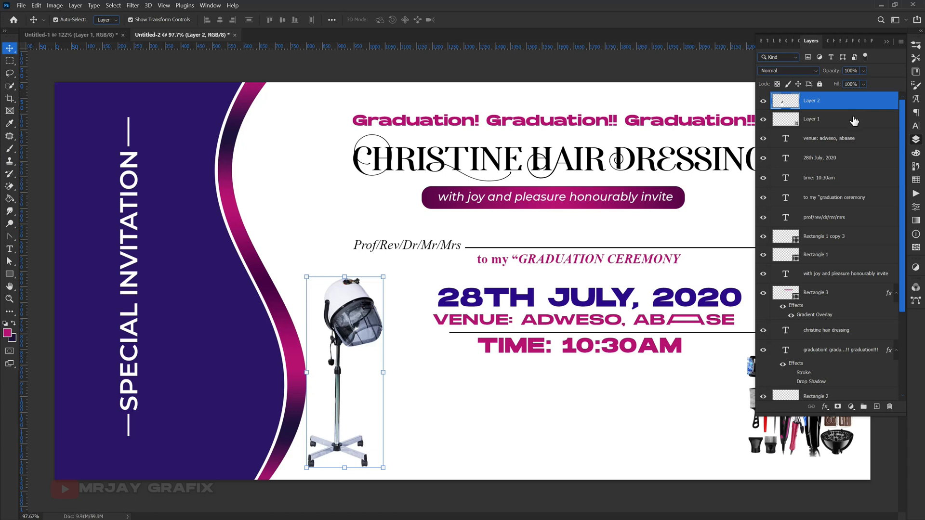
{"action": "left_click", "coordinate": [854, 121], "text": "shift"}
{"action": "left_click_drag", "start_coordinate": [855, 121], "coordinate": [830, 384]}
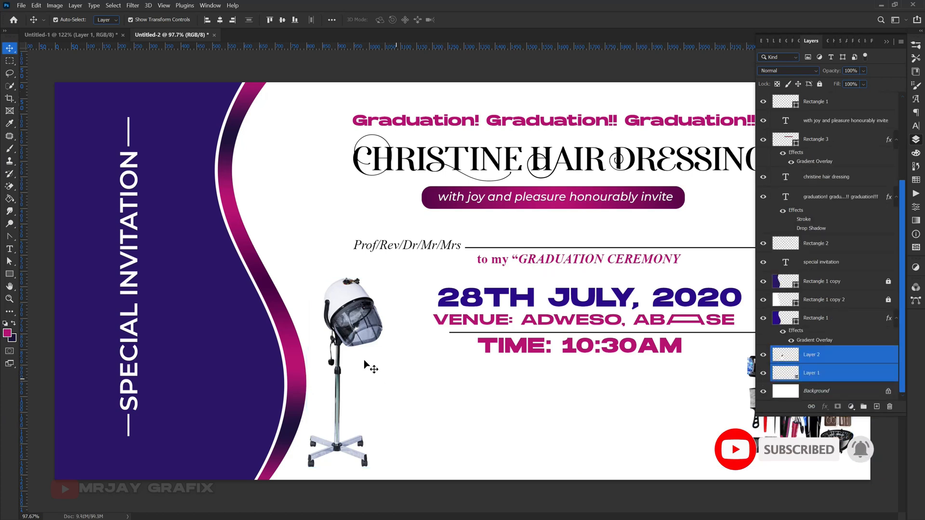
Enlarge the hood dryer image and move it up beside the title, with its base partly behind the curved band
{"action": "left_click", "coordinate": [310, 283]}
{"action": "left_click_drag", "start_coordinate": [311, 284], "coordinate": [281, 218]}
{"action": "left_click_drag", "start_coordinate": [353, 212], "coordinate": [360, 159]}
{"action": "left_click_drag", "start_coordinate": [336, 230], "coordinate": [318, 213]}
{"action": "key", "text": "Return"}
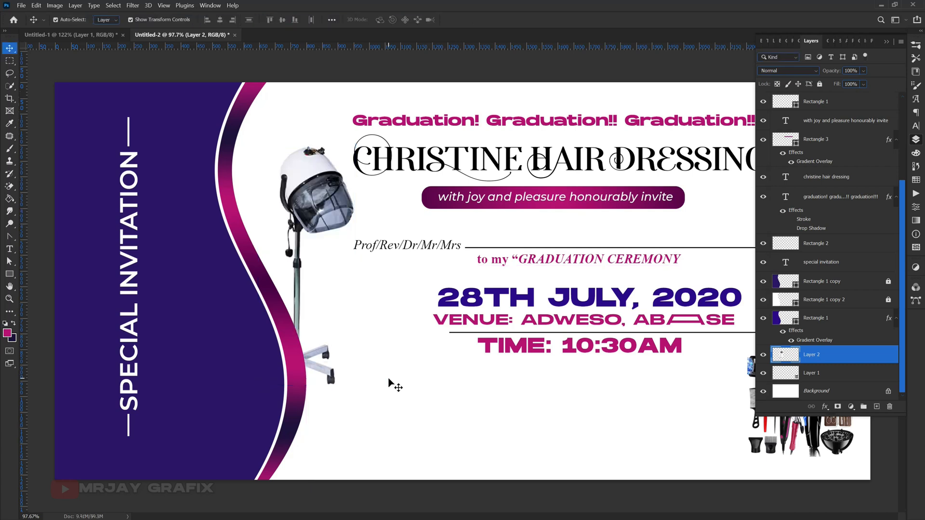
Move the hood dryer further up and slightly left, near the card's top edge beside the curved band
{"action": "left_click", "coordinate": [384, 378]}
{"action": "scroll", "coordinate": [292, 294], "scroll_direction": "down", "scroll_amount": 4}
{"action": "left_click_drag", "start_coordinate": [352, 227], "coordinate": [335, 163]}
{"action": "left_click", "coordinate": [343, 229]}
{"action": "left_click", "coordinate": [128, 270]}
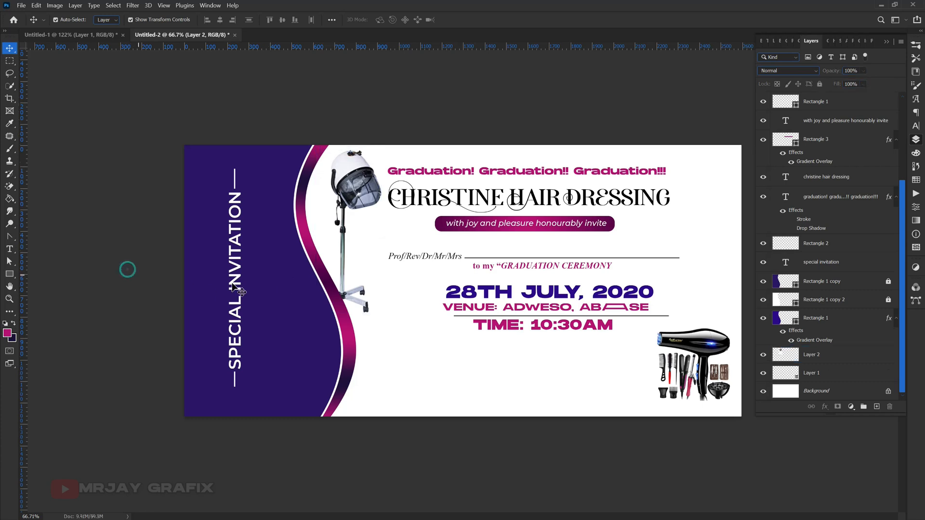
Shift the graduation heading, title and banner slightly right and up, and nudge the hood dryer right toward them
{"action": "left_click_drag", "start_coordinate": [530, 140], "coordinate": [573, 226]}
{"action": "left_click", "coordinate": [393, 329]}
{"action": "left_click_drag", "start_coordinate": [368, 188], "coordinate": [377, 196]}
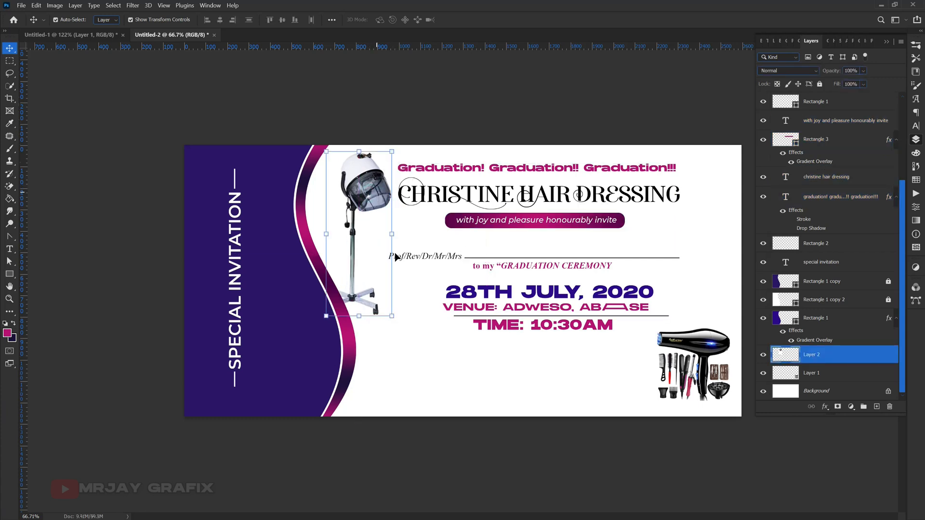
{"action": "left_click", "coordinate": [435, 367]}
{"action": "key", "text": "ctrl+plus"}
{"action": "scroll", "coordinate": [485, 225], "scroll_direction": "down", "scroll_amount": 1}
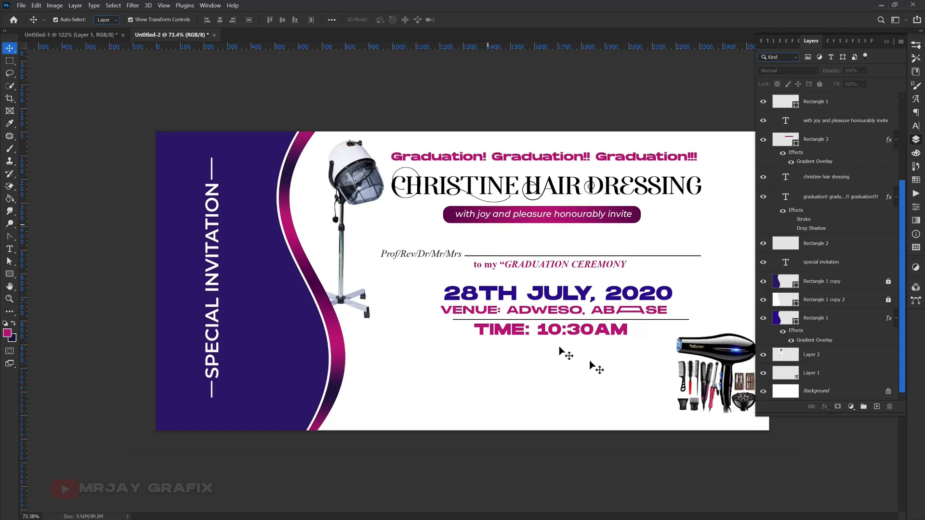
Enlarge the hair dryer and tools image slightly in the card's lower right corner
{"action": "left_click", "coordinate": [706, 371]}
{"action": "left_click_drag", "start_coordinate": [672, 417], "coordinate": [661, 422]}
{"action": "key", "text": "Return"}
{"action": "left_click", "coordinate": [496, 369]}
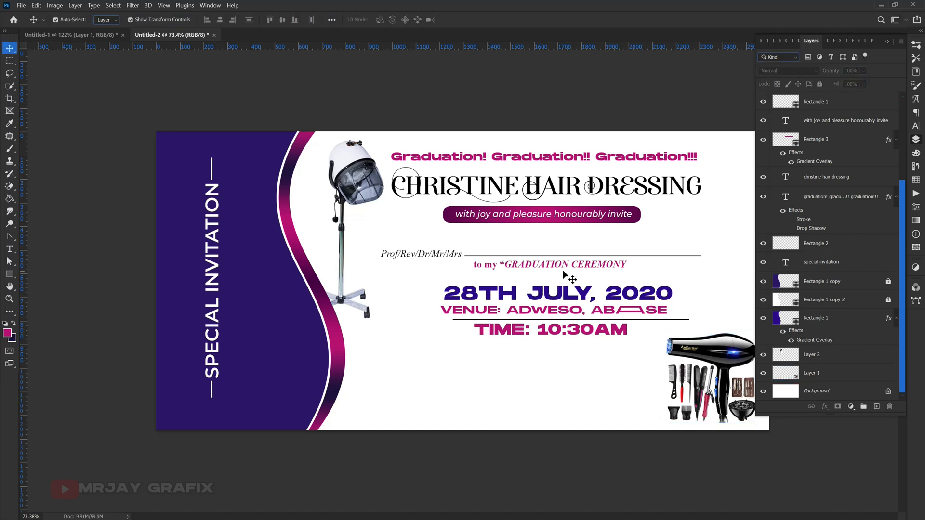
Copy the gradient overlay layer style from the banner shape onto the "CHRISTINE HAIR DRESSING" title
{"action": "scroll", "coordinate": [568, 277], "scroll_direction": "up", "scroll_amount": 2}
{"action": "left_click", "coordinate": [496, 177]}
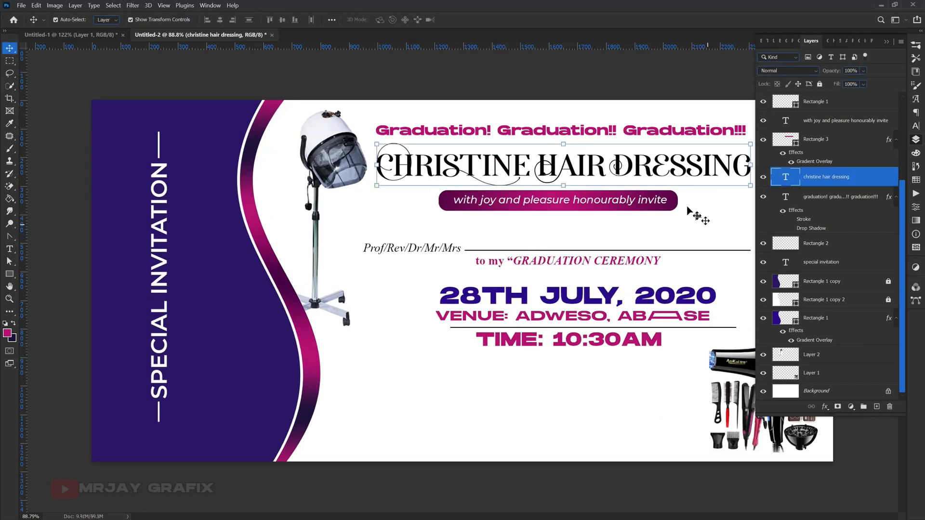
{"action": "left_click", "coordinate": [672, 209]}
{"action": "right_click", "coordinate": [820, 162]}
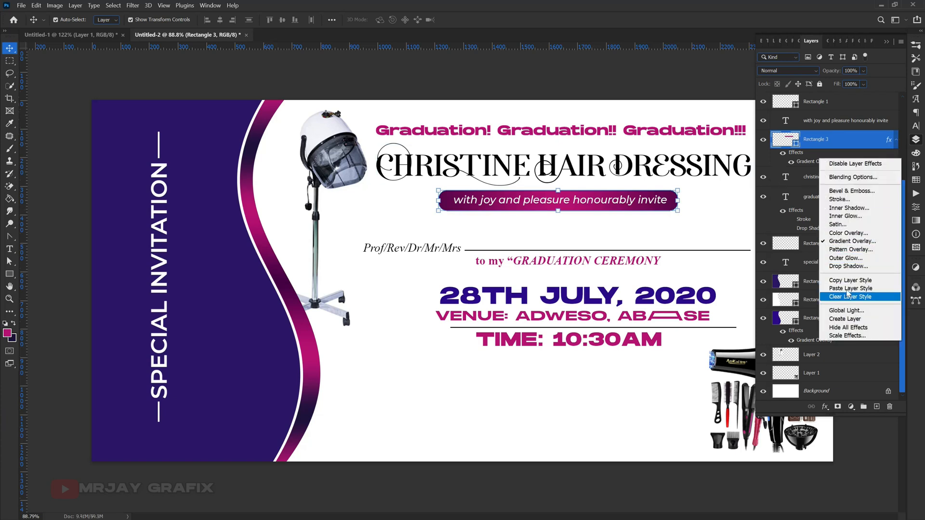
{"action": "left_click", "coordinate": [675, 225]}
{"action": "left_click", "coordinate": [566, 159]}
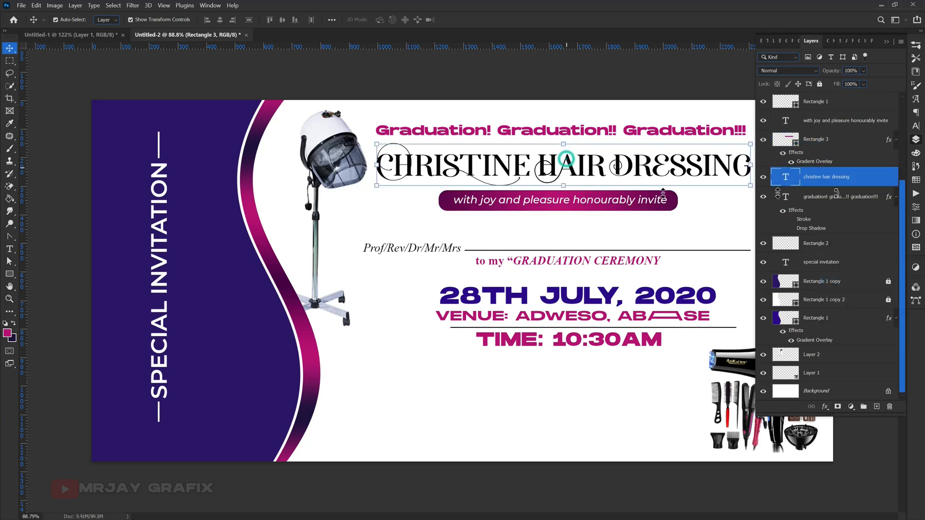
{"action": "right_click", "coordinate": [884, 179]}
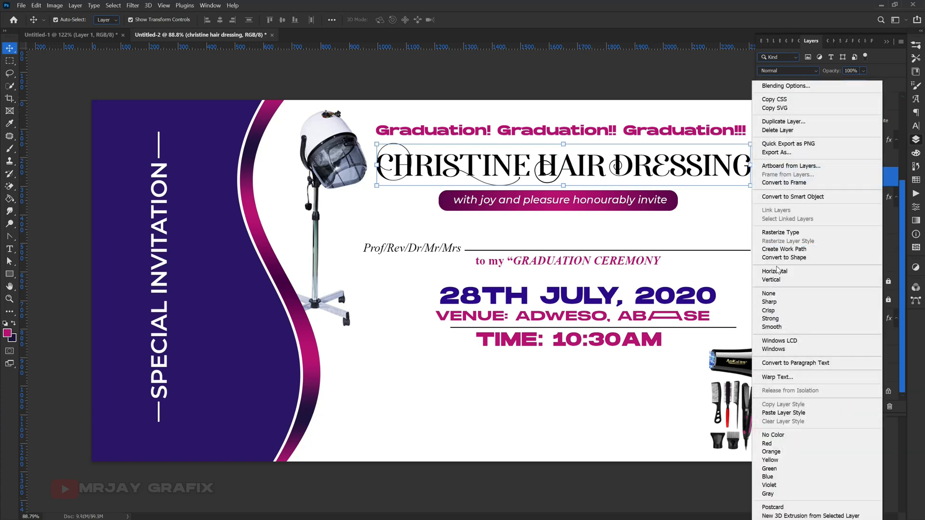
{"action": "left_click", "coordinate": [781, 413]}
{"action": "left_click", "coordinate": [502, 418]}
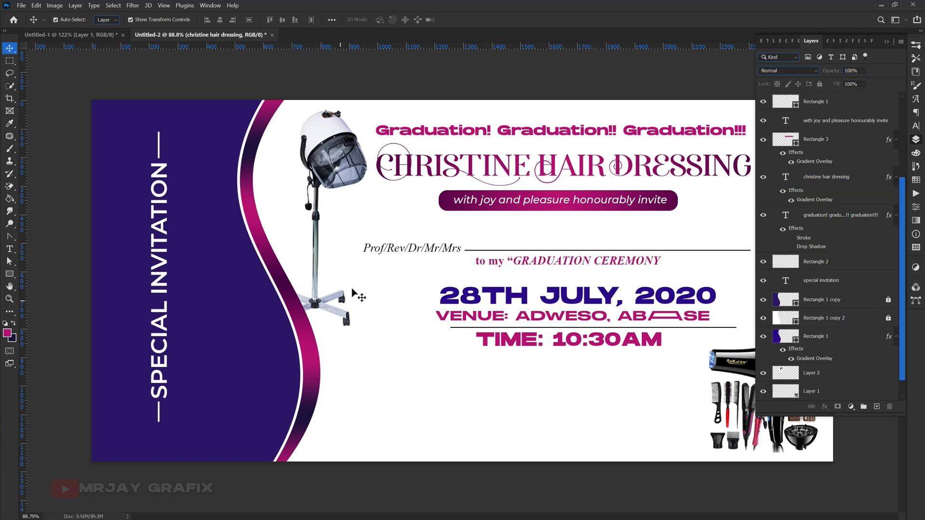
Color the "Graduation! Graduation!! Graduation!!!" heading dark purple 2c156b, sampled from the side panel
{"action": "scroll", "coordinate": [358, 287], "scroll_direction": "down", "scroll_amount": 2}
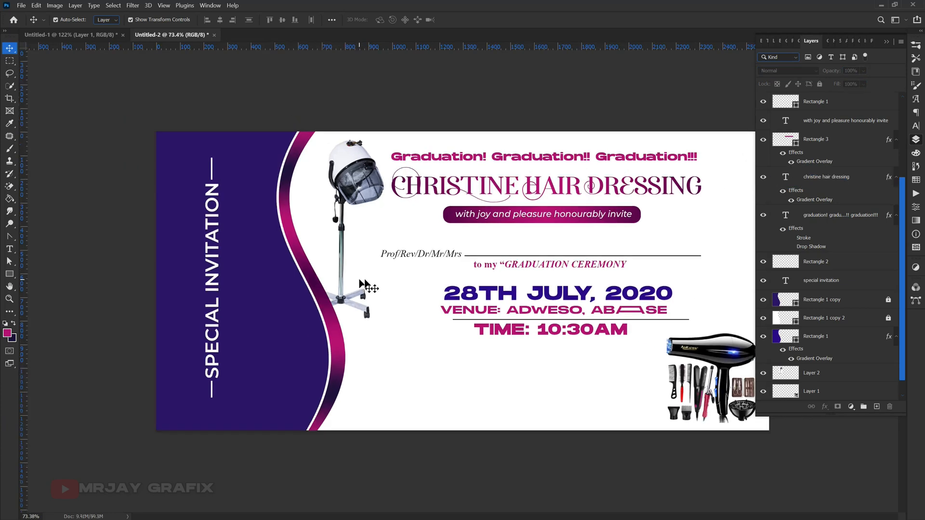
{"action": "left_click", "coordinate": [531, 157]}
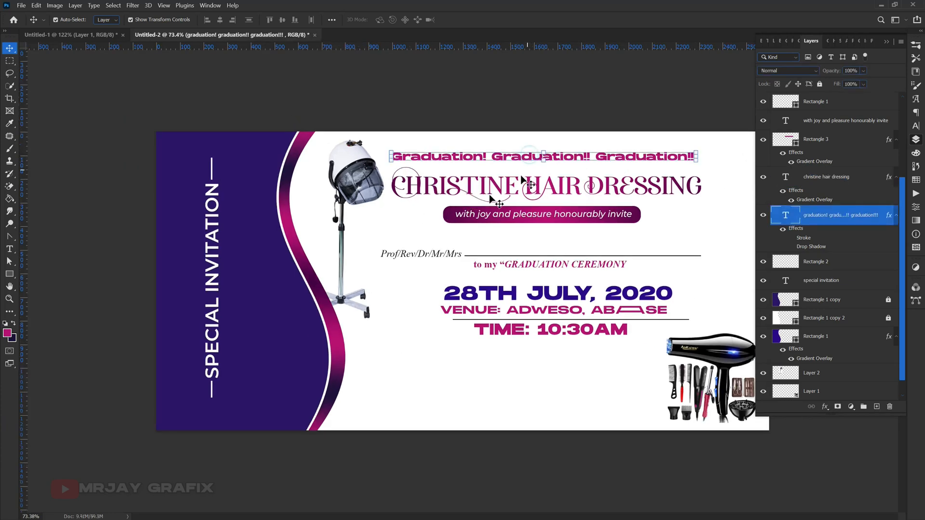
{"action": "left_click", "coordinate": [916, 126]}
{"action": "left_click", "coordinate": [888, 101]}
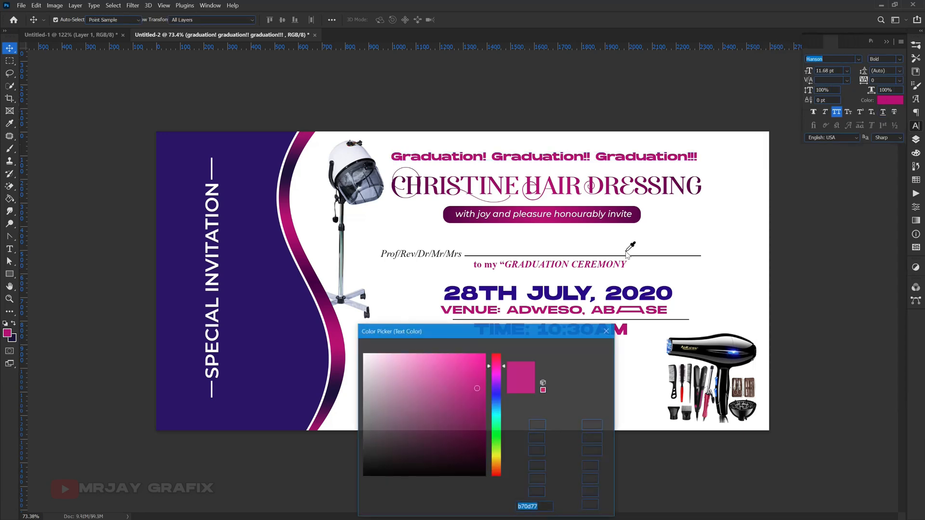
{"action": "left_click", "coordinate": [269, 249]}
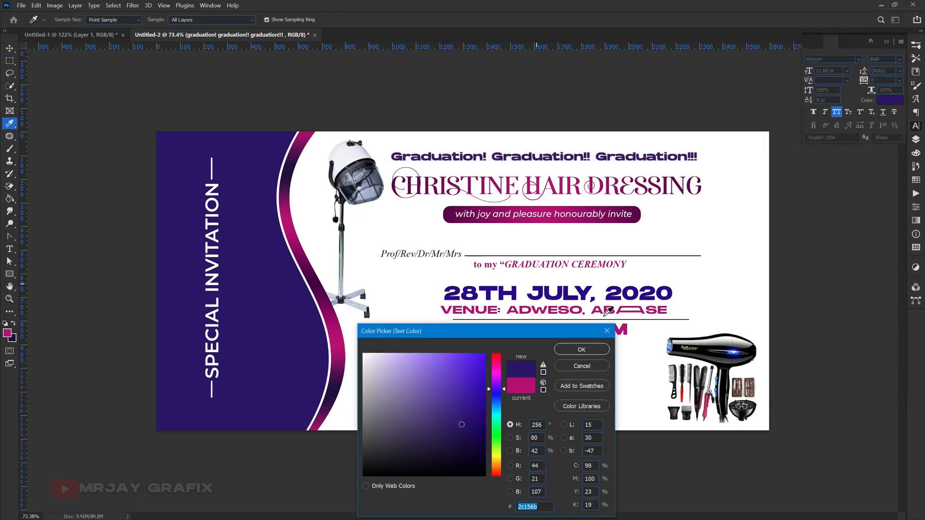
{"action": "left_click", "coordinate": [596, 353]}
{"action": "left_click", "coordinate": [446, 396]}
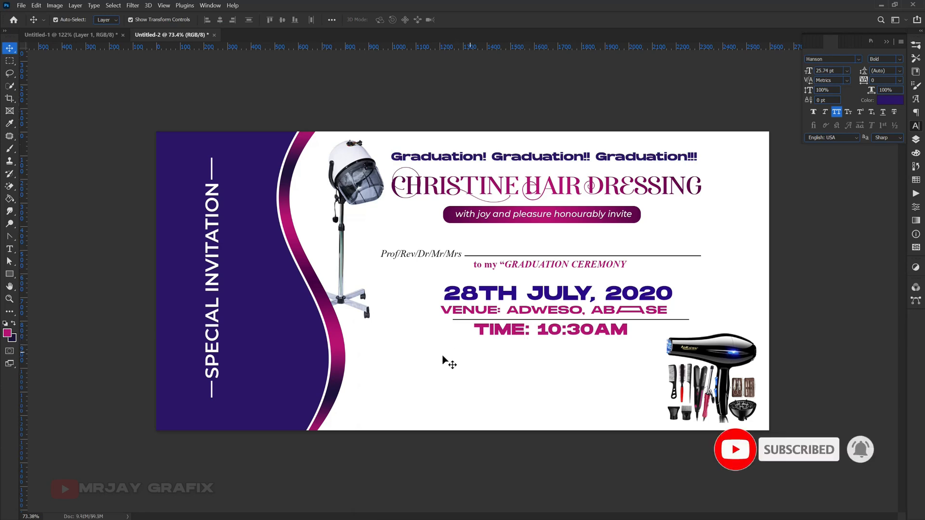
Shift the date, venue, rule and time block together slightly left and up, away from the hair tools image
{"action": "left_click", "coordinate": [509, 334]}
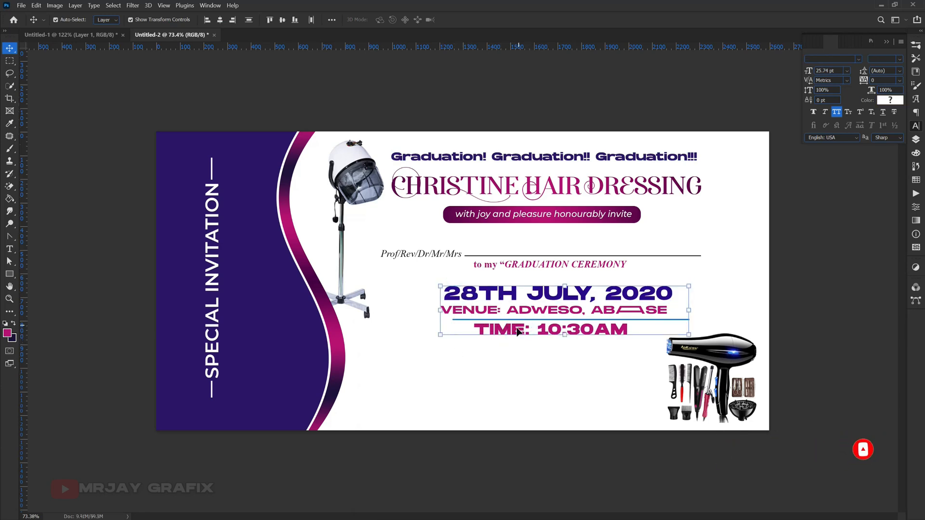
{"action": "left_click_drag", "start_coordinate": [509, 336], "coordinate": [499, 336]}
{"action": "left_click", "coordinate": [443, 439]}
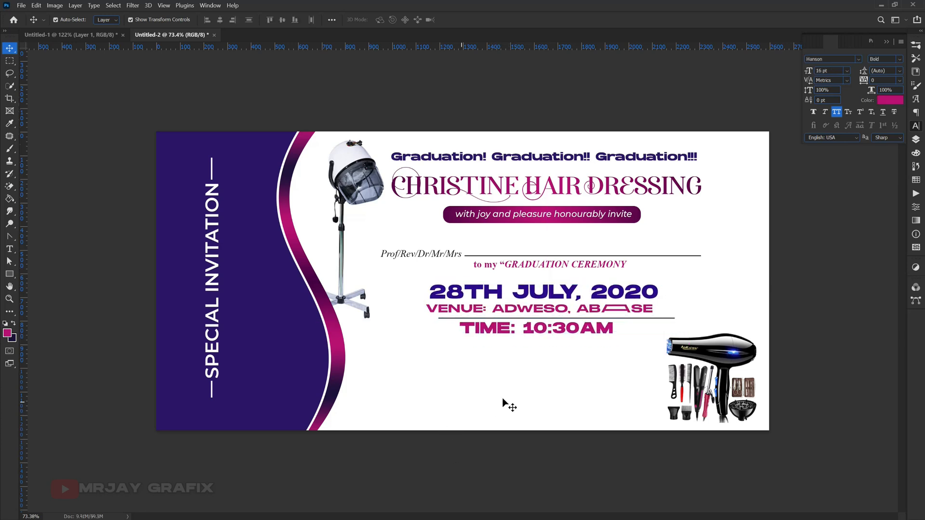
Bring both phone numbers from Untitled-1 into the invitation below the time text and align them on one line
{"action": "left_click", "coordinate": [100, 36]}
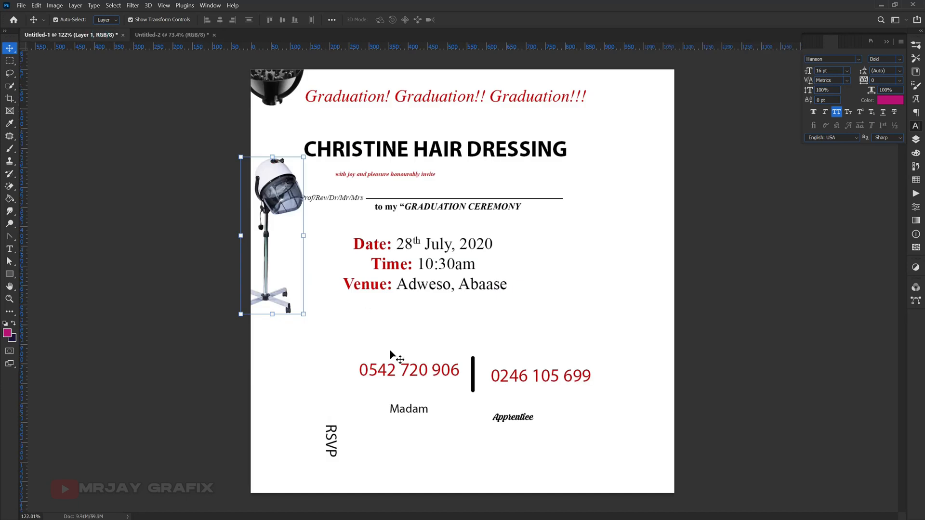
{"action": "left_click", "coordinate": [426, 420]}
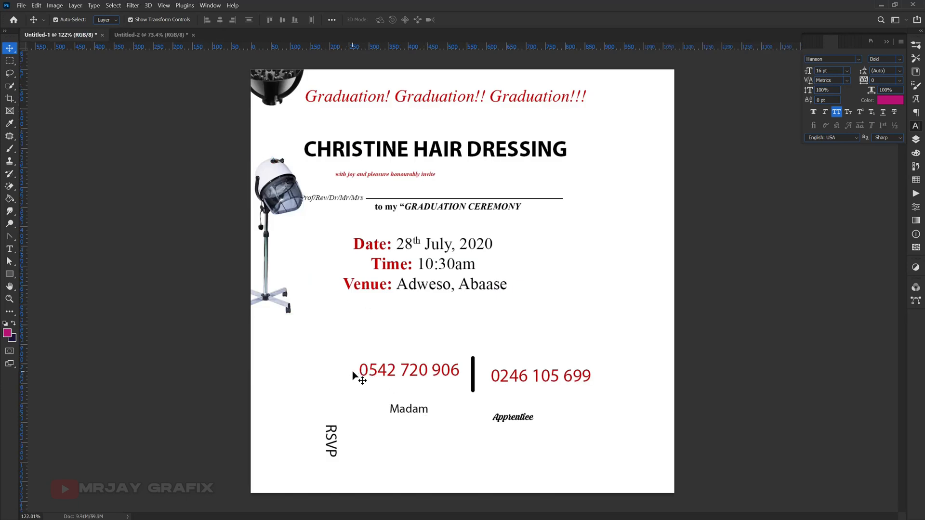
{"action": "left_click", "coordinate": [388, 374]}
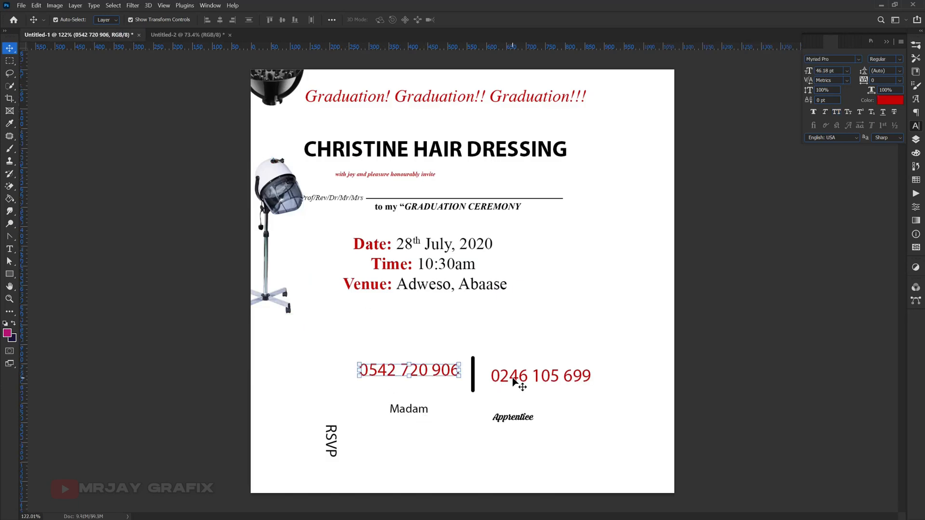
{"action": "left_click", "coordinate": [513, 377], "text": "shift"}
{"action": "mouse_move", "coordinate": [513, 376]}
{"action": "left_mouse_down"}
{"action": "mouse_move", "coordinate": [231, 131]}
{"action": "mouse_move", "coordinate": [458, 326]}
{"action": "mouse_move", "coordinate": [460, 363]}
{"action": "mouse_move", "coordinate": [513, 363]}
{"action": "left_mouse_up"}
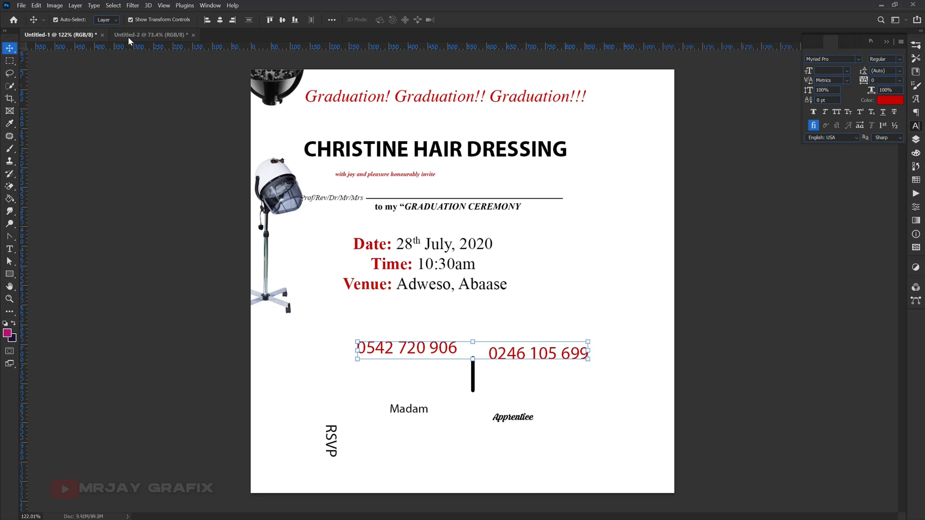
{"action": "left_click_drag", "start_coordinate": [389, 351], "coordinate": [366, 392]}
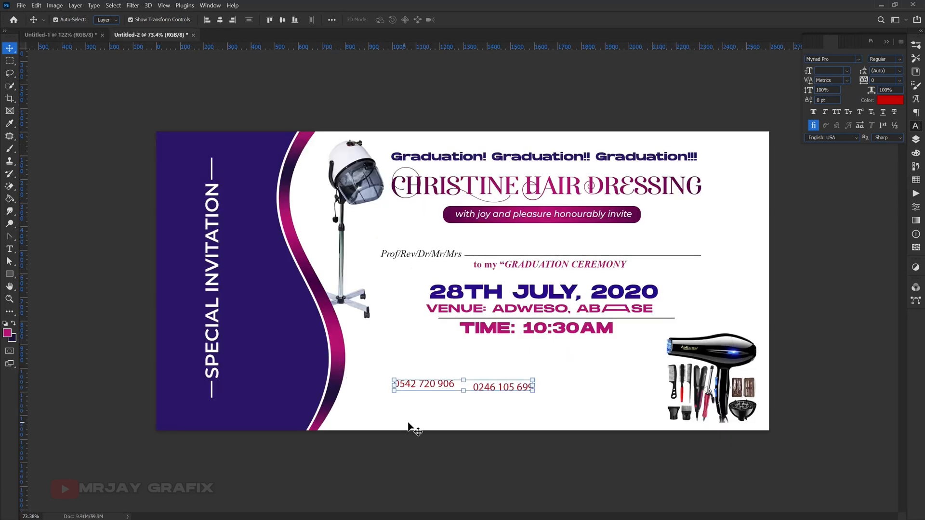
{"action": "left_click_drag", "start_coordinate": [505, 389], "coordinate": [504, 385]}
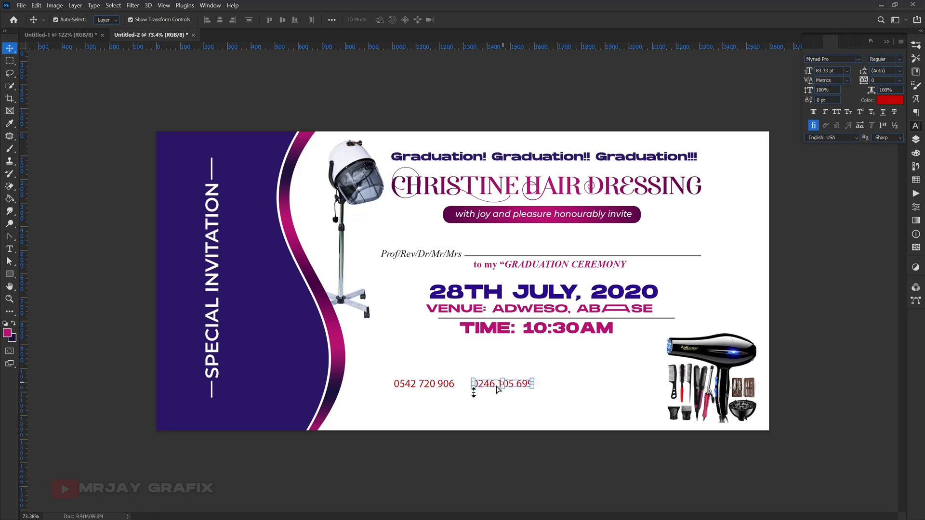
Draw a thin magenta vertical divider rectangle, about 9 by 72 px, between the two phone numbers
{"action": "left_click", "coordinate": [420, 388]}
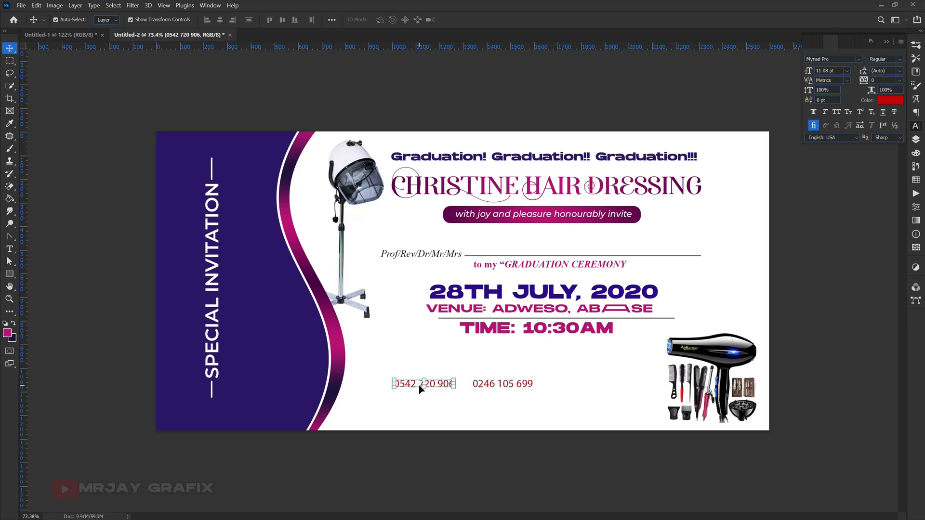
{"action": "scroll", "coordinate": [484, 423], "scroll_direction": "up", "scroll_amount": 3}
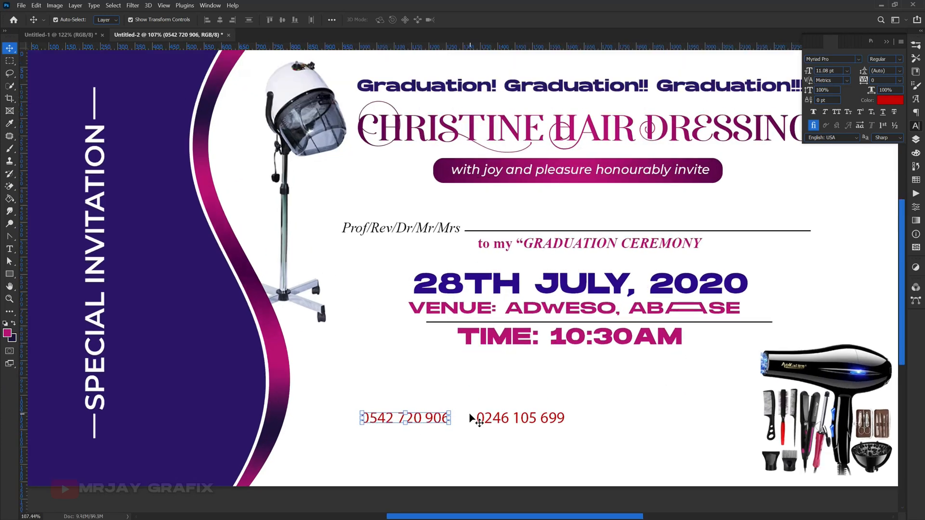
{"action": "left_click", "coordinate": [9, 276]}
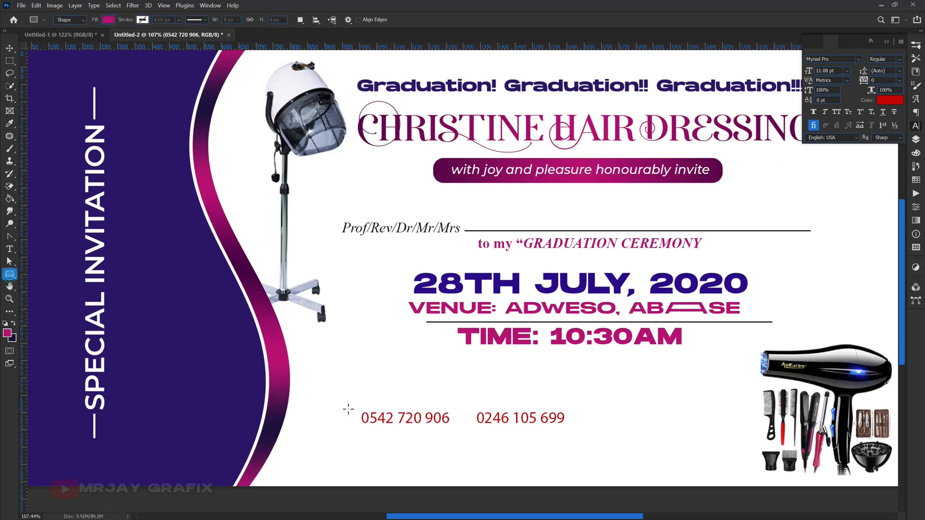
{"action": "left_click_drag", "start_coordinate": [464, 409], "coordinate": [465, 433]}
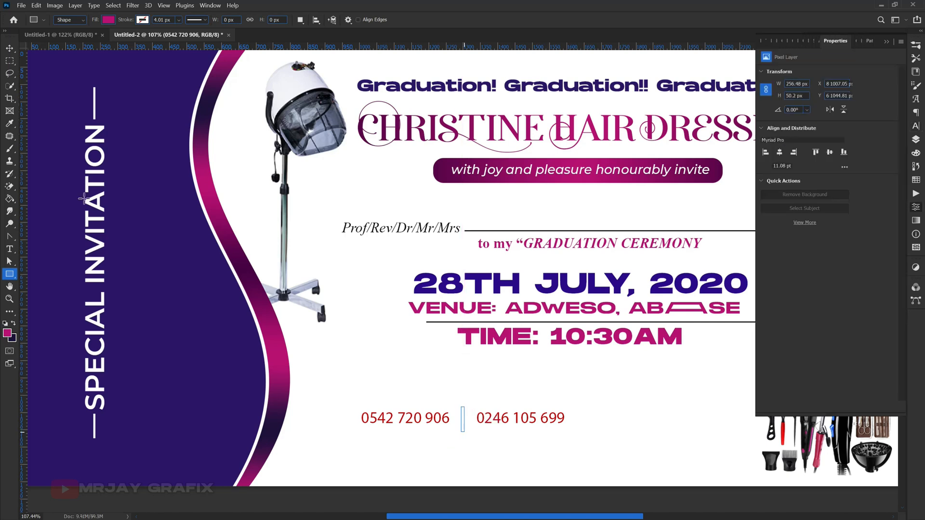
Move both phone numbers and the divider together to the right, centering them under the time text
{"action": "left_click", "coordinate": [14, 51]}
{"action": "scroll", "coordinate": [400, 385], "scroll_direction": "down", "scroll_amount": 1}
{"action": "left_click_drag", "start_coordinate": [375, 383], "coordinate": [598, 398]}
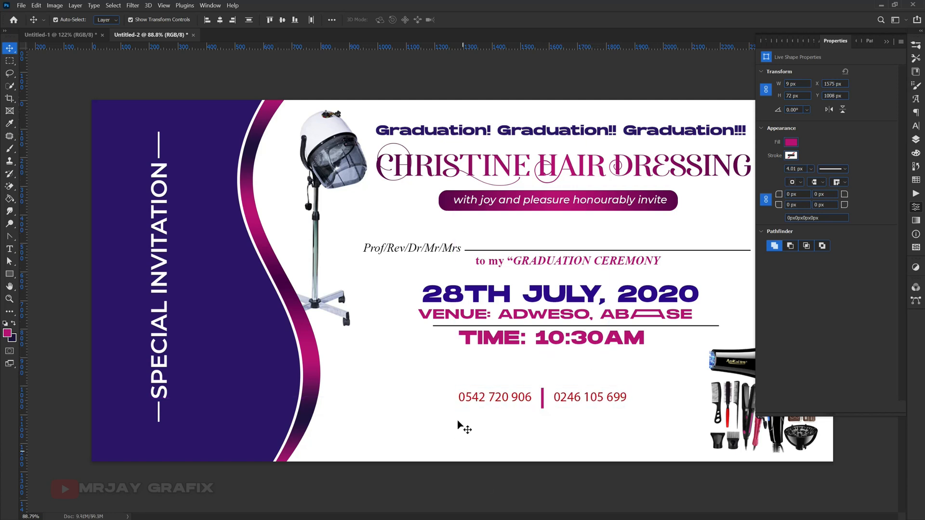
Change the font of the first phone number to Montserrat Bold
{"action": "left_click", "coordinate": [496, 402]}
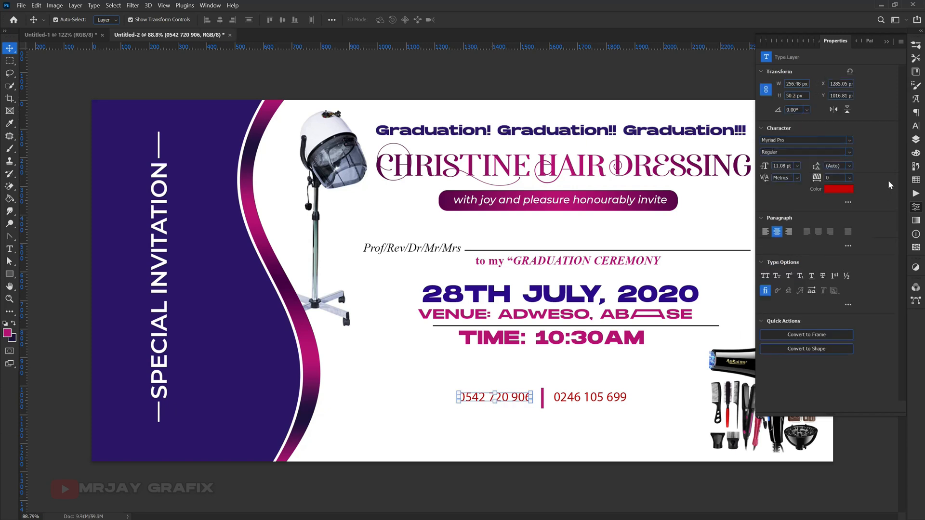
{"action": "left_click", "coordinate": [916, 140]}
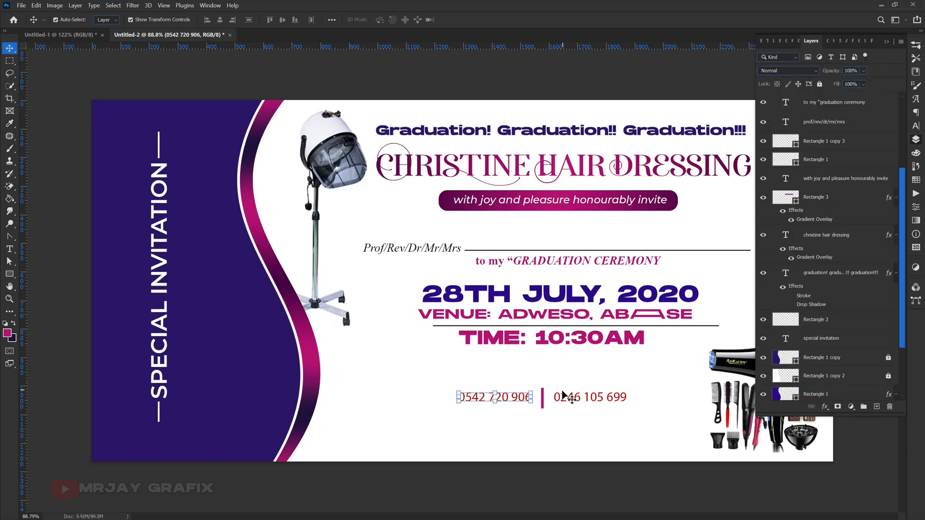
{"action": "left_click", "coordinate": [916, 126]}
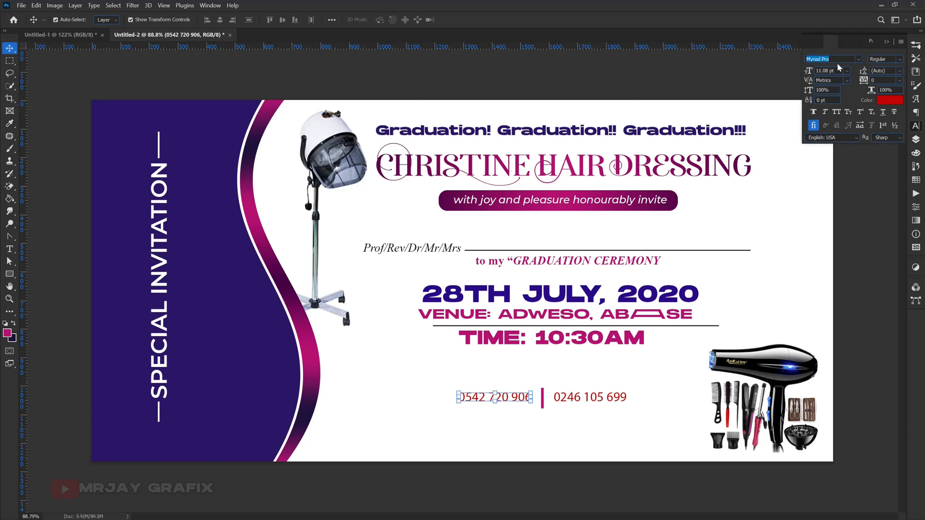
{"action": "type", "text": "ha"}
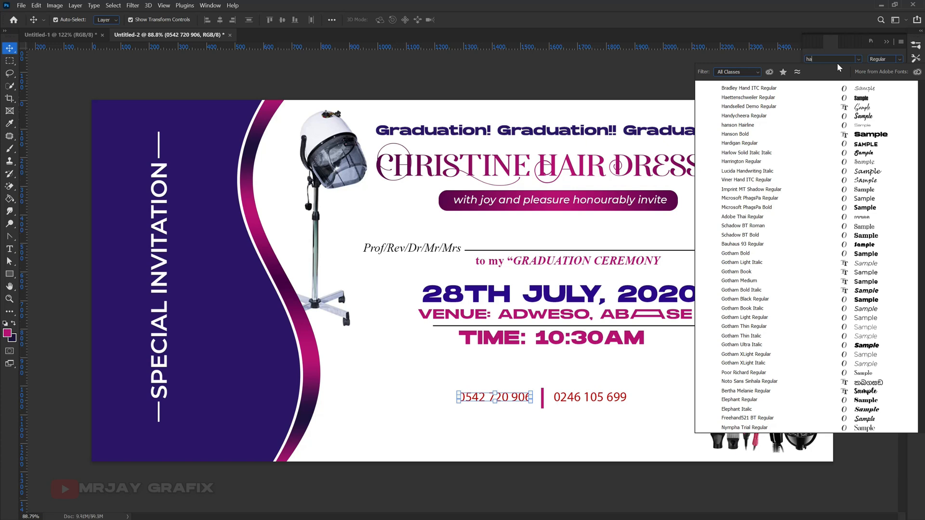
{"action": "key", "text": "BackSpace"}
{"action": "key", "text": "BackSpace"}
{"action": "type", "text": "mont"}
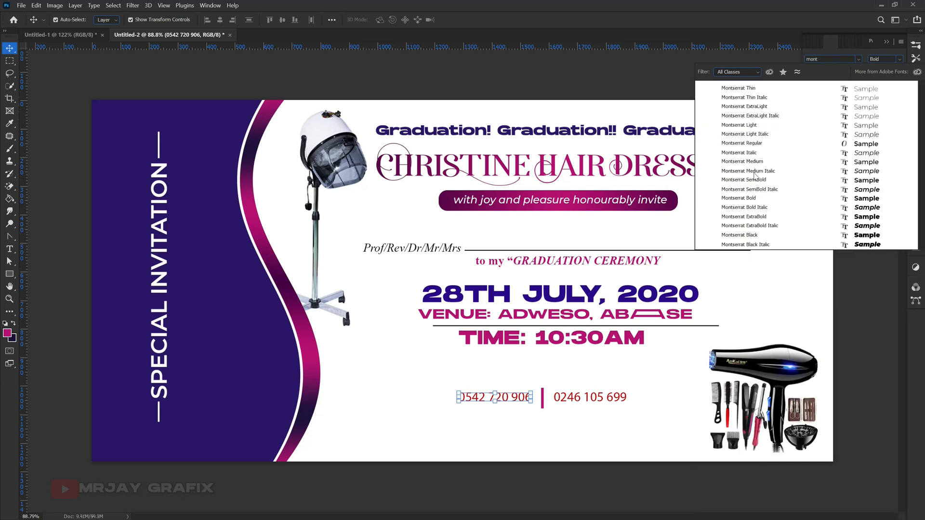
{"action": "left_click", "coordinate": [761, 198]}
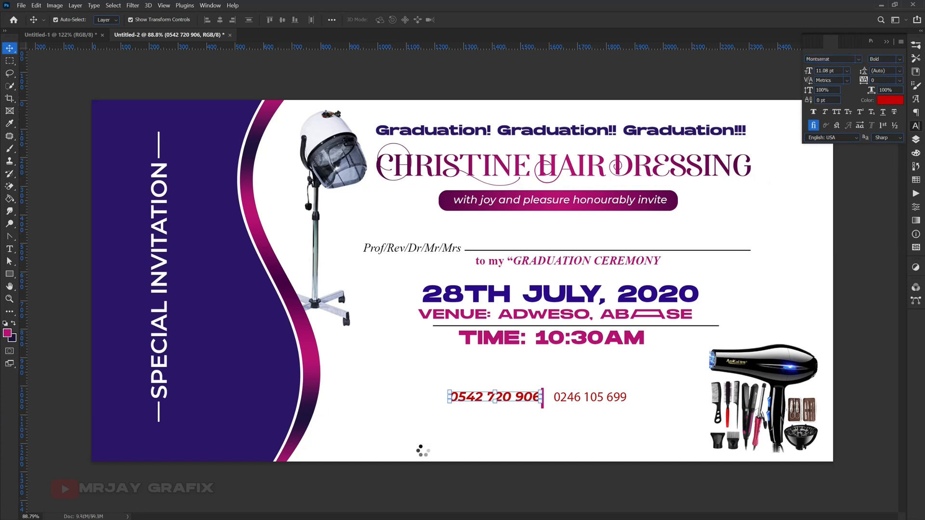
Change the font of the second phone number to Montserrat Bold as well
{"action": "left_click", "coordinate": [597, 402]}
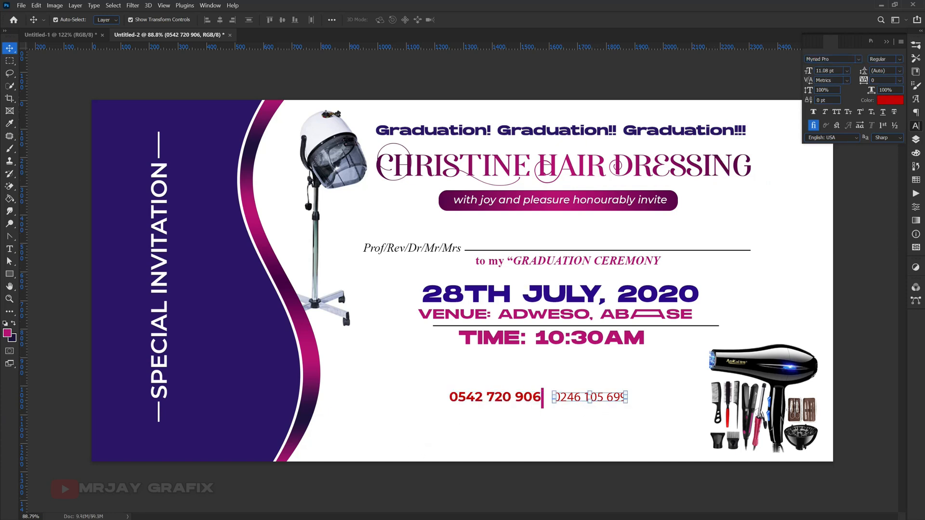
{"action": "left_click", "coordinate": [859, 59]}
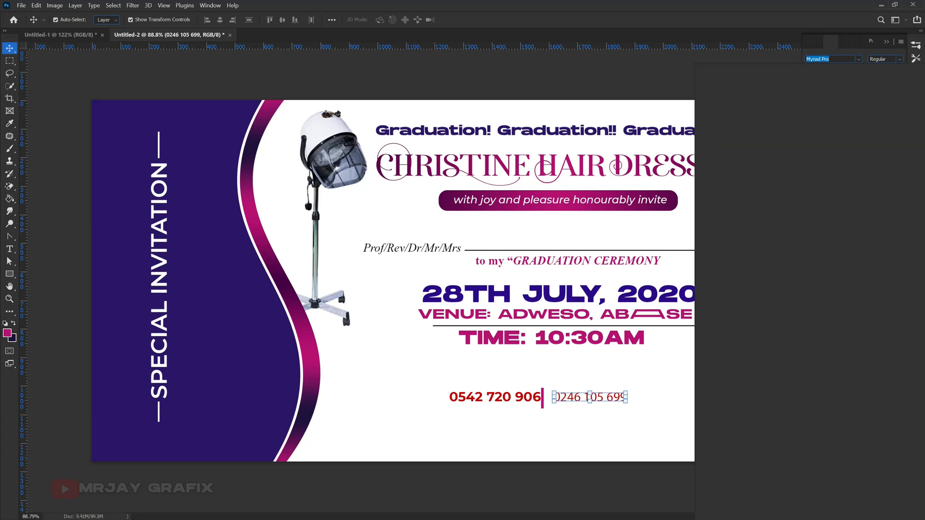
{"action": "type", "text": "mont"}
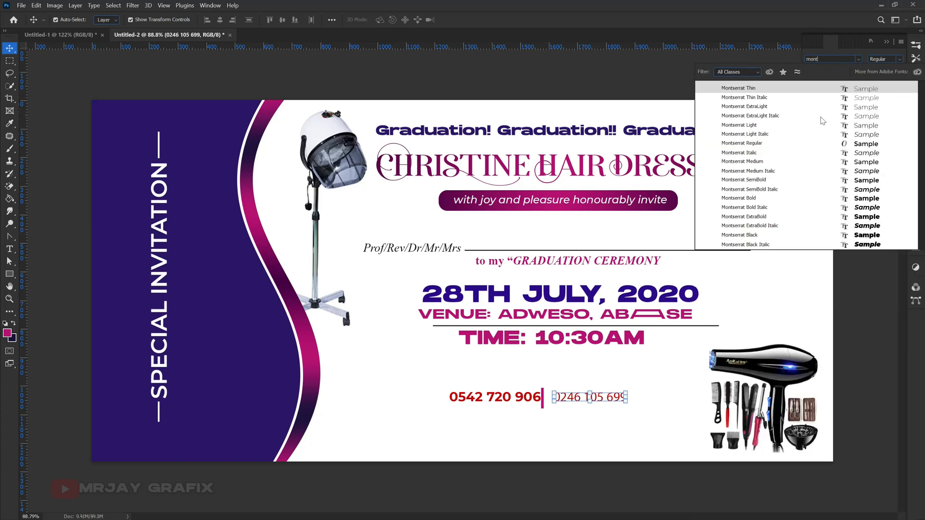
{"action": "key", "text": "Down"}
{"action": "key", "text": "Down"}
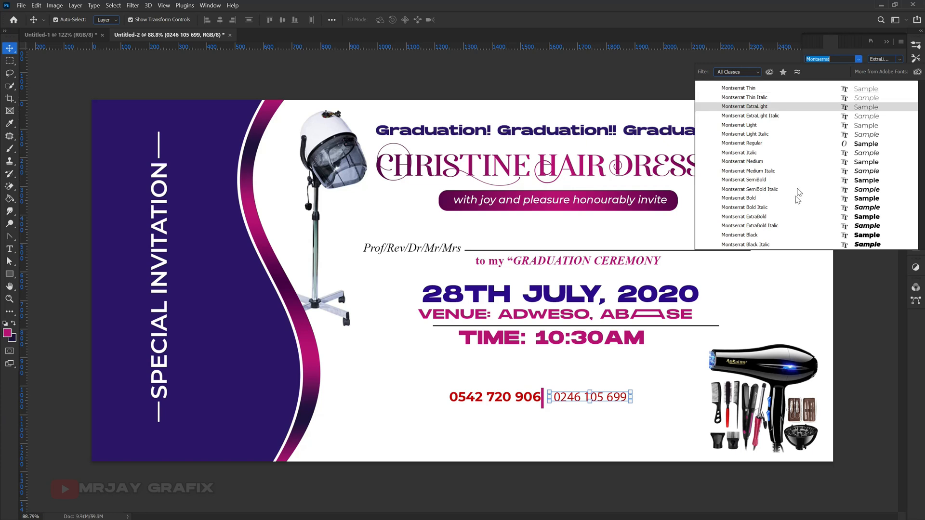
{"action": "key", "text": "Down"}
{"action": "key", "text": "Down"}
{"action": "key", "text": "Down"}
{"action": "key", "text": "Down"}
{"action": "key", "text": "Down"}
{"action": "key", "text": "Down"}
{"action": "key", "text": "Down"}
{"action": "key", "text": "Down"}
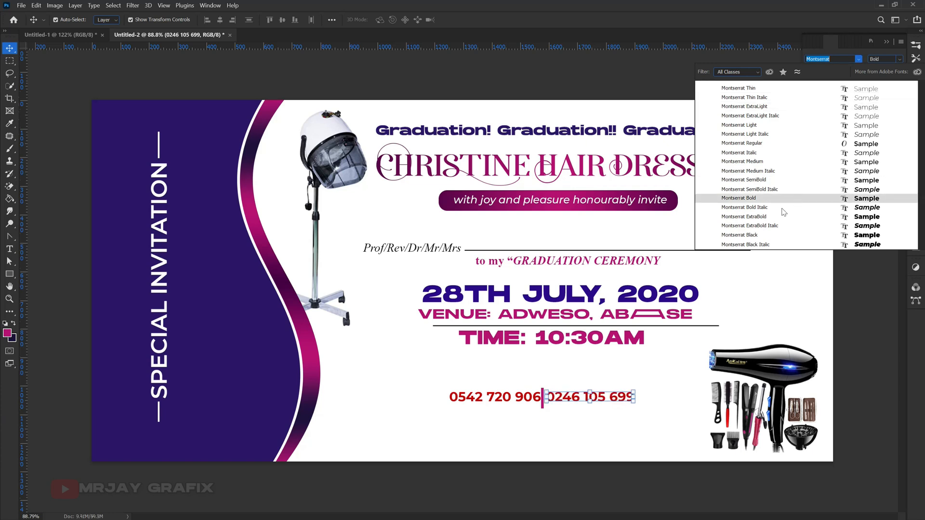
{"action": "left_click", "coordinate": [798, 199]}
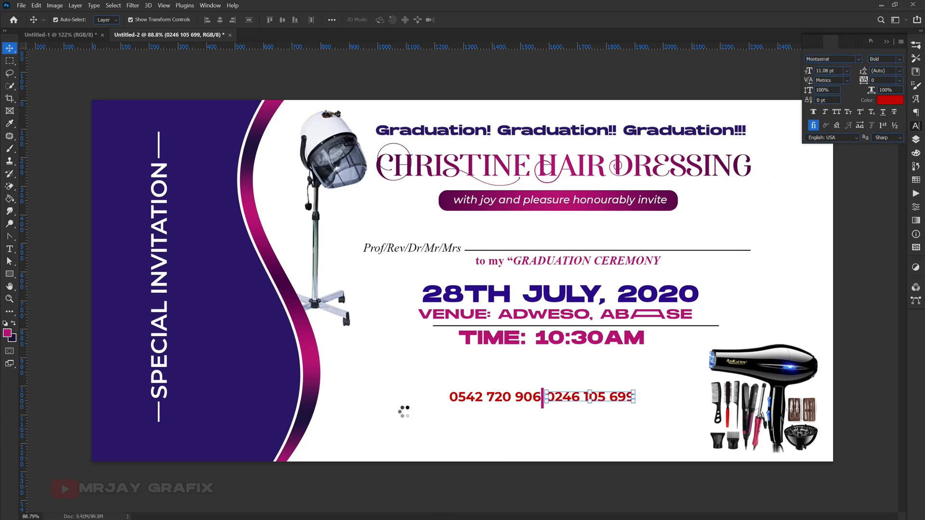
{"action": "left_click", "coordinate": [383, 409]}
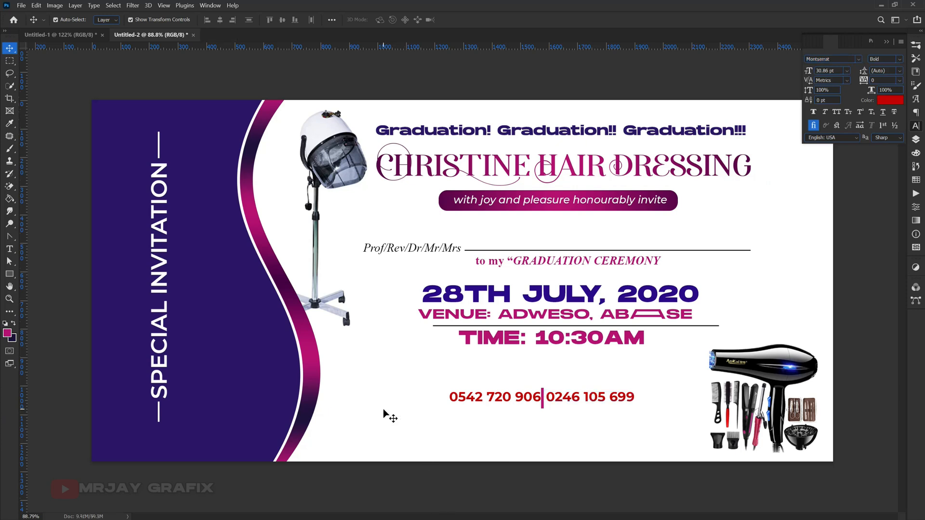
Save the invitation on the computer as HAIR DRESSER in Photoshop format, in the Desktop folder TUTORIALS WORKS > PSD
{"action": "key", "text": "ctrl+s"}
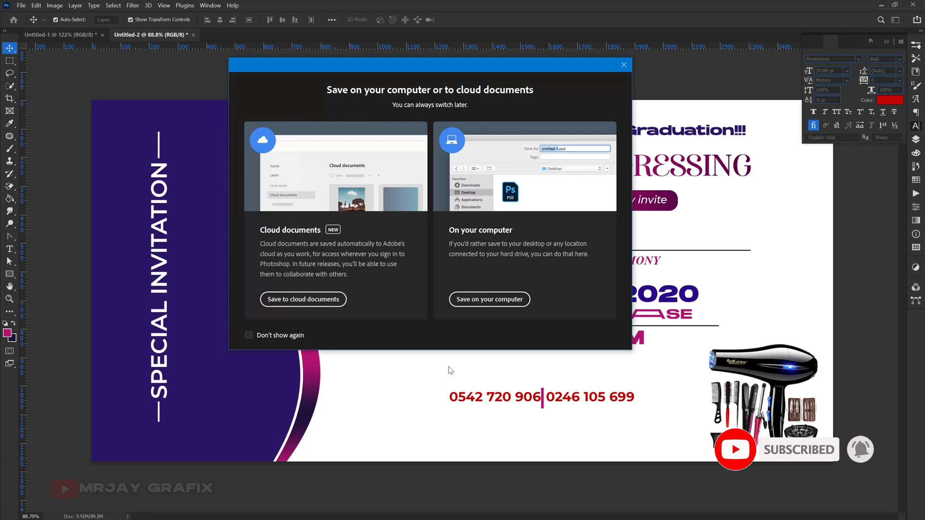
{"action": "left_click", "coordinate": [496, 306]}
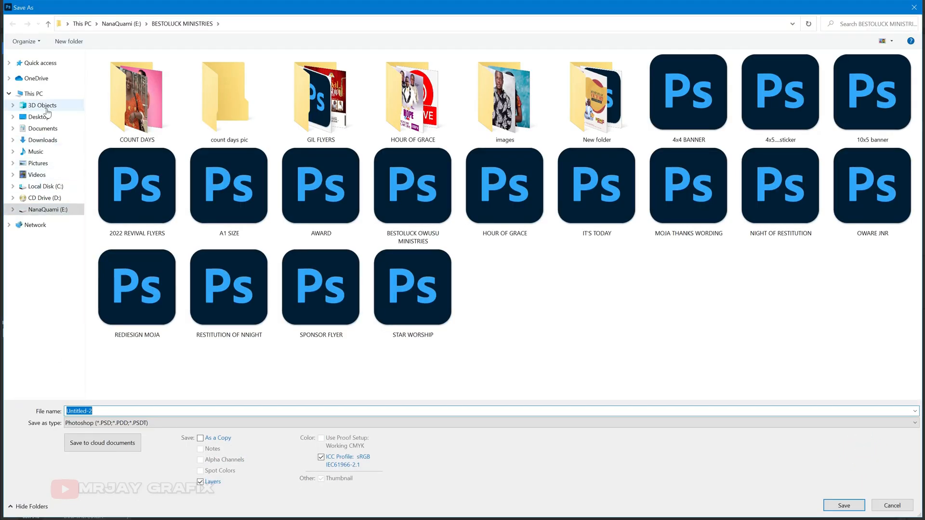
{"action": "left_click", "coordinate": [48, 118]}
{"action": "double_click", "coordinate": [607, 222]}
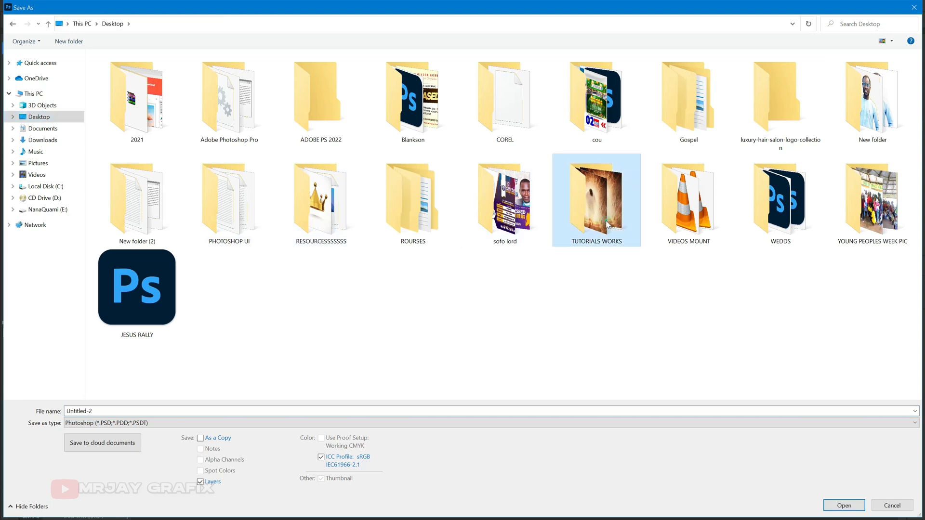
{"action": "left_click", "coordinate": [202, 411]}
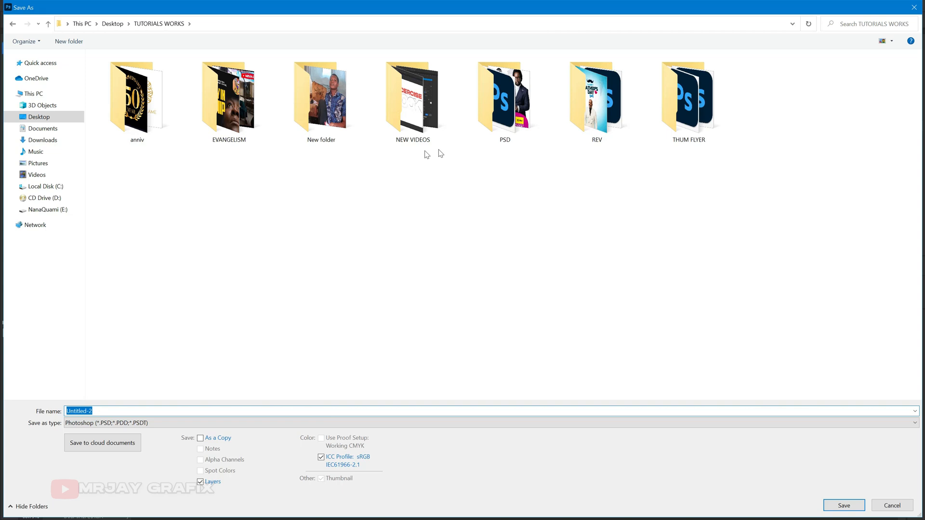
{"action": "double_click", "coordinate": [501, 108]}
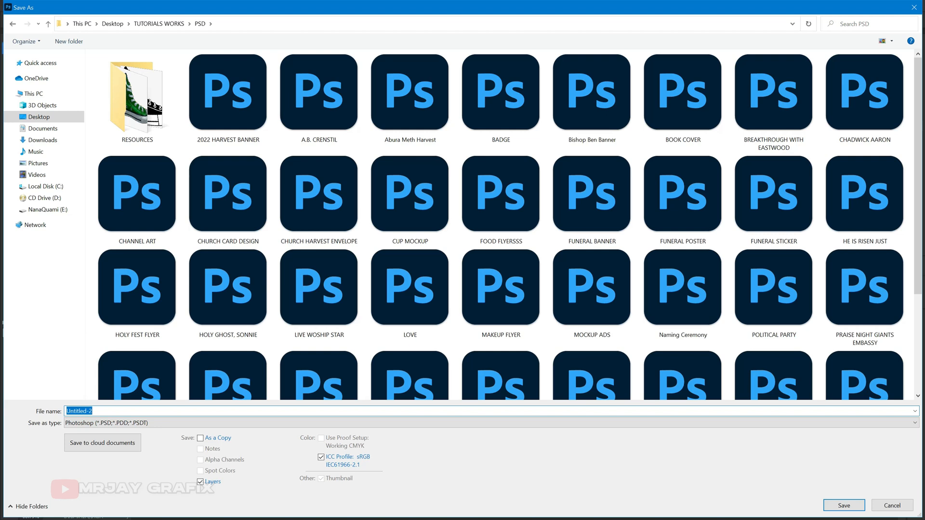
{"action": "type", "text": "H"}
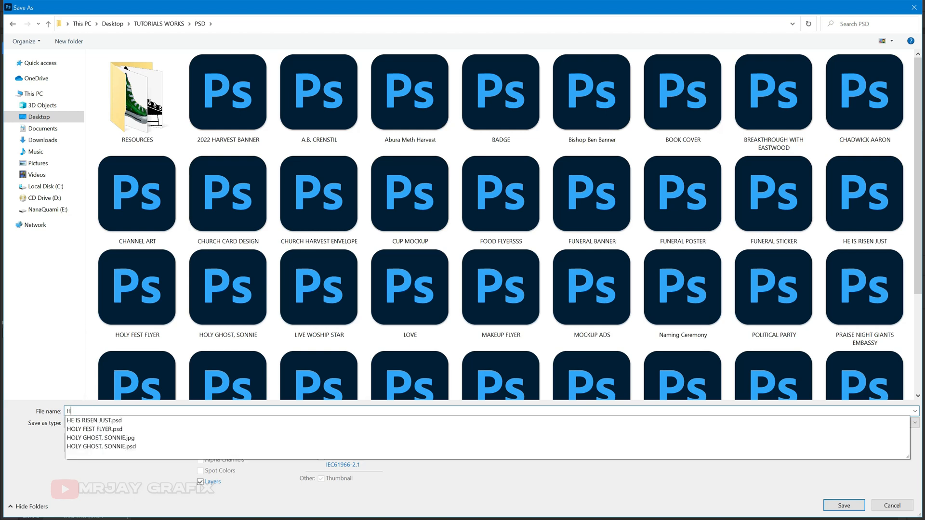
{"action": "type", "text": "AIR DRESSER"}
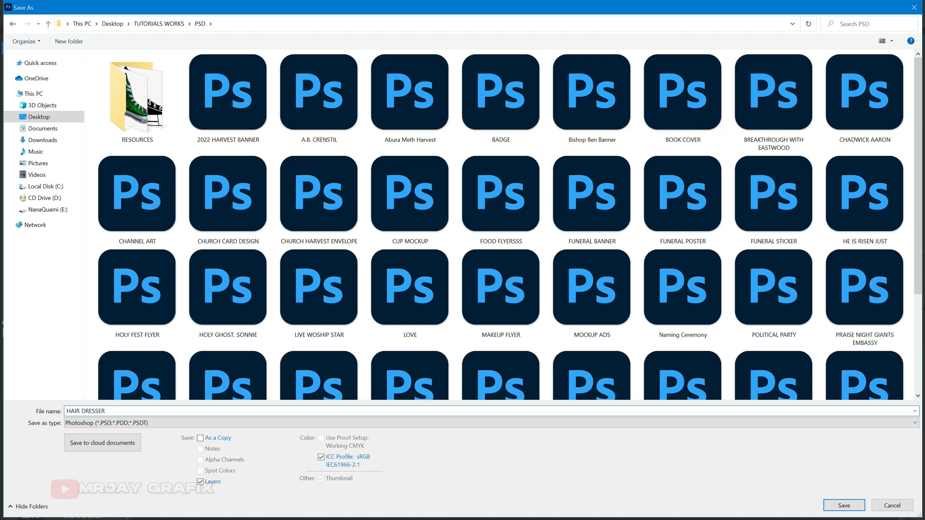
{"action": "key", "text": "Return"}
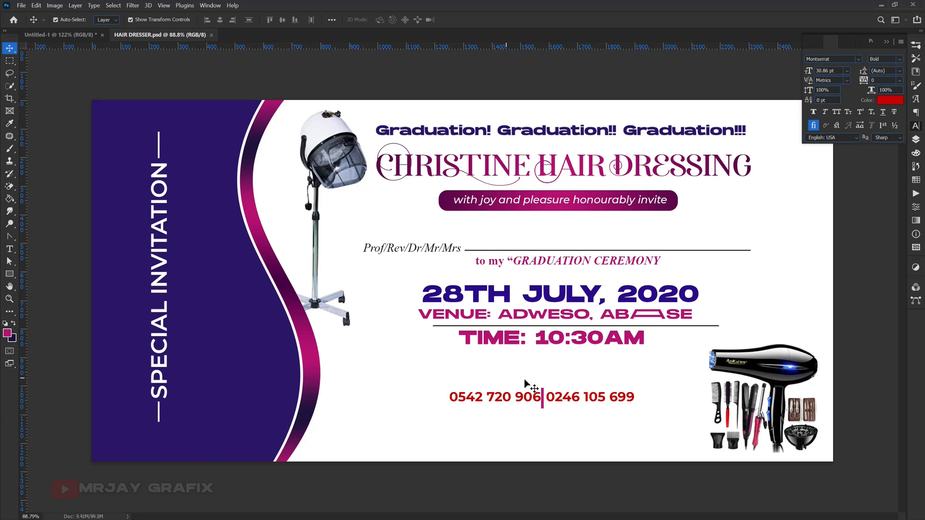
Shift the second phone number away from the divider and color both numbers dark blue 2b0693, sampled from the date text
{"action": "left_click_drag", "start_coordinate": [573, 398], "coordinate": [577, 399]}
{"action": "left_click", "coordinate": [507, 402]}
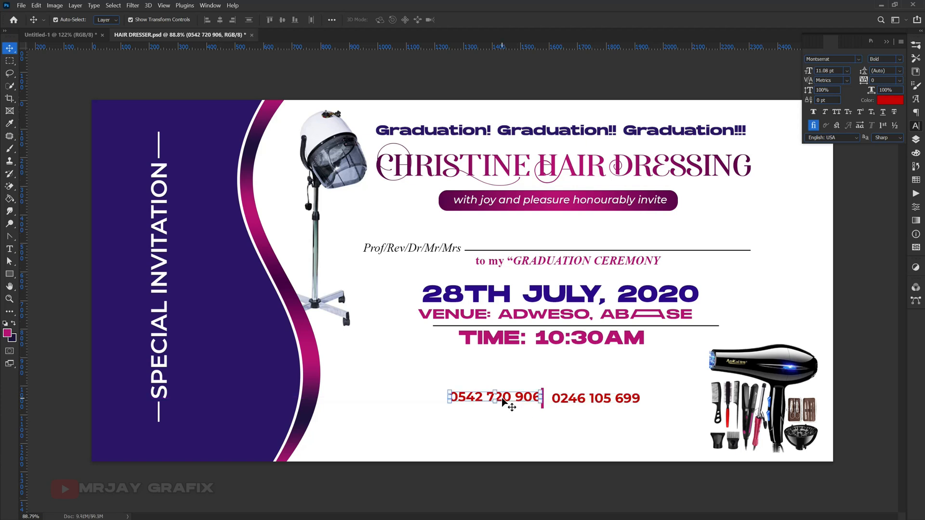
{"action": "left_click", "coordinate": [578, 404], "text": "shift"}
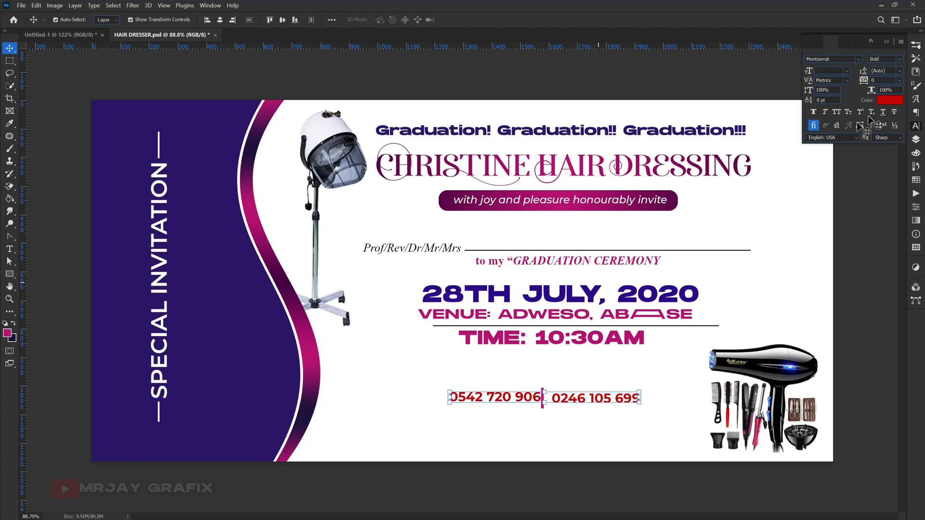
{"action": "left_click", "coordinate": [897, 101]}
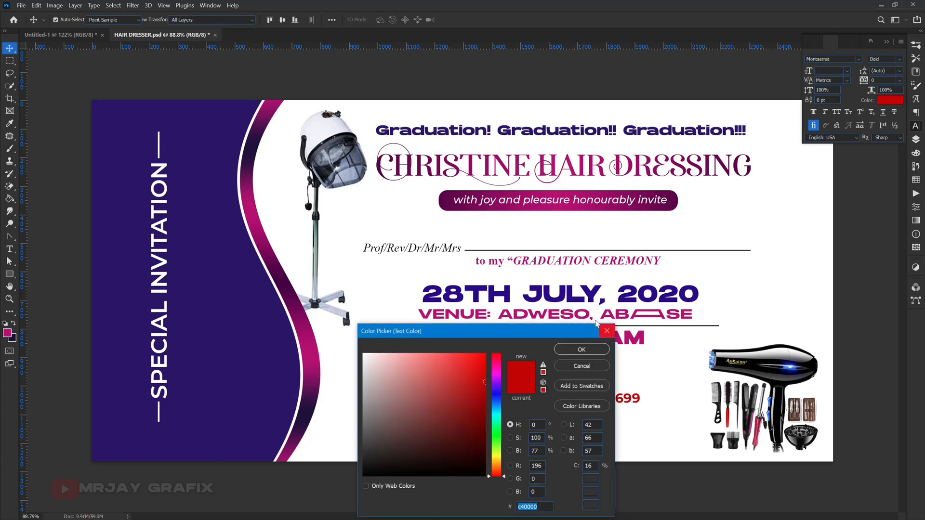
{"action": "left_click", "coordinate": [622, 300]}
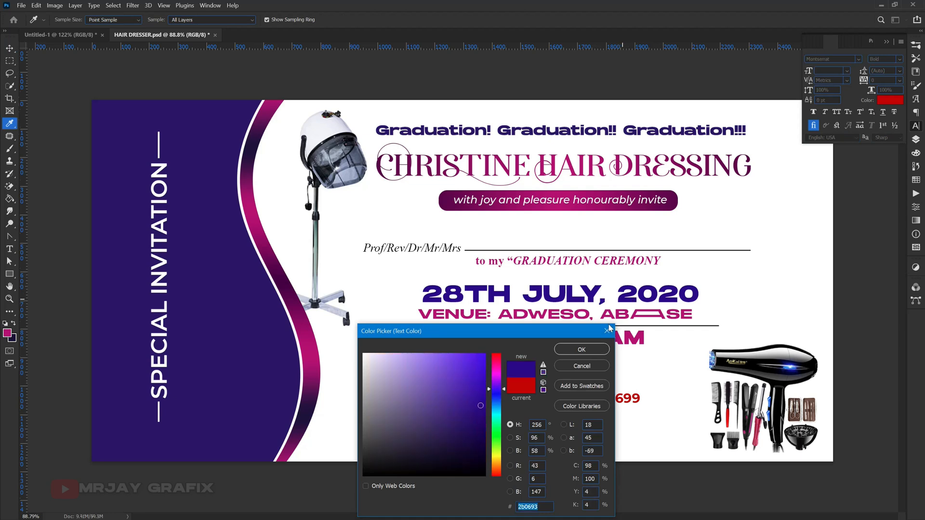
{"action": "left_click", "coordinate": [582, 349]}
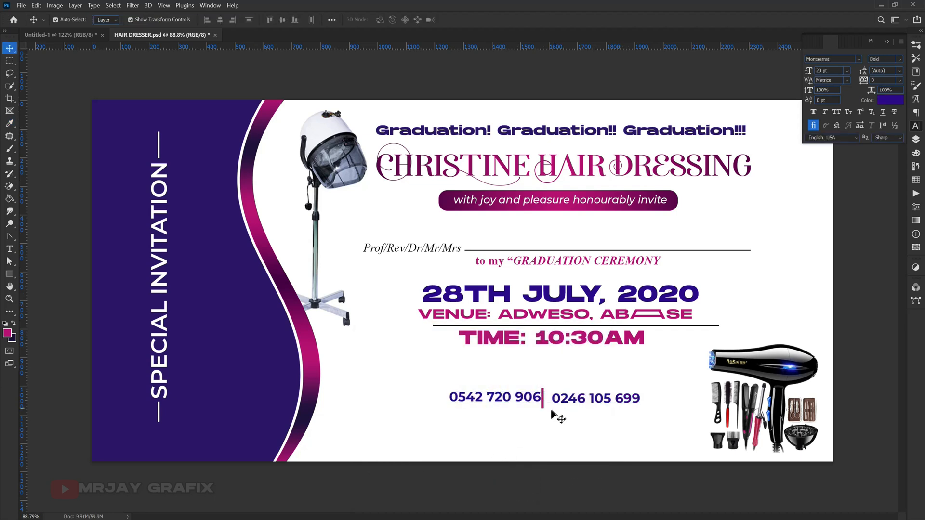
Scale up both phone numbers and the divider together until the number text is about 15 pt
{"action": "scroll", "coordinate": [551, 413], "scroll_direction": "up", "scroll_amount": 1}
{"action": "left_click_drag", "start_coordinate": [379, 378], "coordinate": [659, 421]}
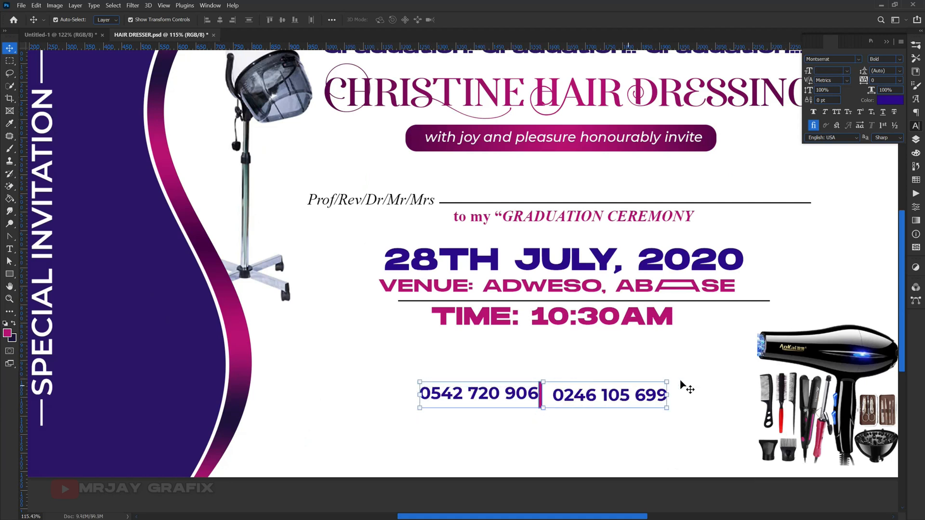
{"action": "key", "text": "ctrl+t"}
{"action": "left_click_drag", "start_coordinate": [665, 383], "coordinate": [713, 366]}
{"action": "left_click_drag", "start_coordinate": [400, 372], "coordinate": [371, 372]}
{"action": "key", "text": "Return"}
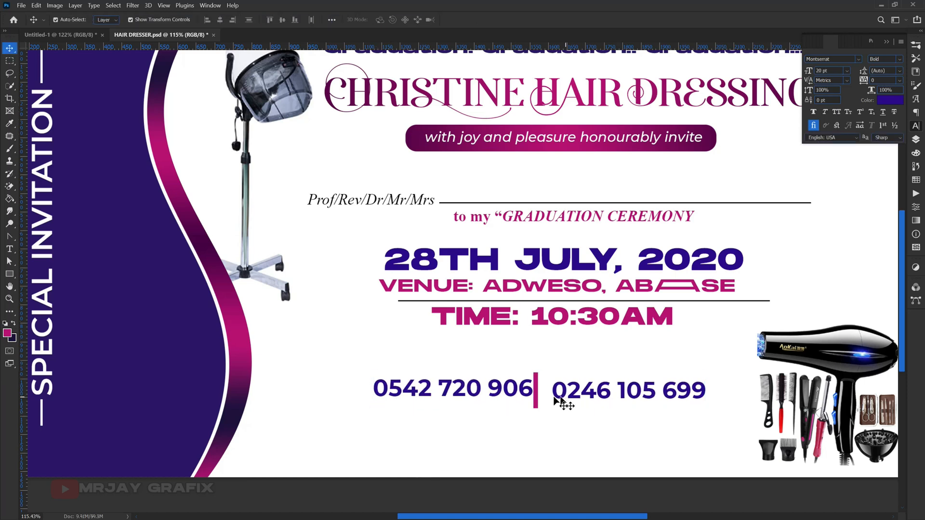
Move the magenta divider into the gap between the two phone numbers and raise the second number level with the first
{"action": "left_click_drag", "start_coordinate": [537, 404], "coordinate": [547, 406]}
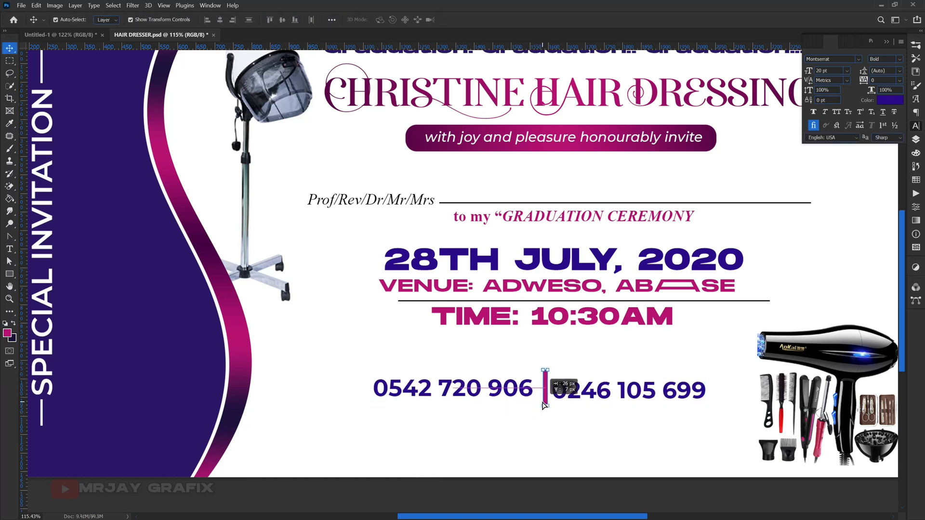
{"action": "left_click", "coordinate": [572, 394]}
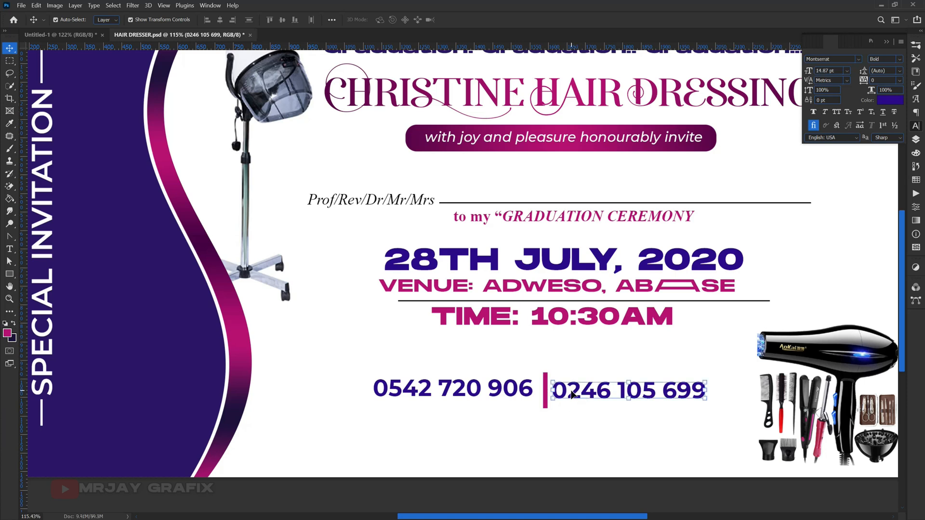
{"action": "left_click_drag", "start_coordinate": [572, 391], "coordinate": [572, 388]}
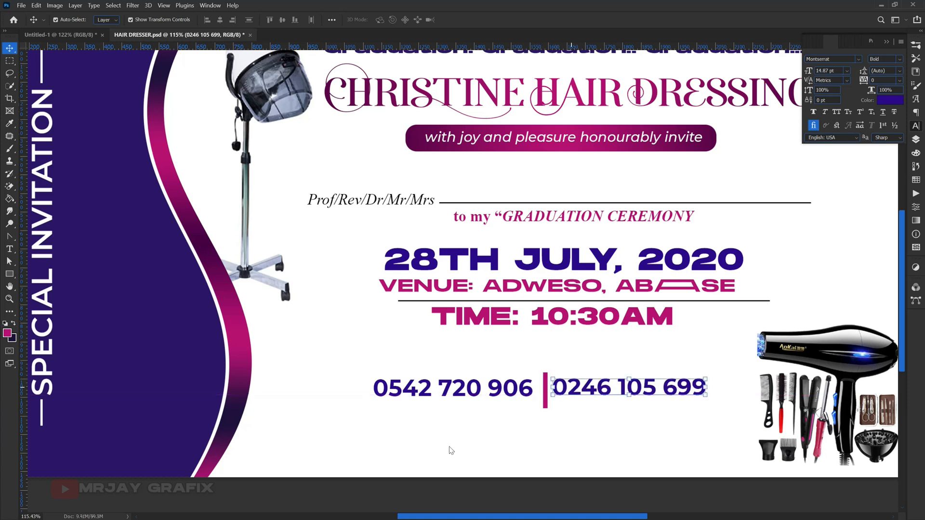
{"action": "left_click", "coordinate": [584, 397]}
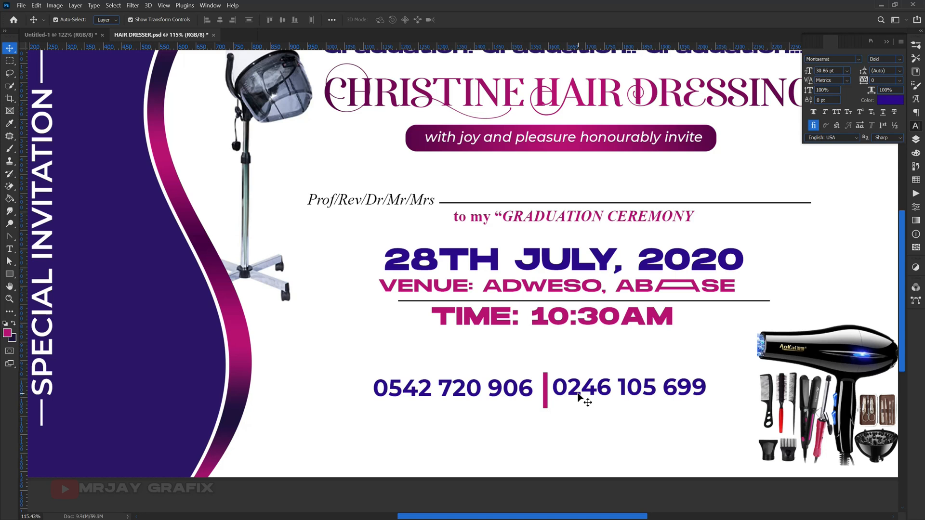
Narrow the divider between the phone numbers to a thin line and shorten it at both ends to about the text height
{"action": "left_click_drag", "start_coordinate": [356, 372], "coordinate": [677, 405]}
{"action": "left_click", "coordinate": [551, 406]}
{"action": "scroll", "coordinate": [557, 399], "scroll_direction": "up", "scroll_amount": 4}
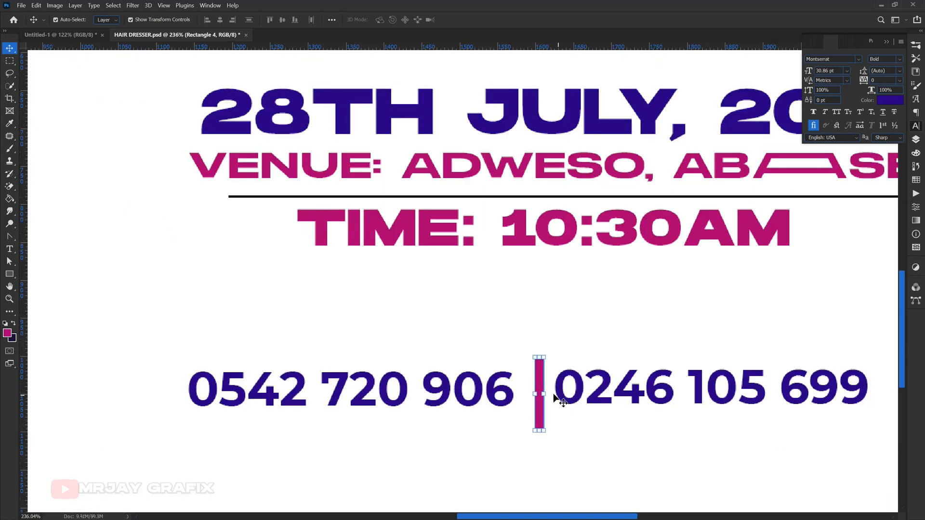
{"action": "left_click_drag", "start_coordinate": [545, 397], "coordinate": [539, 397]}
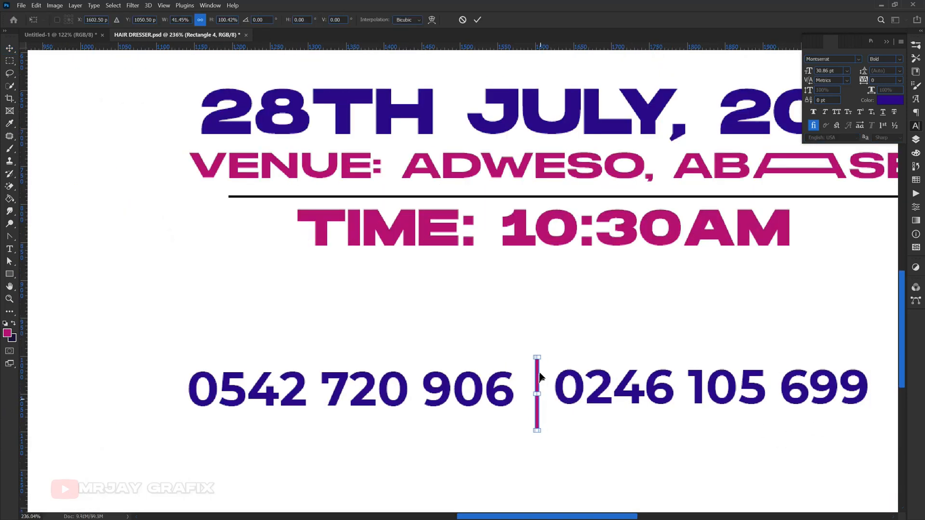
{"action": "left_click_drag", "start_coordinate": [538, 353], "coordinate": [538, 369]}
{"action": "left_click_drag", "start_coordinate": [537, 436], "coordinate": [537, 420]}
{"action": "key", "text": "Return"}
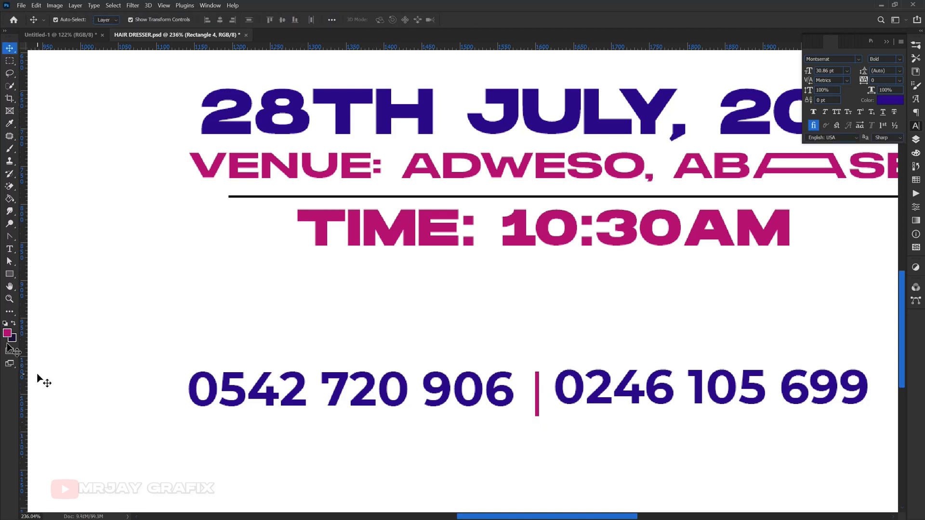
Draw a magenta rectangle about 178 by 38 px just above the phone numbers, centered over the divider
{"action": "left_click", "coordinate": [9, 274]}
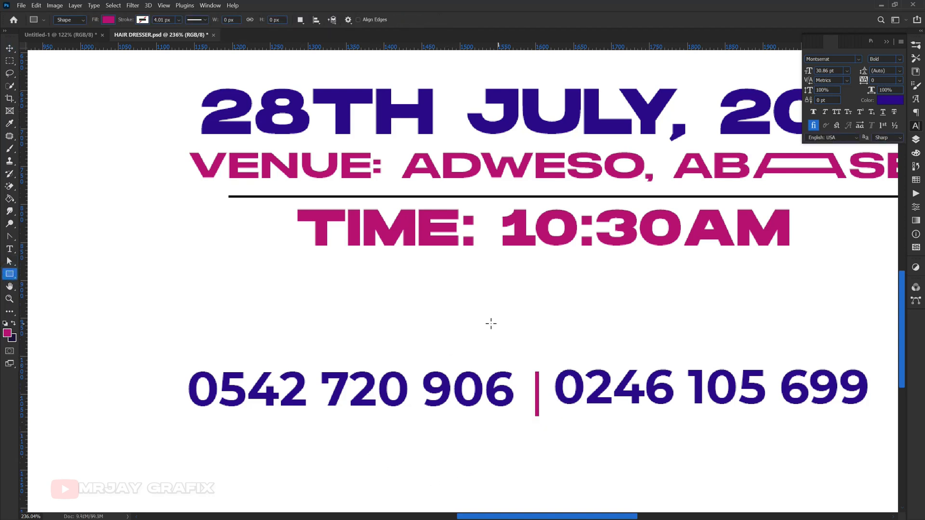
{"action": "left_click_drag", "start_coordinate": [467, 328], "coordinate": [602, 356]}
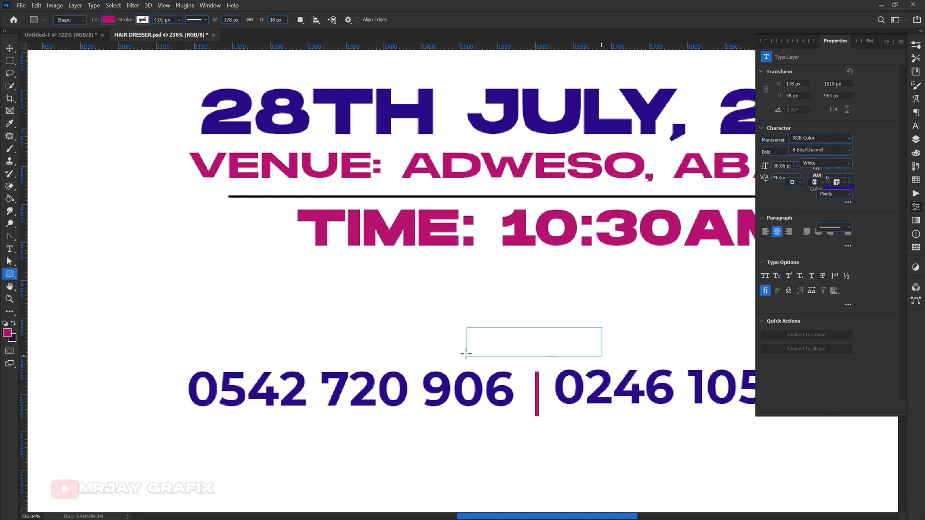
{"action": "left_click", "coordinate": [10, 49]}
{"action": "scroll", "coordinate": [383, 327], "scroll_direction": "down", "scroll_amount": 3}
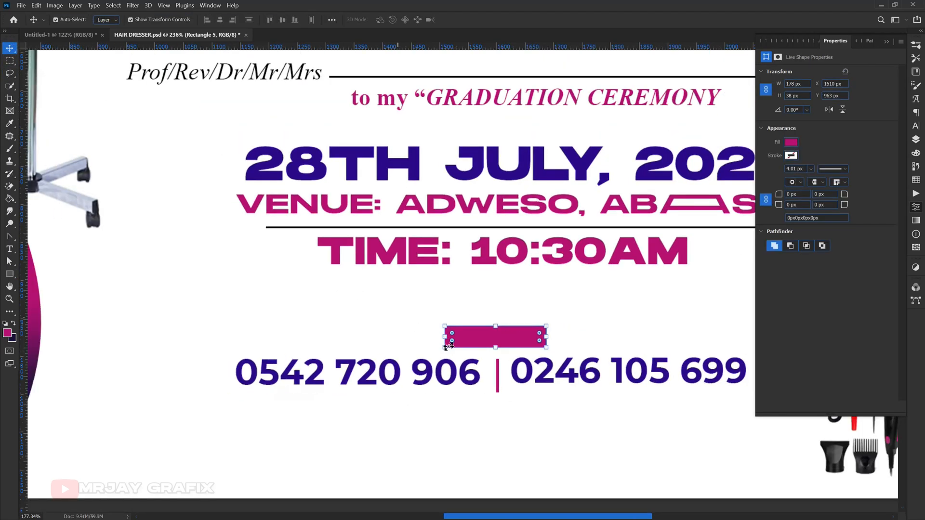
{"action": "left_click_drag", "start_coordinate": [484, 345], "coordinate": [485, 350]}
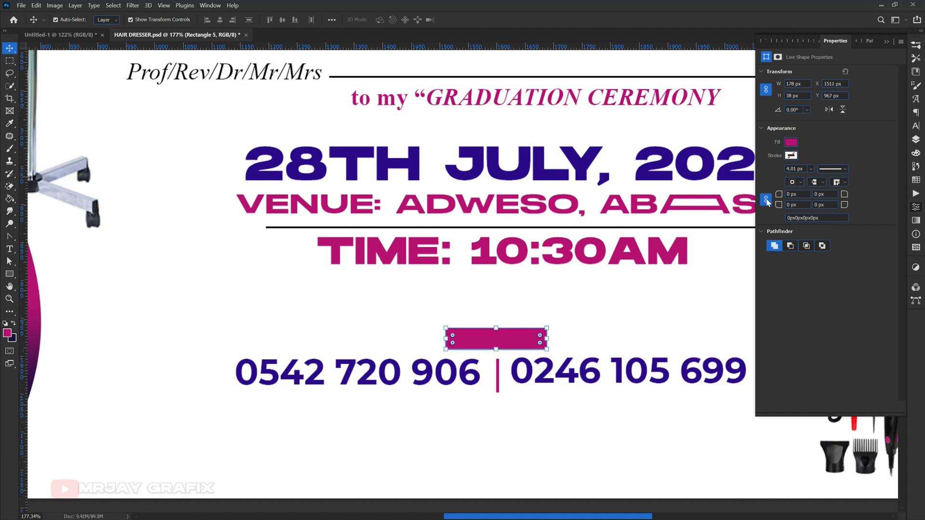
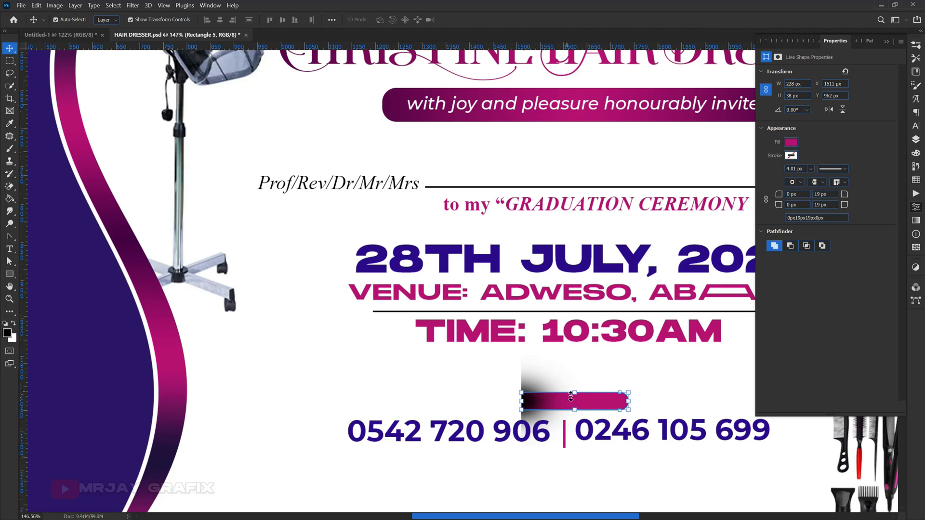
Increase the height of the magenta bar above the phone numbers to 47 px and nudge it up by 1 px
{"action": "scroll", "coordinate": [575, 411], "scroll_direction": "up", "scroll_amount": 3}
{"action": "left_click_drag", "start_coordinate": [575, 409], "coordinate": [573, 413]}
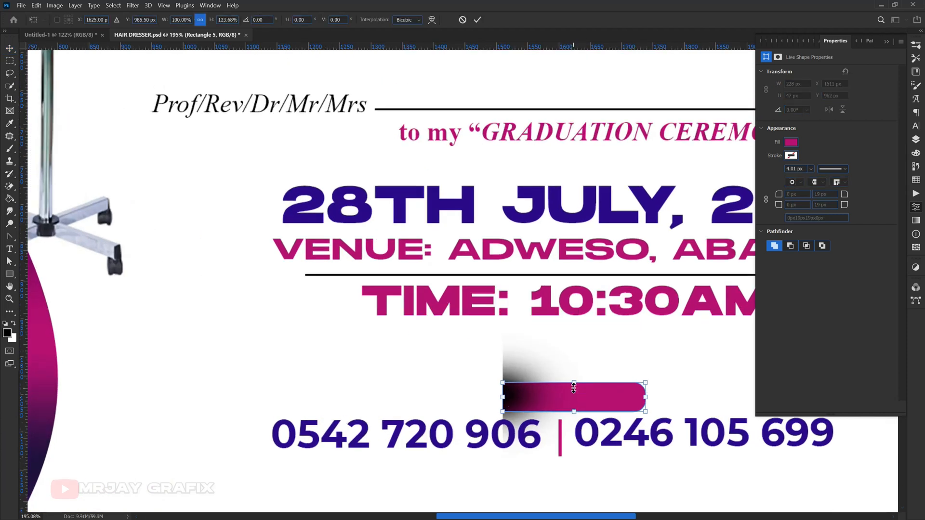
{"action": "key", "text": "Return"}
{"action": "key", "text": "Up"}
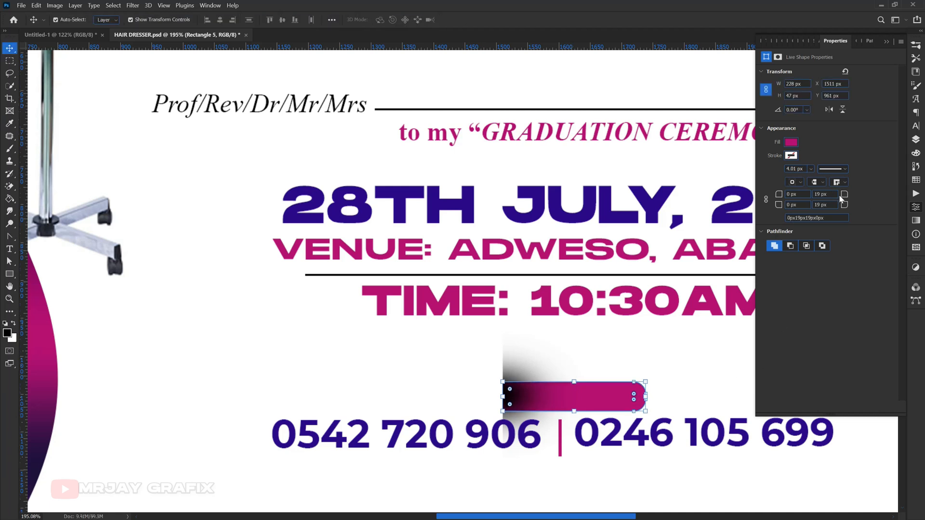
Set the radii of the magenta bar's two right-hand corners to 36.24 px
{"action": "left_click_drag", "start_coordinate": [842, 195], "coordinate": [862, 203]}
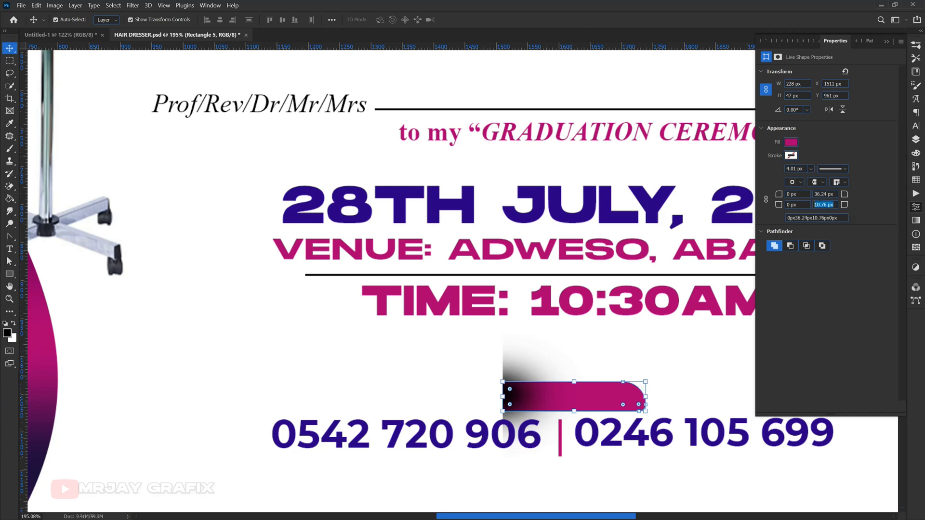
{"action": "type", "text": "36.24"}
{"action": "key", "text": "Return"}
{"action": "left_click", "coordinate": [443, 481]}
Shift both phone numbers and their divider together slightly to the right beneath the magenta bar
{"action": "scroll", "coordinate": [378, 366], "scroll_direction": "down", "scroll_amount": 3}
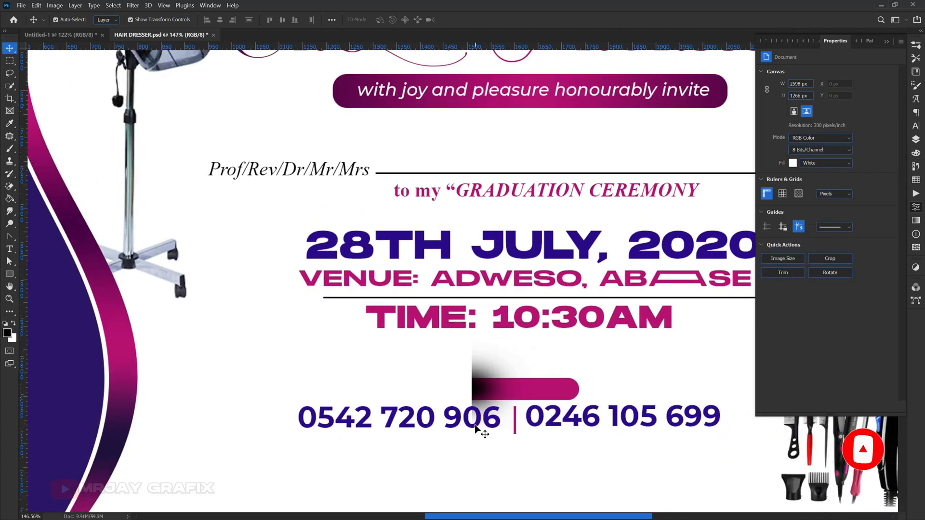
{"action": "left_click", "coordinate": [476, 427]}
{"action": "left_click_drag", "start_coordinate": [558, 426], "coordinate": [522, 419]}
{"action": "left_click", "coordinate": [542, 442]}
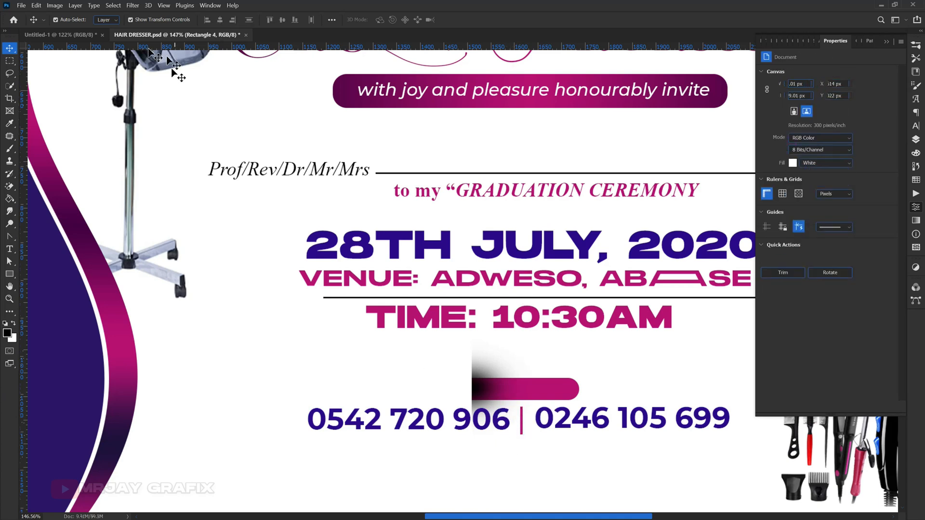
Copy the RSVP text from Untitled-1 into the HAIR DRESSER document, rotate it -90° to read horizontally and center it on the magenta bar
{"action": "left_click", "coordinate": [70, 36]}
{"action": "left_click", "coordinate": [331, 441]}
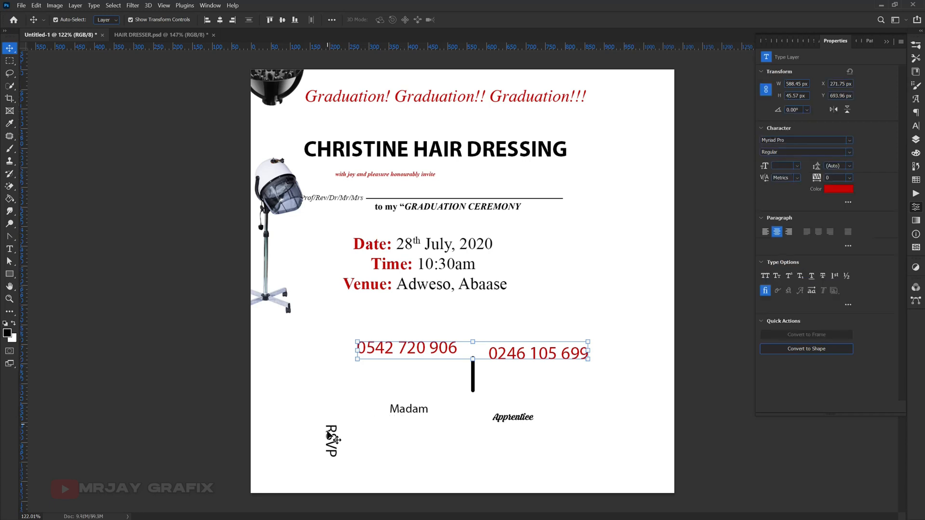
{"action": "left_click_drag", "start_coordinate": [330, 451], "coordinate": [562, 370]}
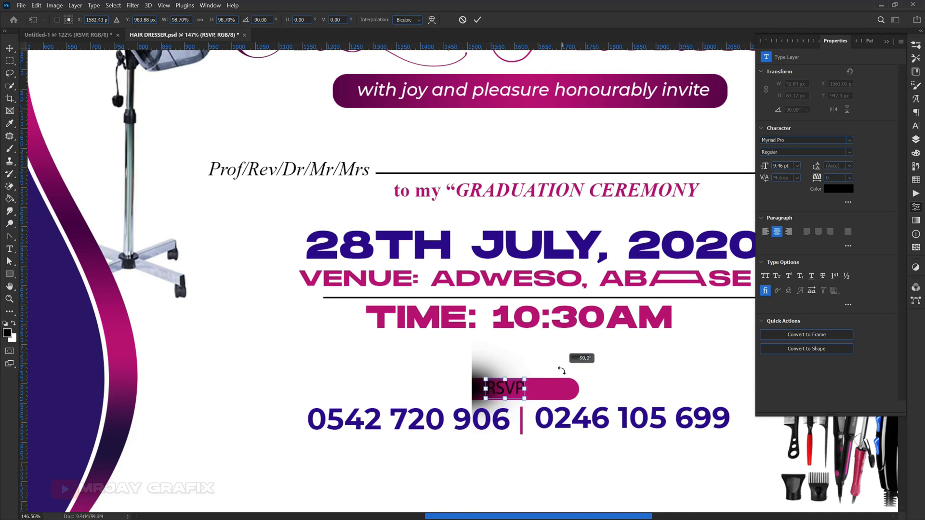
{"action": "key", "text": "Return"}
{"action": "left_click_drag", "start_coordinate": [498, 393], "coordinate": [516, 397]}
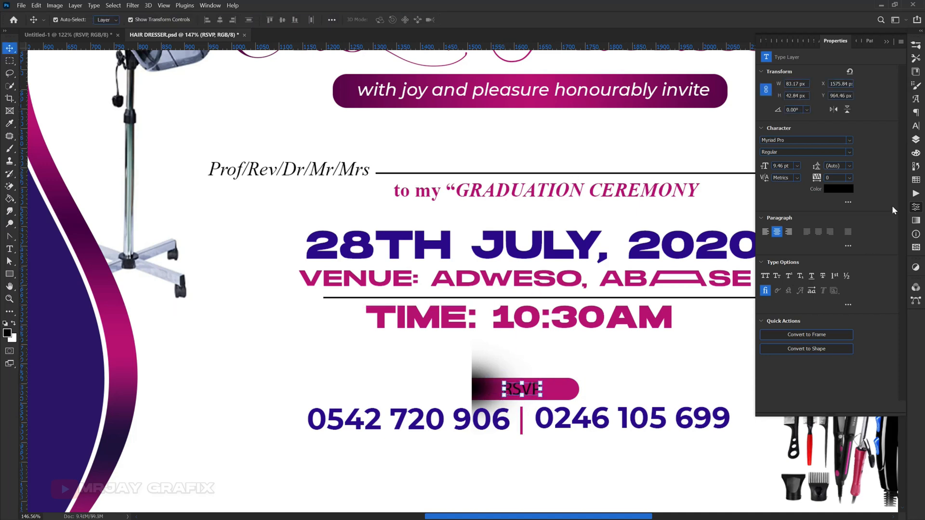
Change the color of the RSVP text to white, ffffff
{"action": "left_click", "coordinate": [916, 140]}
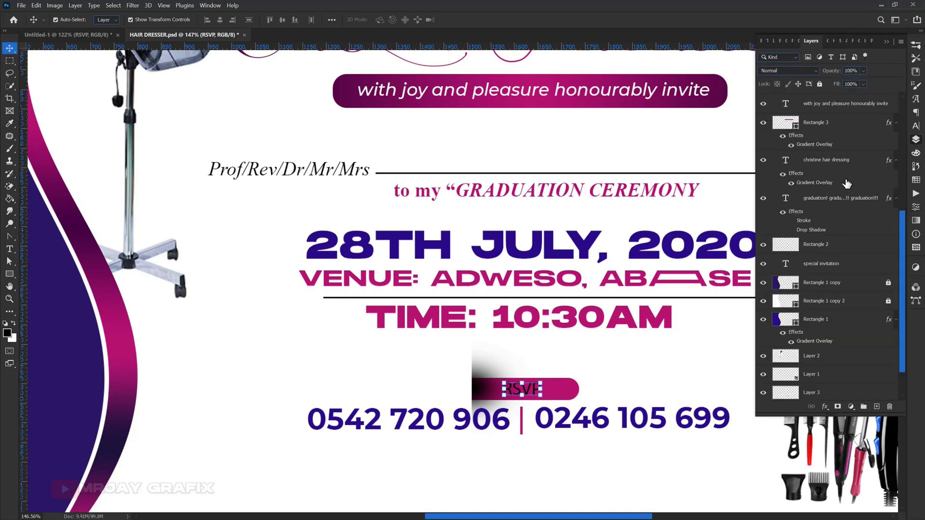
{"action": "left_click", "coordinate": [916, 128]}
{"action": "left_click", "coordinate": [890, 101]}
{"action": "left_click", "coordinate": [584, 141]}
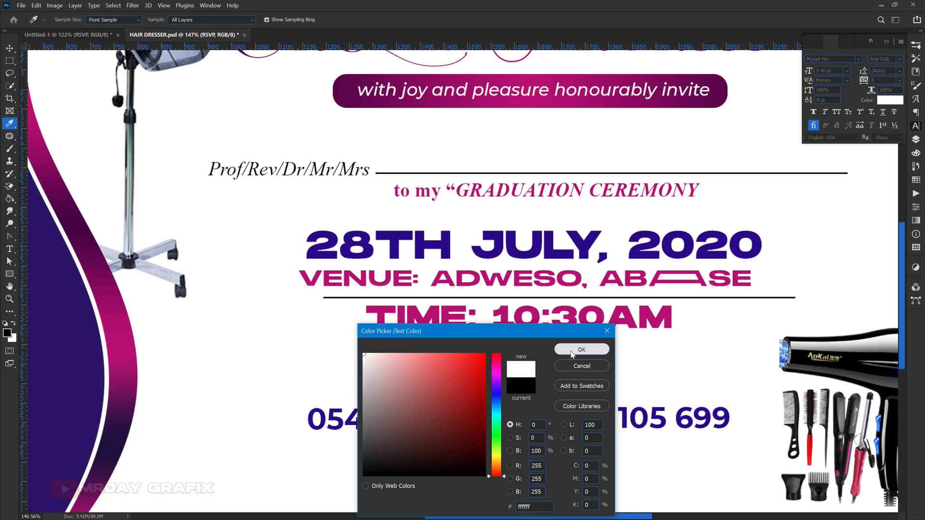
{"action": "left_click", "coordinate": [574, 355]}
{"action": "left_click", "coordinate": [497, 475]}
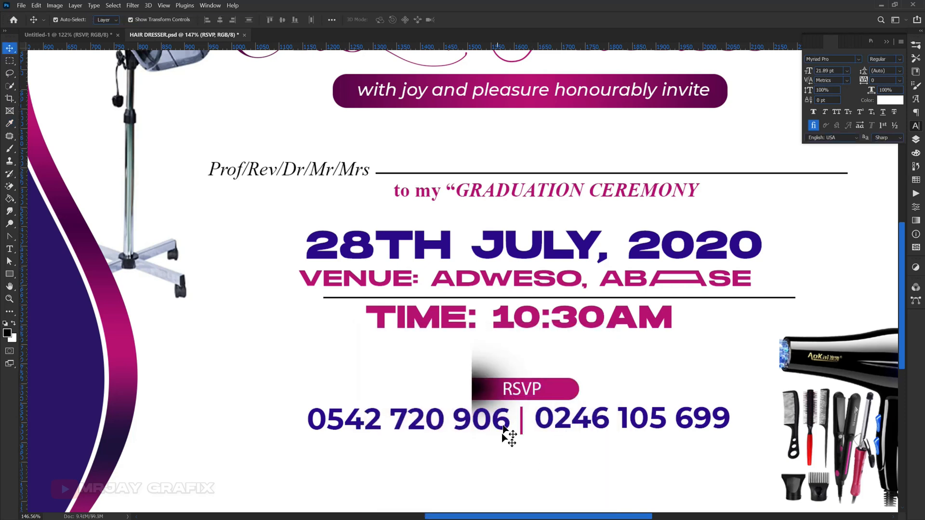
Set the RSVP text in the Legends font with a tracking of 160
{"action": "left_click", "coordinate": [523, 390]}
{"action": "double_click", "coordinate": [523, 391]}
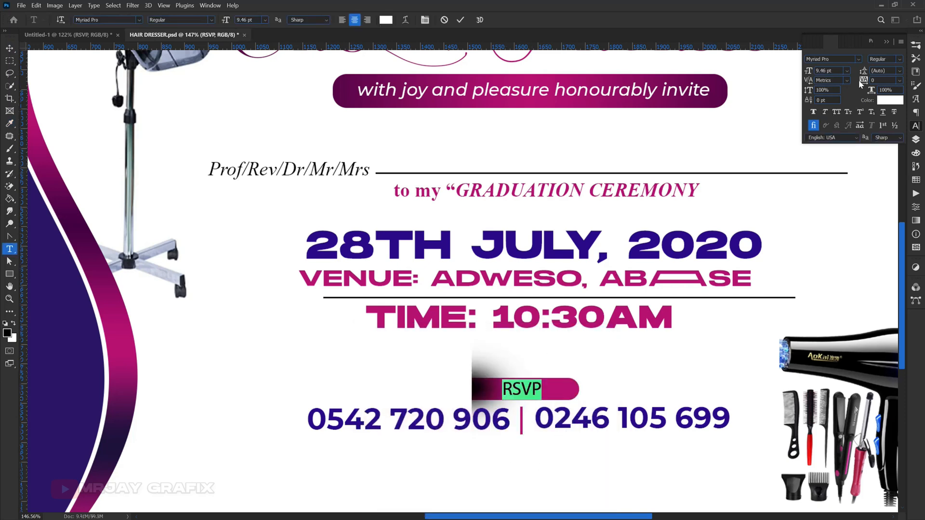
{"action": "left_click", "coordinate": [859, 60]}
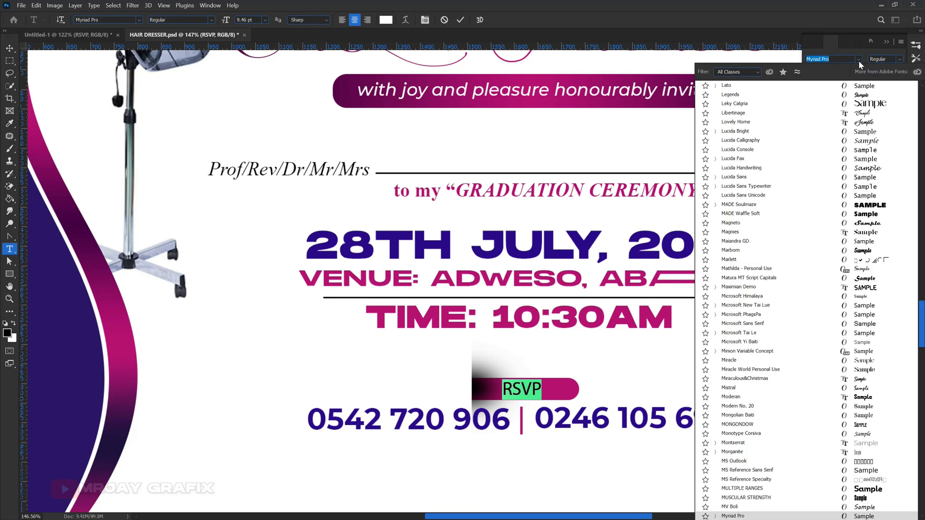
{"action": "left_click", "coordinate": [849, 96]}
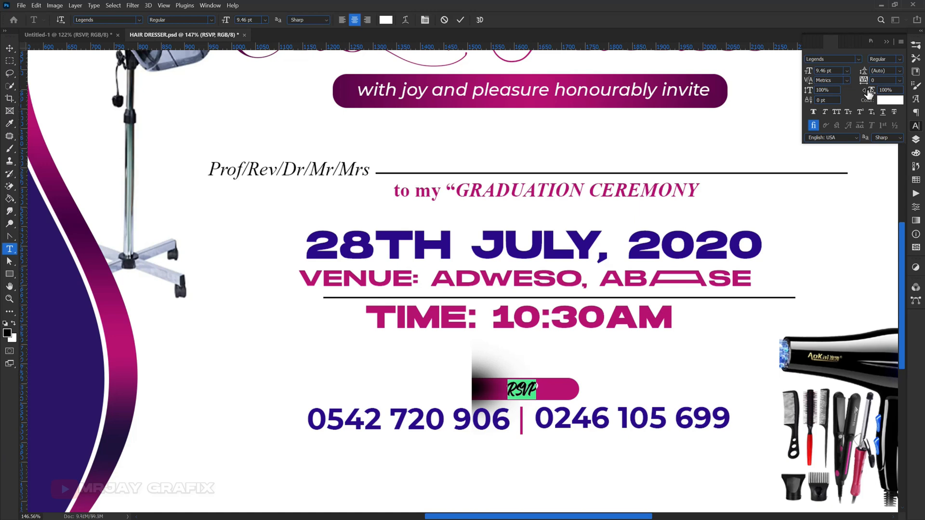
{"action": "left_click_drag", "start_coordinate": [862, 81], "coordinate": [874, 81]}
{"action": "left_click", "coordinate": [545, 391]}
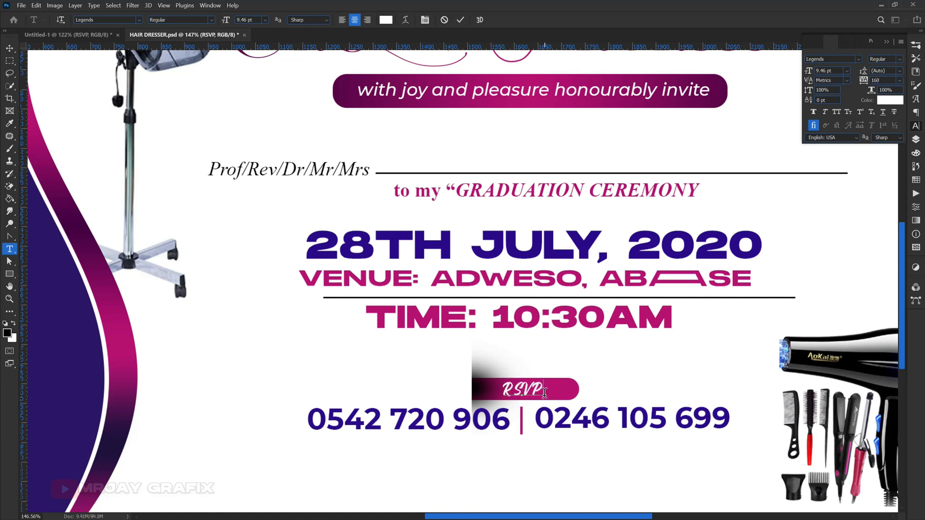
{"action": "key", "text": "ctrl+Return"}
{"action": "key", "text": "v"}
{"action": "left_click", "coordinate": [363, 490]}
{"action": "scroll", "coordinate": [397, 423], "scroll_direction": "down", "scroll_amount": 3}
{"action": "scroll", "coordinate": [413, 409], "scroll_direction": "down", "scroll_amount": 2}
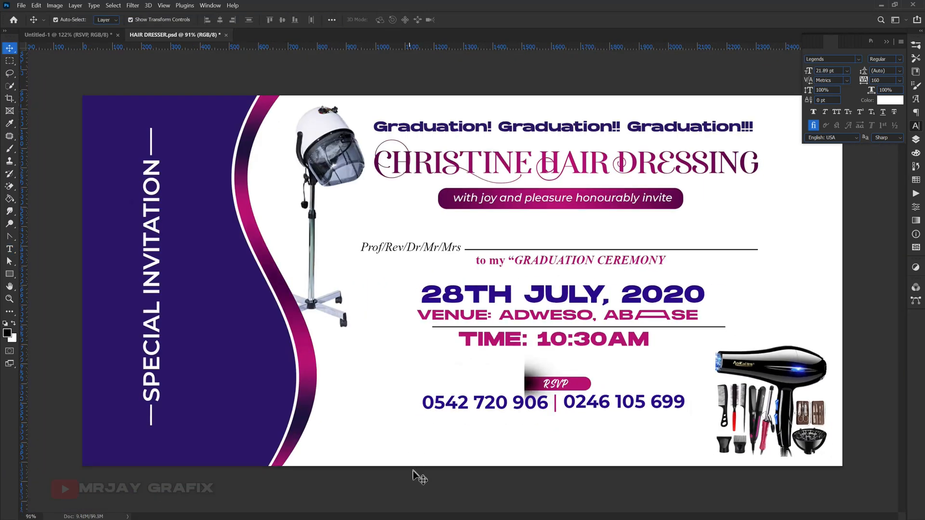
Copy the Madam and Apprentice labels from Untitled-1 into HAIR DRESSER, placing Madam below the first phone number and Apprentice below the second
{"action": "left_click", "coordinate": [95, 36]}
{"action": "left_click", "coordinate": [418, 414]}
{"action": "left_click", "coordinate": [504, 423], "text": "shift"}
{"action": "left_click_drag", "start_coordinate": [505, 423], "coordinate": [210, 142]}
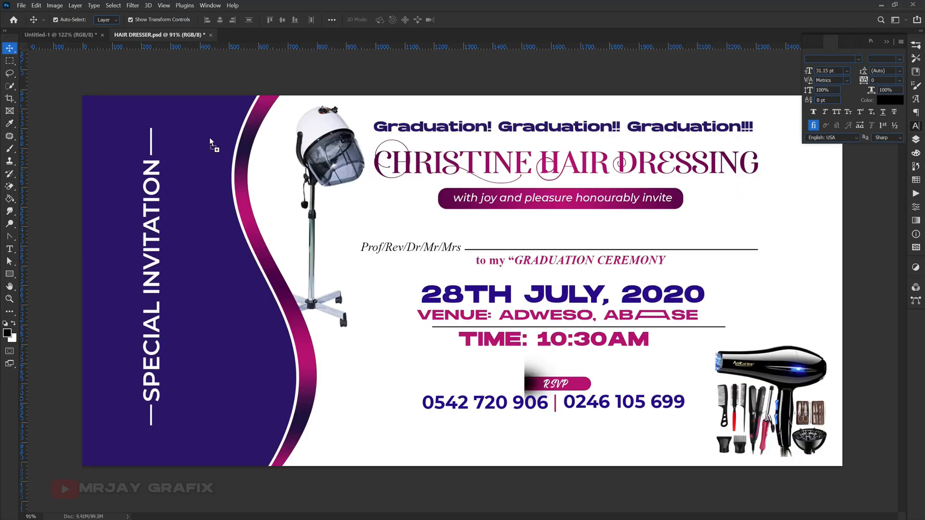
{"action": "left_click_drag", "start_coordinate": [505, 433], "coordinate": [472, 425]}
{"action": "left_click_drag", "start_coordinate": [550, 434], "coordinate": [613, 415]}
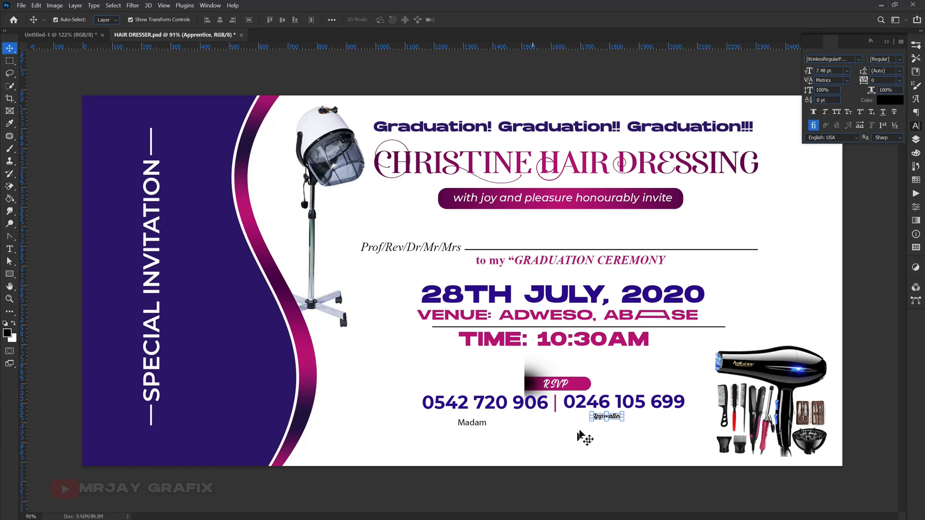
Change the font of the Madam label to Montserrat SemiBold
{"action": "double_click", "coordinate": [465, 424]}
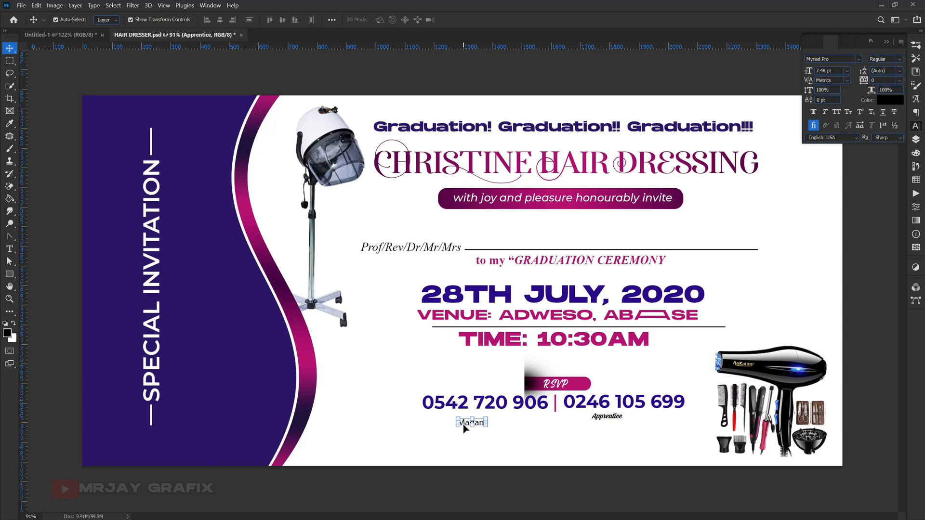
{"action": "left_click", "coordinate": [841, 55]}
{"action": "type", "text": "mon"}
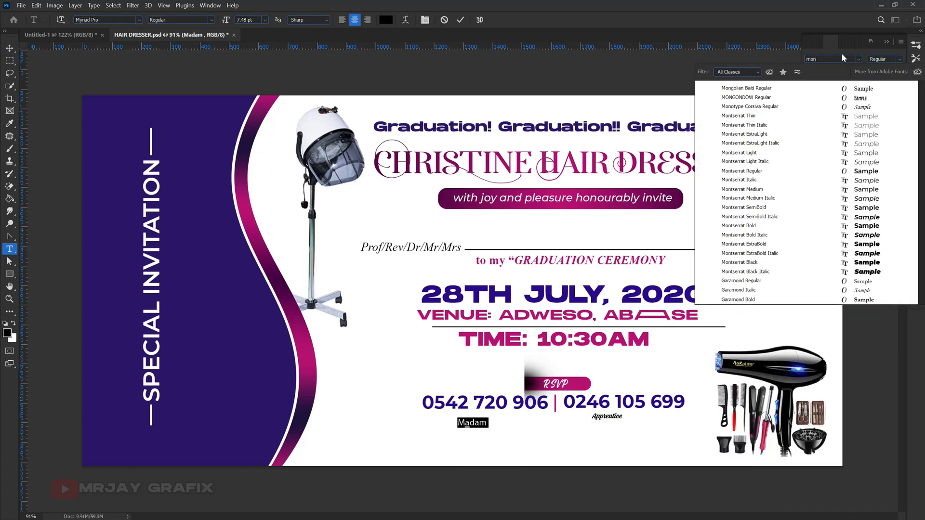
{"action": "left_click", "coordinate": [782, 180]}
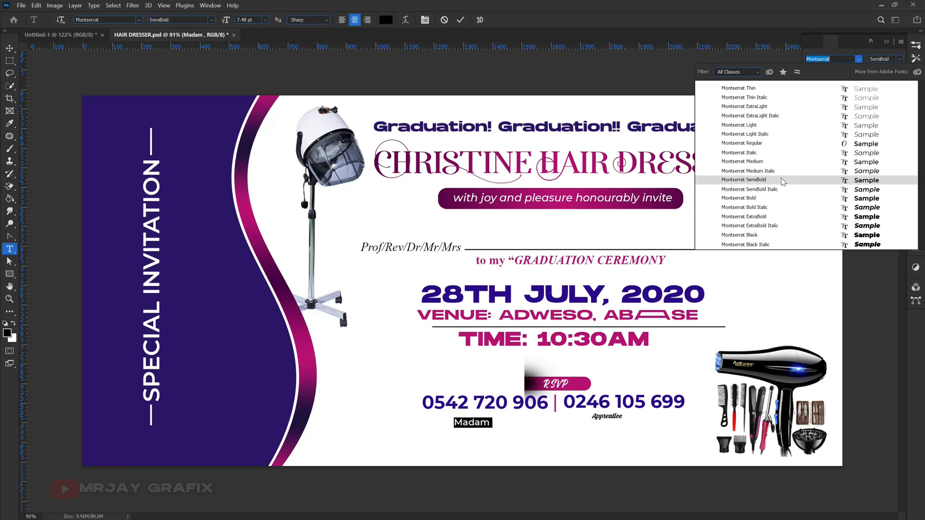
{"action": "left_click", "coordinate": [782, 180]}
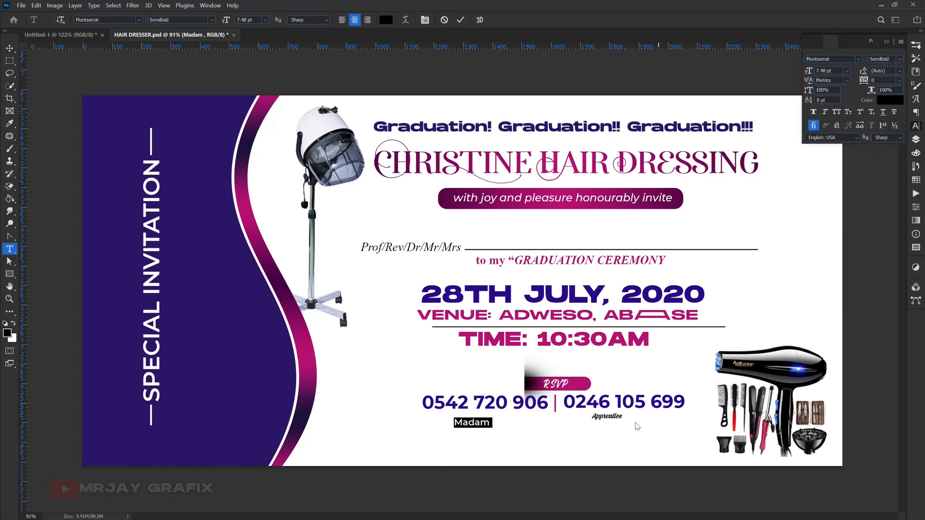
{"action": "left_click", "coordinate": [459, 21]}
{"action": "key", "text": "v"}
Replace the Apprentice label's missing font with Montserrat SemiBold and set the label in all caps
{"action": "double_click", "coordinate": [606, 418]}
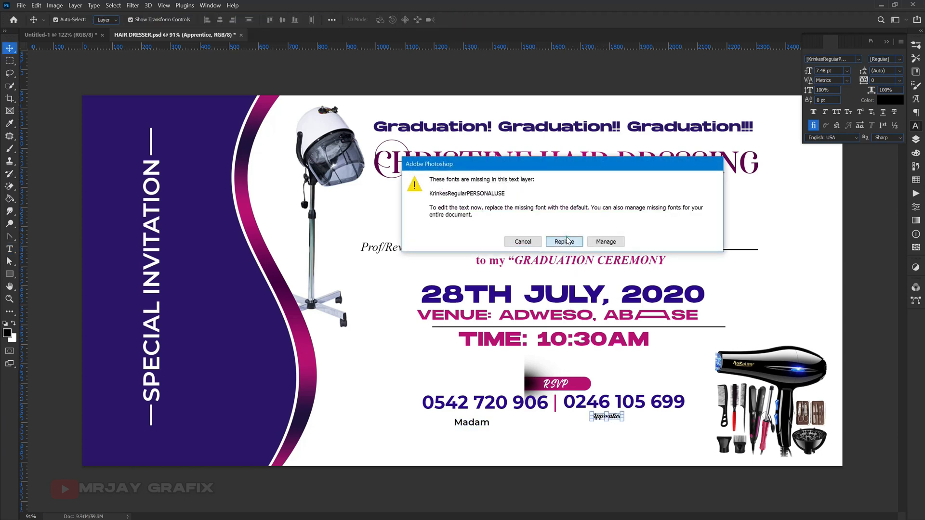
{"action": "left_click", "coordinate": [569, 243]}
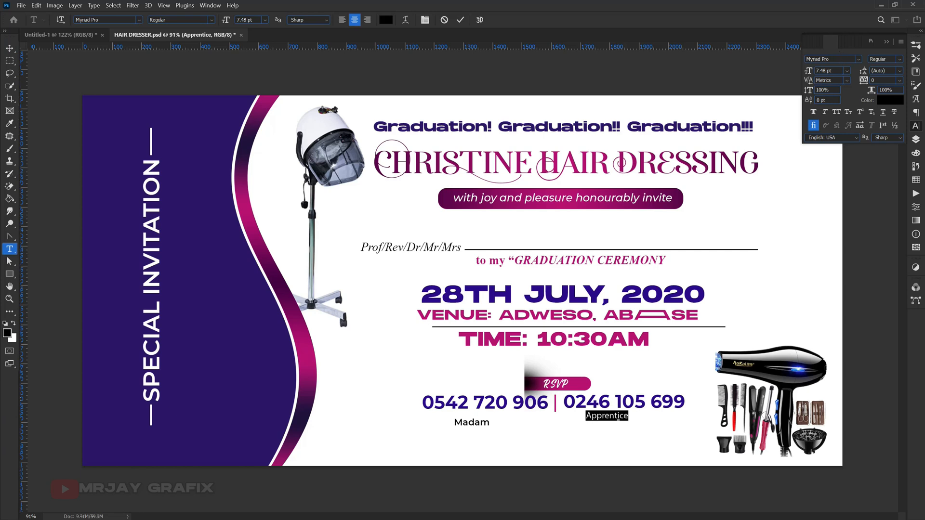
{"action": "type", "text": "mont"}
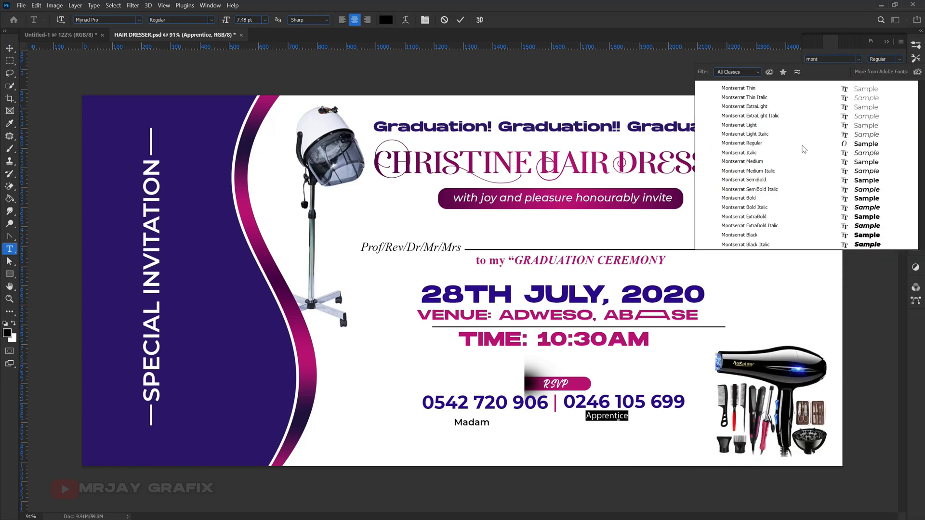
{"action": "left_click", "coordinate": [804, 182]}
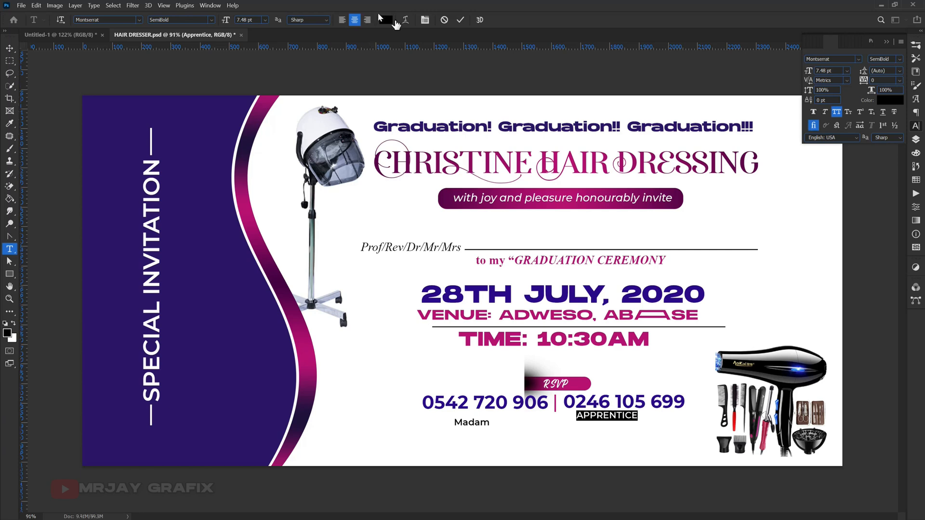
{"action": "left_click", "coordinate": [463, 24]}
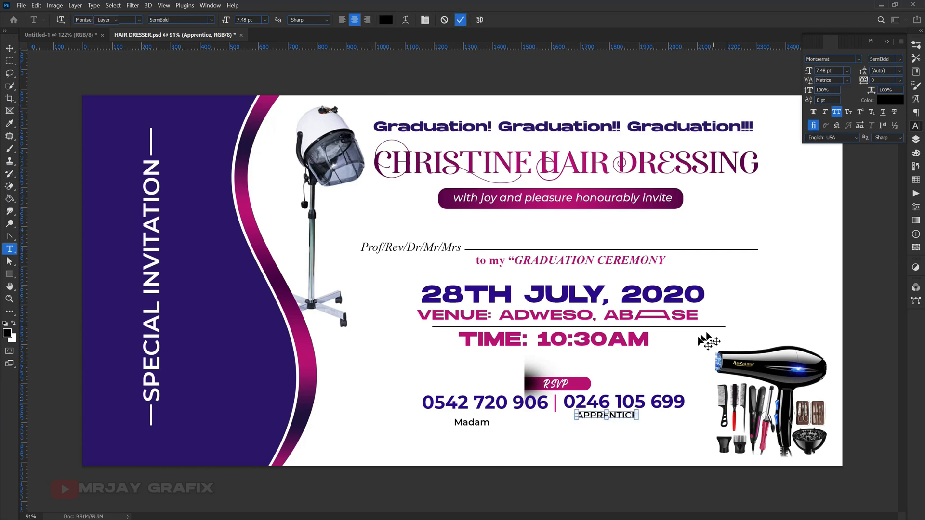
Set the Madam label in all caps and align both labels close beneath their phone numbers
{"action": "scroll", "coordinate": [614, 315], "scroll_direction": "up", "scroll_amount": 2}
{"action": "key", "text": "v"}
{"action": "left_click_drag", "start_coordinate": [422, 459], "coordinate": [427, 456]}
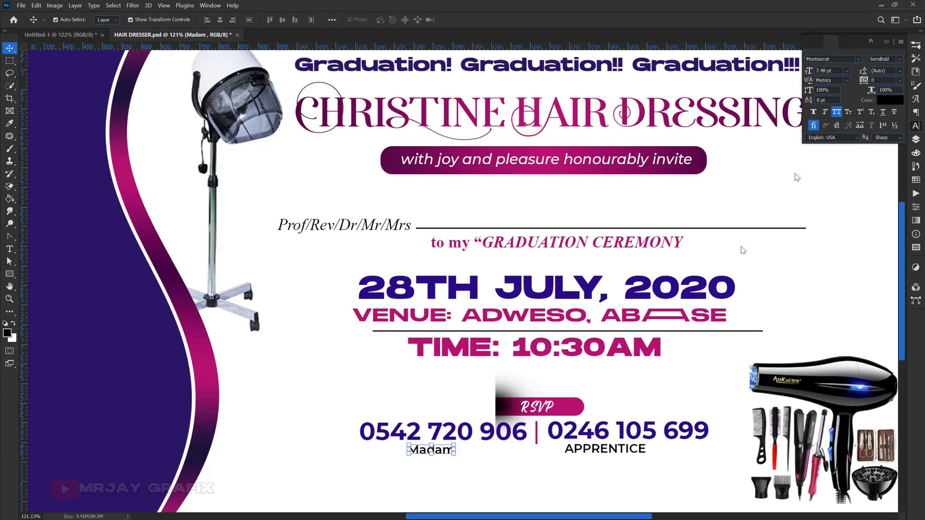
{"action": "left_click_drag", "start_coordinate": [450, 458], "coordinate": [456, 457]}
{"action": "left_click_drag", "start_coordinate": [588, 452], "coordinate": [590, 452]}
{"action": "left_click", "coordinate": [453, 502]}
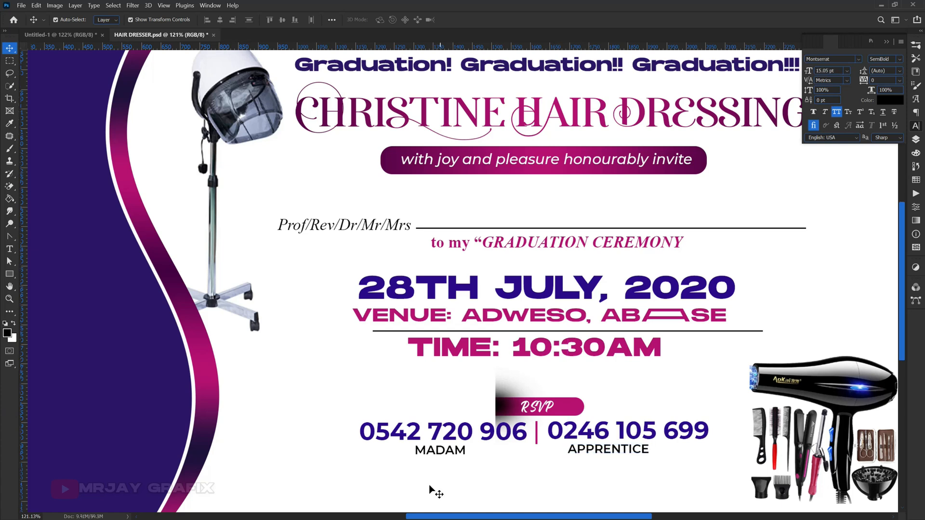
Change the font of the words GRADUATION CEREMONY in the pink line to Montserrat Bold Italic
{"action": "key", "text": "ctrl+0"}
{"action": "scroll", "coordinate": [578, 340], "scroll_direction": "up", "scroll_amount": 3}
{"action": "scroll", "coordinate": [543, 343], "scroll_direction": "down", "scroll_amount": 2}
{"action": "scroll", "coordinate": [712, 374], "scroll_direction": "up", "scroll_amount": 1}
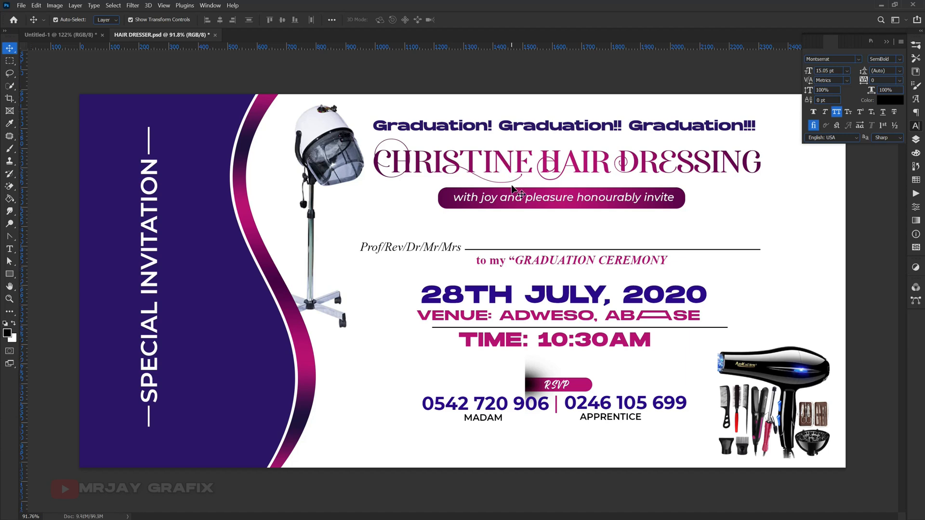
{"action": "double_click", "coordinate": [527, 265]}
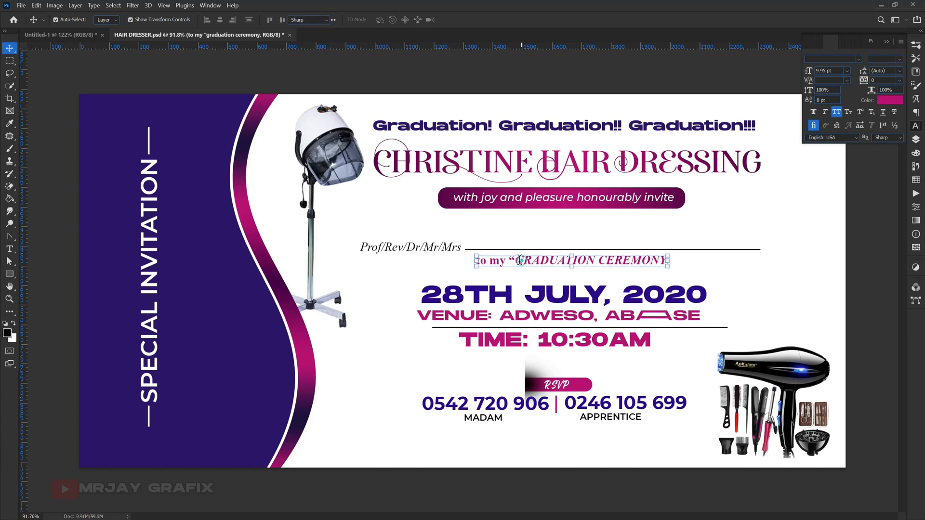
{"action": "left_click", "coordinate": [515, 262]}
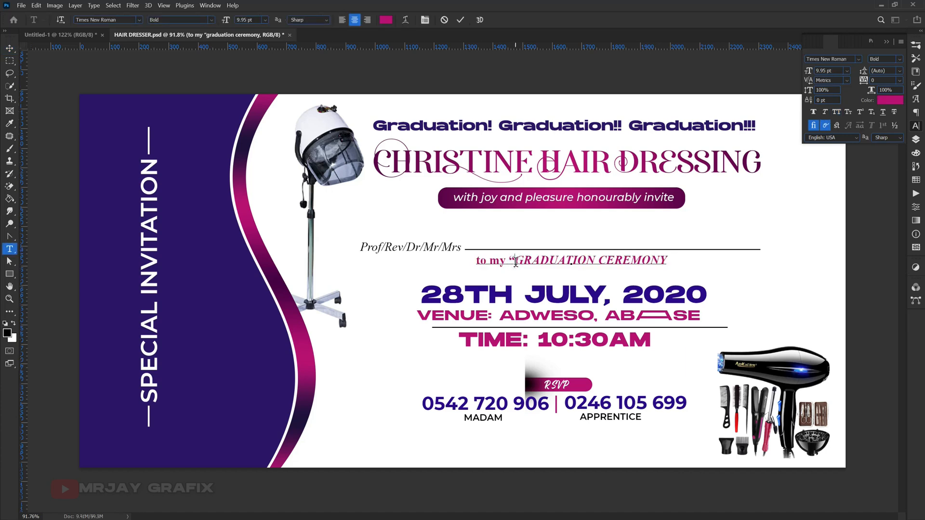
{"action": "left_click_drag", "start_coordinate": [516, 262], "coordinate": [689, 279]}
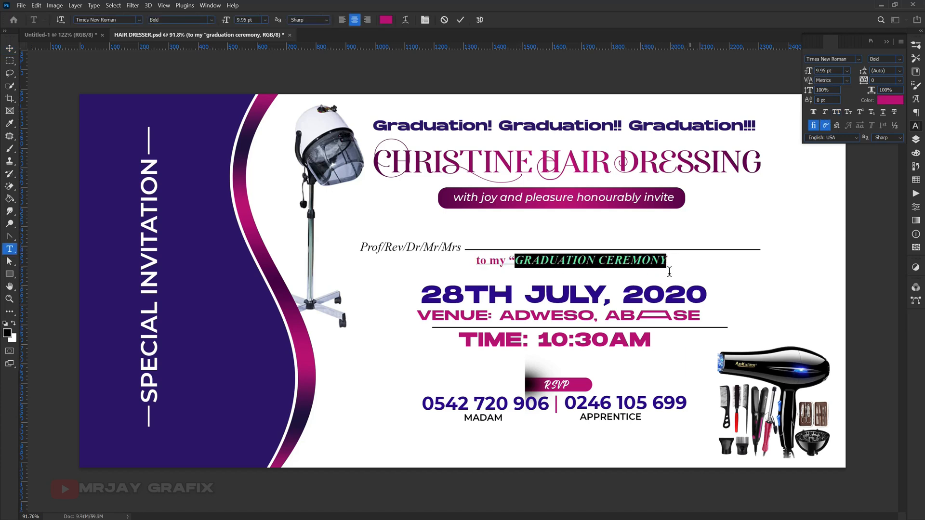
{"action": "left_click", "coordinate": [859, 59]}
{"action": "type", "text": "mont"}
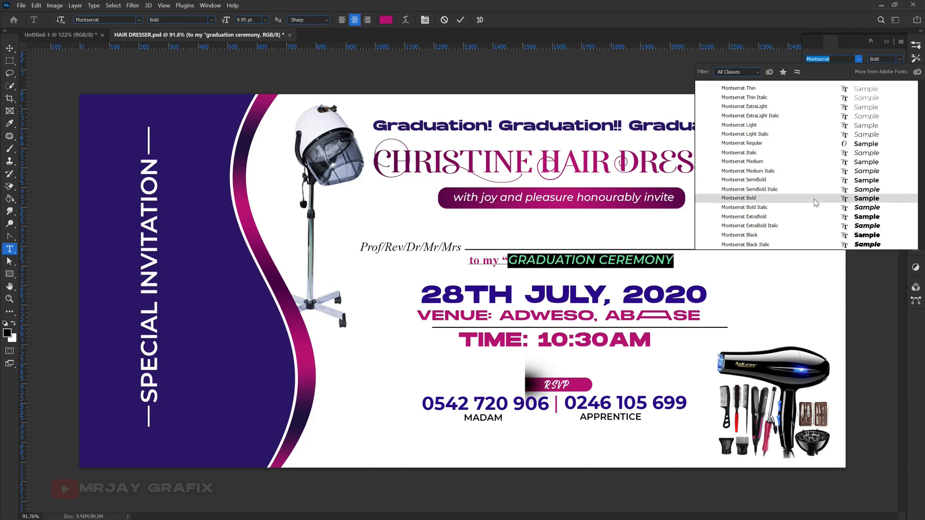
{"action": "left_click", "coordinate": [816, 211]}
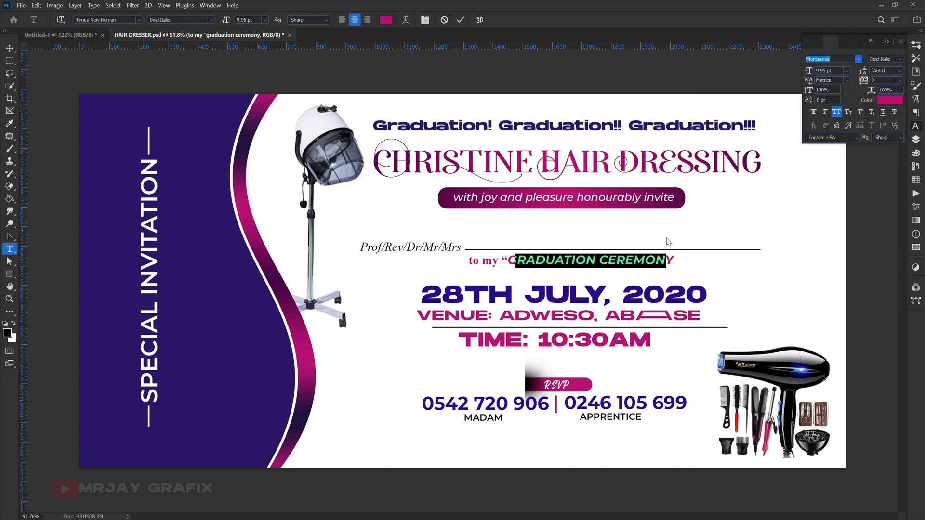
Set the words "to my" and the opening quotation mark in Montserrat Bold Italic
{"action": "left_click_drag", "start_coordinate": [506, 261], "coordinate": [447, 260]}
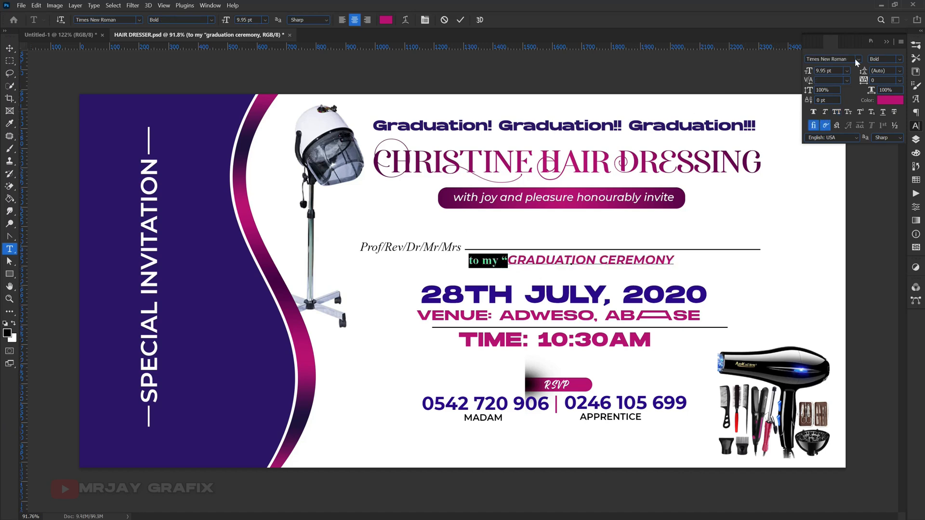
{"action": "left_click", "coordinate": [827, 59]}
{"action": "type", "text": "mont"}
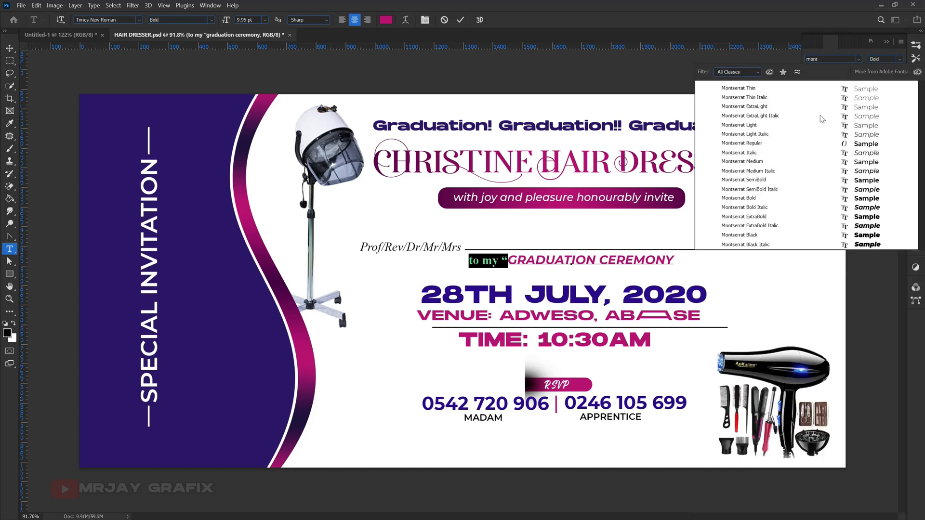
{"action": "left_click", "coordinate": [812, 210]}
{"action": "left_click", "coordinate": [461, 21]}
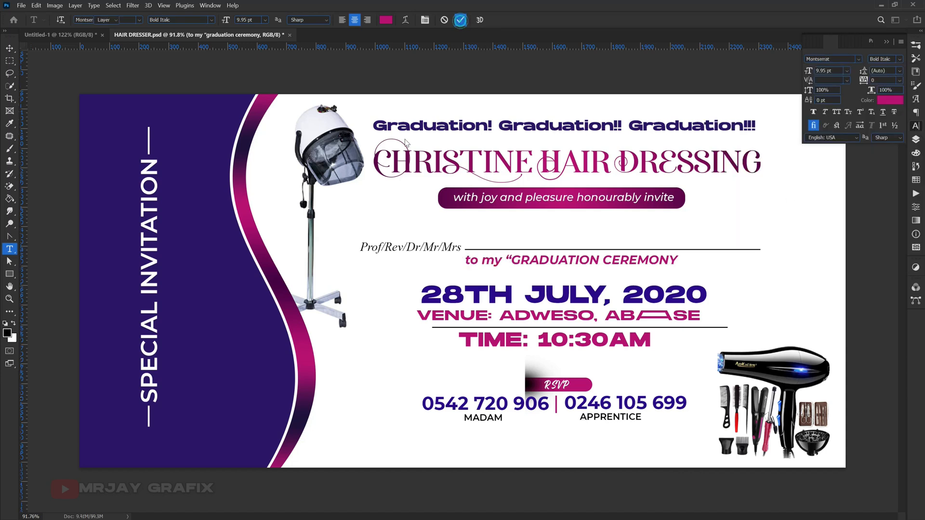
{"action": "key", "text": "v"}
{"action": "left_click", "coordinate": [332, 365]}
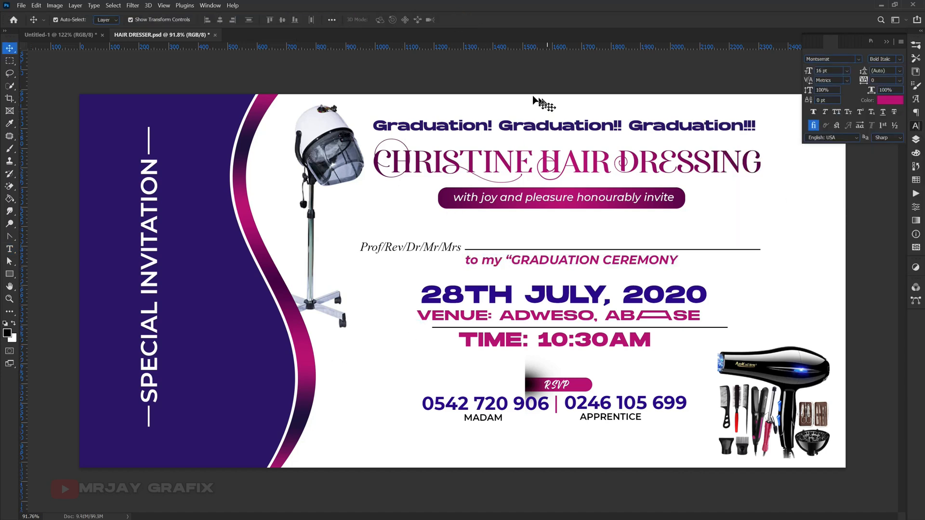
Shift the Graduation heading, the Christine Hair Dressing title and the invitation banner down together by about 20 pixels
{"action": "left_click_drag", "start_coordinate": [451, 102], "coordinate": [679, 190]}
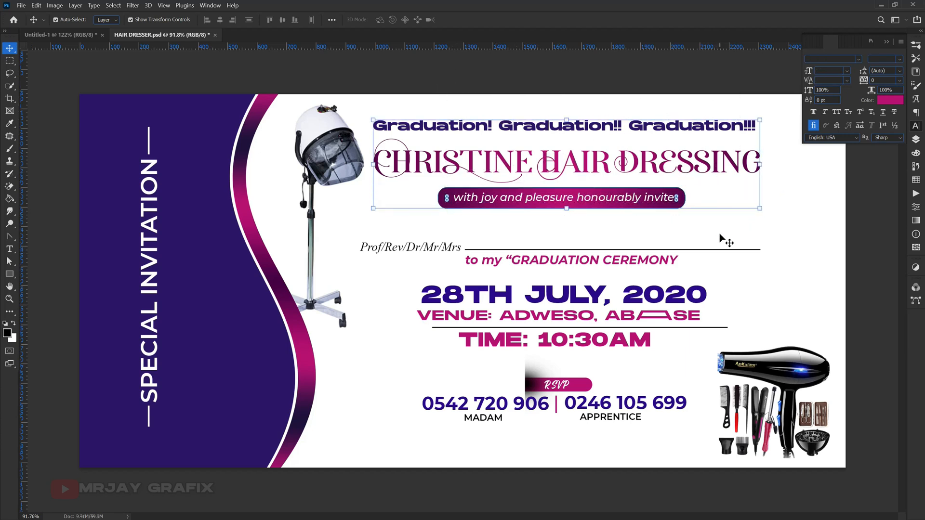
{"action": "key", "text": "shift+Down"}
{"action": "key", "text": "shift+Down"}
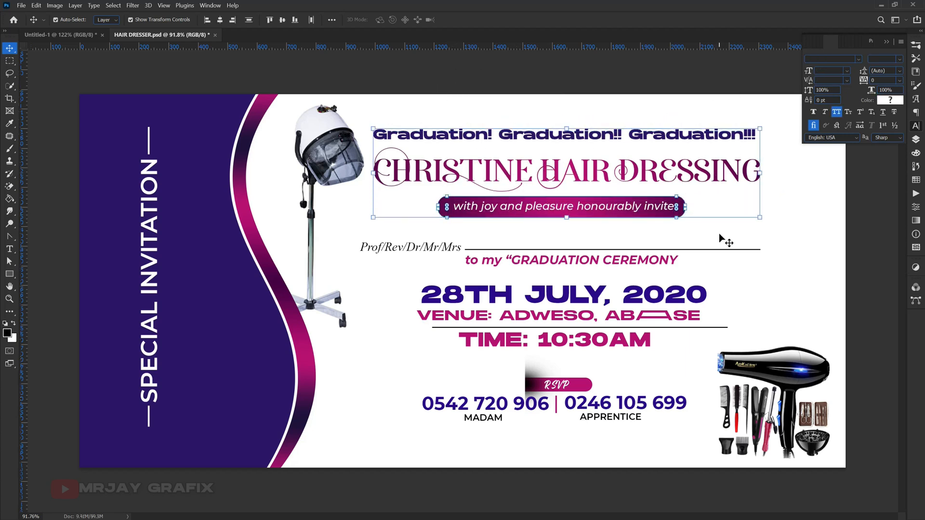
Delete the dark shadow layer at the left end of the RSVP bar
{"action": "left_click_drag", "start_coordinate": [394, 413], "coordinate": [673, 438]}
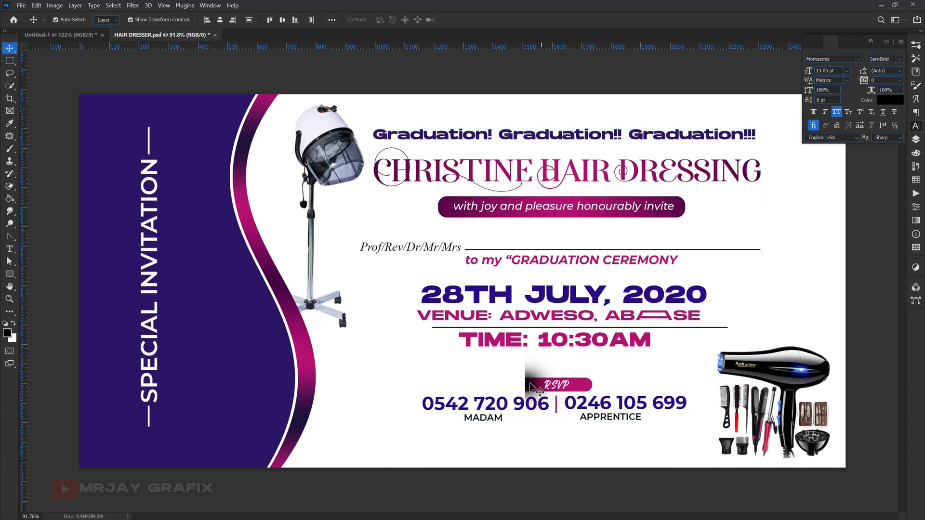
{"action": "left_click", "coordinate": [530, 382]}
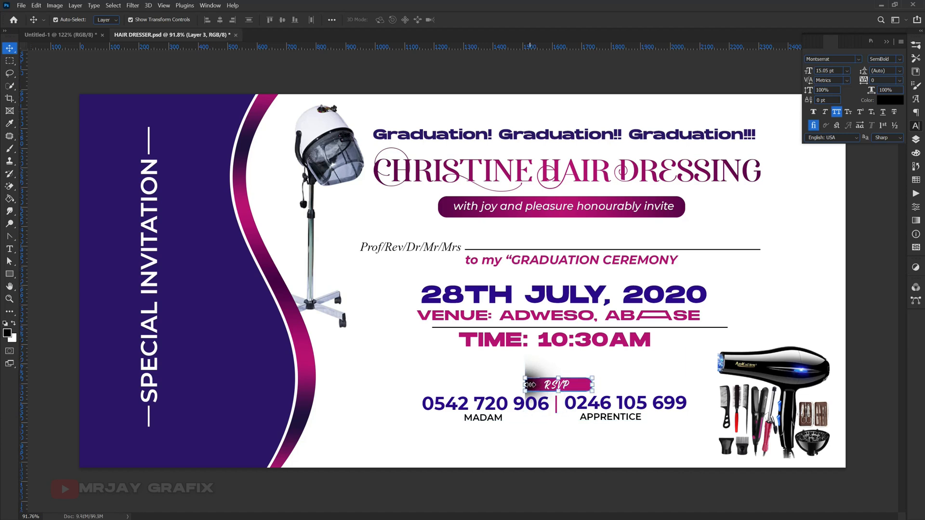
{"action": "key", "text": "Delete"}
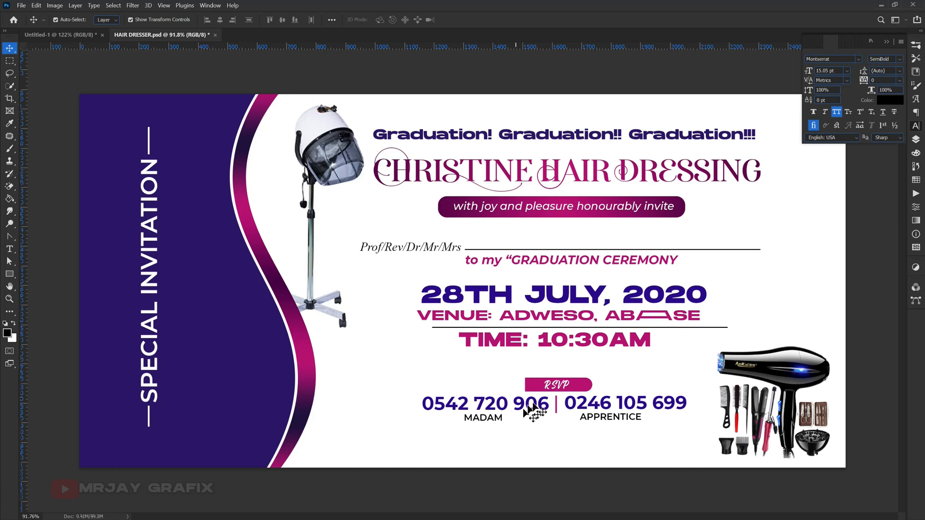
Duplicate the vertical divider between the phone numbers and place the copy against the left edge of the RSVP bar
{"action": "scroll", "coordinate": [530, 412], "scroll_direction": "up", "scroll_amount": 4}
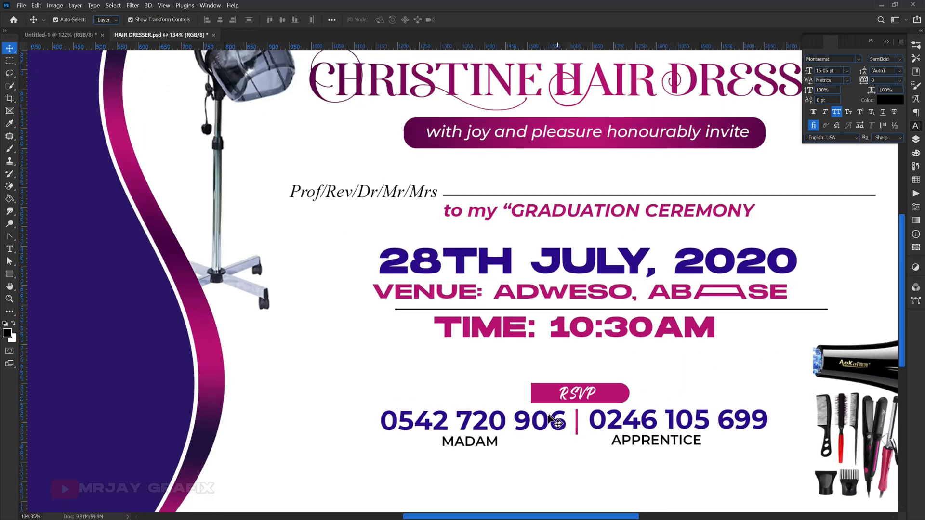
{"action": "scroll", "coordinate": [574, 426], "scroll_direction": "up", "scroll_amount": 3}
{"action": "scroll", "coordinate": [590, 430], "scroll_direction": "up", "scroll_amount": 4}
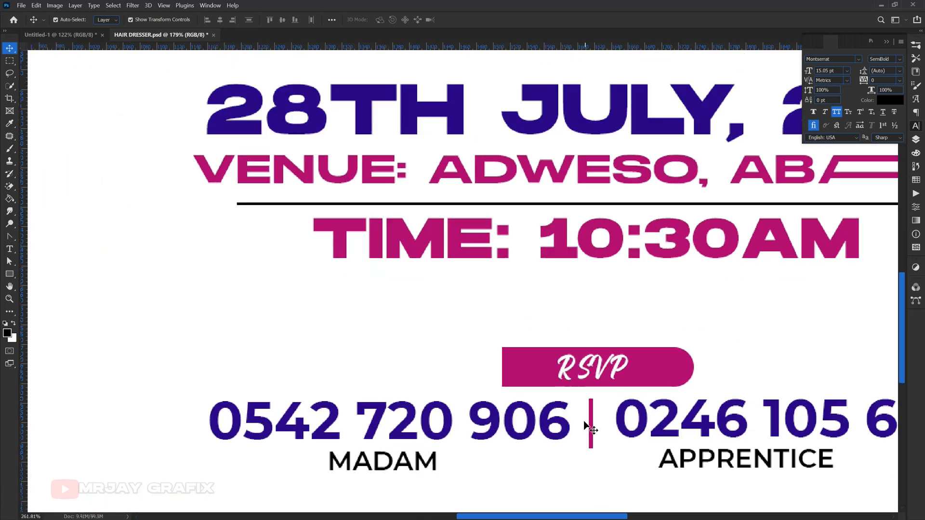
{"action": "left_click", "coordinate": [592, 426]}
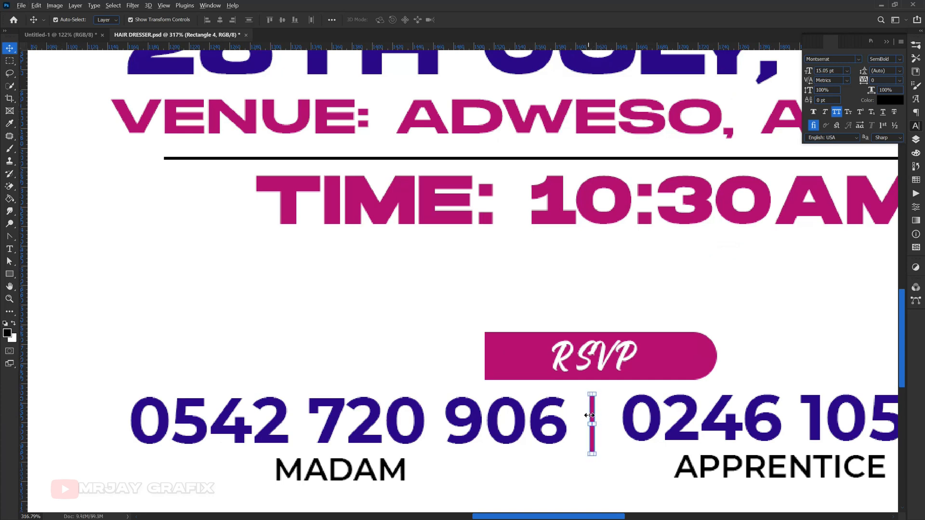
{"action": "left_click_drag", "start_coordinate": [594, 417], "coordinate": [486, 350]}
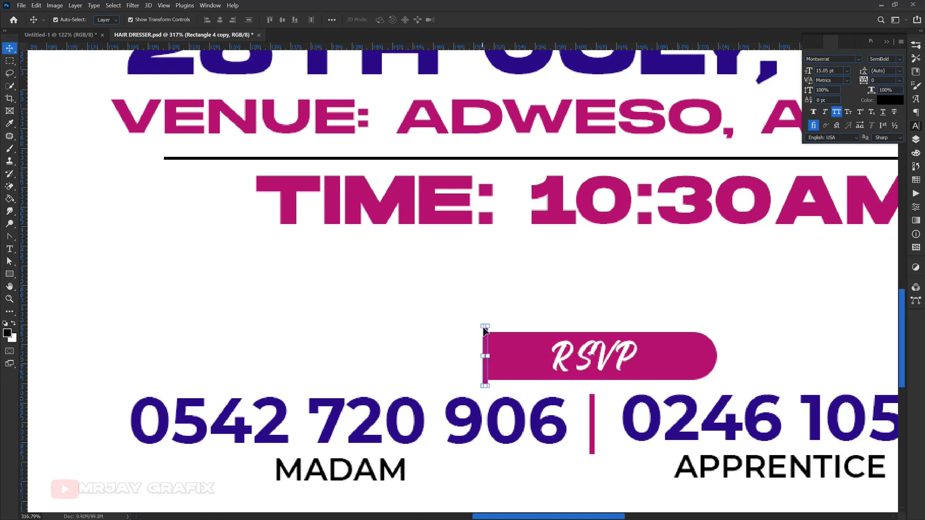
Stretch the copied divider vertically so it extends above and below the RSVP bar like a flagpole
{"action": "key", "text": "ctrl+t"}
{"action": "left_click_drag", "start_coordinate": [482, 313], "coordinate": [482, 313]}
{"action": "left_click_drag", "start_coordinate": [485, 385], "coordinate": [488, 405]}
{"action": "left_click", "coordinate": [398, 353]}
{"action": "scroll", "coordinate": [411, 333], "scroll_direction": "down", "scroll_amount": 4}
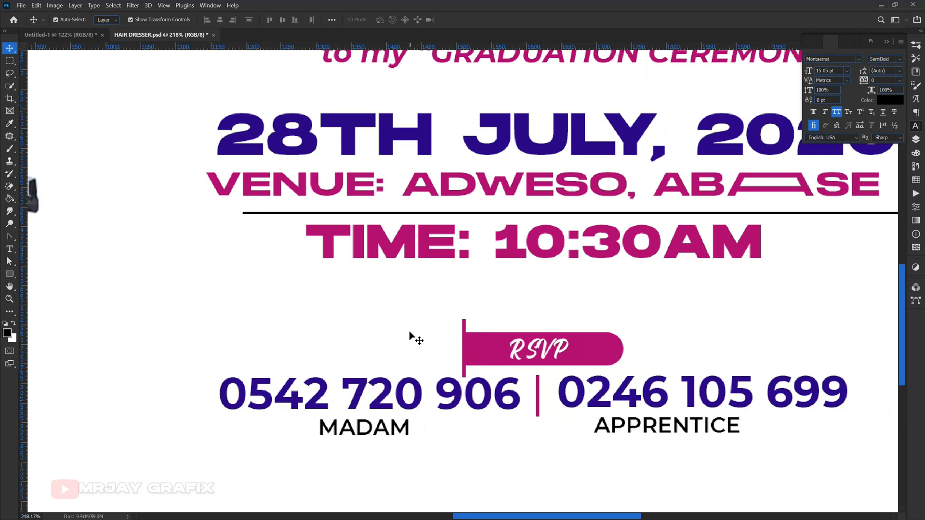
{"action": "scroll", "coordinate": [409, 333], "scroll_direction": "down", "scroll_amount": 5}
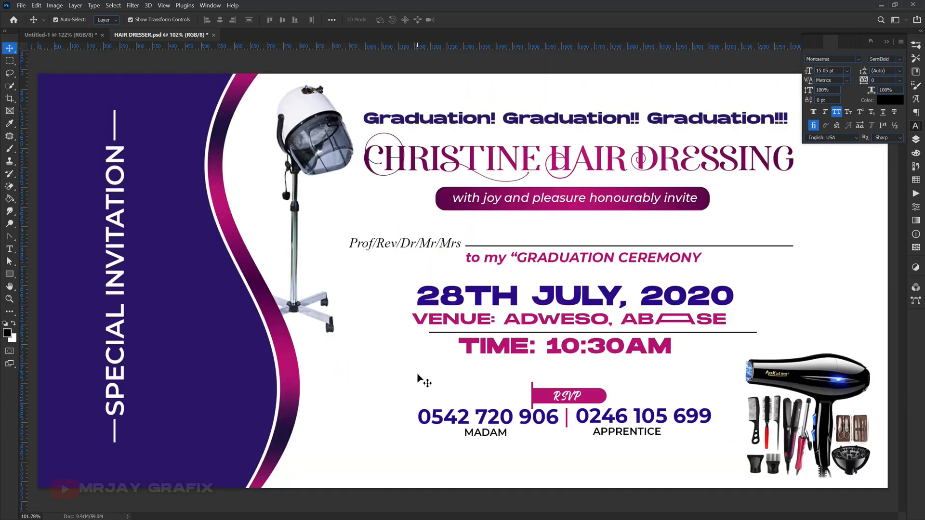